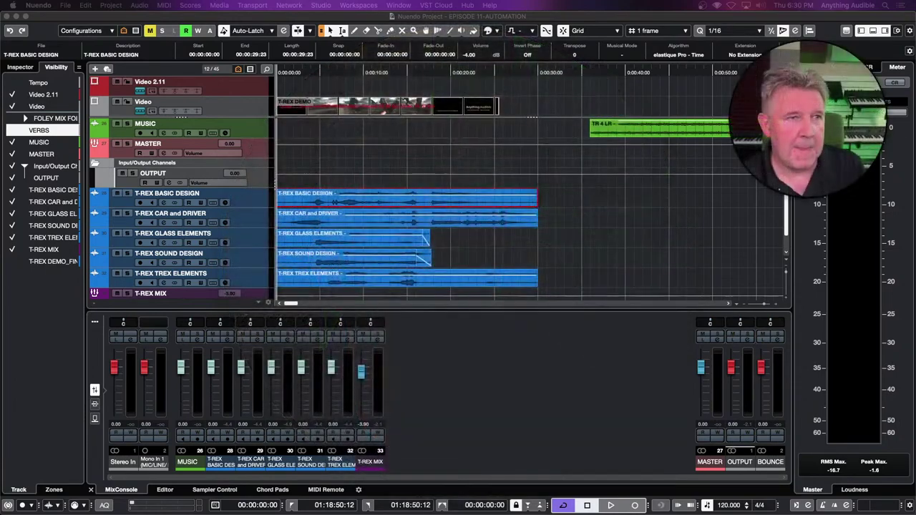
Open the Video Player with F8, showing the Anything Audible logo over the mixer.
{"action": "key", "text": "F8"}
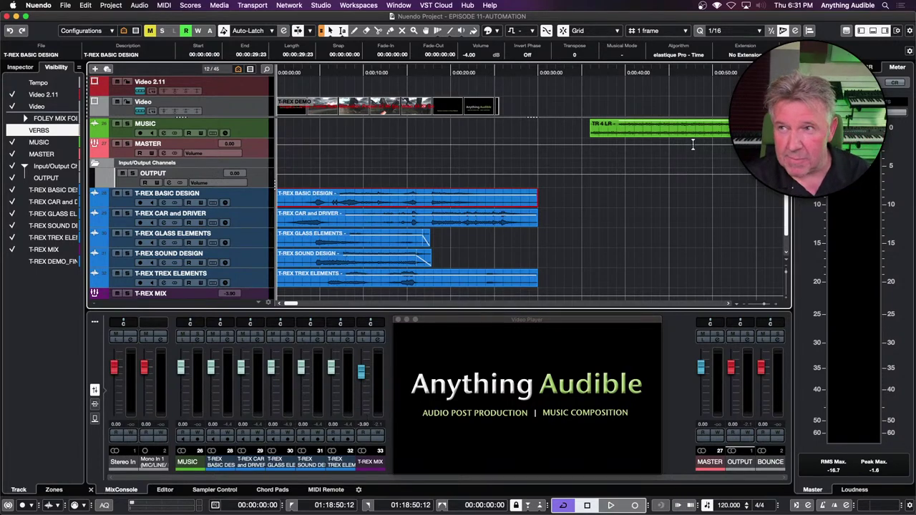
Hide and restore the lower mixer zone, then open and close the separate Mixer window.
{"action": "left_click", "coordinate": [874, 32]}
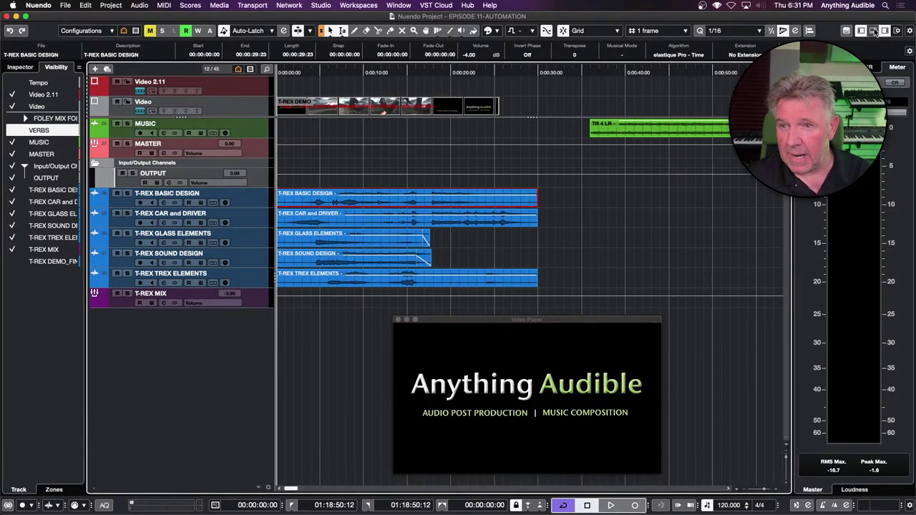
{"action": "left_click", "coordinate": [875, 32]}
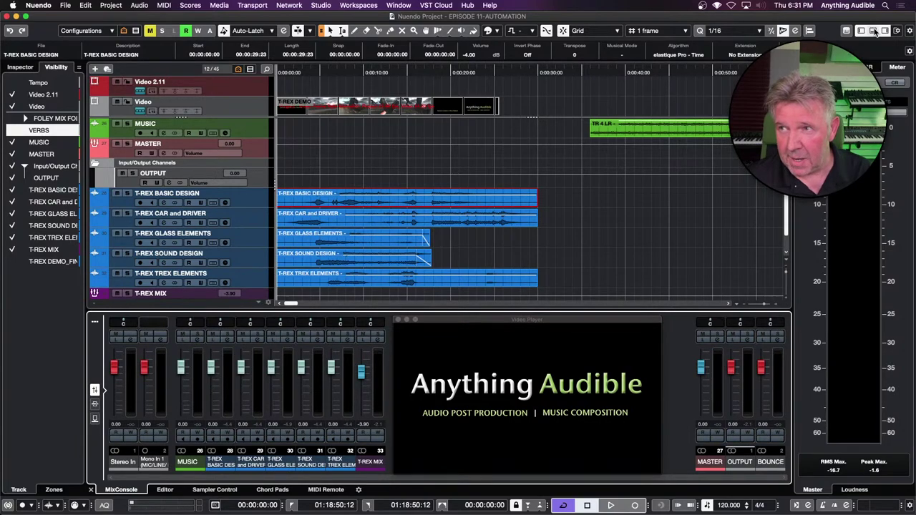
{"action": "key", "text": "F3"}
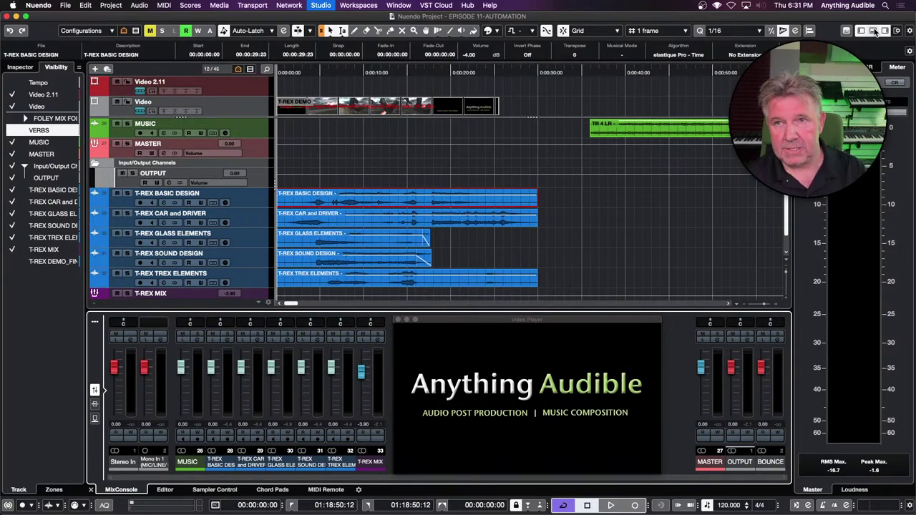
{"action": "key", "text": "F3"}
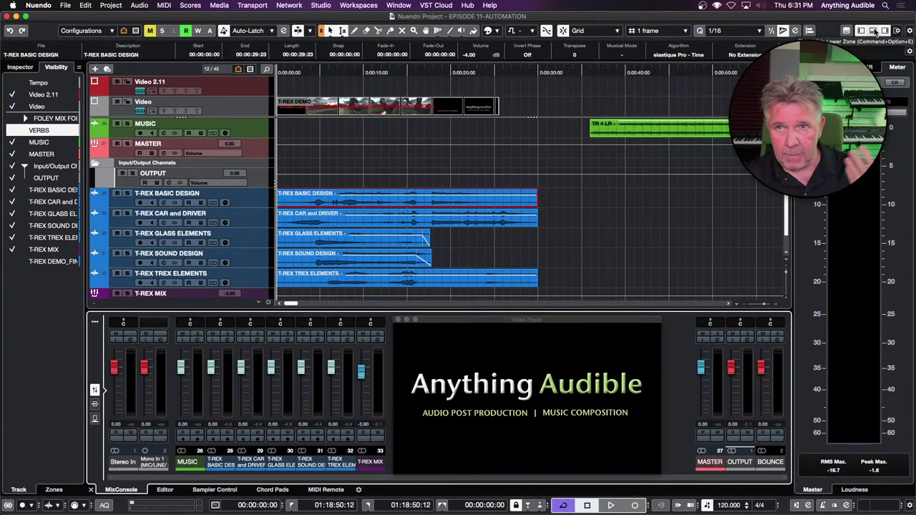
Select T-REX BASIC DESIGN, toggle its mute off and on, and open its Channel Settings.
{"action": "left_click", "coordinate": [126, 204]}
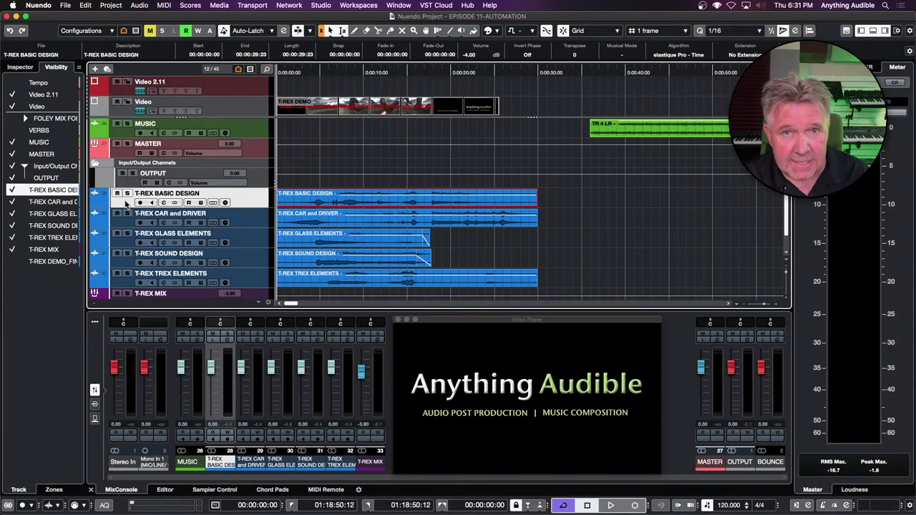
{"action": "left_click", "coordinate": [118, 194]}
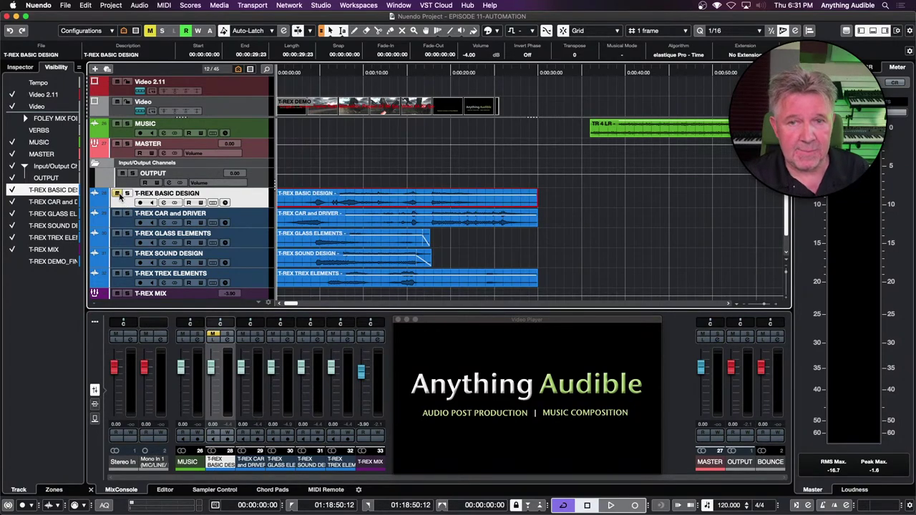
{"action": "left_click", "coordinate": [118, 195]}
{"action": "left_click", "coordinate": [119, 194]}
{"action": "left_click", "coordinate": [119, 194]}
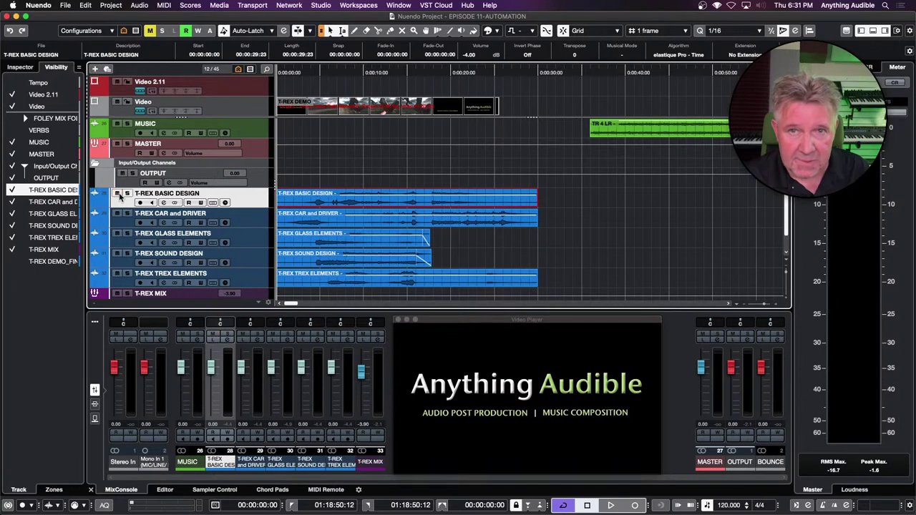
{"action": "left_click", "coordinate": [163, 204]}
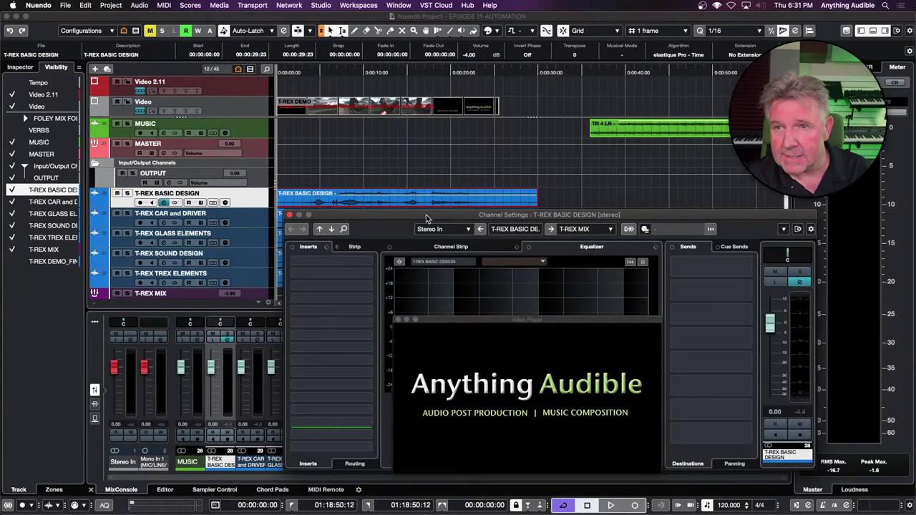
Move the Channel Settings window, view its channel strip and full equalizer, then close it.
{"action": "left_click_drag", "start_coordinate": [428, 218], "coordinate": [202, 108]}
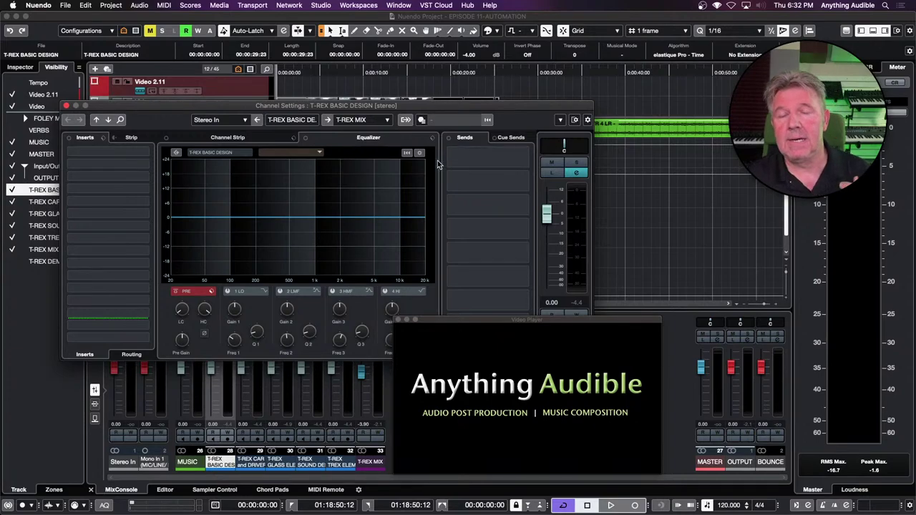
{"action": "left_click", "coordinate": [274, 142]}
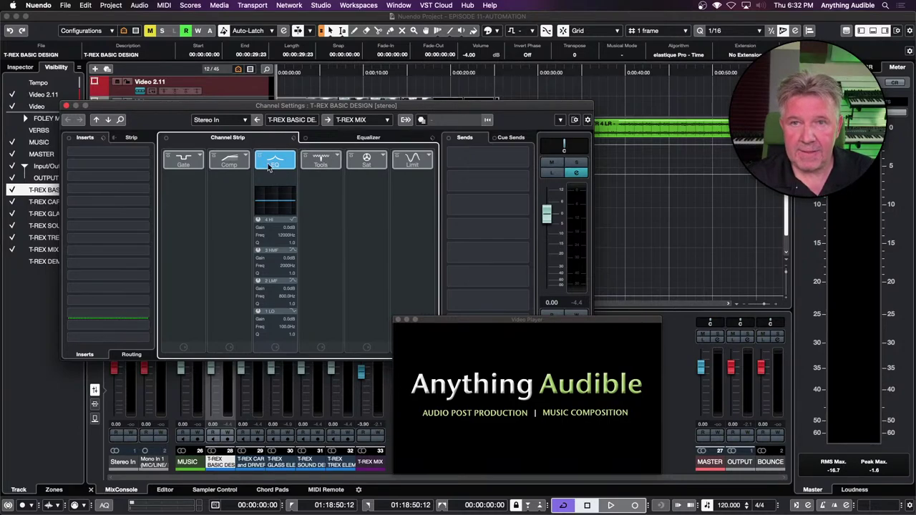
{"action": "left_click", "coordinate": [393, 136]}
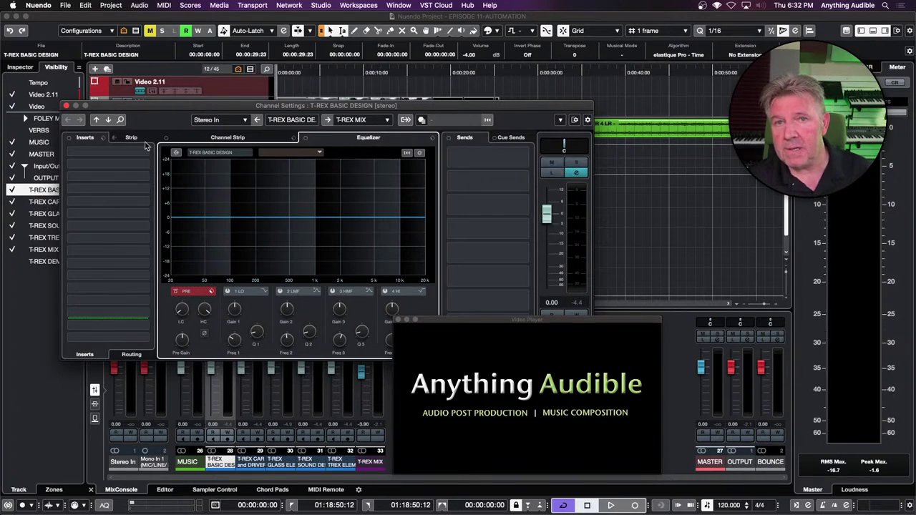
{"action": "left_click", "coordinate": [66, 106]}
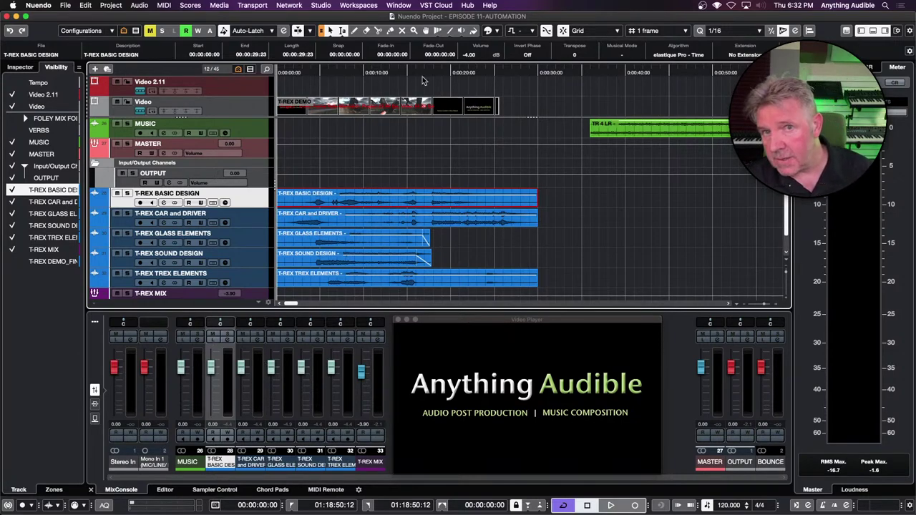
Show the Inspector's Fader section and lower the T-REX BASIC DESIGN volume to -0.39.
{"action": "left_click", "coordinate": [19, 67]}
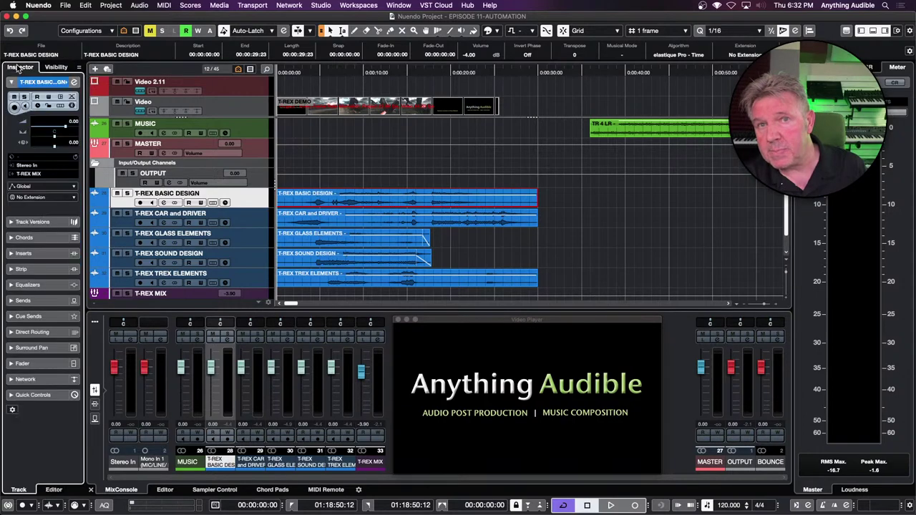
{"action": "left_click", "coordinate": [29, 365]}
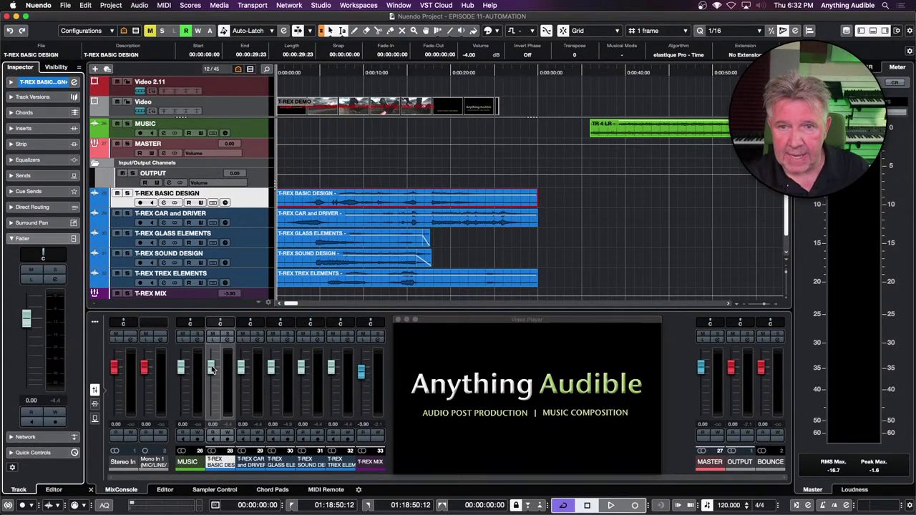
{"action": "left_click_drag", "start_coordinate": [212, 369], "coordinate": [214, 371]}
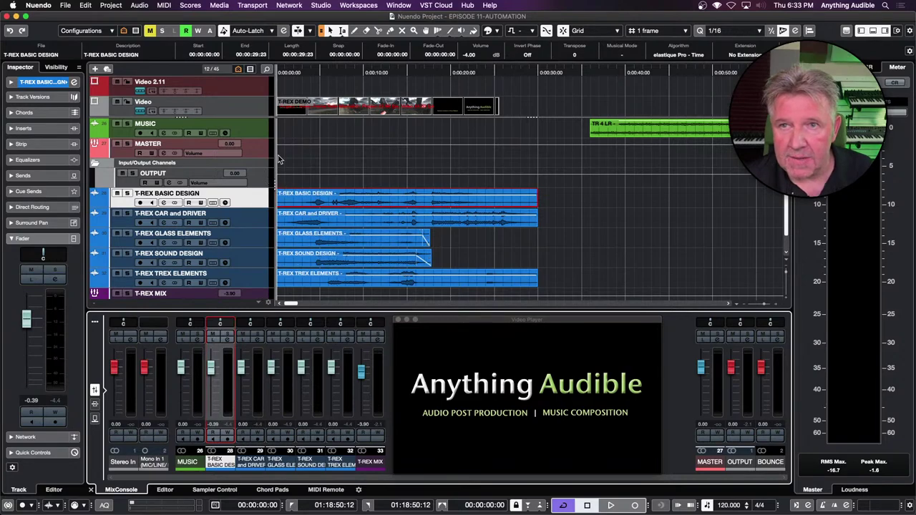
Select the T-REX DEMO video event, play and stop the project, and close the Video Player.
{"action": "left_click", "coordinate": [306, 114]}
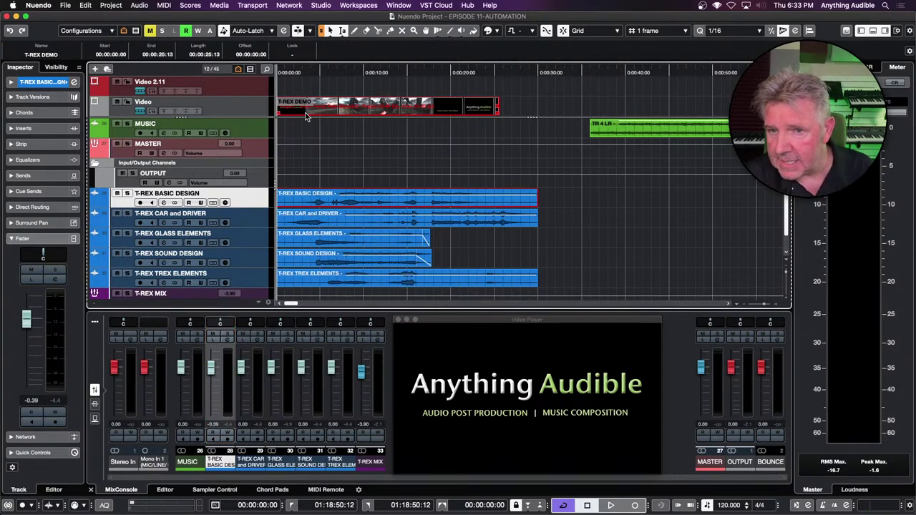
{"action": "key", "text": "space"}
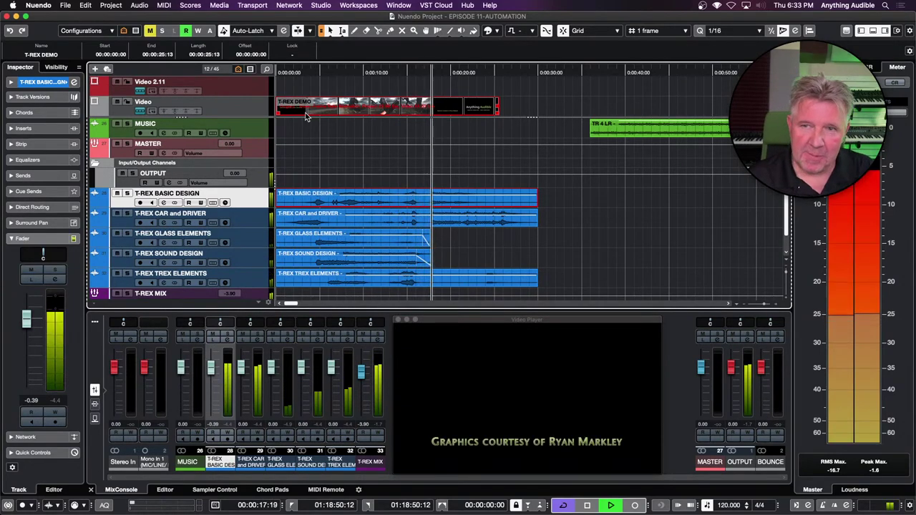
{"action": "key", "text": "space"}
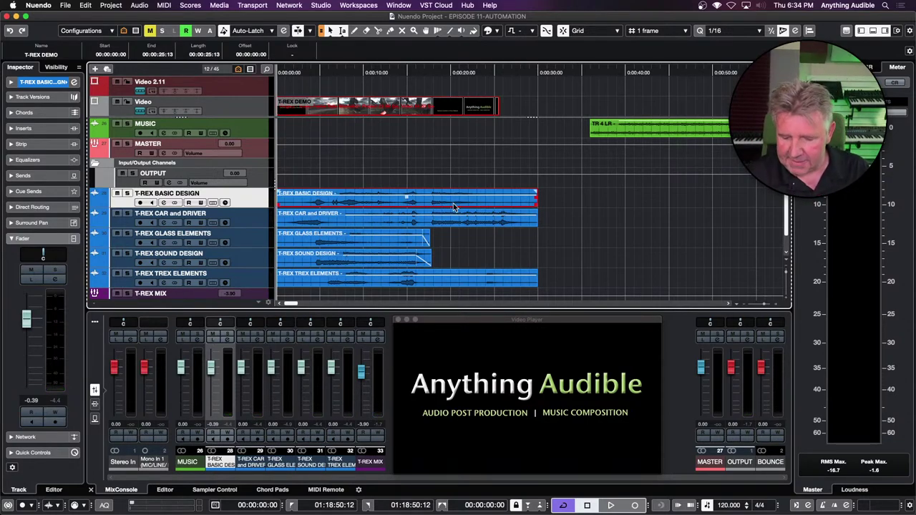
{"action": "key", "text": "F8"}
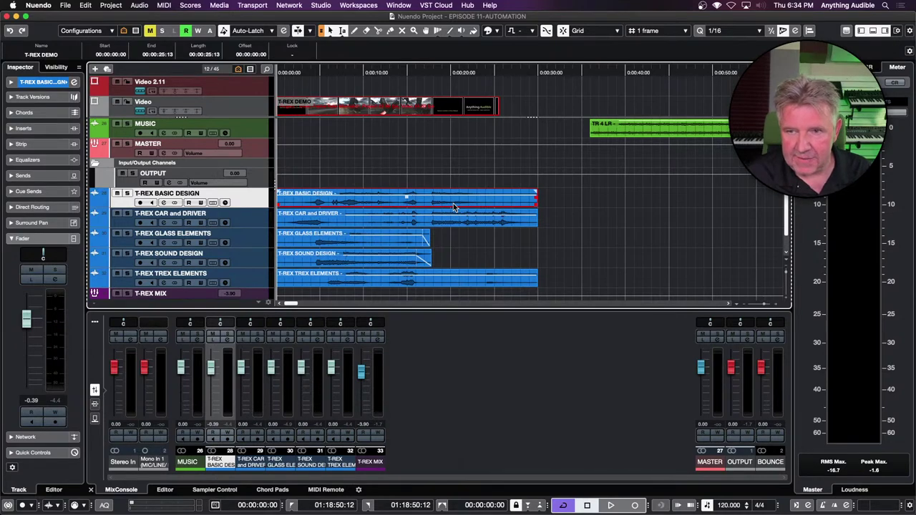
Hide the lower mixer zone, return to project start, and enlarge the T-REX BASIC DESIGN track.
{"action": "left_click", "coordinate": [478, 248]}
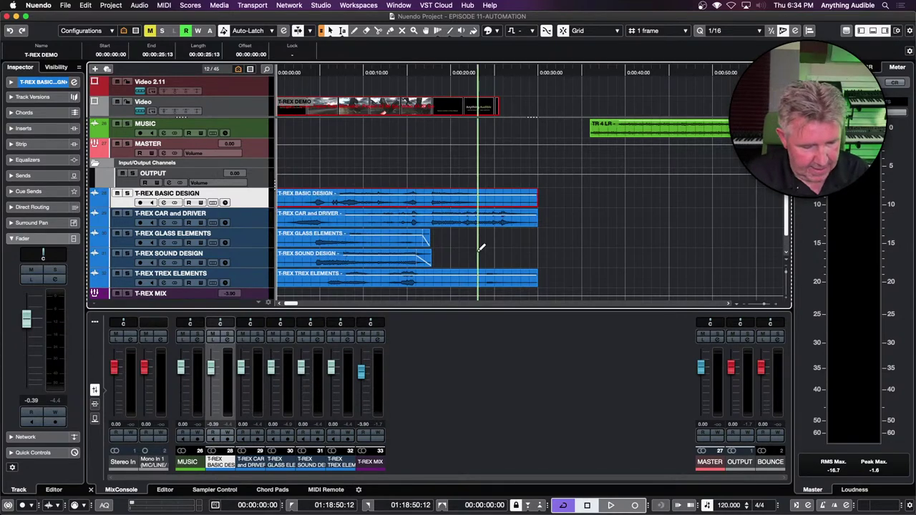
{"action": "key", "text": "alt+F3"}
{"action": "key", "text": "Home"}
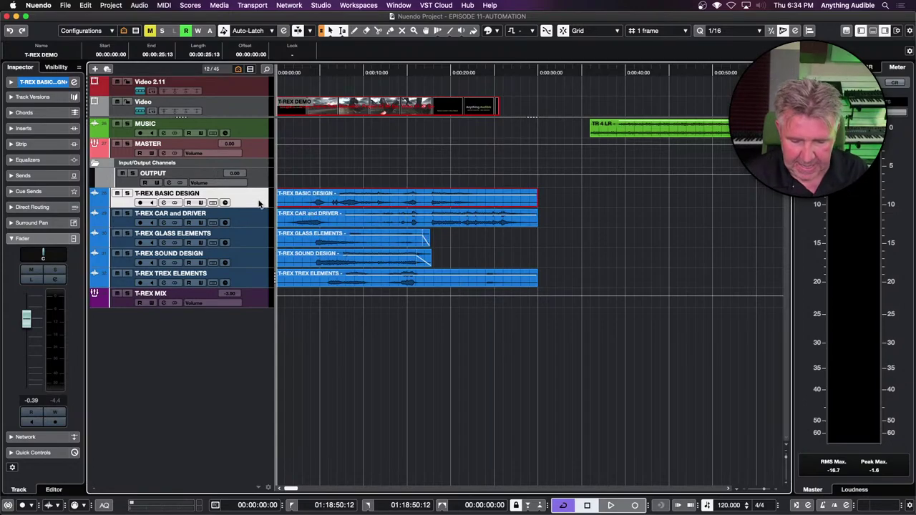
{"action": "key", "text": "super+alt+e"}
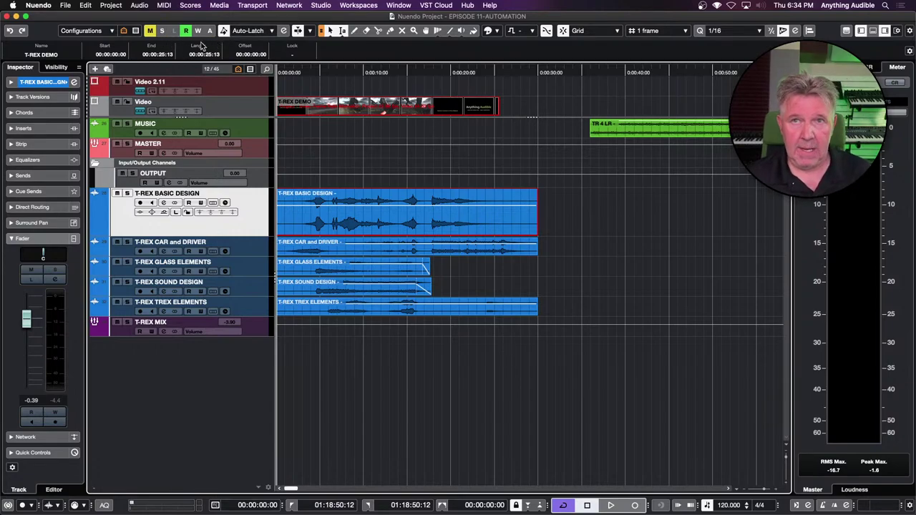
Toggle the global write, read and suspend automation buttons so all end up off.
{"action": "left_click", "coordinate": [200, 31]}
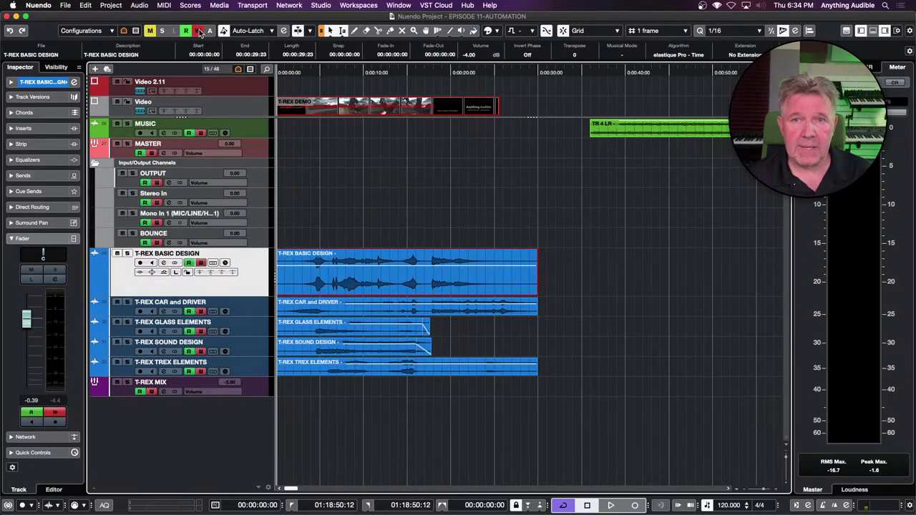
{"action": "left_click", "coordinate": [200, 32]}
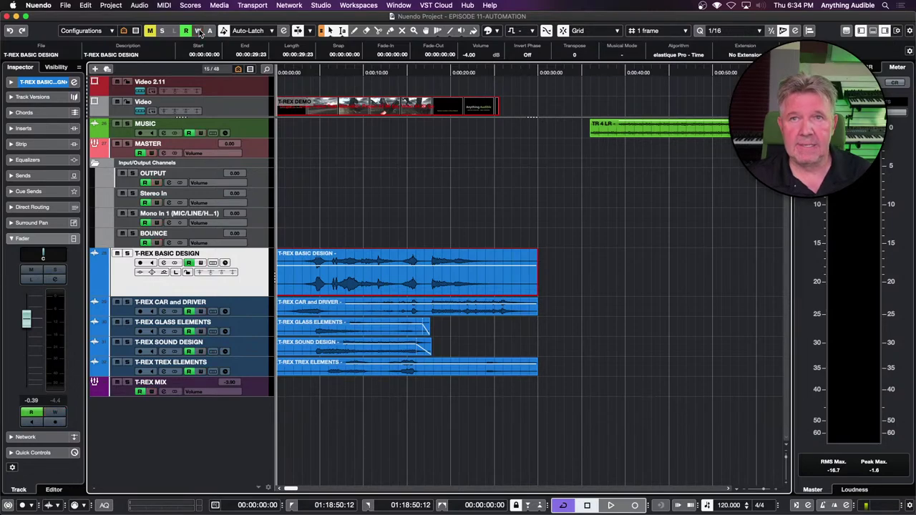
{"action": "left_click", "coordinate": [185, 31]}
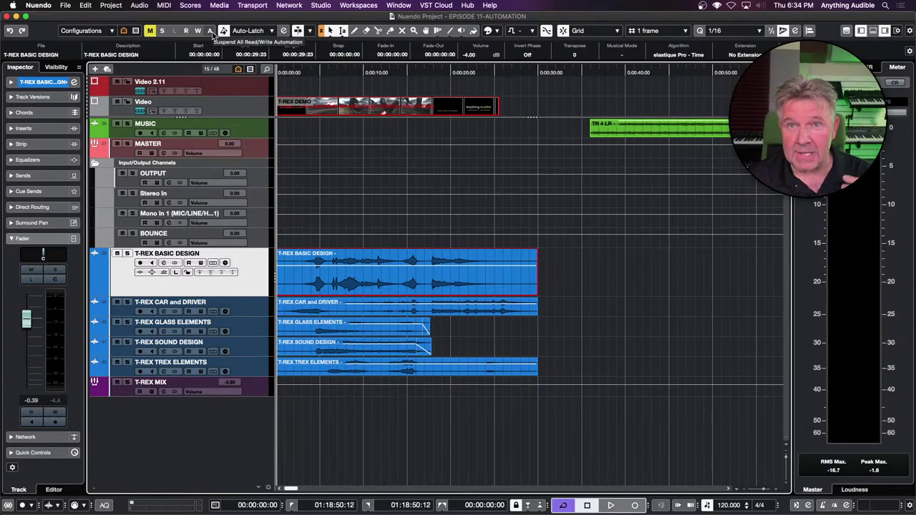
{"action": "left_click", "coordinate": [209, 31]}
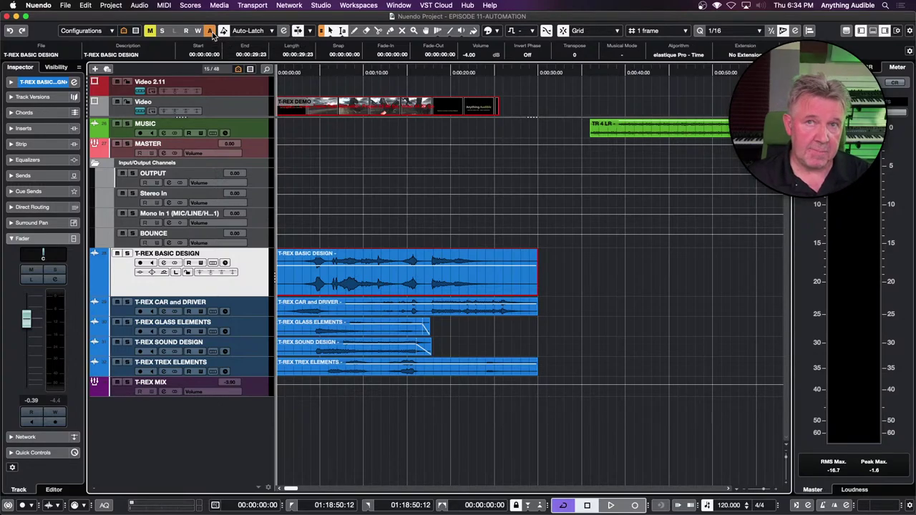
{"action": "left_click", "coordinate": [210, 31]}
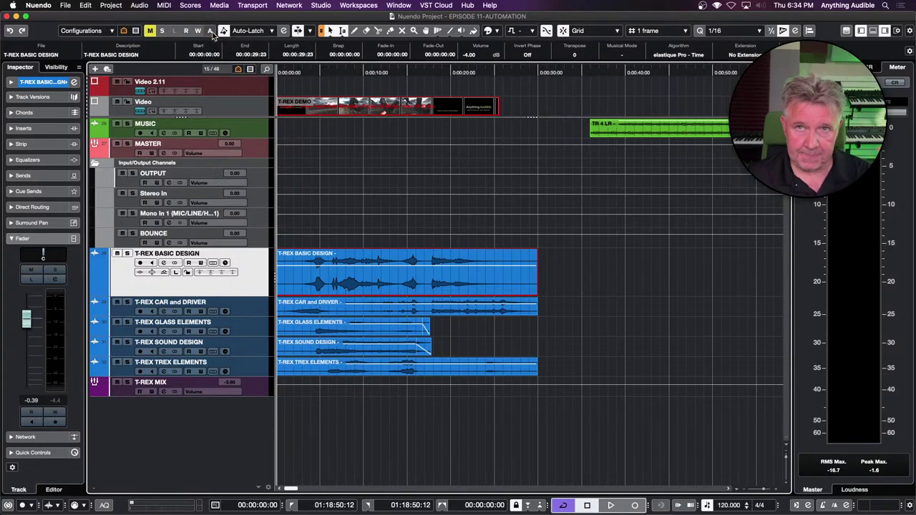
Collapse Input/Output Channels, reselect T-REX BASIC DESIGN, and enable its Read and Write automation.
{"action": "left_click", "coordinate": [95, 163]}
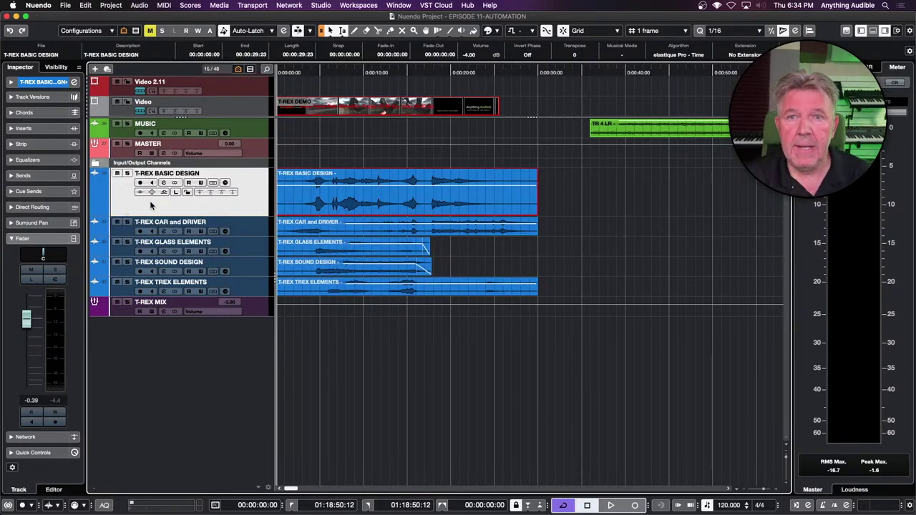
{"action": "left_click", "coordinate": [245, 227]}
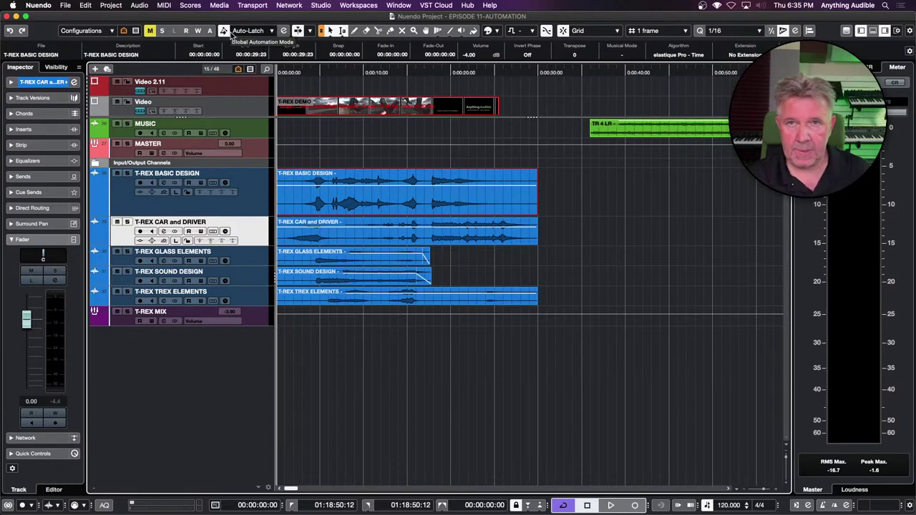
{"action": "left_click", "coordinate": [230, 209]}
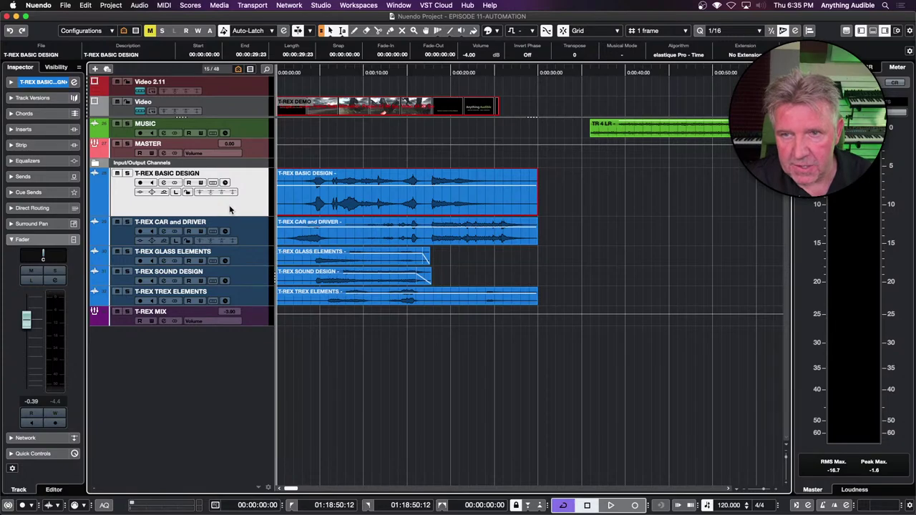
{"action": "left_click", "coordinate": [189, 182]}
{"action": "left_click", "coordinate": [201, 182]}
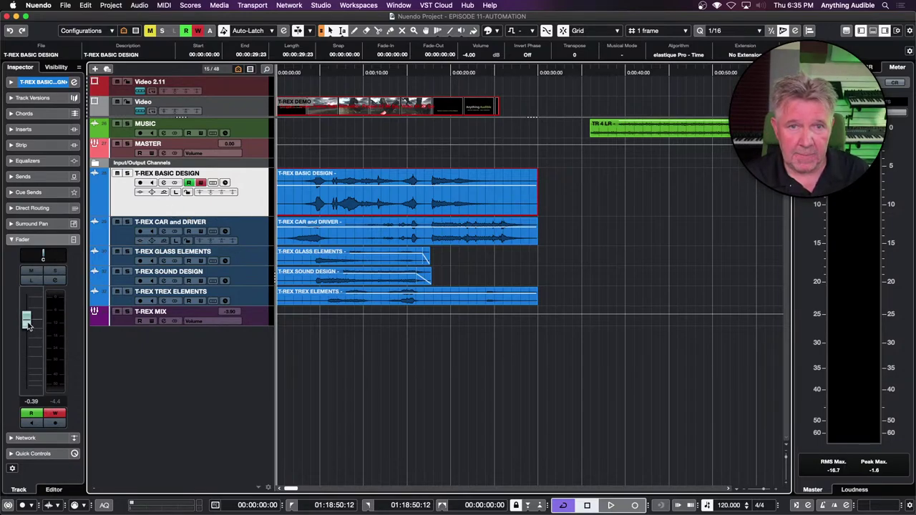
Mute the other sound tracks and write a volume dip to -6.57 dB during playback.
{"action": "key", "text": "space"}
{"action": "key", "text": "space"}
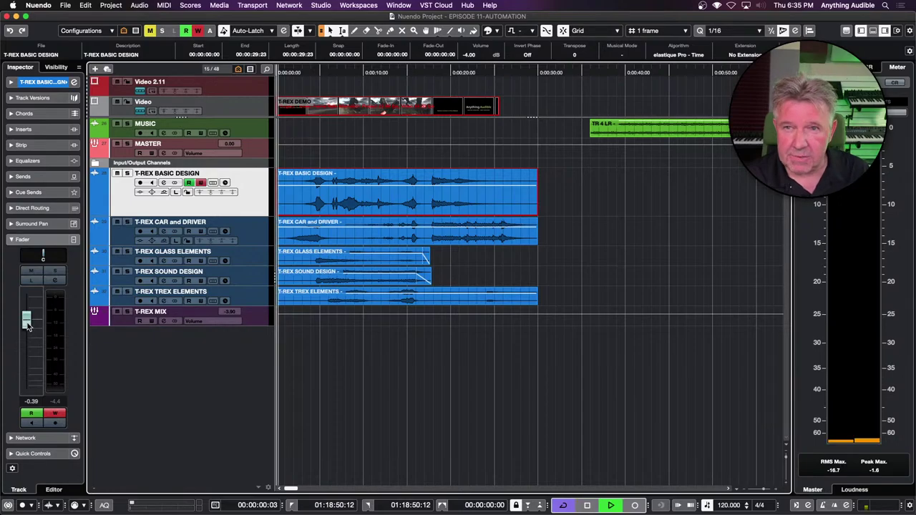
{"action": "left_click_drag", "start_coordinate": [118, 224], "coordinate": [116, 292]}
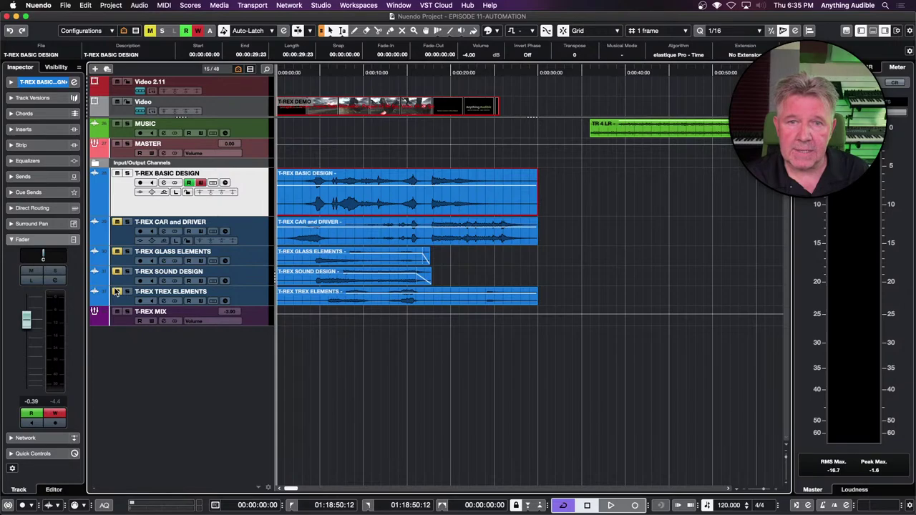
{"action": "key", "text": "space"}
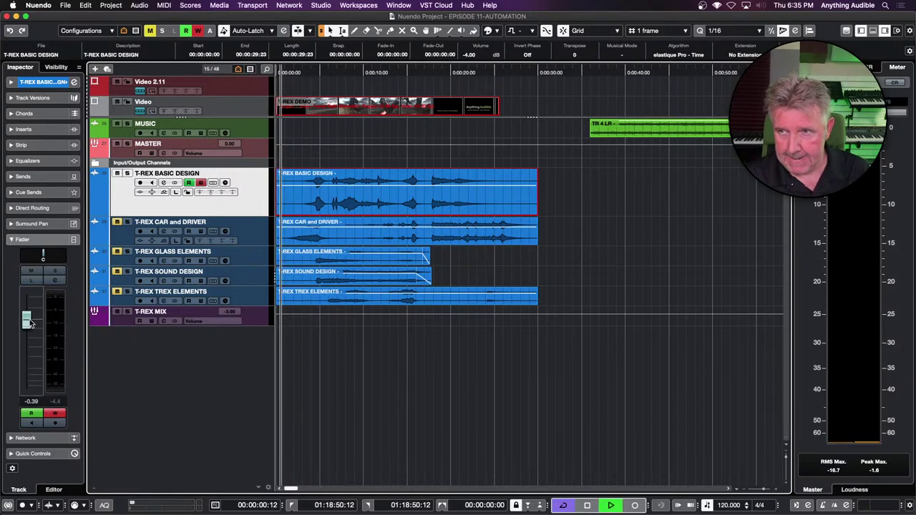
{"action": "left_click", "coordinate": [29, 322]}
{"action": "mouse_move", "coordinate": [29, 322]}
{"action": "left_mouse_down"}
{"action": "mouse_move", "coordinate": [28, 334]}
{"action": "mouse_move", "coordinate": [30, 320]}
{"action": "left_mouse_up"}
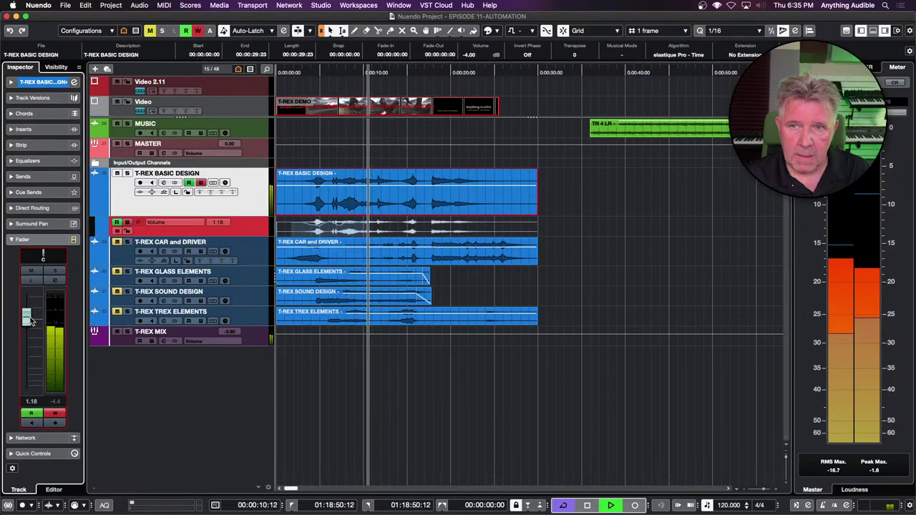
Stop playback, then enlarge the Volume automation lane and zoom to the event.
{"action": "key", "text": "space"}
{"action": "left_click", "coordinate": [254, 228]}
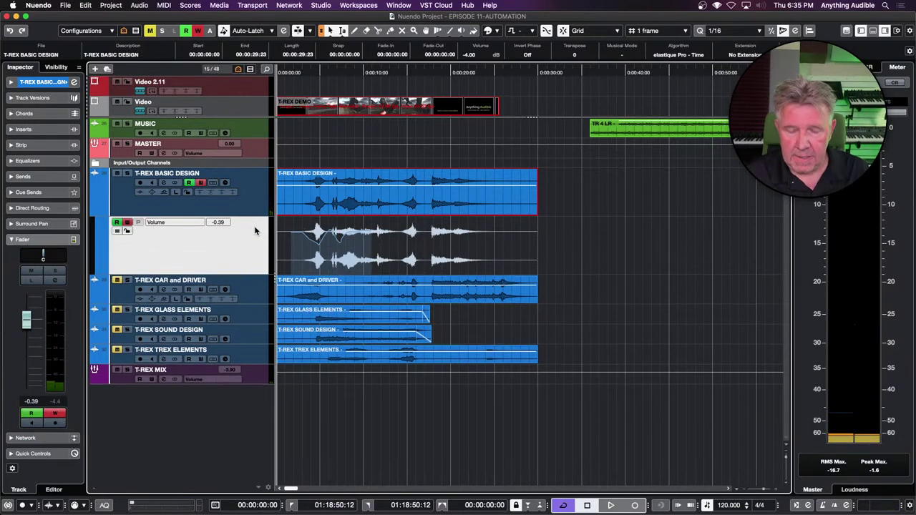
{"action": "key", "text": "alt+s"}
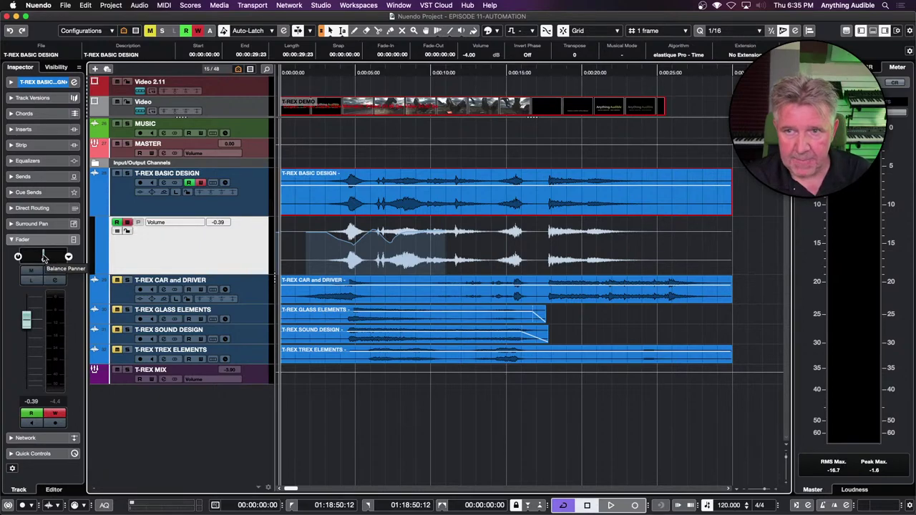
Record pan automation by panning T-REX BASIC DESIGN left during playback.
{"action": "key", "text": "space"}
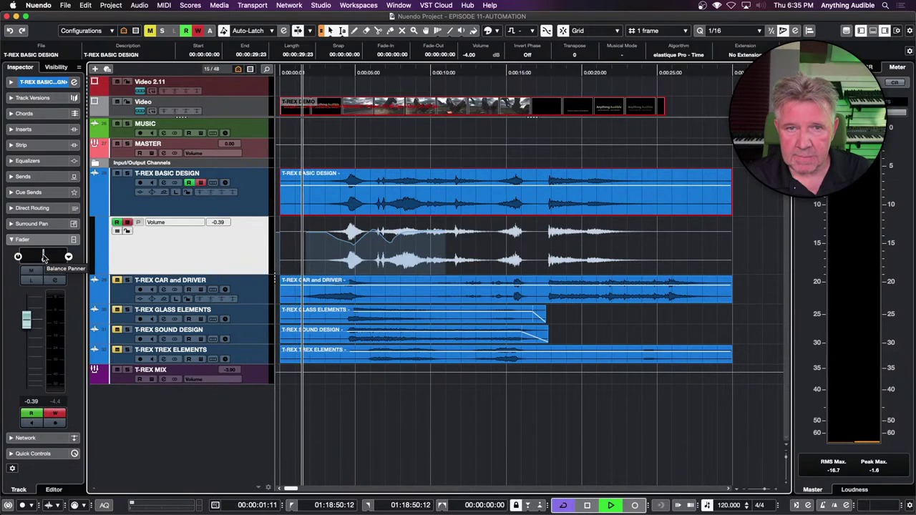
{"action": "mouse_move", "coordinate": [43, 257]}
{"action": "left_mouse_down"}
{"action": "mouse_move", "coordinate": [26, 258]}
{"action": "mouse_move", "coordinate": [55, 258]}
{"action": "mouse_move", "coordinate": [30, 258]}
{"action": "mouse_move", "coordinate": [45, 258]}
{"action": "left_mouse_up"}
{"action": "key", "text": "space"}
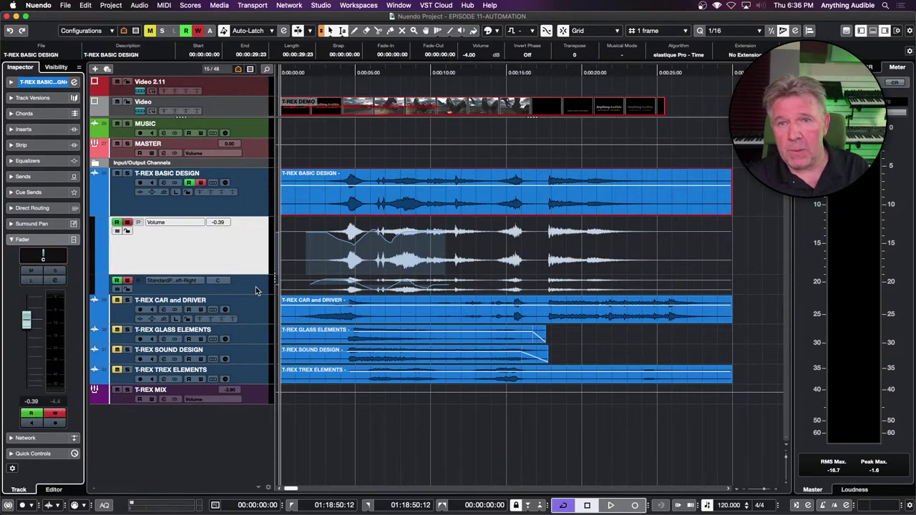
Make the pan lane taller, add and remove a Mute lane, hide the pan lane, select Volume.
{"action": "left_click", "coordinate": [256, 290]}
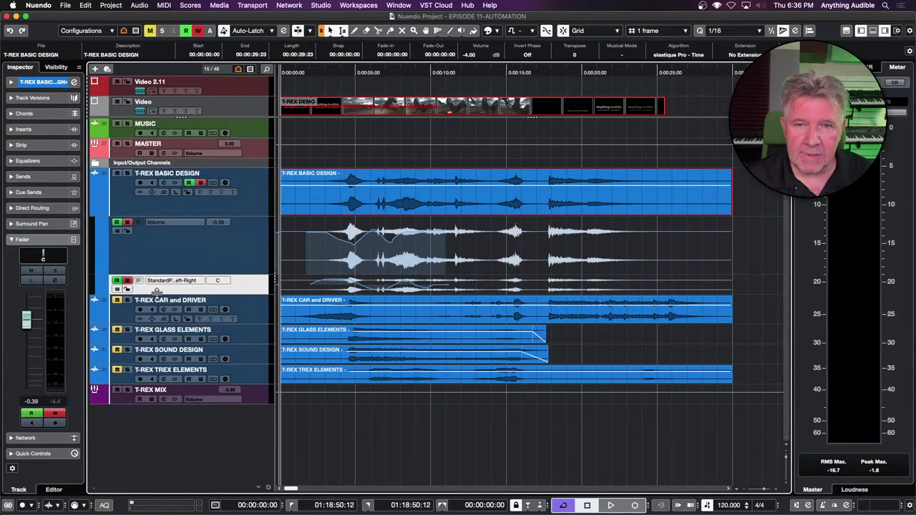
{"action": "left_click_drag", "start_coordinate": [157, 295], "coordinate": [155, 313]}
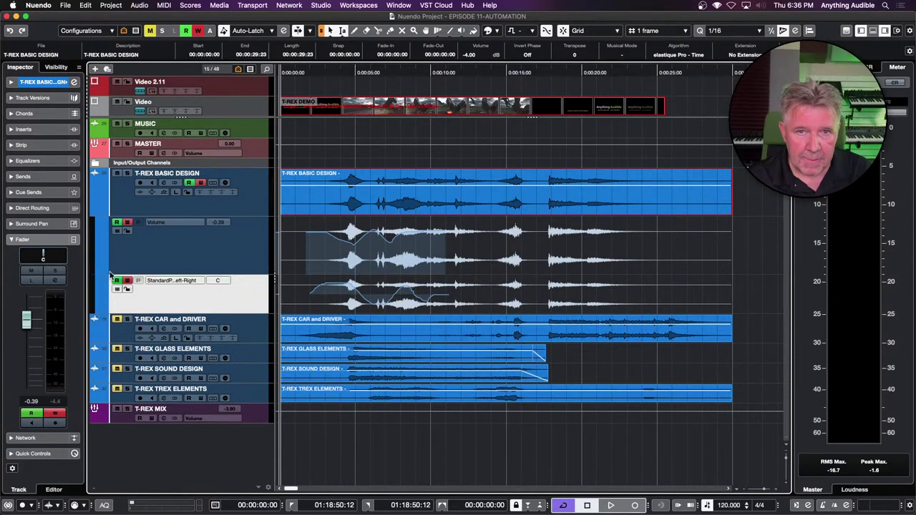
{"action": "left_click", "coordinate": [99, 312]}
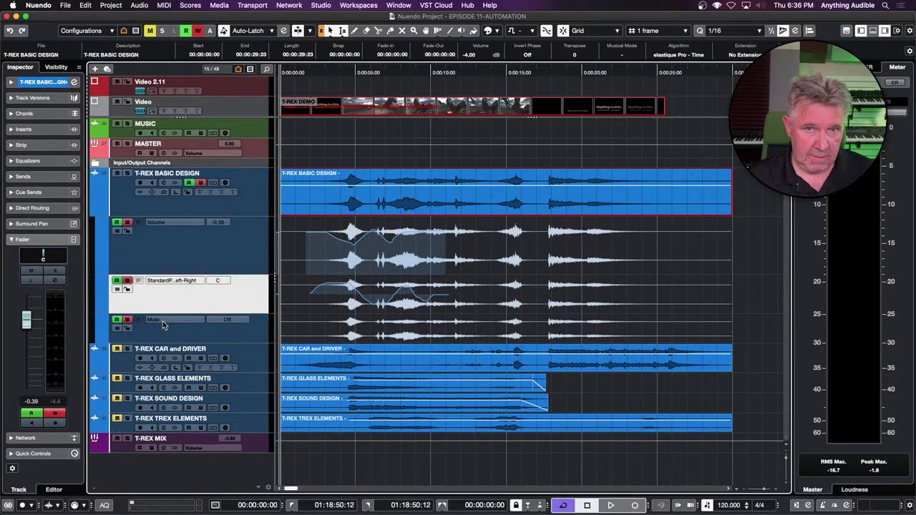
{"action": "left_click", "coordinate": [100, 319]}
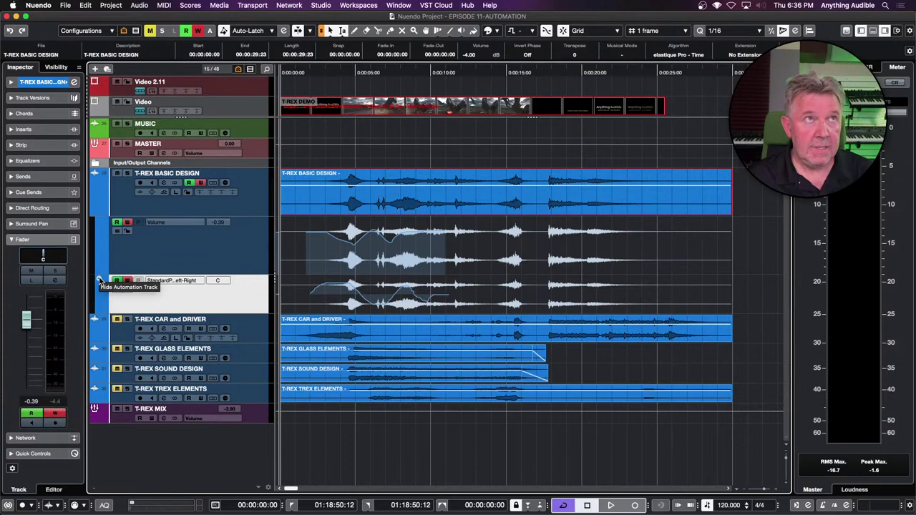
{"action": "left_click", "coordinate": [100, 281]}
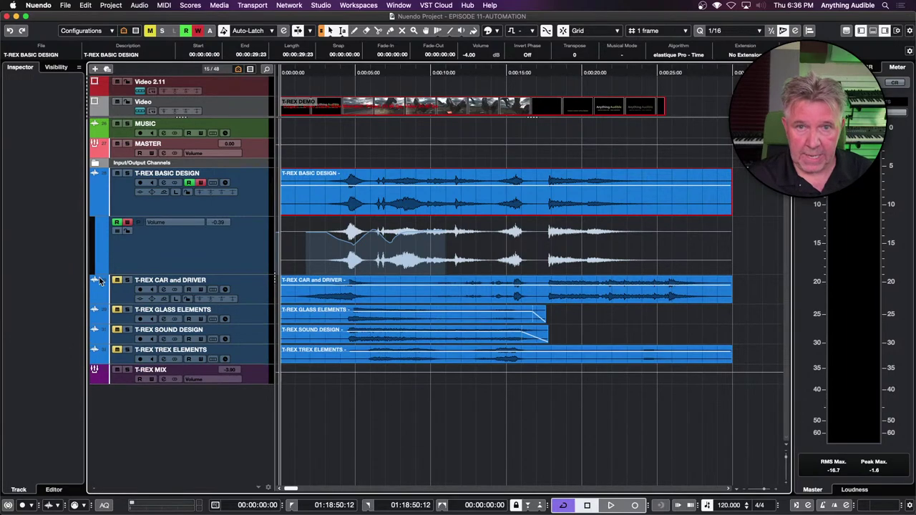
{"action": "left_click", "coordinate": [181, 252]}
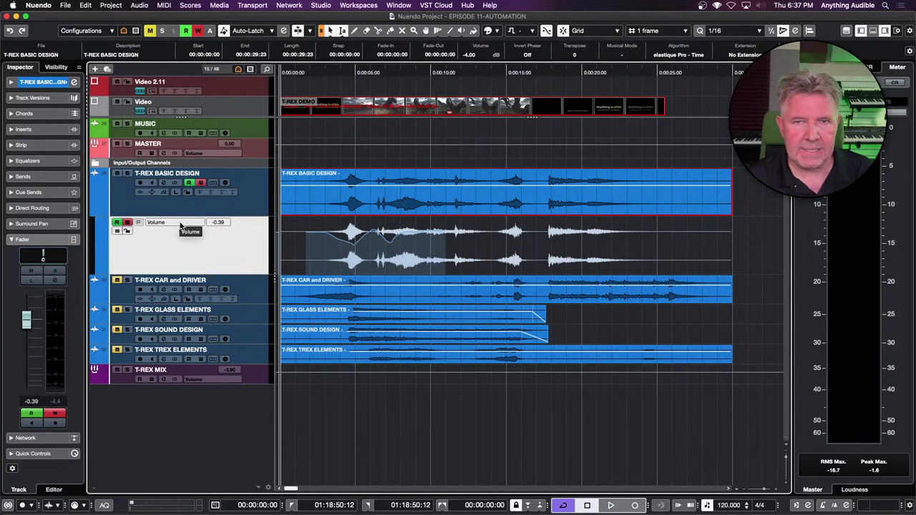
{"action": "left_click", "coordinate": [181, 223]}
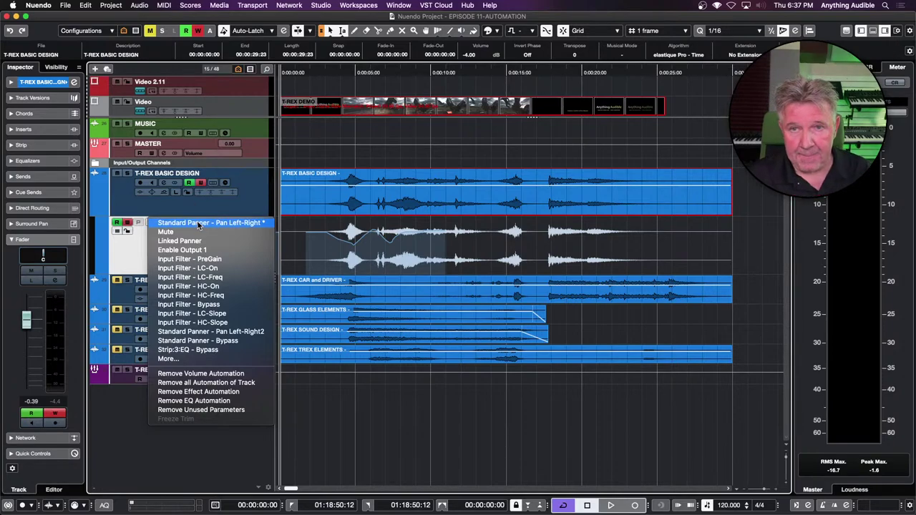
{"action": "left_click", "coordinate": [198, 224]}
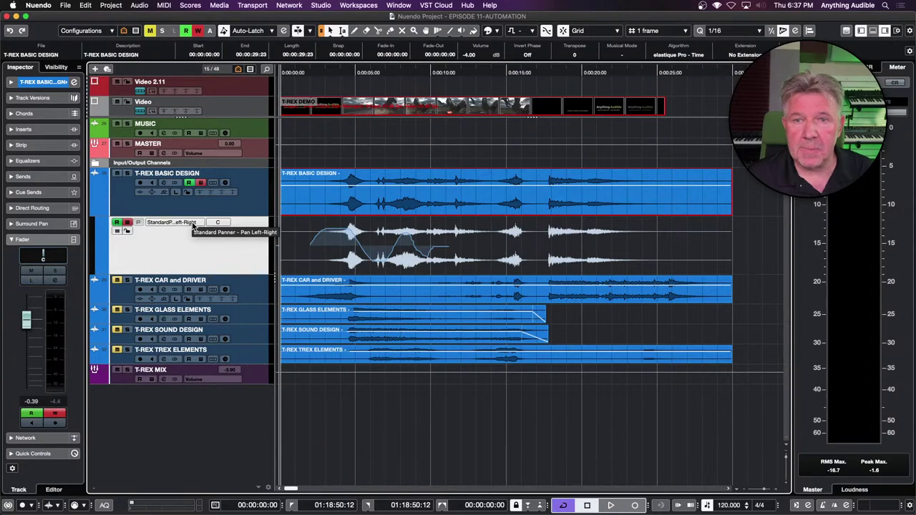
{"action": "left_click", "coordinate": [192, 224]}
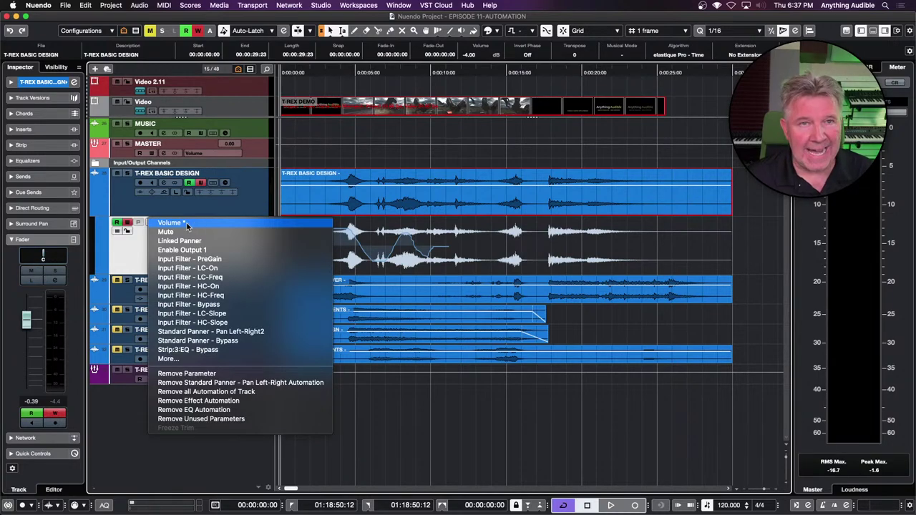
{"action": "left_click", "coordinate": [186, 224]}
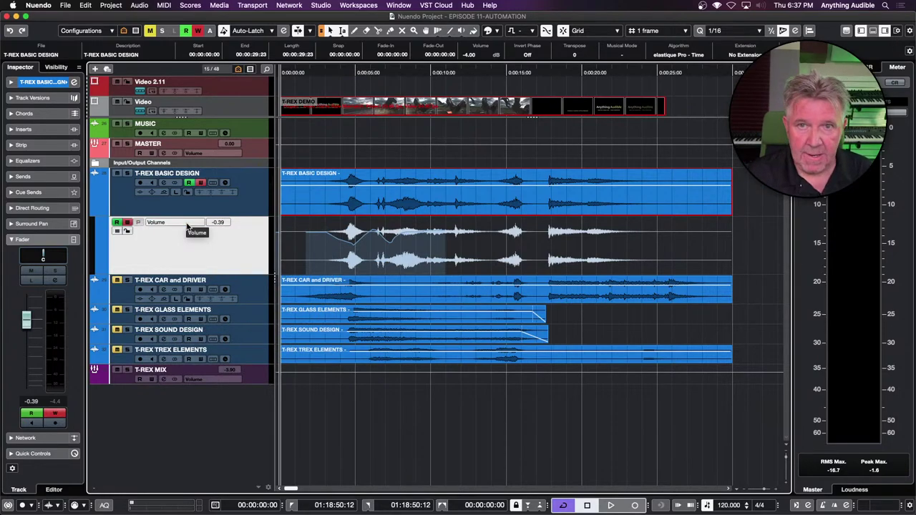
{"action": "left_click", "coordinate": [186, 224]}
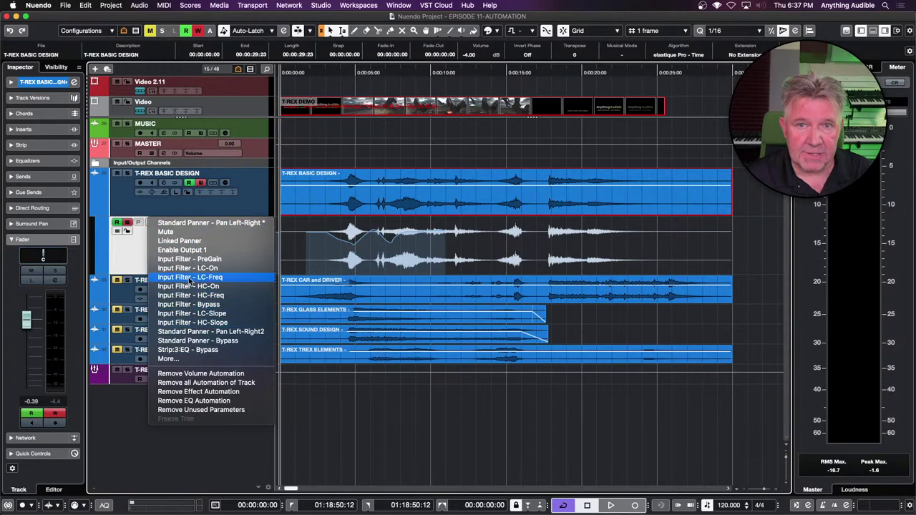
{"action": "left_click", "coordinate": [134, 252]}
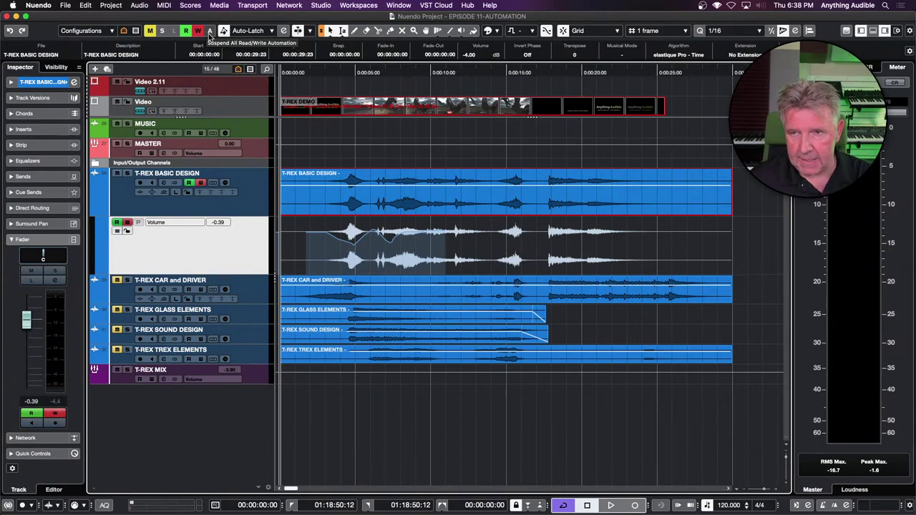
Mute volume automation, switch off Write and Read, audition playback, and set the cursor to 00:00:12:15.
{"action": "left_click", "coordinate": [116, 231]}
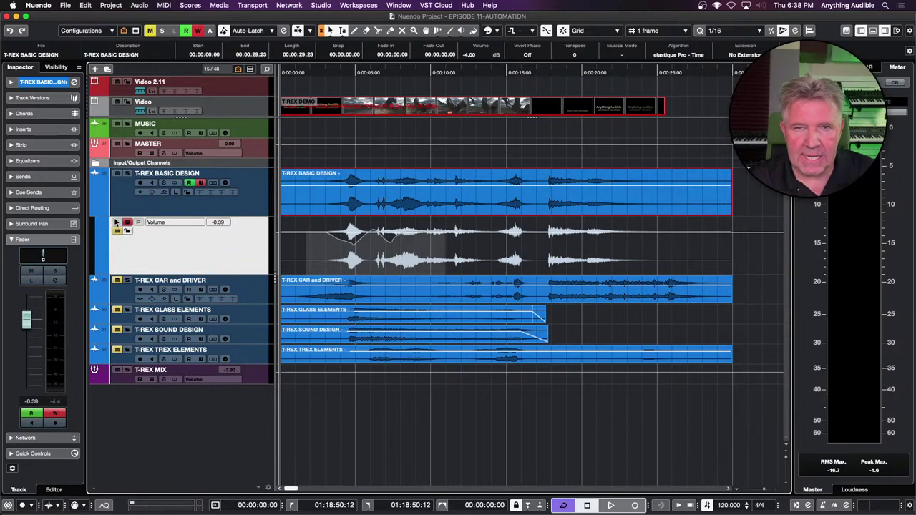
{"action": "left_click", "coordinate": [127, 223]}
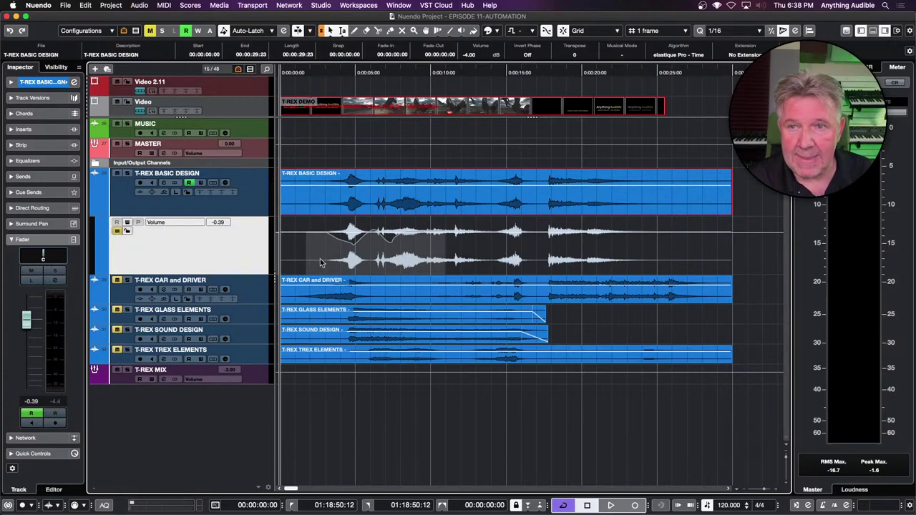
{"action": "key", "text": "space"}
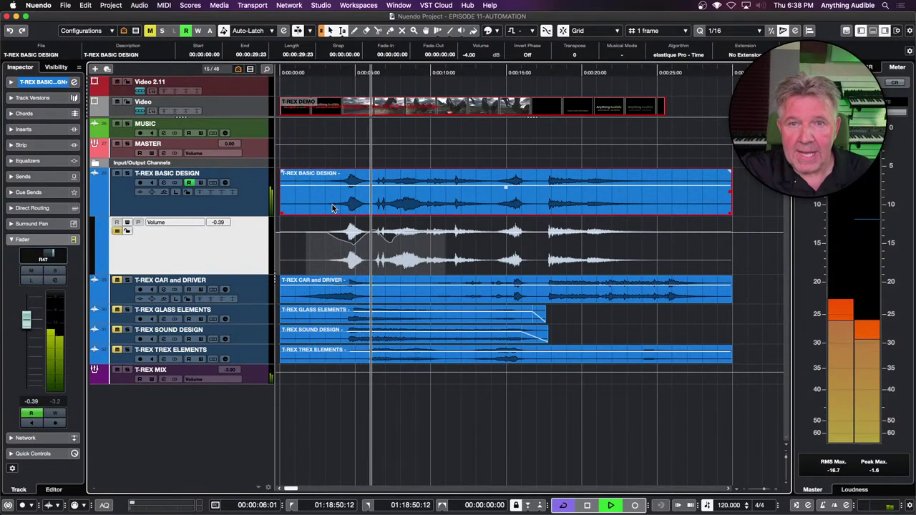
{"action": "key", "text": "space"}
{"action": "left_click", "coordinate": [189, 183]}
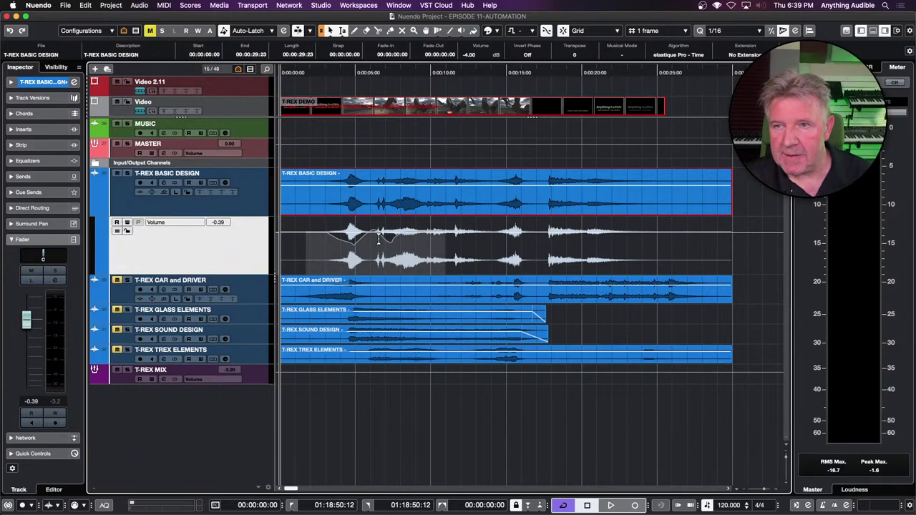
{"action": "left_click", "coordinate": [470, 241]}
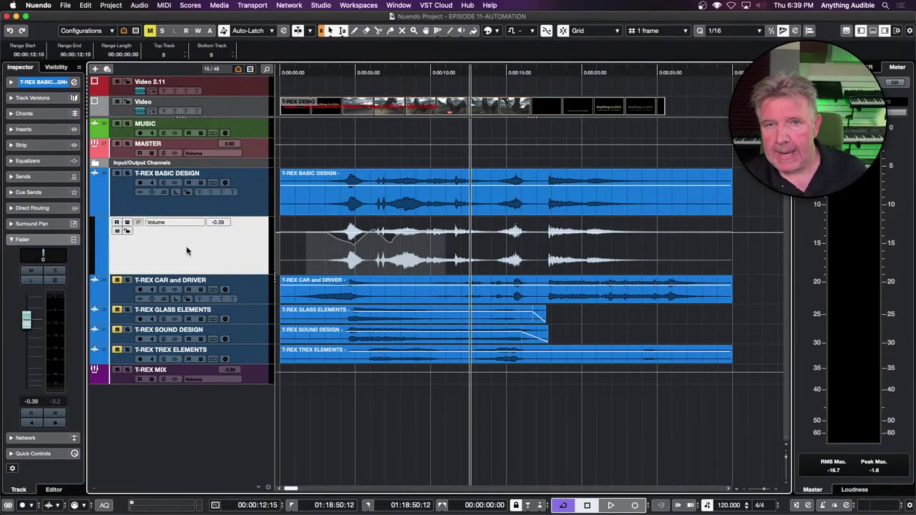
Re-enable Read on the T-REX BASIC DESIGN Volume lane and zoom in around the cursor.
{"action": "left_click", "coordinate": [117, 223]}
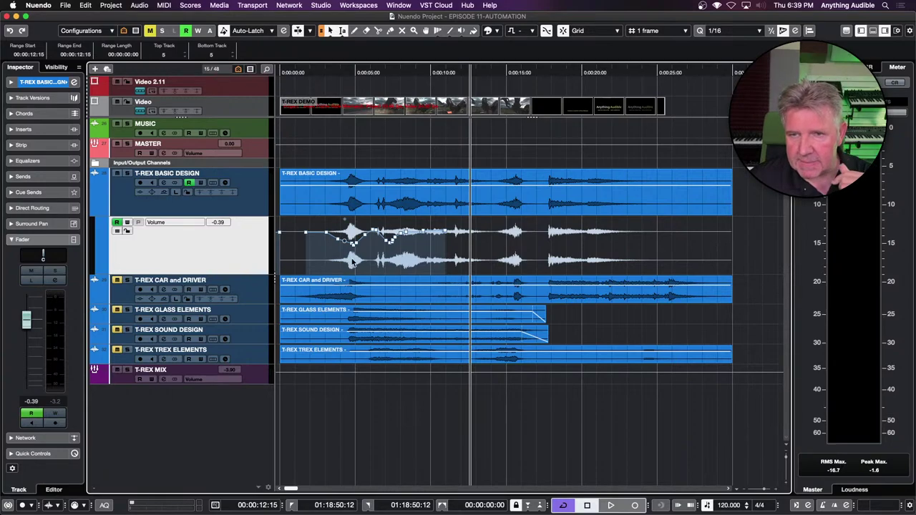
{"action": "key", "text": "h"}
{"action": "key", "text": "h"}
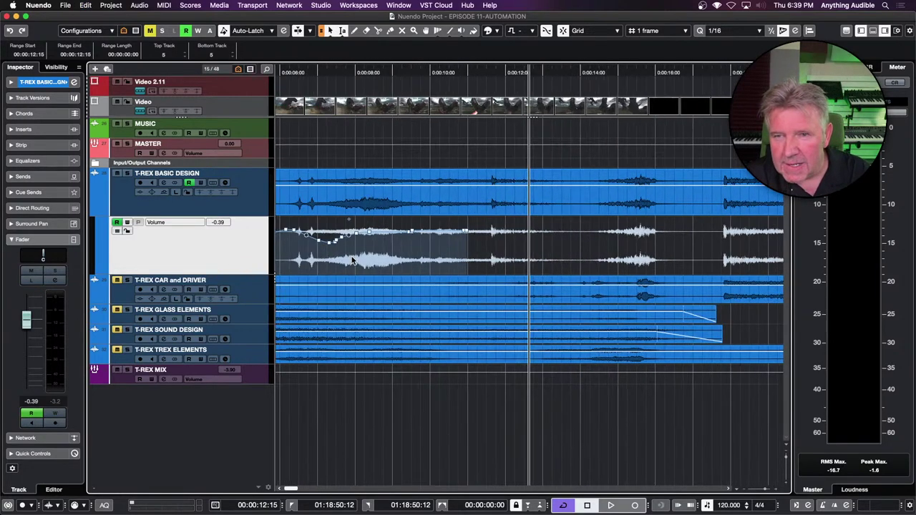
{"action": "scroll", "coordinate": [375, 415], "scroll_direction": "left", "scroll_amount": 3}
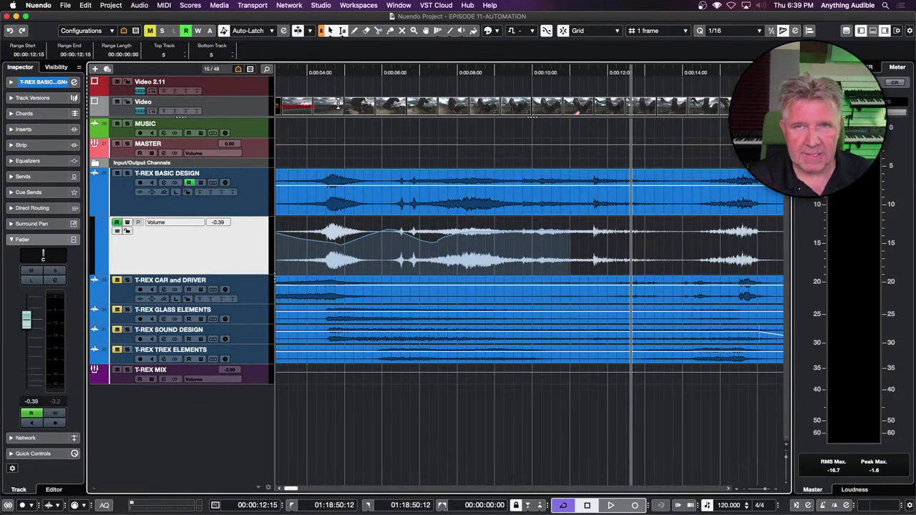
In the Automation Panel's Settings, turn Show Data on Tracks off, then close the panel.
{"action": "left_click", "coordinate": [285, 31]}
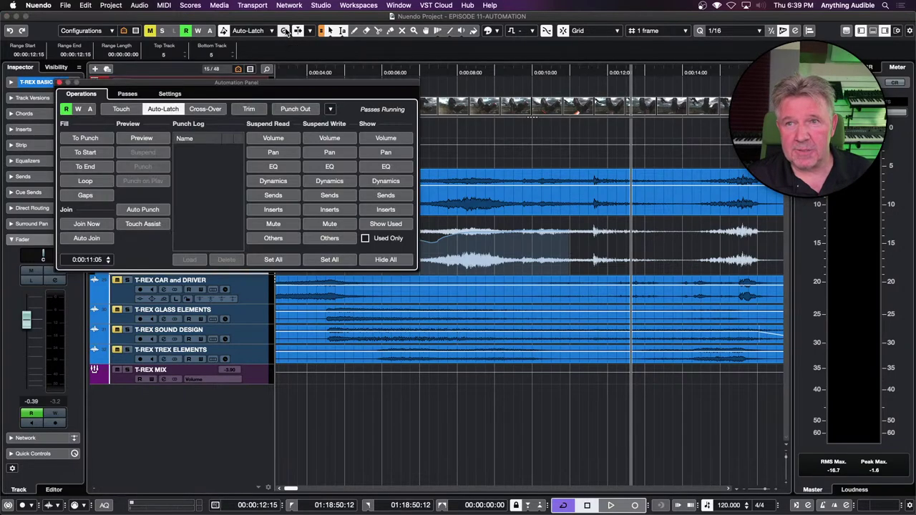
{"action": "left_click_drag", "start_coordinate": [289, 86], "coordinate": [450, 287]}
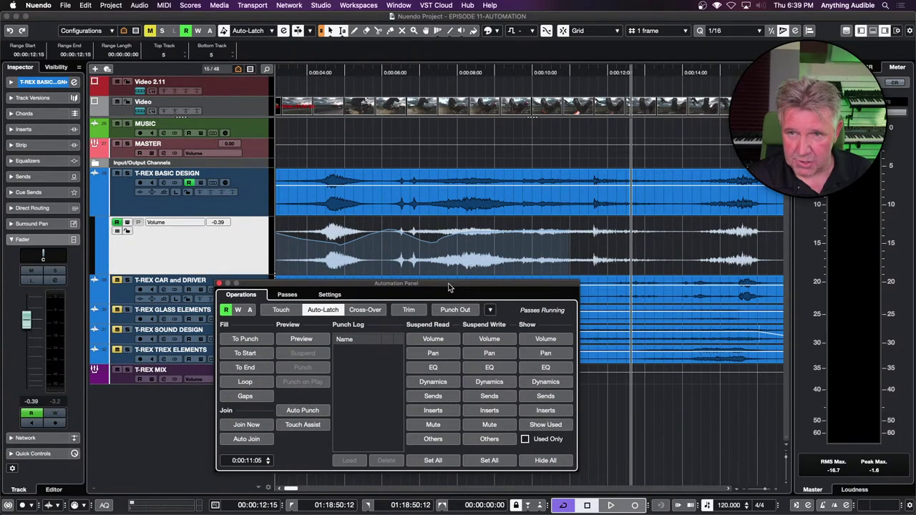
{"action": "left_click", "coordinate": [330, 295]}
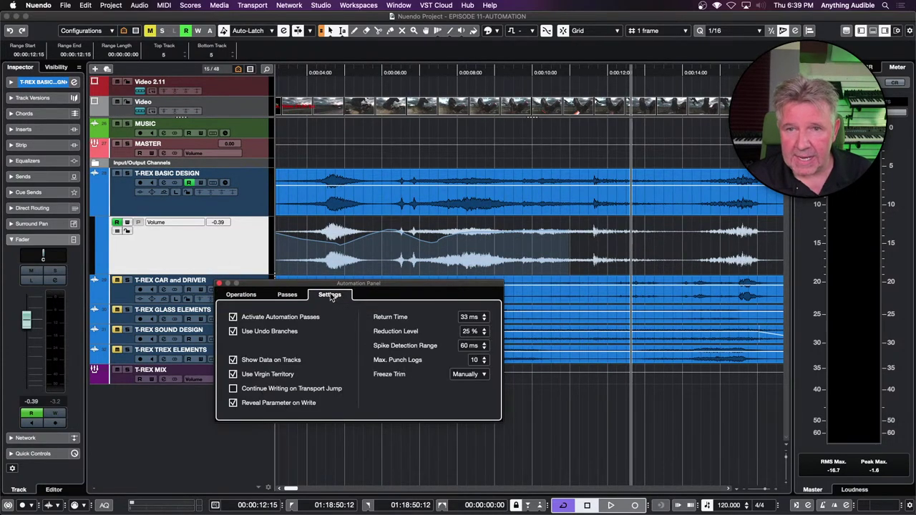
{"action": "left_click", "coordinate": [233, 360]}
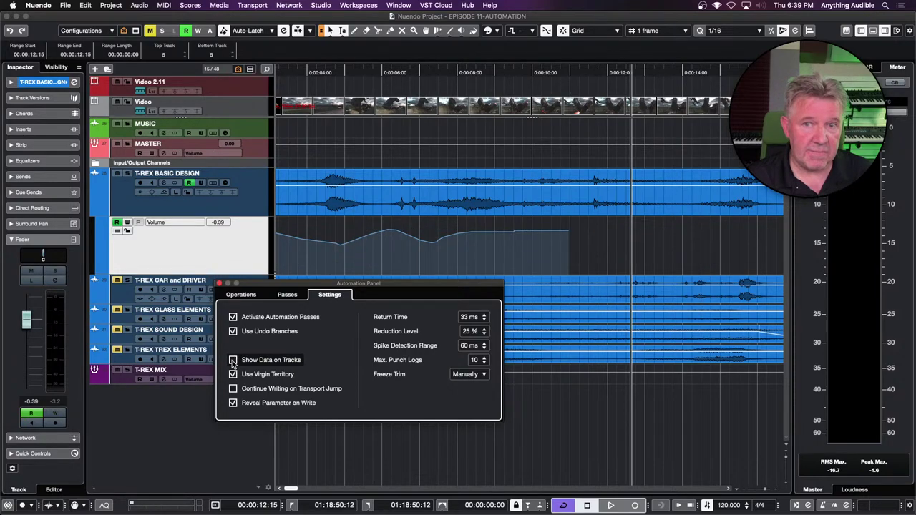
{"action": "left_click", "coordinate": [232, 360]}
{"action": "left_click", "coordinate": [233, 360]}
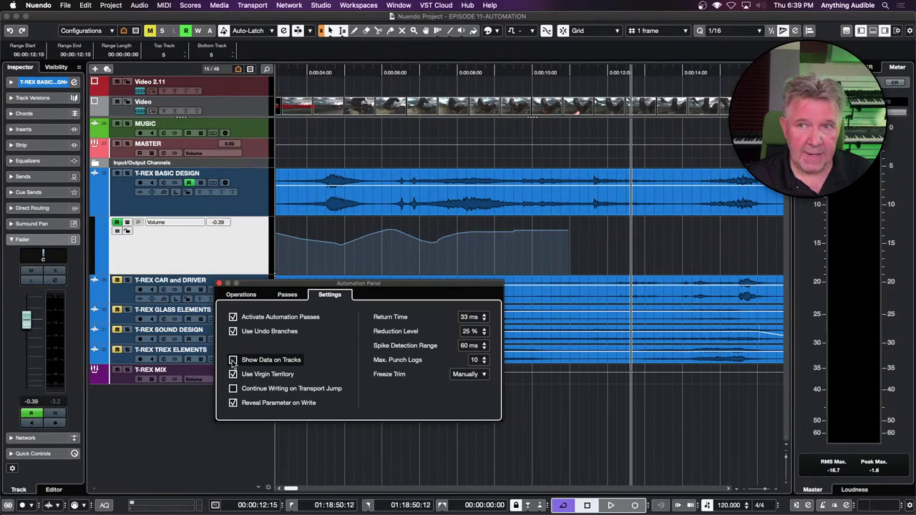
{"action": "left_click", "coordinate": [233, 361]}
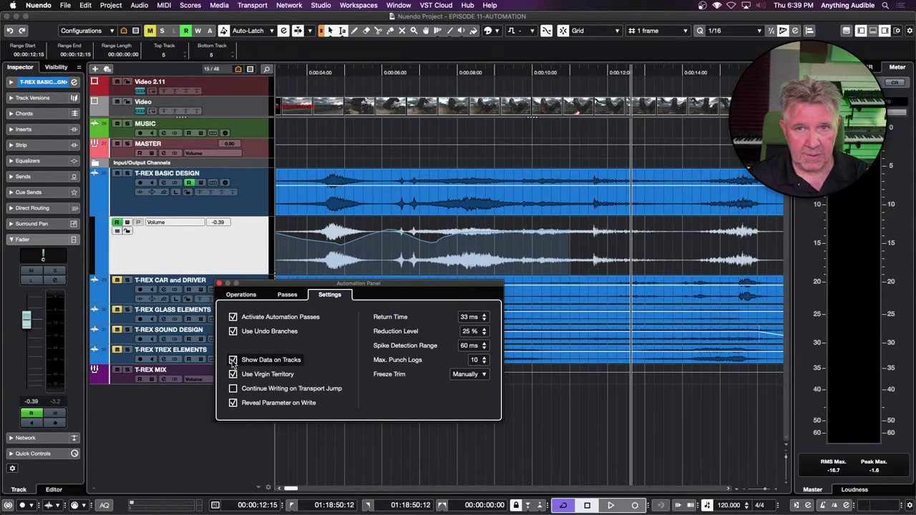
{"action": "left_click", "coordinate": [233, 360]}
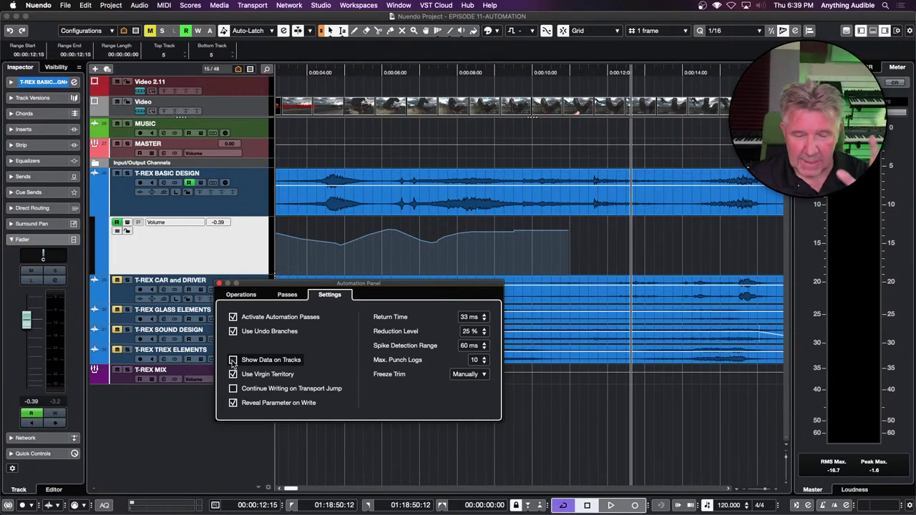
{"action": "left_click", "coordinate": [220, 283]}
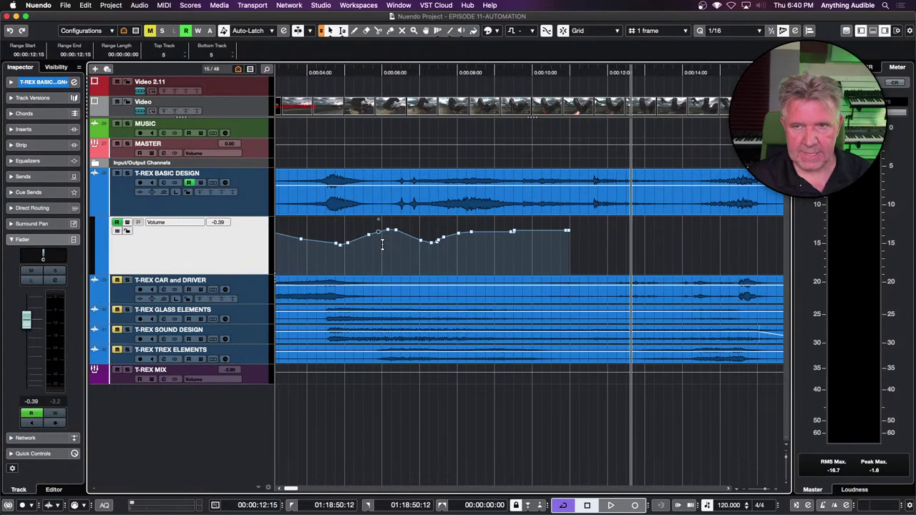
{"action": "scroll", "coordinate": [382, 244], "scroll_direction": "left", "scroll_amount": 3}
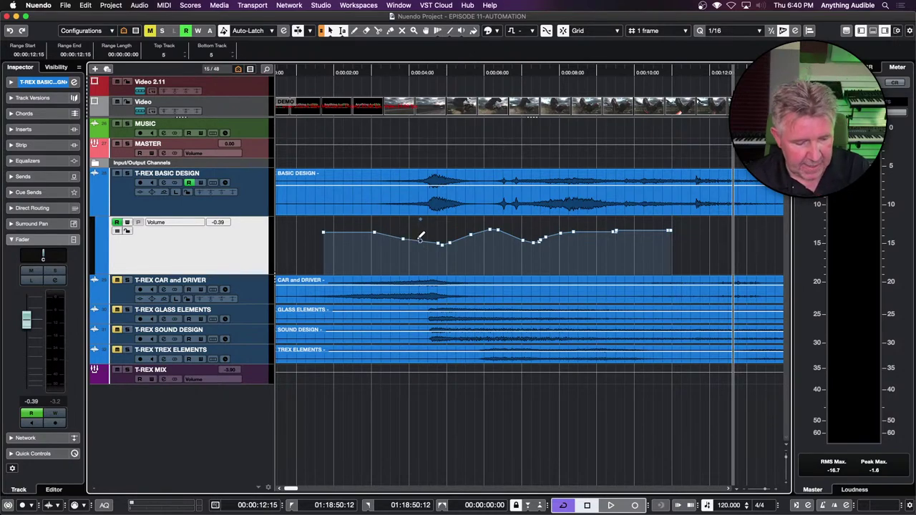
{"action": "mouse_move", "coordinate": [421, 237]}
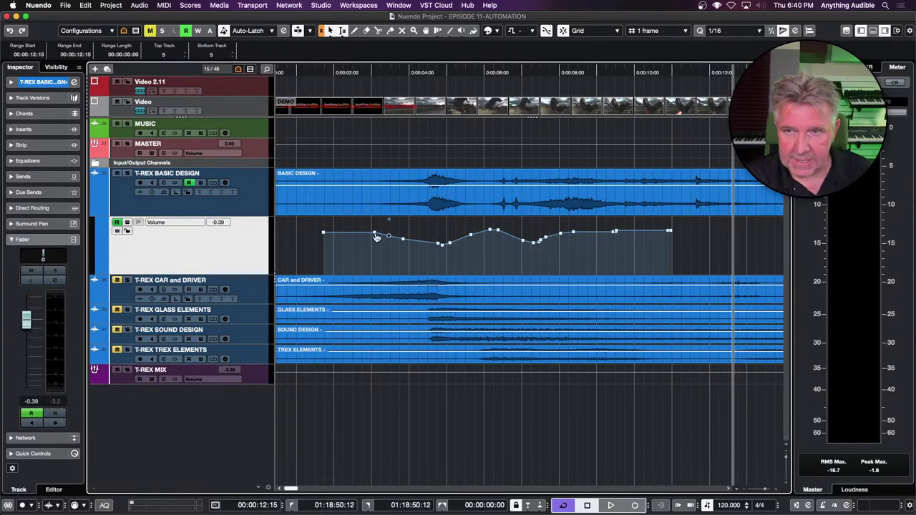
{"action": "mouse_move", "coordinate": [364, 229]}
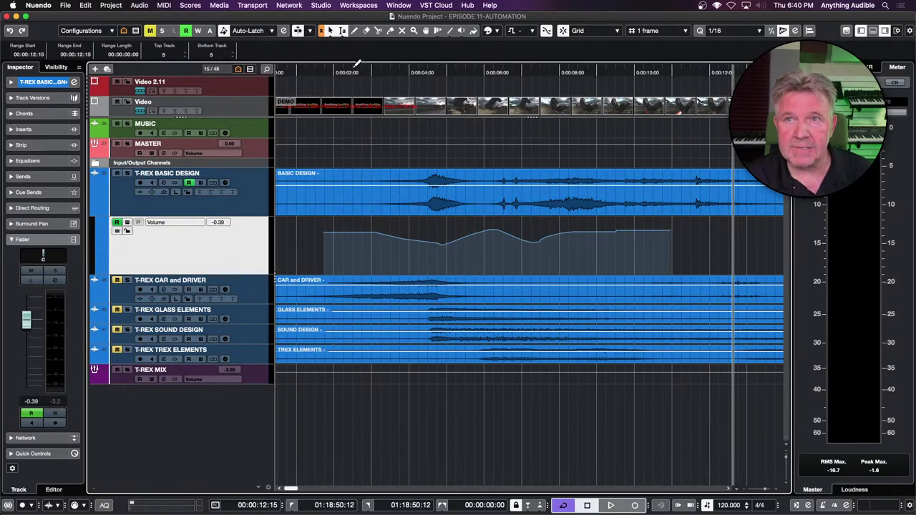
Turn off Combined Selection Tools and select the T-REX BASIC DESIGN and CAR and DRIVER events.
{"action": "left_click", "coordinate": [342, 31]}
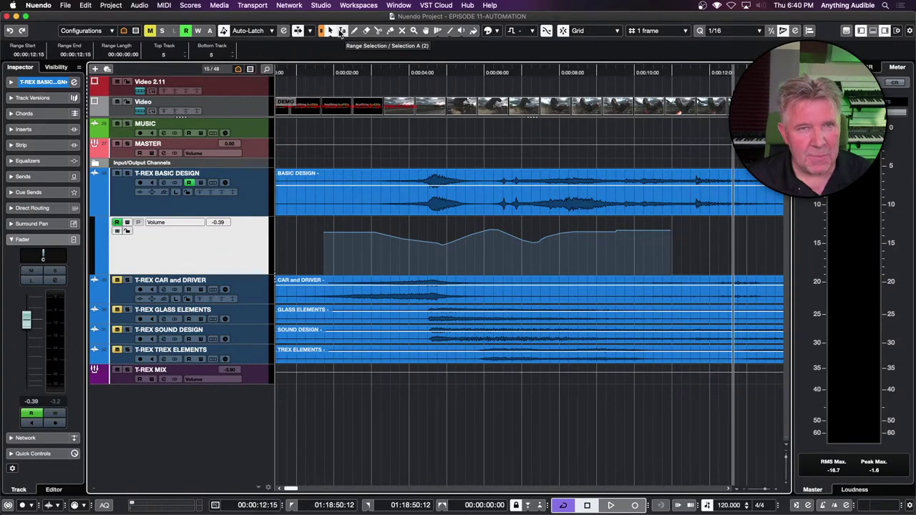
{"action": "left_click", "coordinate": [330, 31]}
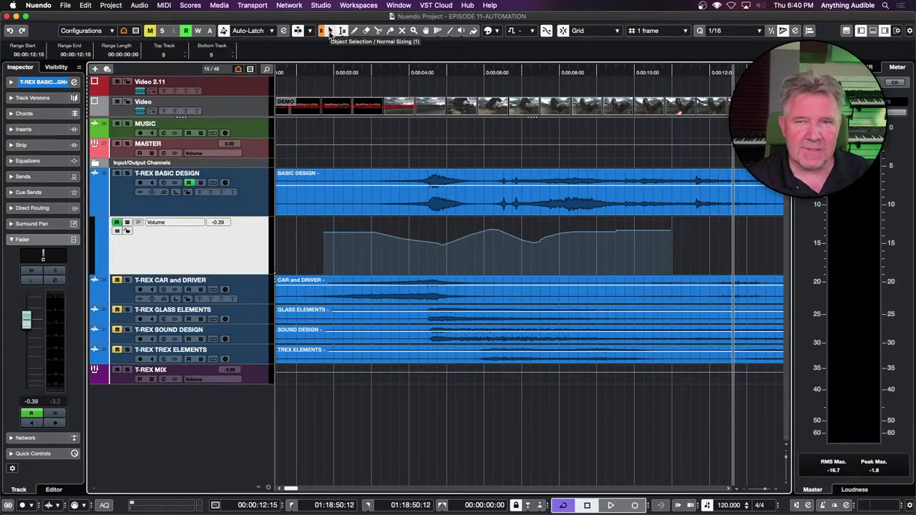
{"action": "left_click", "coordinate": [323, 32]}
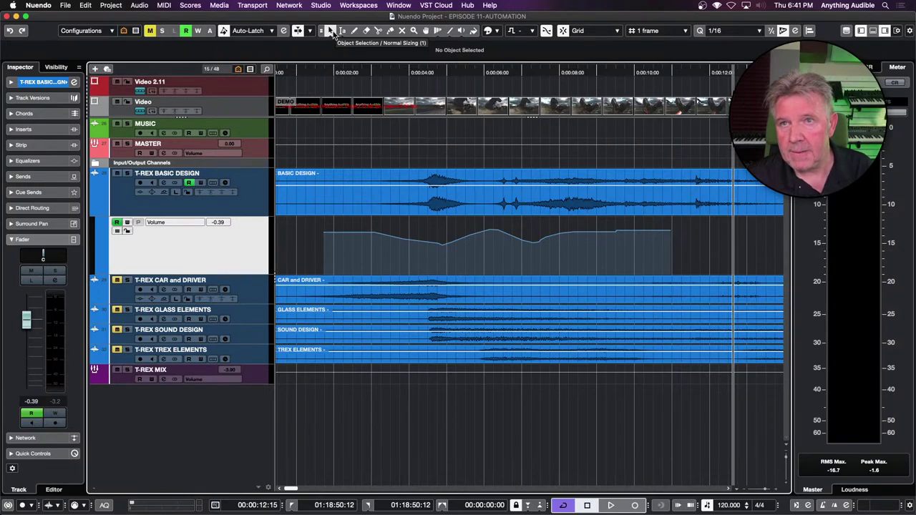
{"action": "left_click", "coordinate": [342, 209]}
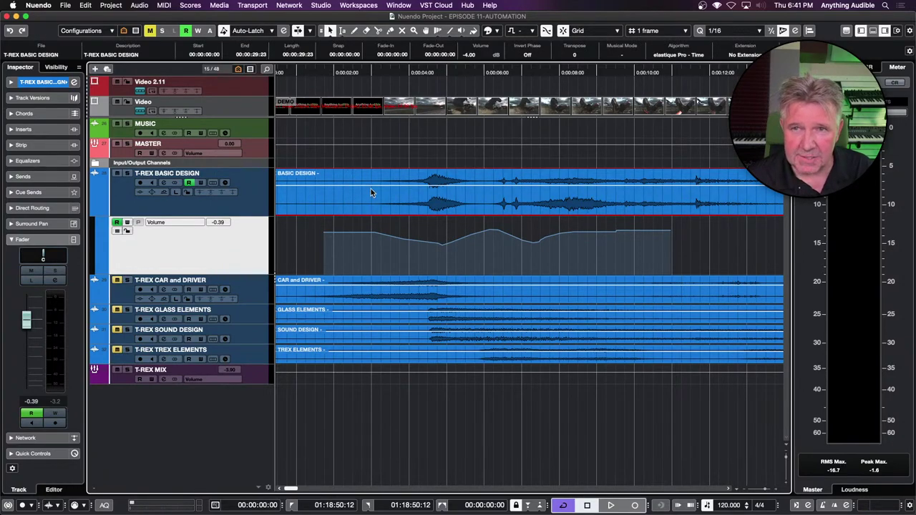
{"action": "left_click", "coordinate": [369, 299]}
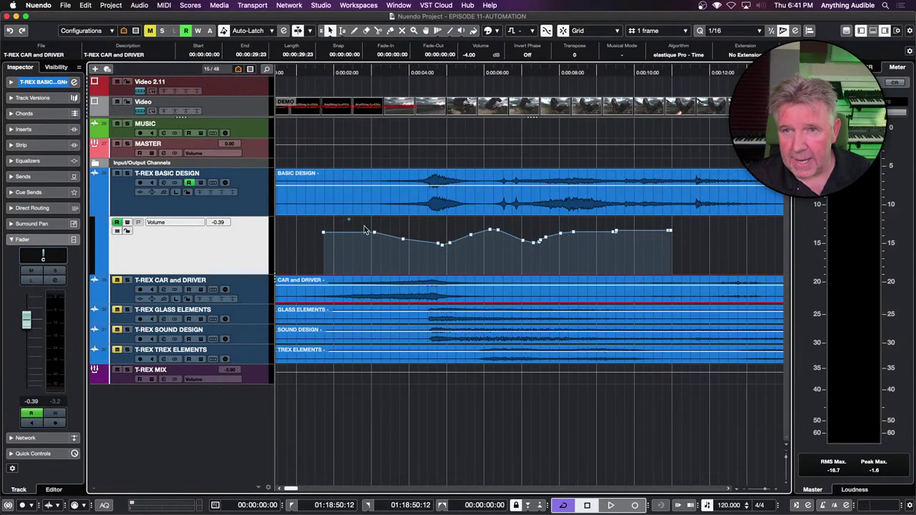
{"action": "left_click_drag", "start_coordinate": [366, 227], "coordinate": [545, 261]}
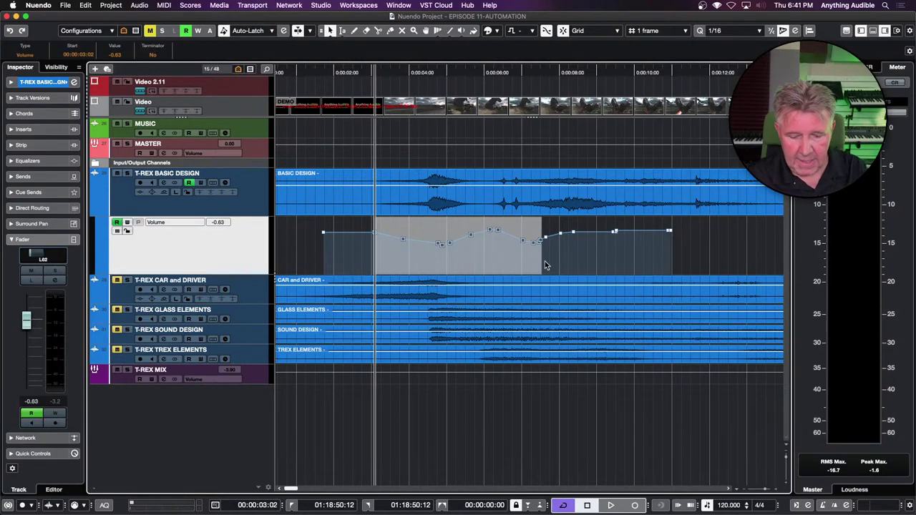
{"action": "key", "text": "Delete"}
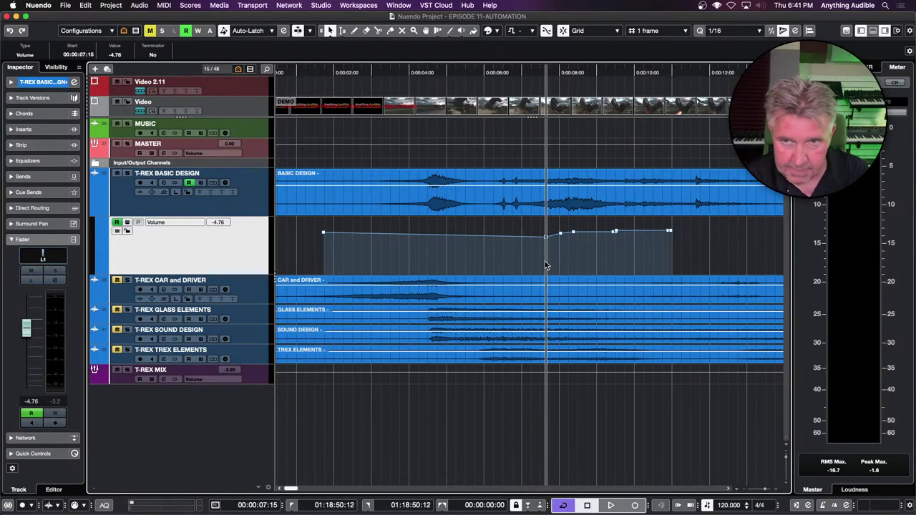
{"action": "key", "text": "super+z"}
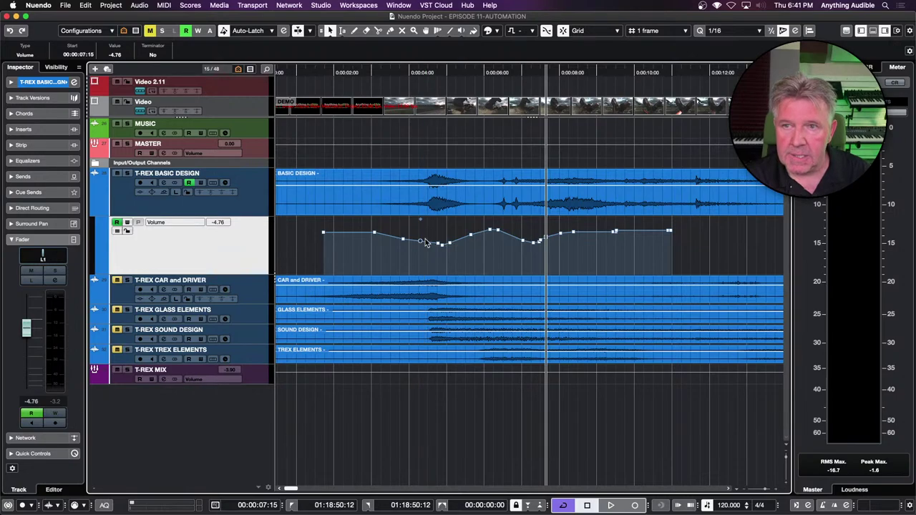
Add a dipping volume point near 0:00:02, try erasing neighbouring points, then undo the erase.
{"action": "left_click", "coordinate": [356, 234]}
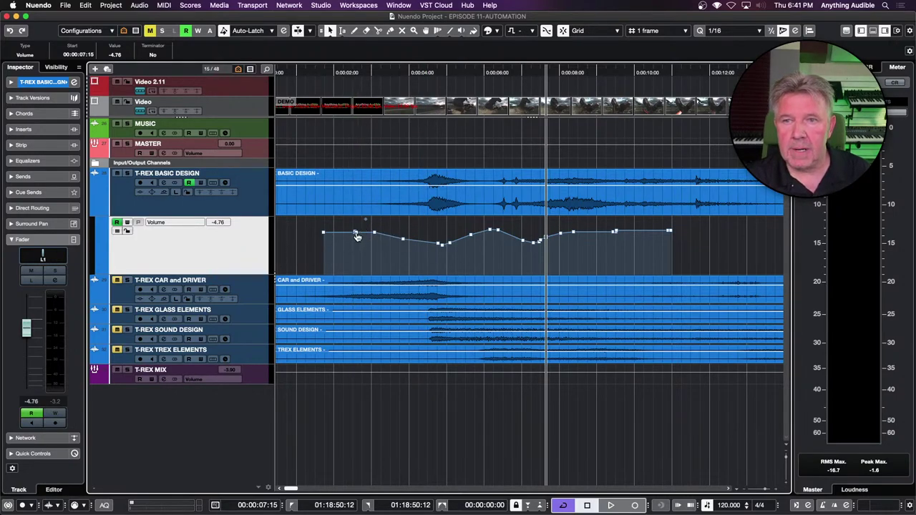
{"action": "mouse_move", "coordinate": [354, 234]}
{"action": "left_mouse_down"}
{"action": "mouse_move", "coordinate": [353, 256]}
{"action": "mouse_move", "coordinate": [343, 242]}
{"action": "left_mouse_up"}
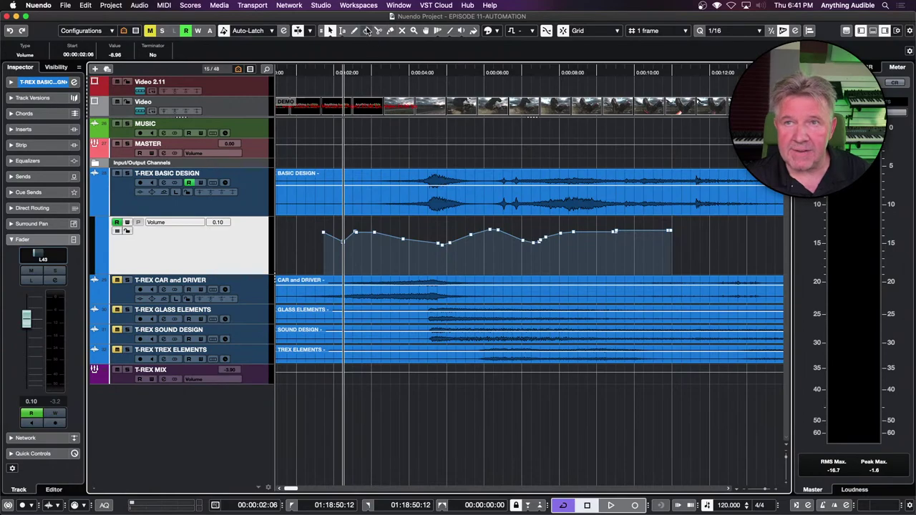
{"action": "left_click", "coordinate": [366, 30]}
{"action": "left_click", "coordinate": [345, 244]}
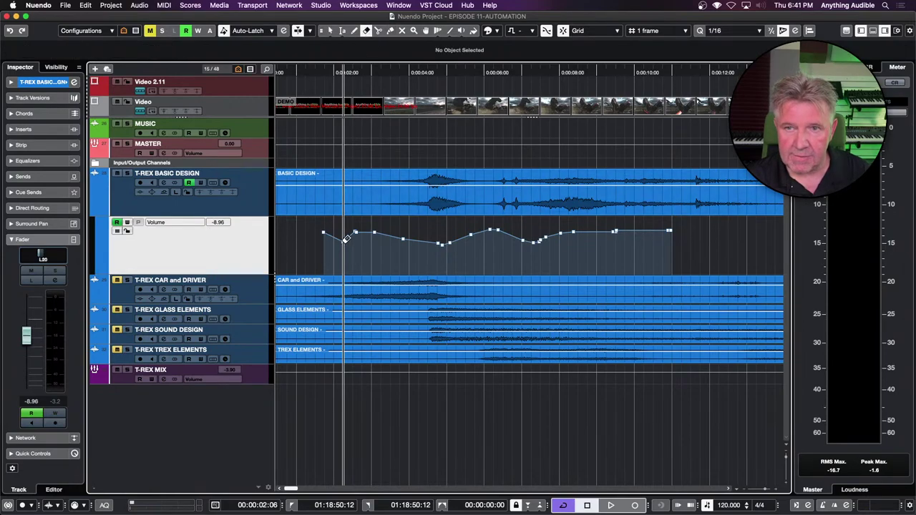
{"action": "key", "text": "h"}
{"action": "key", "text": "h"}
{"action": "key", "text": "h"}
{"action": "key", "text": "h"}
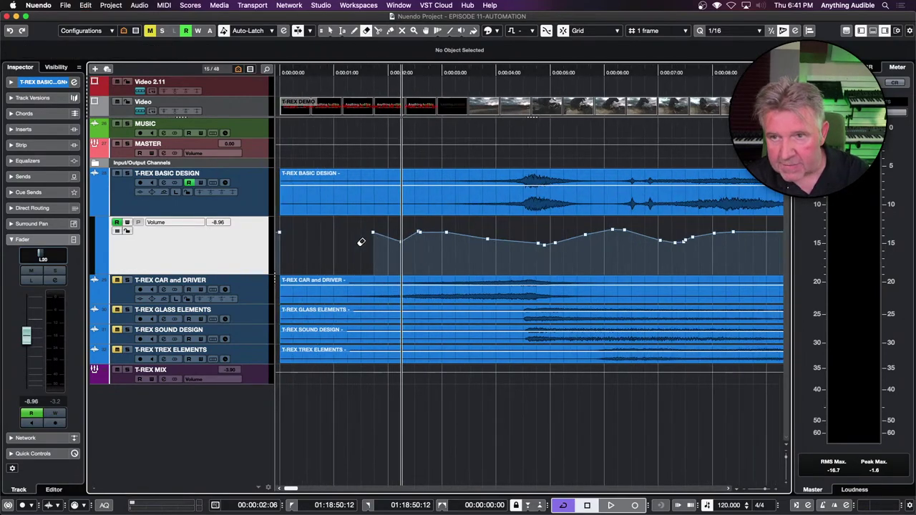
{"action": "left_click", "coordinate": [574, 234]}
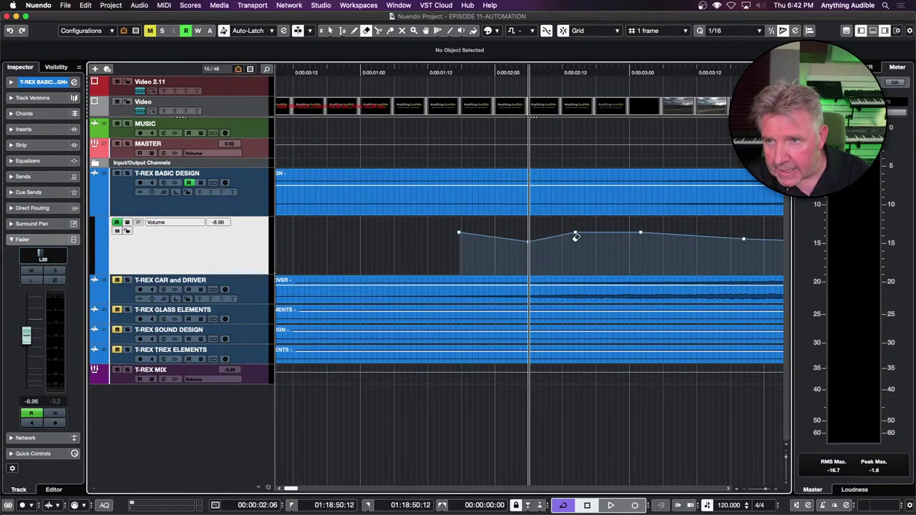
{"action": "left_click", "coordinate": [575, 234]}
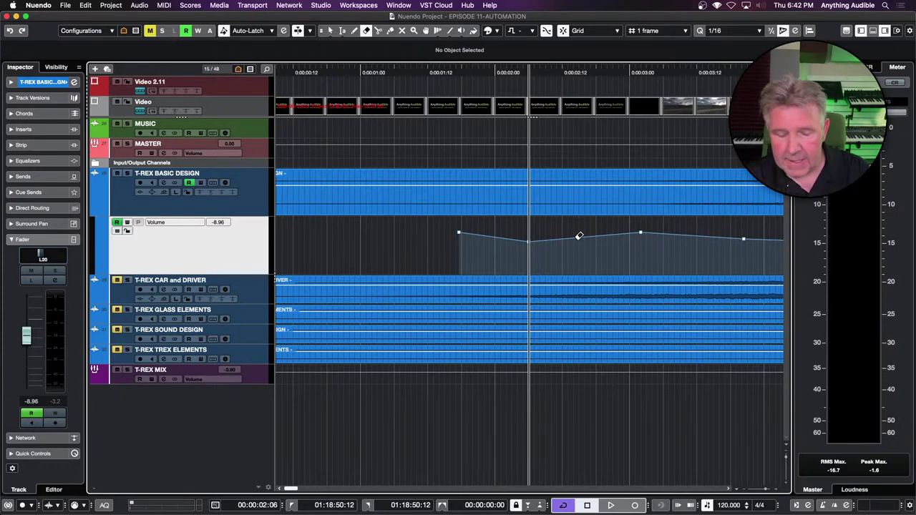
{"action": "key", "text": "super+z"}
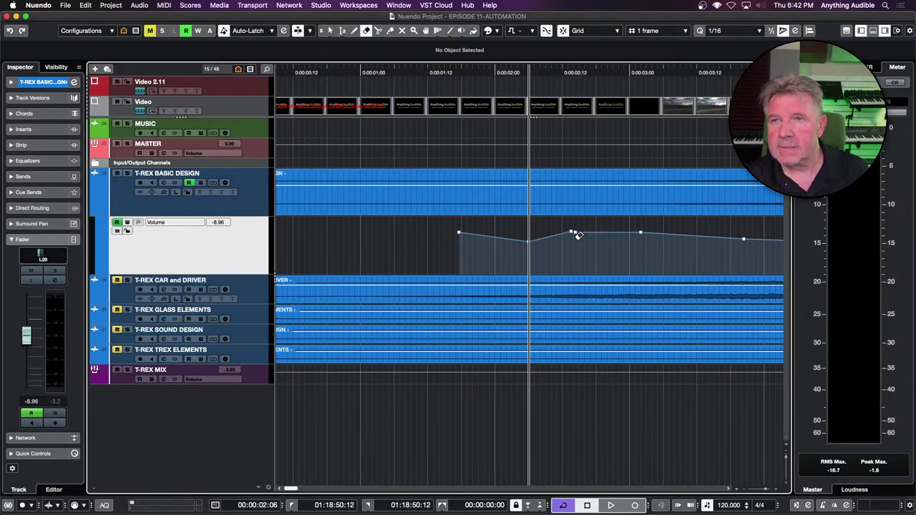
{"action": "left_click", "coordinate": [330, 31]}
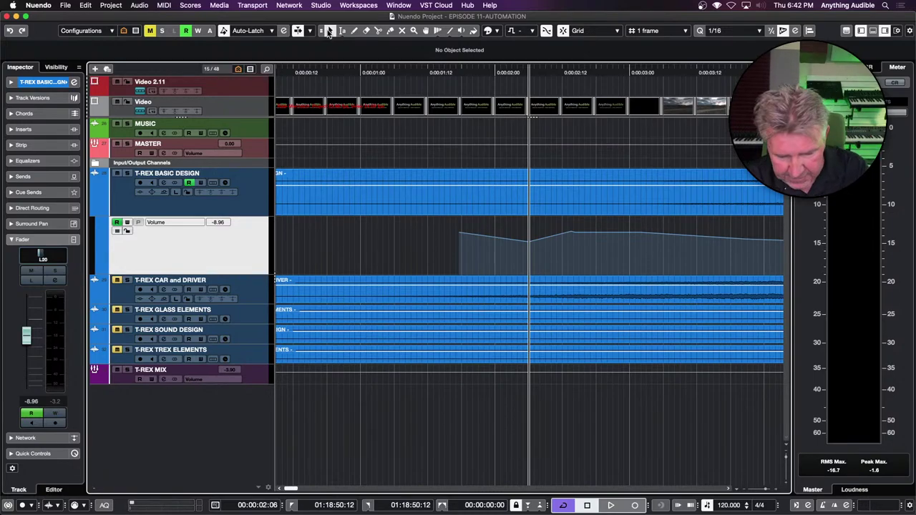
Draw a volume shape with the pencil around 0:00:15 that dips sharply and rises again.
{"action": "key", "text": "g"}
{"action": "key", "text": "g"}
{"action": "key", "text": "g"}
{"action": "key", "text": "g"}
{"action": "key", "text": "g"}
{"action": "key", "text": "g"}
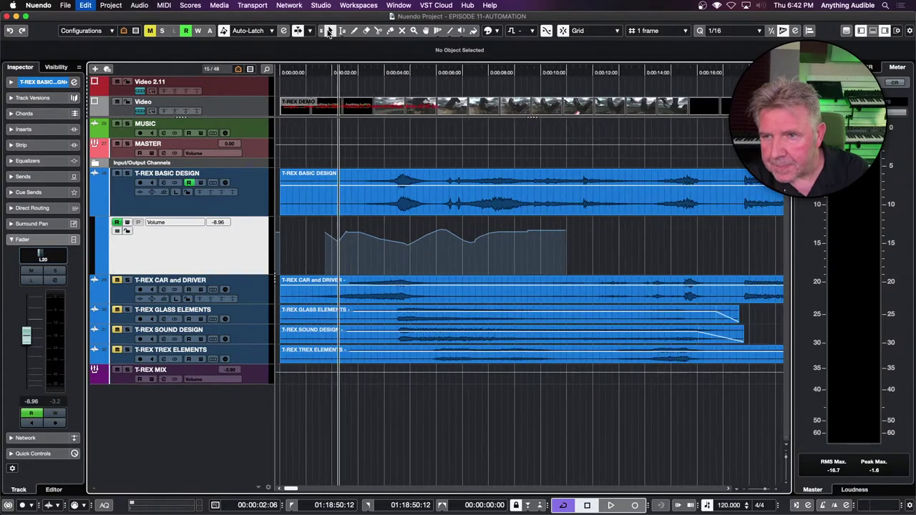
{"action": "left_click", "coordinate": [451, 32]}
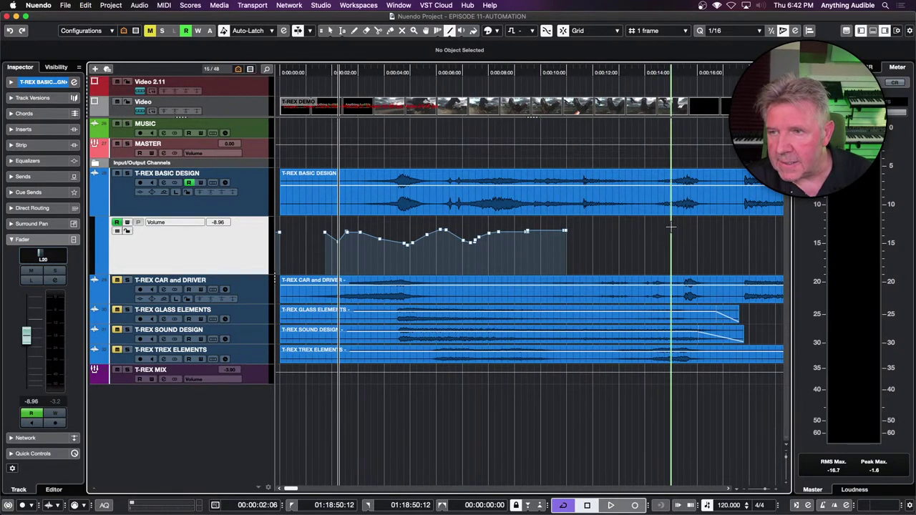
{"action": "mouse_move", "coordinate": [671, 229]}
{"action": "left_mouse_down"}
{"action": "mouse_move", "coordinate": [667, 236]}
{"action": "mouse_move", "coordinate": [710, 259]}
{"action": "mouse_move", "coordinate": [731, 228]}
{"action": "left_mouse_up"}
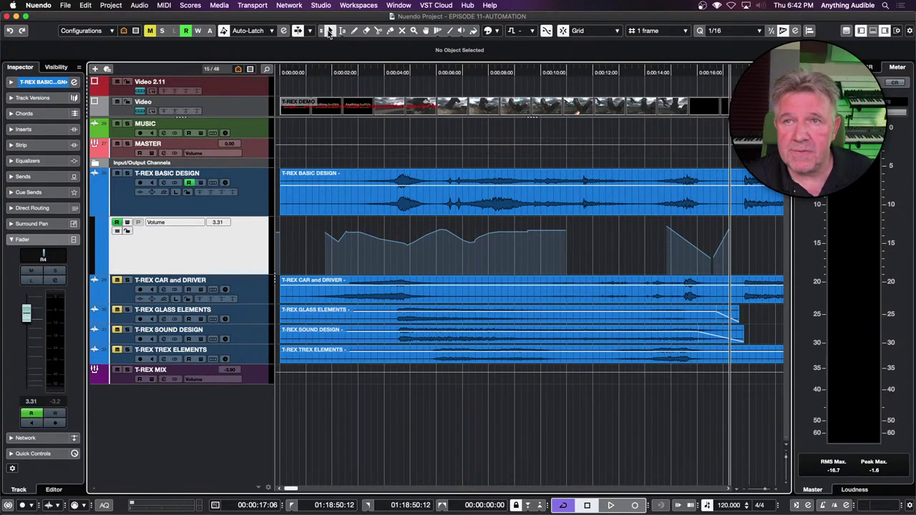
{"action": "left_click", "coordinate": [331, 32]}
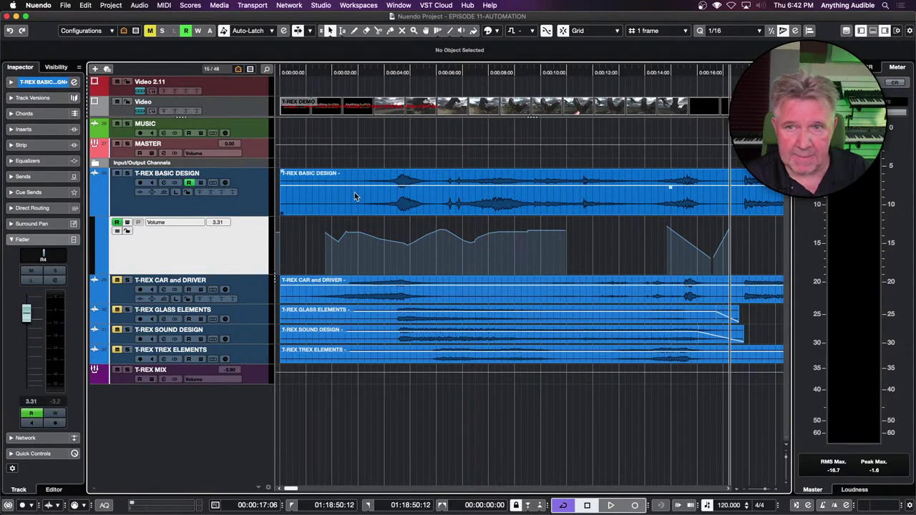
Nudge the volume point at 0:00:04:18 slightly earlier so it reads -10.2.
{"action": "left_click", "coordinate": [405, 245]}
{"action": "key", "text": "h"}
{"action": "key", "text": "h"}
{"action": "key", "text": "h"}
{"action": "key", "text": "h"}
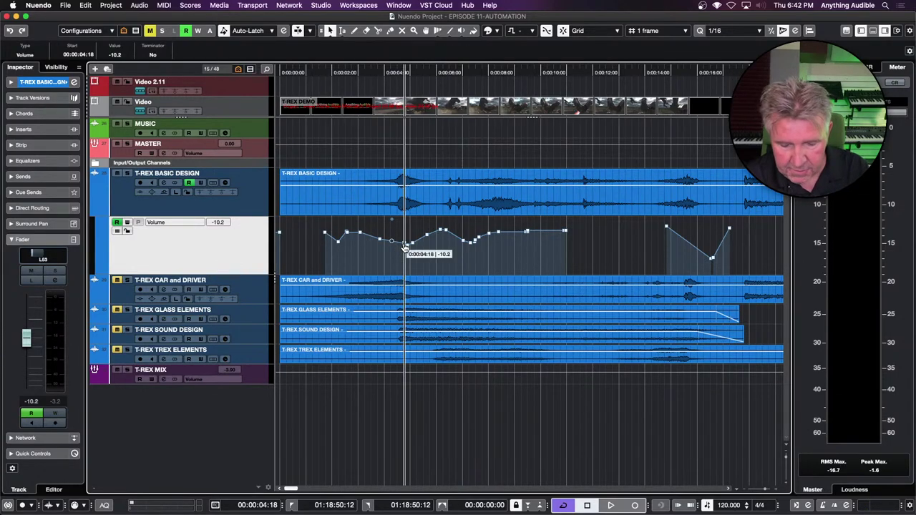
{"action": "key", "text": "h"}
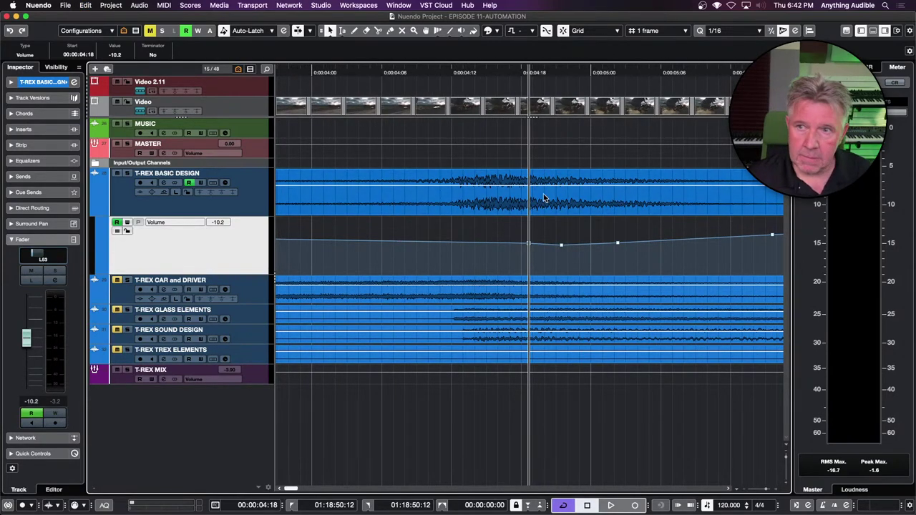
{"action": "mouse_move", "coordinate": [530, 245]}
{"action": "left_mouse_down"}
{"action": "mouse_move", "coordinate": [504, 248]}
{"action": "mouse_move", "coordinate": [521, 245]}
{"action": "left_mouse_up"}
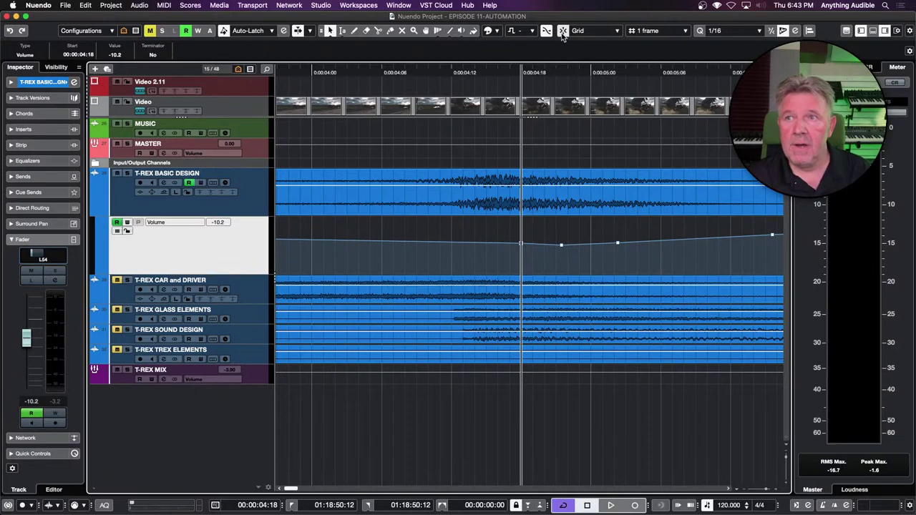
{"action": "left_click", "coordinate": [552, 188]}
{"action": "left_click", "coordinate": [542, 256]}
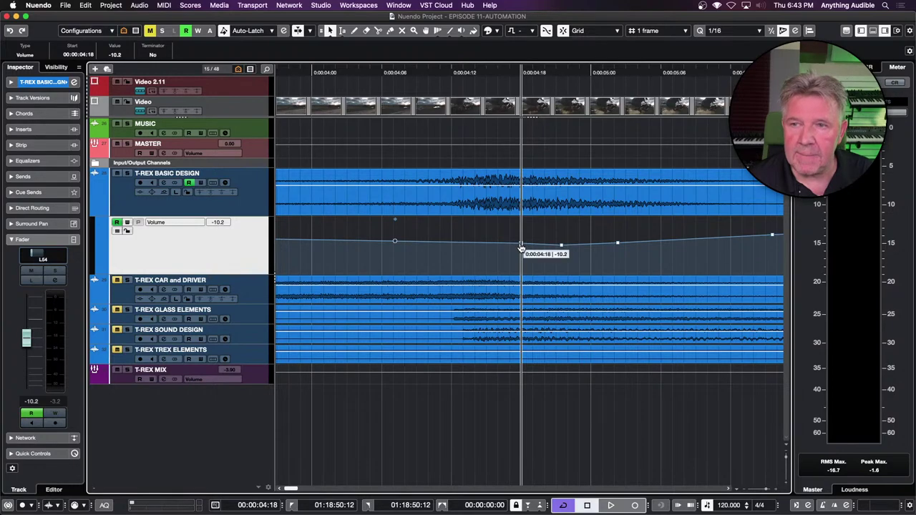
{"action": "mouse_move", "coordinate": [521, 244]}
{"action": "left_mouse_down"}
{"action": "mouse_move", "coordinate": [506, 247]}
{"action": "mouse_move", "coordinate": [522, 248]}
{"action": "left_mouse_up"}
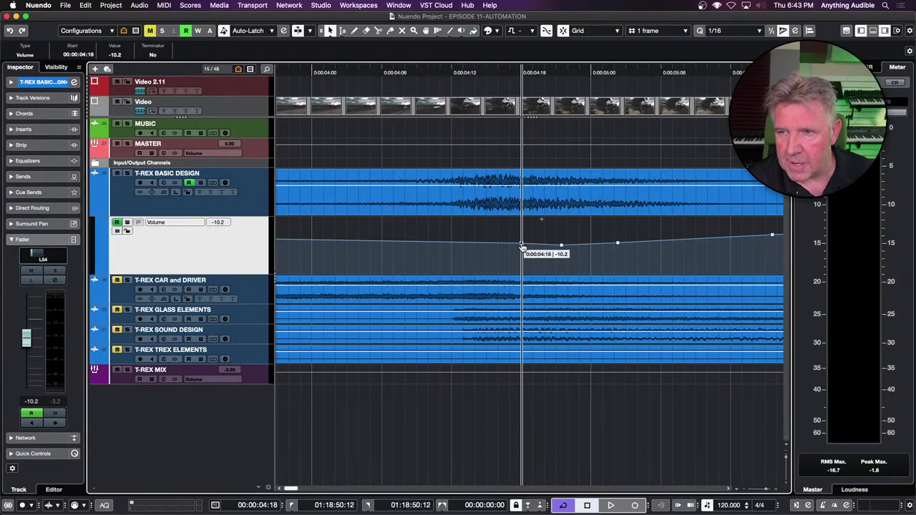
{"action": "key", "text": "g"}
{"action": "key", "text": "g"}
{"action": "key", "text": "g"}
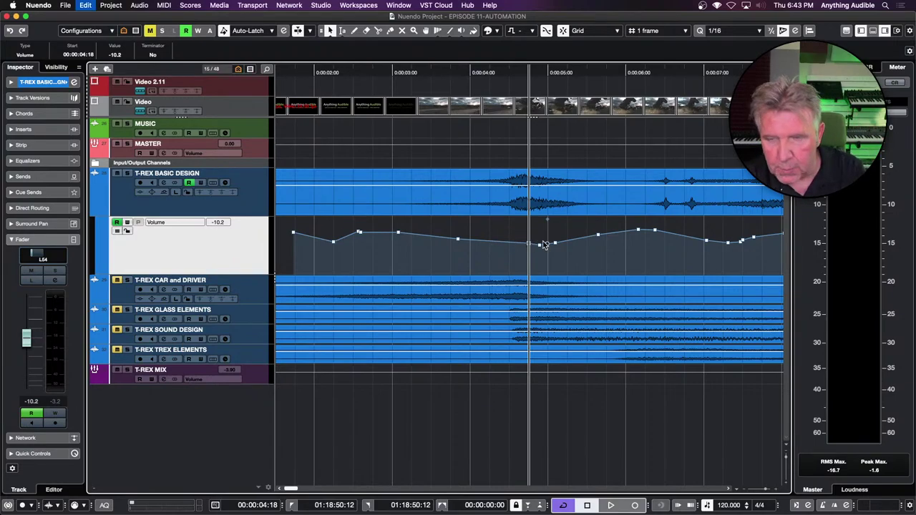
{"action": "key", "text": "h"}
{"action": "key", "text": "h"}
{"action": "key", "text": "h"}
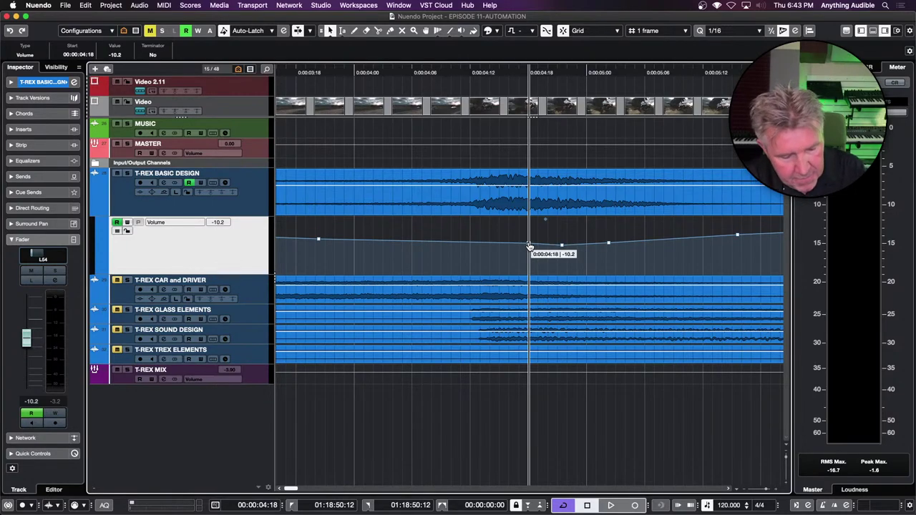
{"action": "left_click_drag", "start_coordinate": [530, 247], "coordinate": [493, 249]}
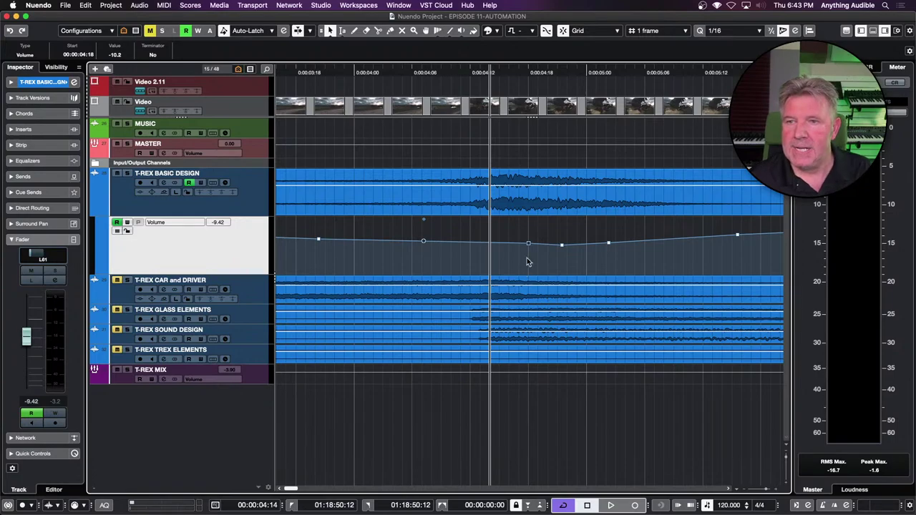
{"action": "left_click", "coordinate": [529, 245]}
{"action": "left_click_drag", "start_coordinate": [528, 246], "coordinate": [492, 245]}
{"action": "key", "text": "ctrl+z"}
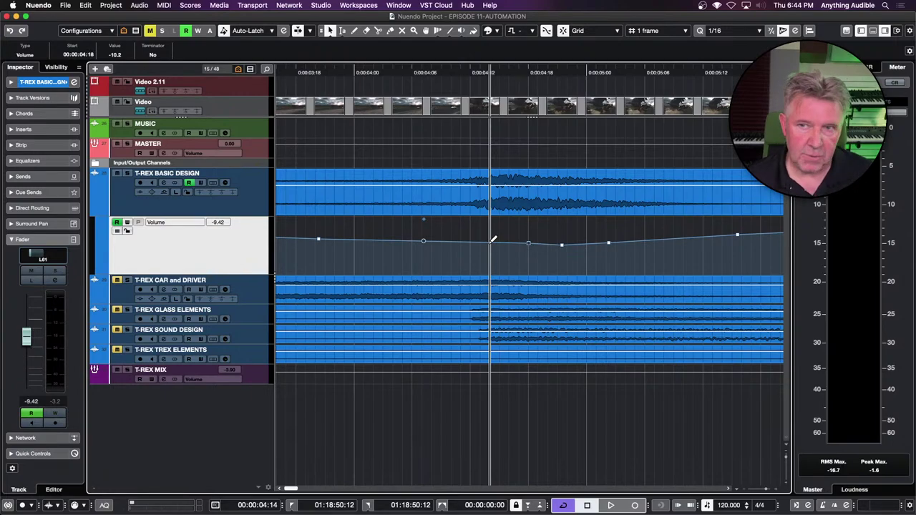
{"action": "key", "text": "g"}
{"action": "key", "text": "g"}
{"action": "key", "text": "g"}
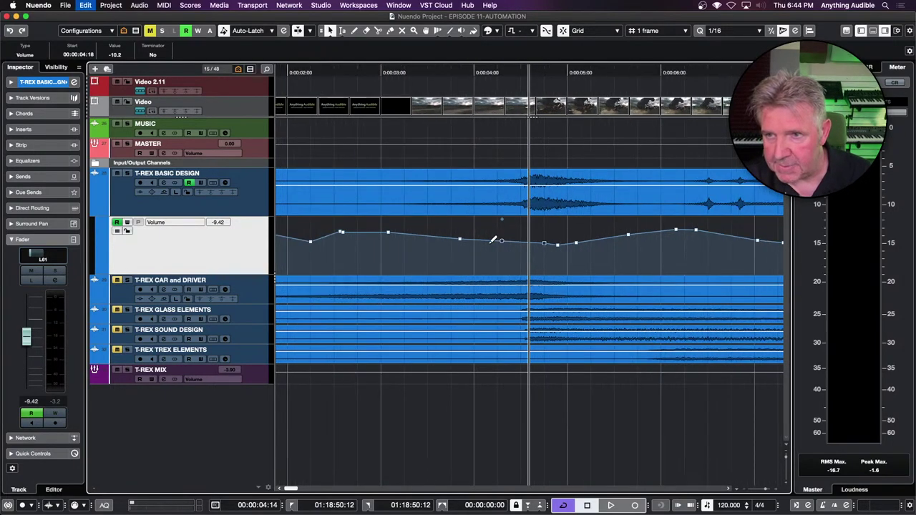
{"action": "key", "text": "g"}
{"action": "key", "text": "g"}
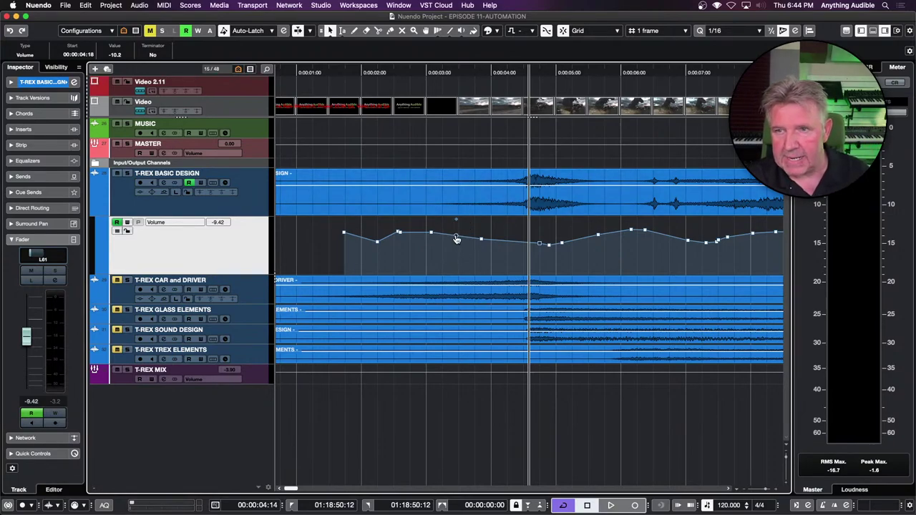
Delete the selected volume point and add a new one at 0:00:04:06 set to -11.0.
{"action": "key", "text": "BackSpace"}
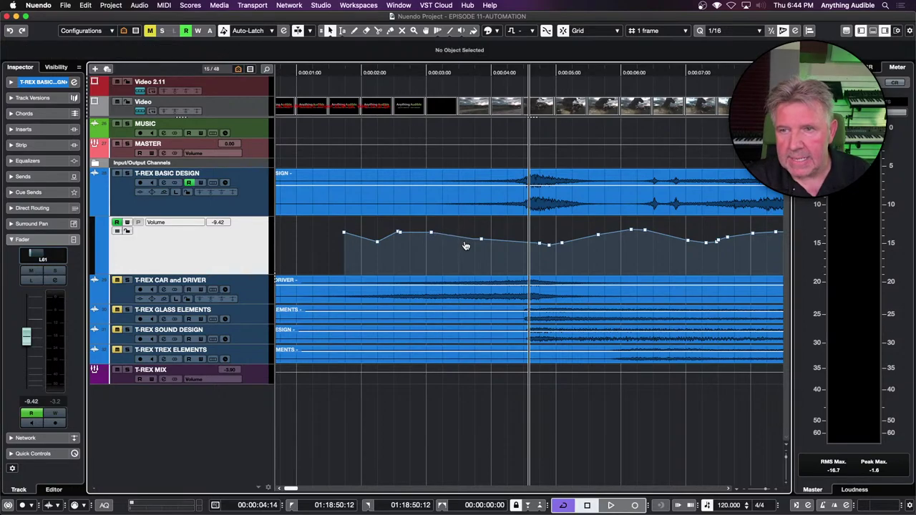
{"action": "key", "text": "h"}
{"action": "key", "text": "h"}
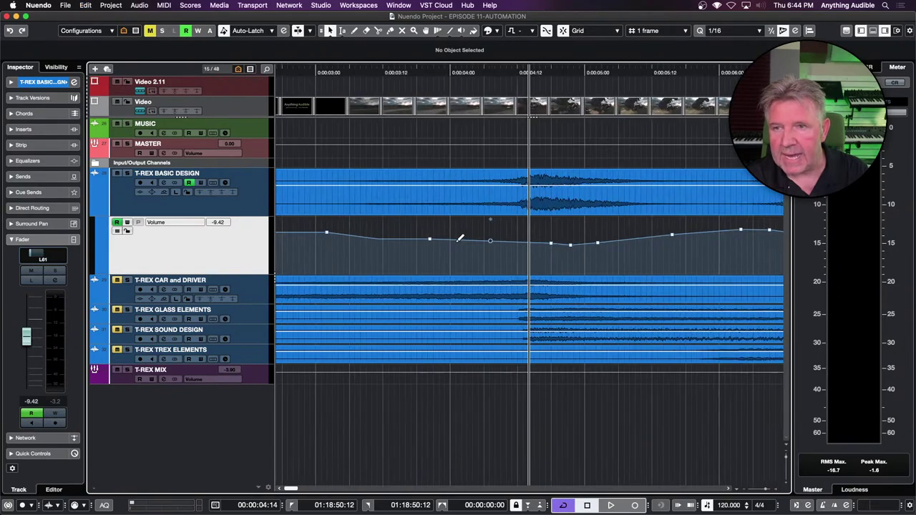
{"action": "mouse_move", "coordinate": [491, 238]}
{"action": "left_mouse_down"}
{"action": "mouse_move", "coordinate": [472, 255]}
{"action": "mouse_move", "coordinate": [485, 244]}
{"action": "left_mouse_up"}
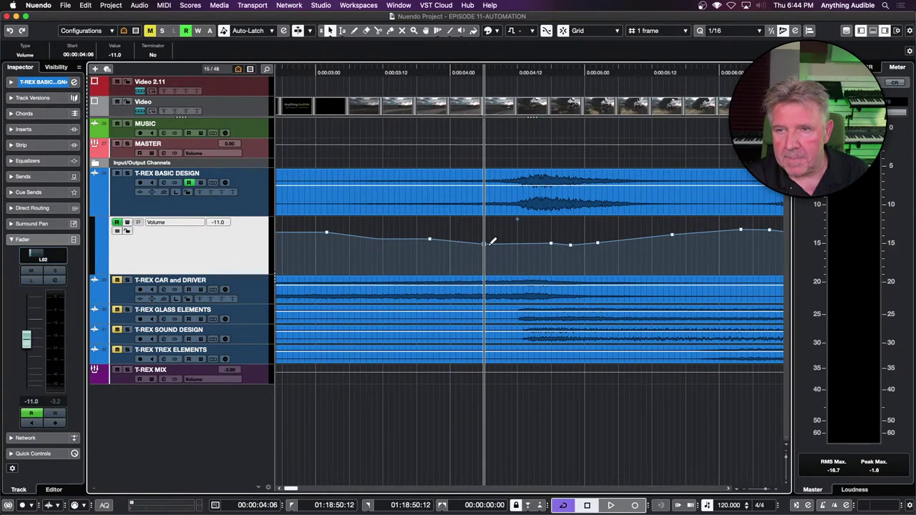
{"action": "left_click", "coordinate": [378, 244]}
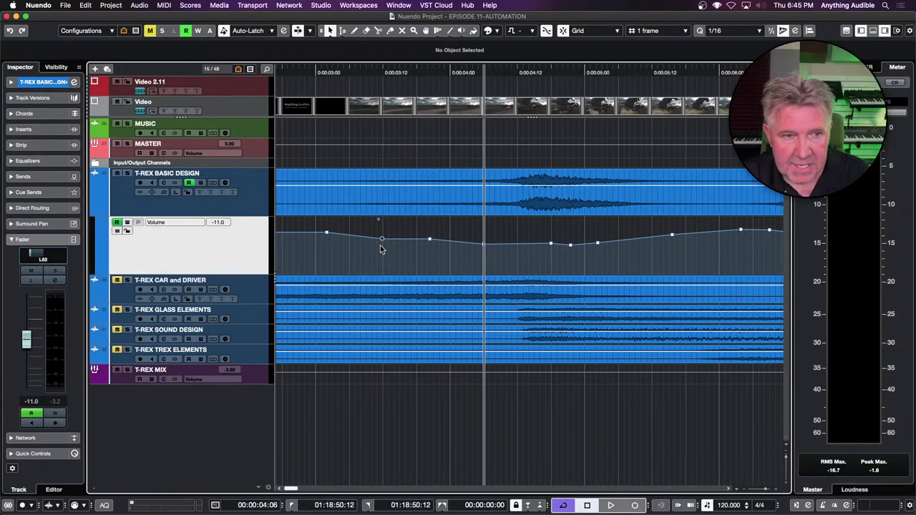
{"action": "key", "text": "g"}
{"action": "key", "text": "g"}
{"action": "key", "text": "g"}
{"action": "key", "text": "g"}
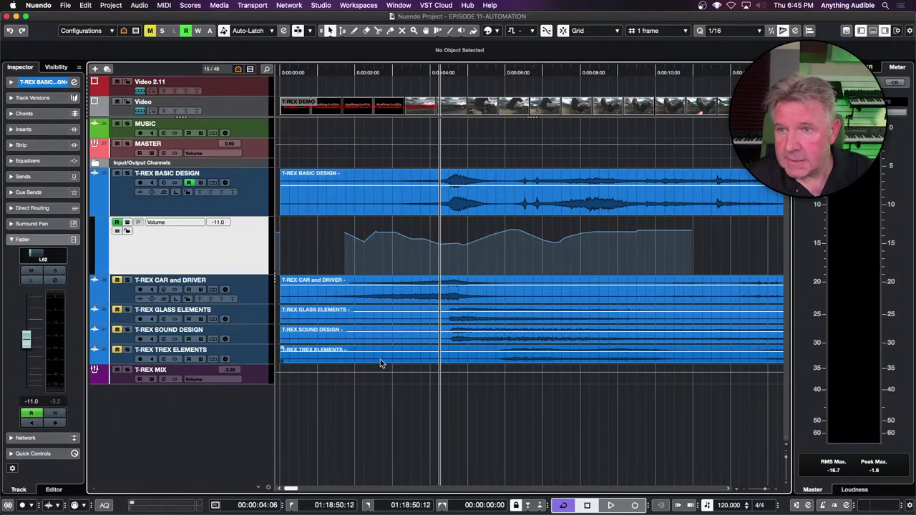
Mark a time range across the volume automation with the Range tool.
{"action": "key", "text": "g"}
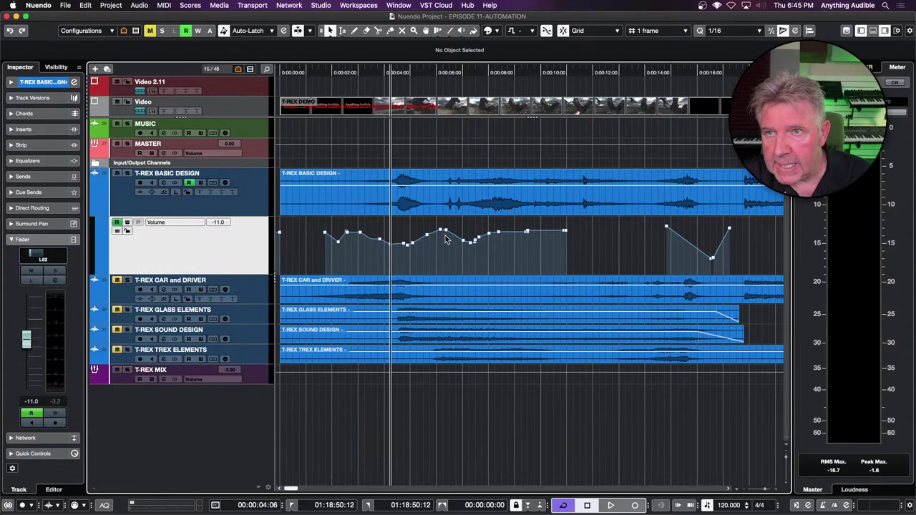
{"action": "left_click", "coordinate": [343, 31]}
{"action": "left_click_drag", "start_coordinate": [378, 261], "coordinate": [467, 256]}
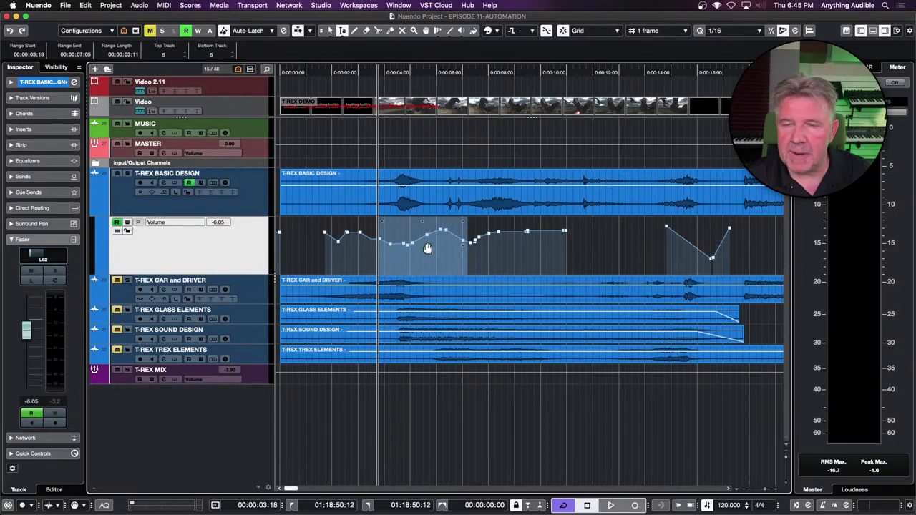
Marquee-select the volume points between about 4 and 8 seconds and drag them slightly earlier.
{"action": "left_click", "coordinate": [330, 31]}
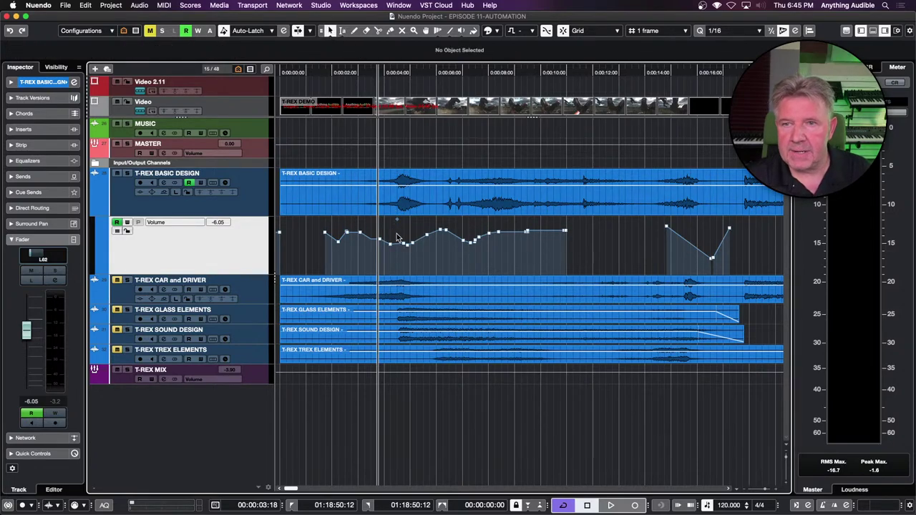
{"action": "left_click_drag", "start_coordinate": [387, 226], "coordinate": [491, 269]}
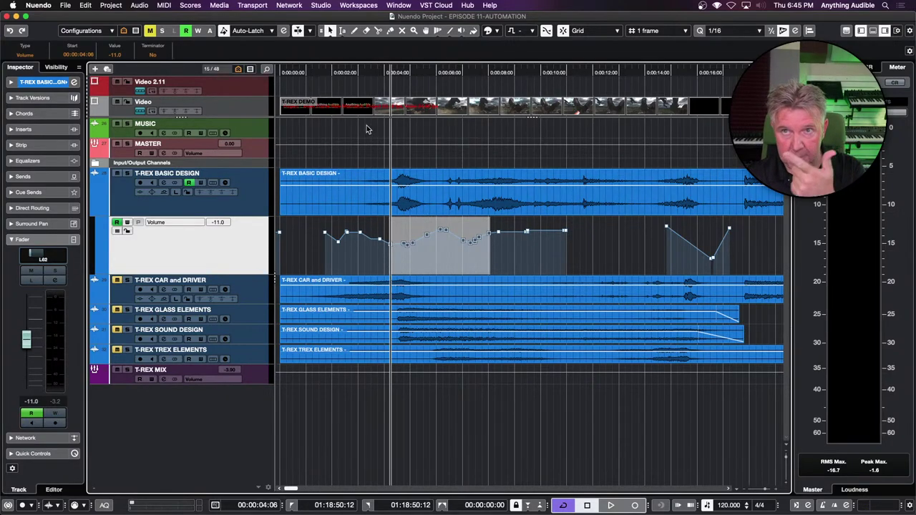
{"action": "key", "text": "h"}
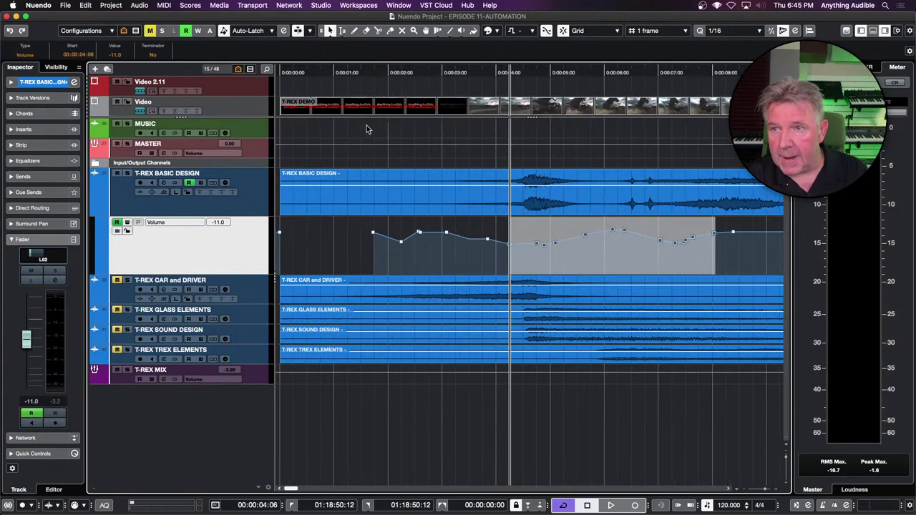
{"action": "scroll", "coordinate": [499, 410], "scroll_direction": "right", "scroll_amount": 5}
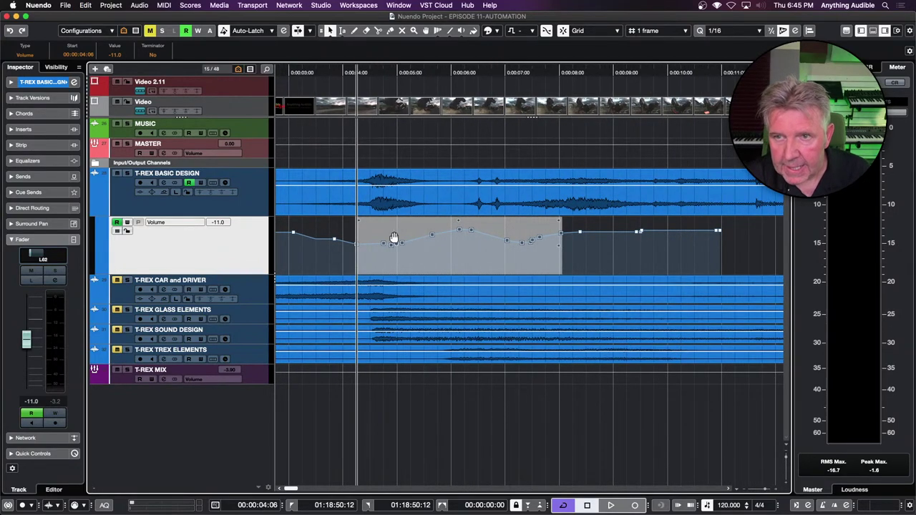
{"action": "left_click_drag", "start_coordinate": [424, 265], "coordinate": [445, 267]}
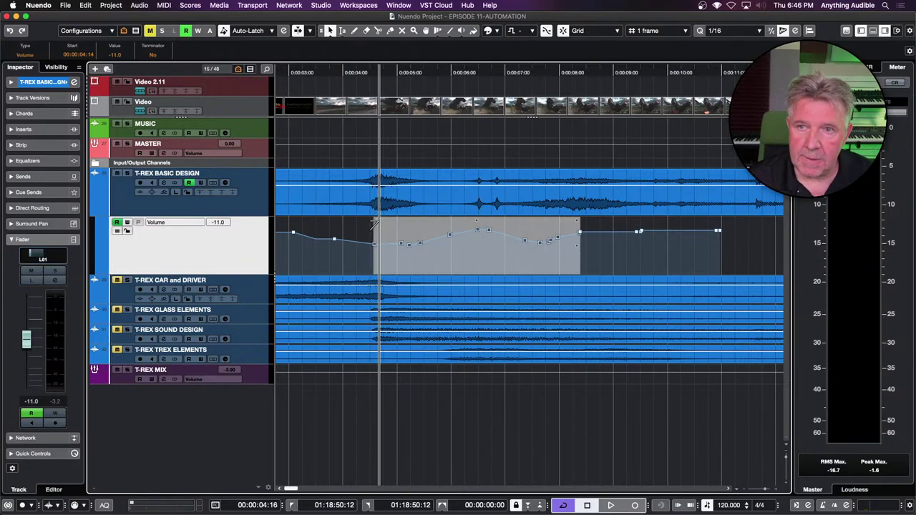
Tilt the left side of the 4–8 second point block down, then place the playhead at 0:00:08:06.
{"action": "mouse_move", "coordinate": [373, 225]}
{"action": "left_mouse_down"}
{"action": "mouse_move", "coordinate": [374, 249]}
{"action": "mouse_move", "coordinate": [372, 230]}
{"action": "left_mouse_up"}
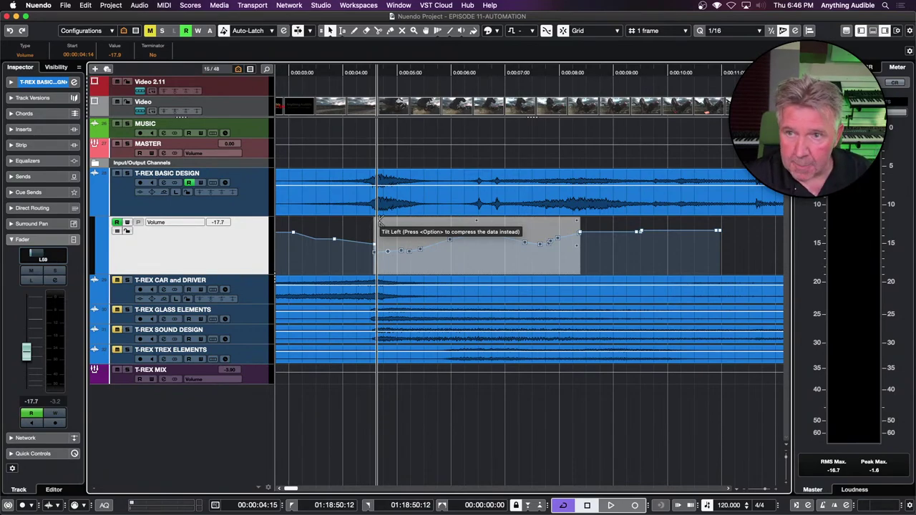
{"action": "left_click_drag", "start_coordinate": [380, 219], "coordinate": [381, 246]}
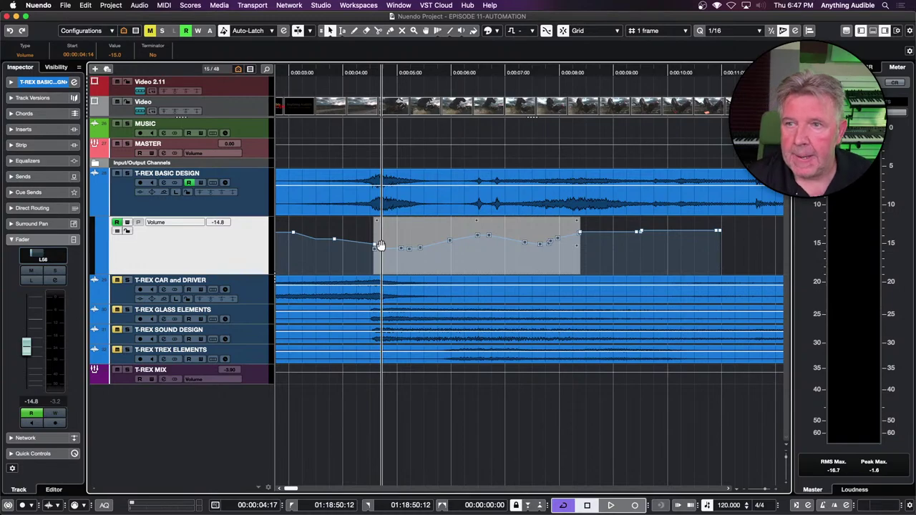
{"action": "left_click", "coordinate": [579, 224]}
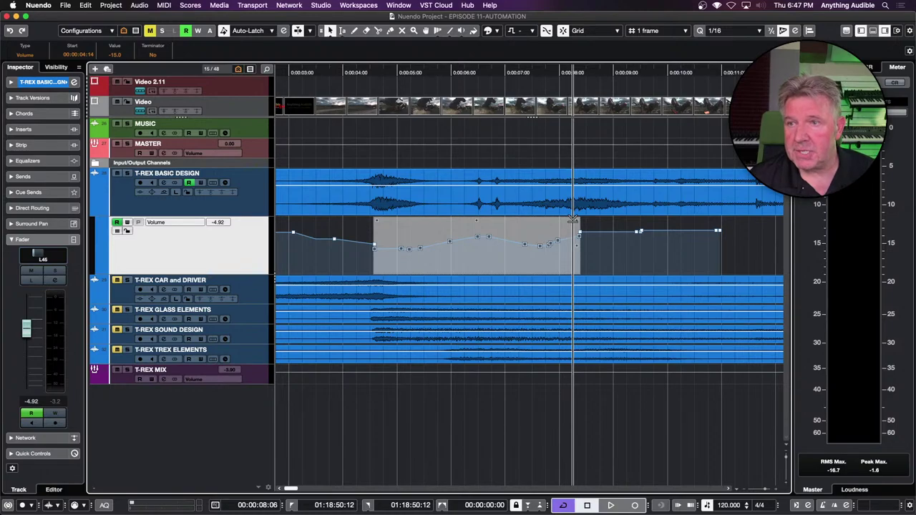
Tilt right, center-scale and vertically scale the 4–8 second volume points, raising them to -1.53.
{"action": "left_click_drag", "start_coordinate": [574, 219], "coordinate": [575, 247]}
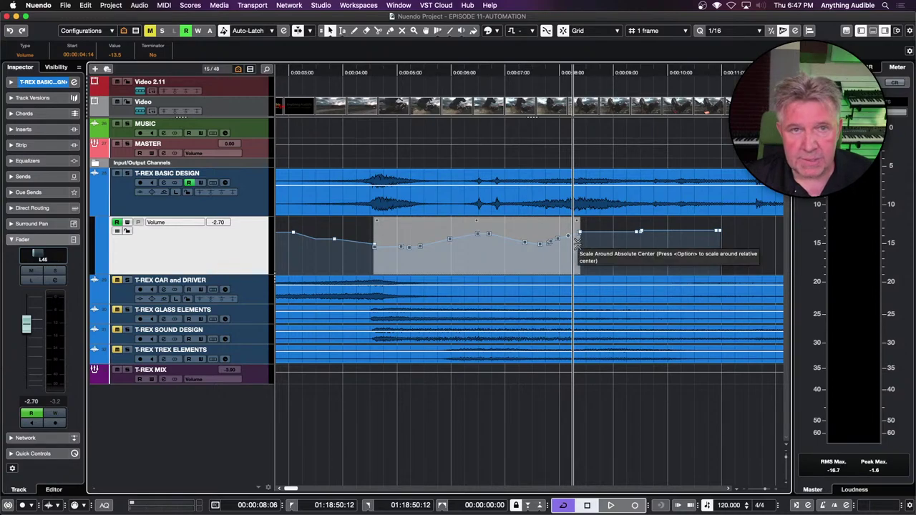
{"action": "mouse_move", "coordinate": [577, 244]}
{"action": "left_mouse_down"}
{"action": "mouse_move", "coordinate": [577, 259]}
{"action": "mouse_move", "coordinate": [578, 247]}
{"action": "left_mouse_up"}
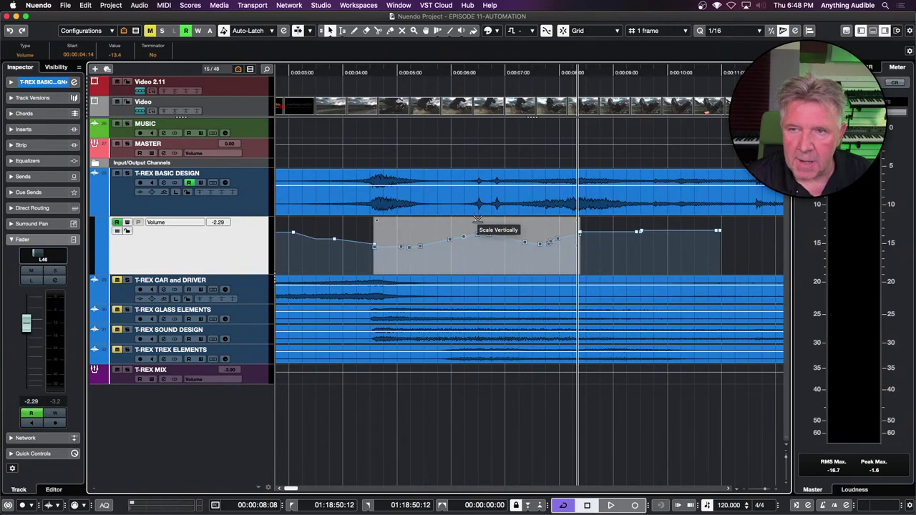
{"action": "mouse_move", "coordinate": [477, 219]}
{"action": "left_mouse_down"}
{"action": "mouse_move", "coordinate": [482, 249]}
{"action": "mouse_move", "coordinate": [479, 217]}
{"action": "left_mouse_up"}
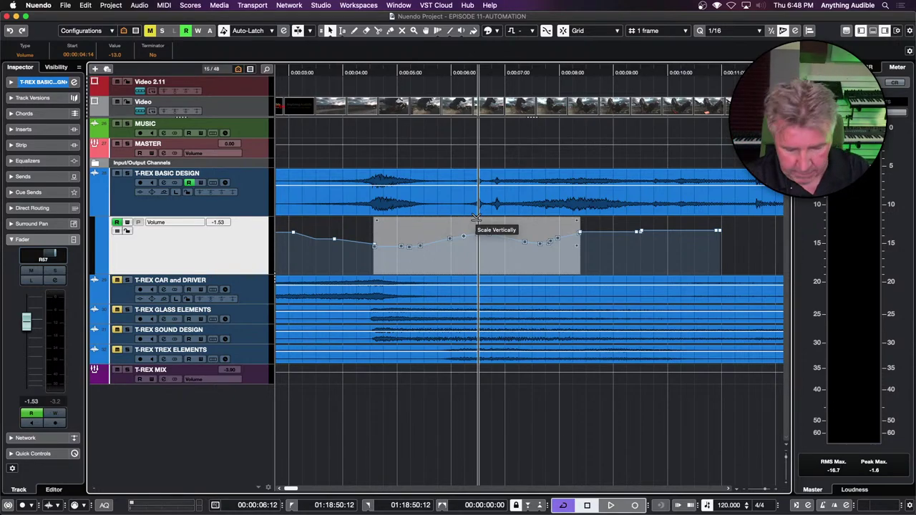
Zoom out, select all events on the track, delete the volume automation, then undo it.
{"action": "key", "text": "g"}
{"action": "key", "text": "g"}
{"action": "key", "text": "g"}
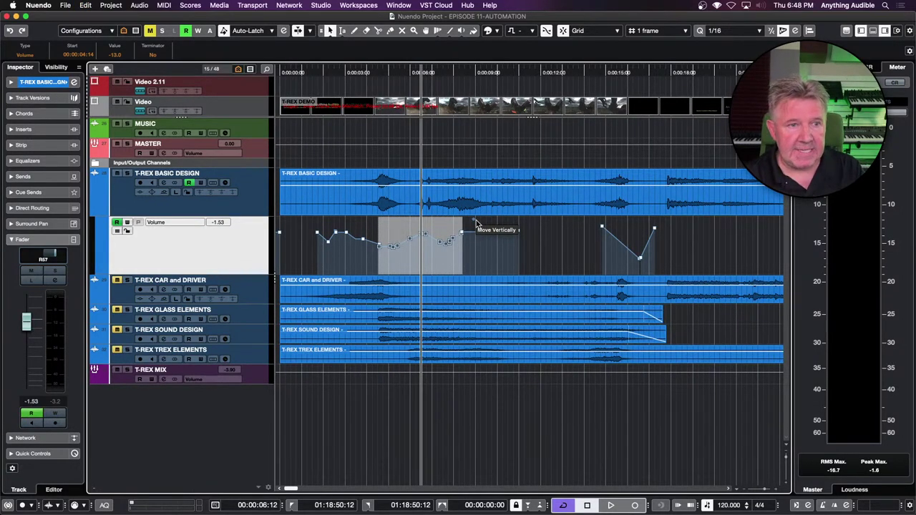
{"action": "right_click", "coordinate": [238, 252]}
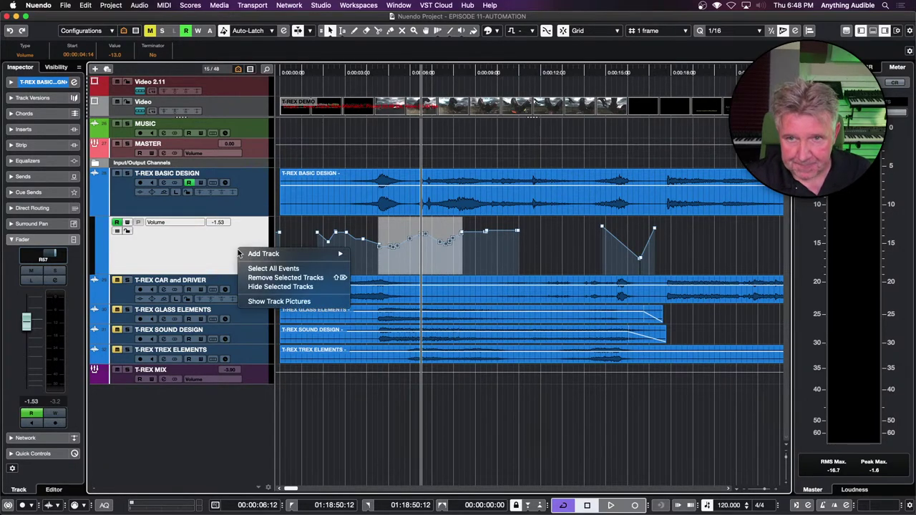
{"action": "left_click", "coordinate": [258, 270]}
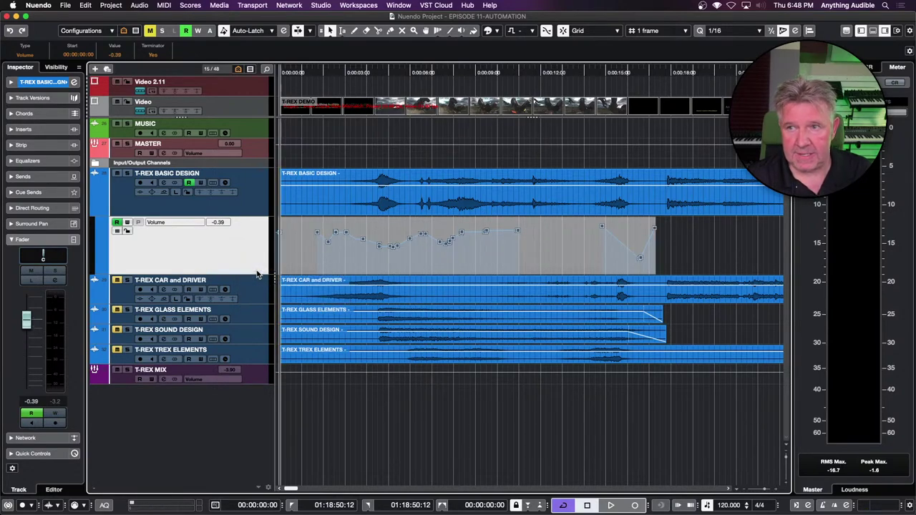
{"action": "key", "text": "Delete"}
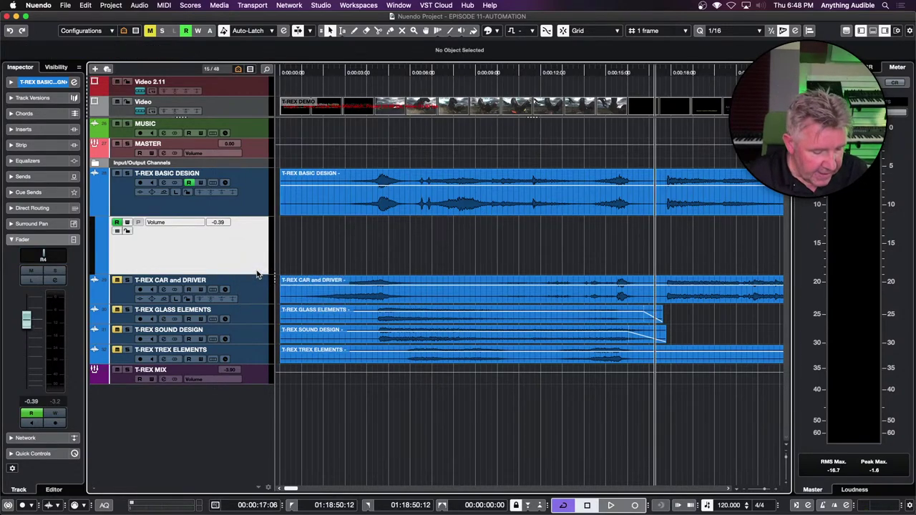
{"action": "key", "text": "super+z"}
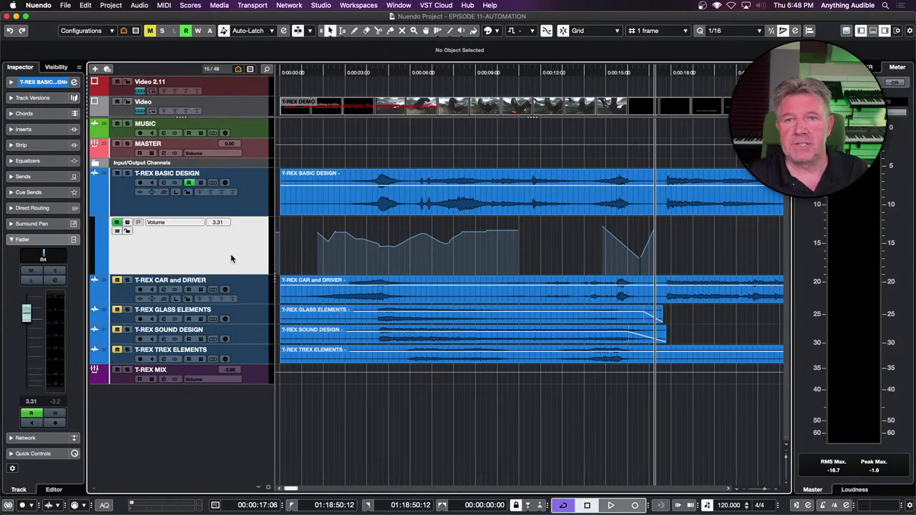
Select all Volume lane events, shift the curve later, undo back to project start, then select the audio event.
{"action": "right_click", "coordinate": [230, 258]}
{"action": "left_click", "coordinate": [258, 271]}
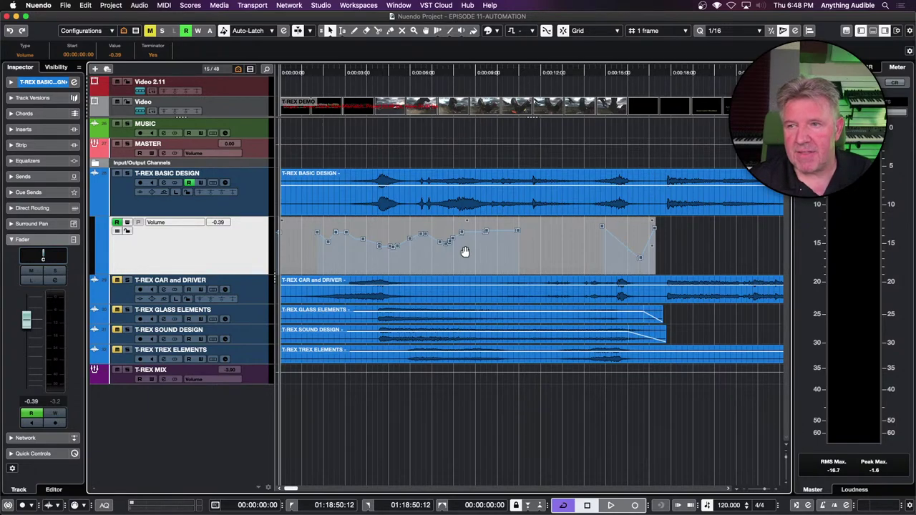
{"action": "left_click_drag", "start_coordinate": [466, 252], "coordinate": [539, 255]}
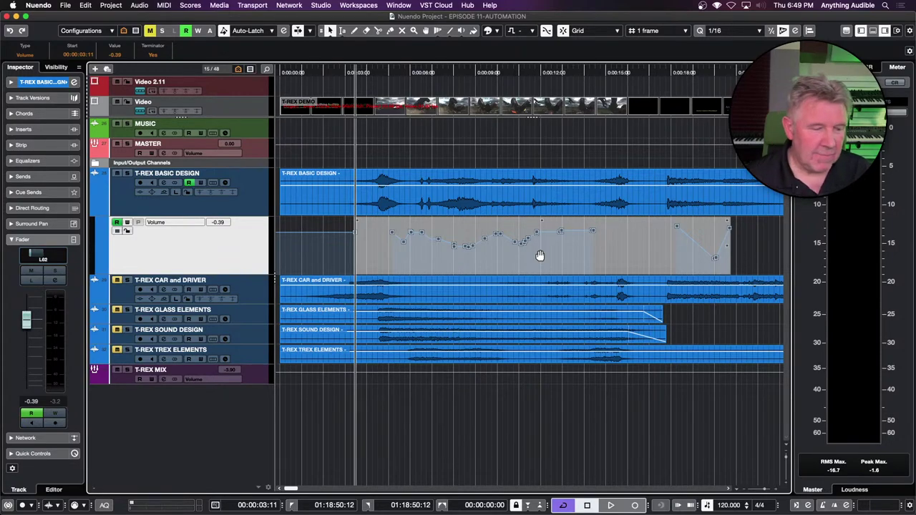
{"action": "key", "text": "super+z"}
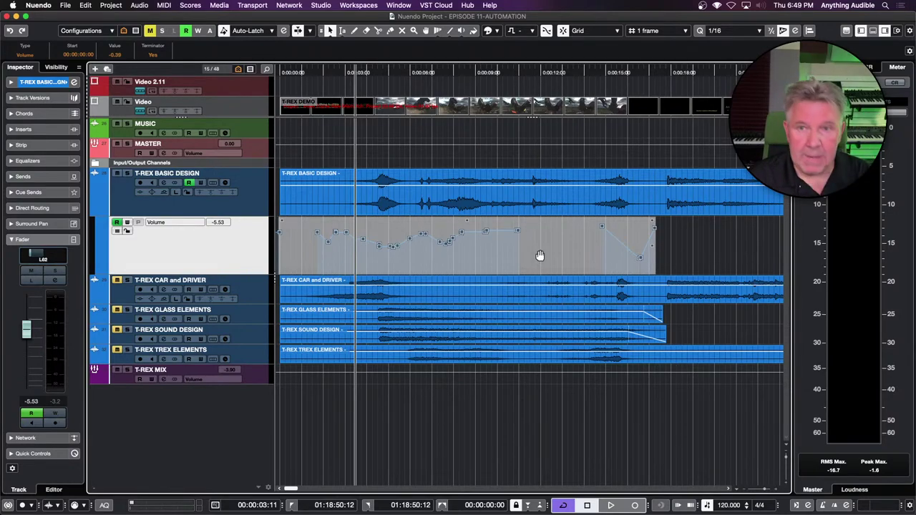
{"action": "left_click", "coordinate": [482, 212]}
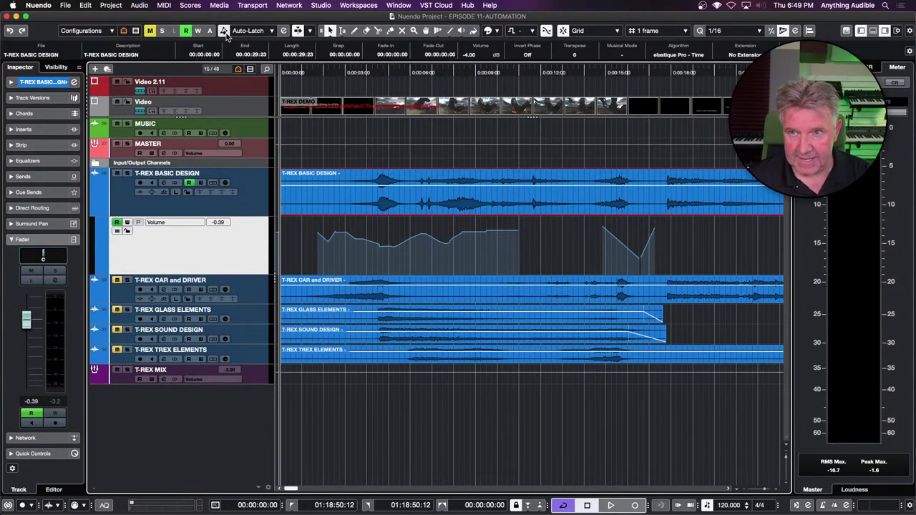
Enable Automation Follows Events and move the T-REX BASIC DESIGN event right and back.
{"action": "mouse_move", "coordinate": [379, 209]}
{"action": "left_mouse_down"}
{"action": "mouse_move", "coordinate": [463, 212]}
{"action": "mouse_move", "coordinate": [376, 214]}
{"action": "left_mouse_up"}
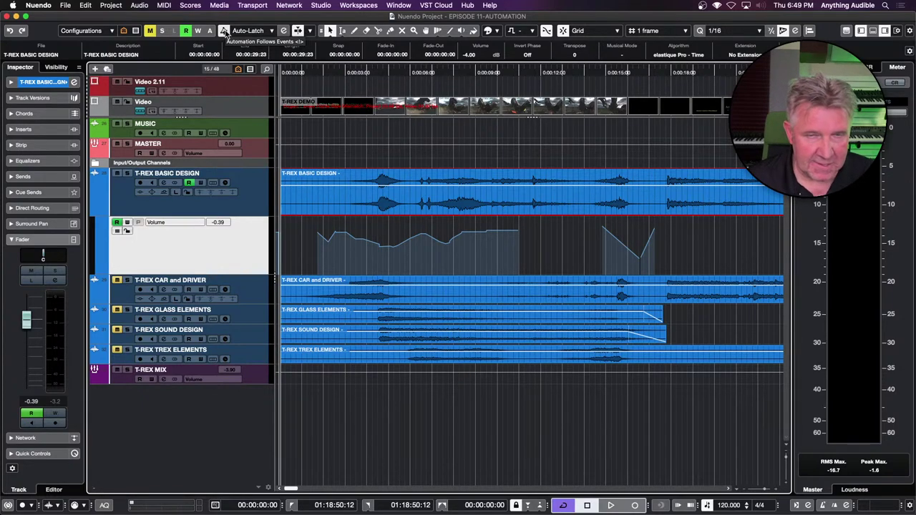
{"action": "left_click", "coordinate": [224, 32]}
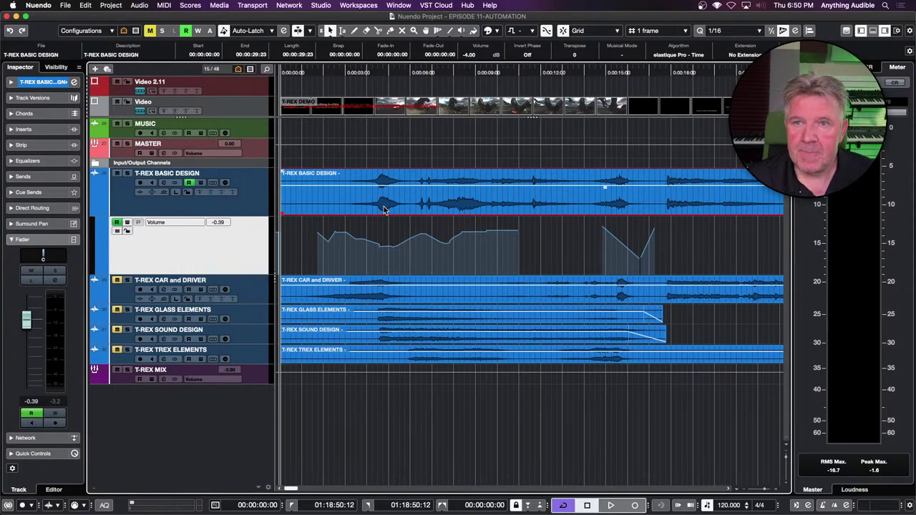
{"action": "left_click_drag", "start_coordinate": [383, 210], "coordinate": [358, 212]}
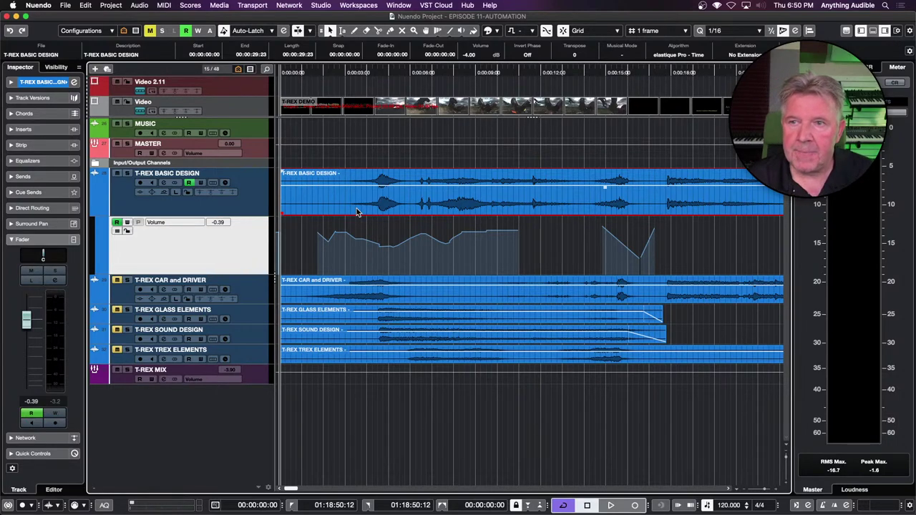
Set the playhead at about 10 seconds and play back briefly to hear the volume automation.
{"action": "mouse_move", "coordinate": [450, 241]}
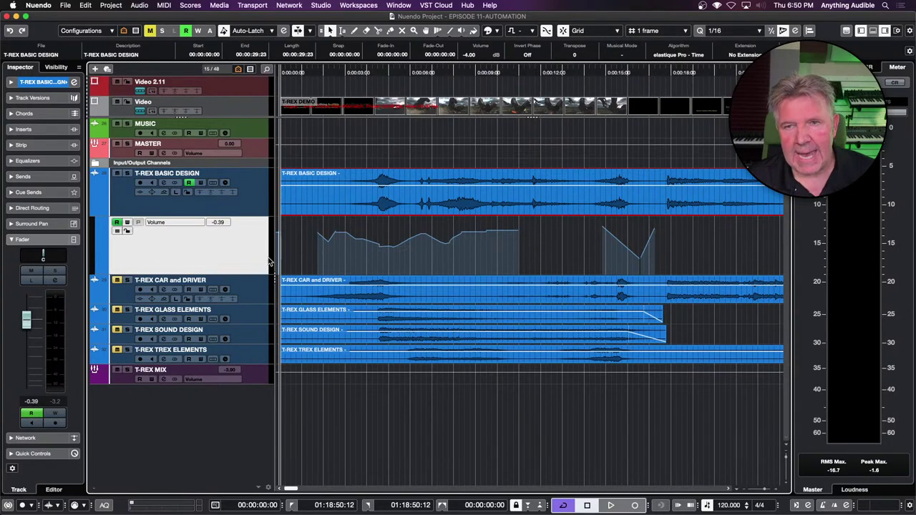
{"action": "mouse_move", "coordinate": [300, 242]}
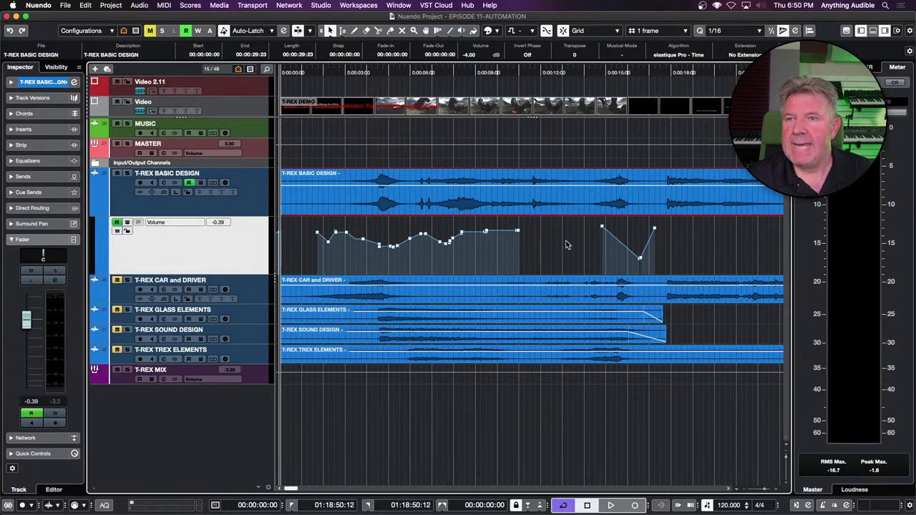
{"action": "left_click", "coordinate": [509, 75]}
{"action": "key", "text": "space"}
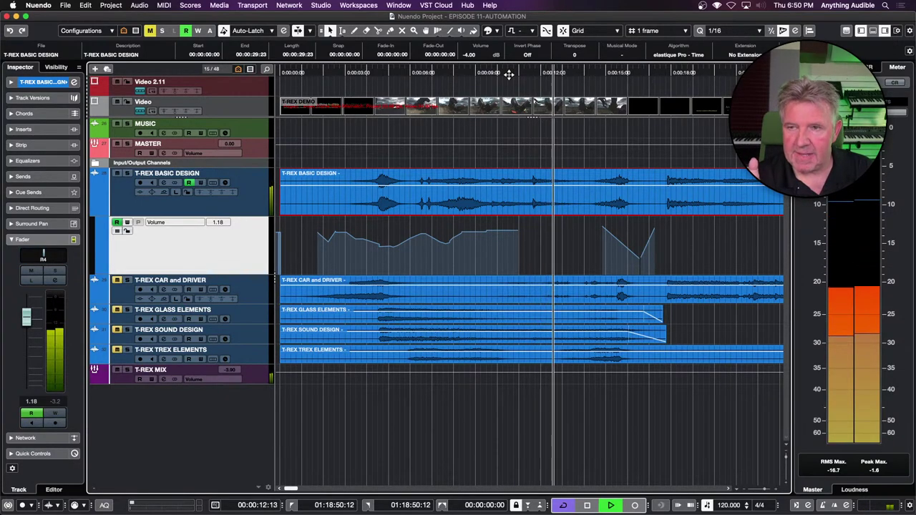
{"action": "key", "text": "space"}
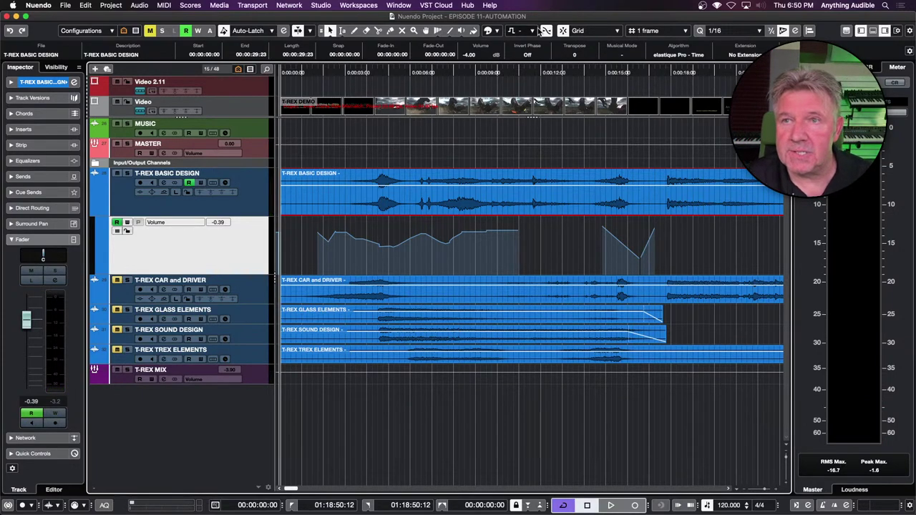
View the Automation Panel settings, range-select the first volume curve section, and close the panel.
{"action": "left_click", "coordinate": [283, 31]}
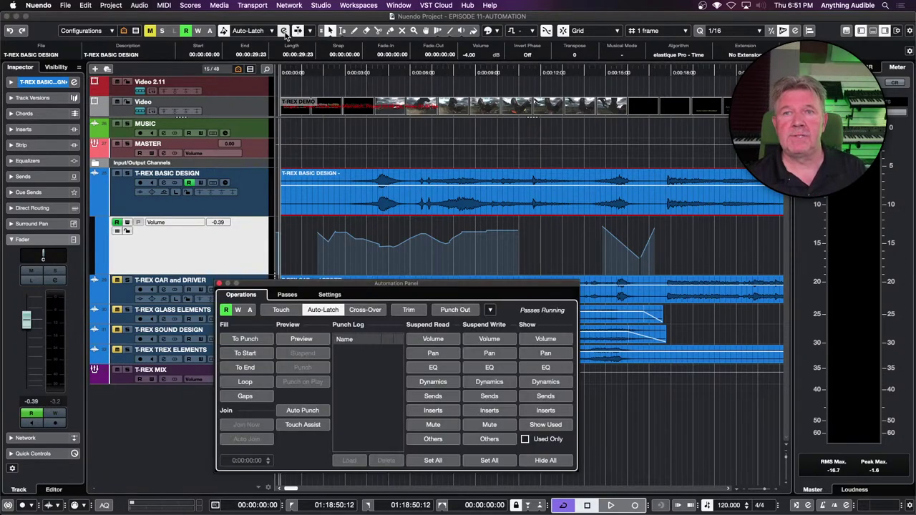
{"action": "left_click", "coordinate": [331, 295]}
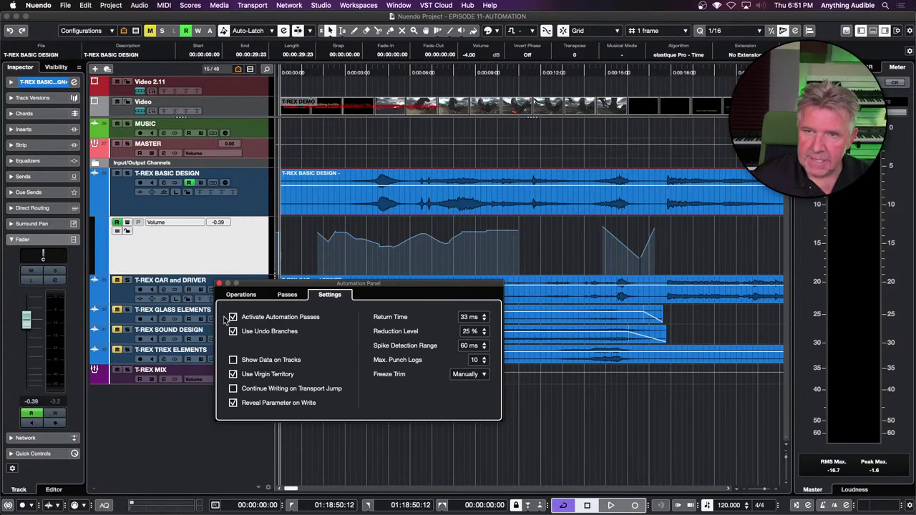
{"action": "left_click_drag", "start_coordinate": [307, 226], "coordinate": [518, 271]}
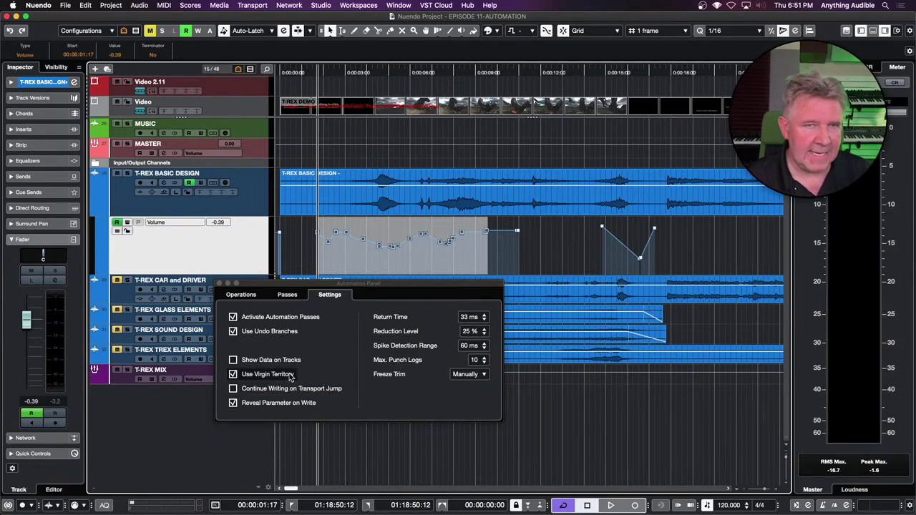
{"action": "left_click", "coordinate": [220, 284]}
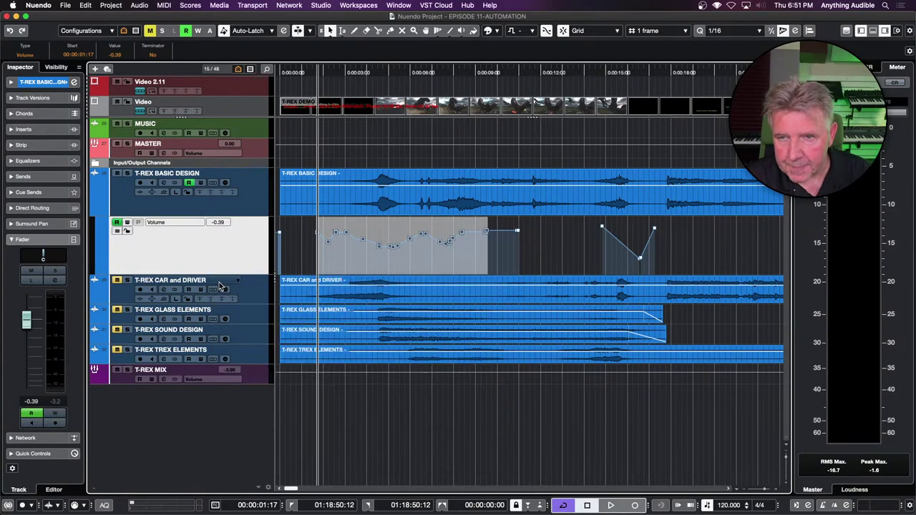
{"action": "left_click", "coordinate": [305, 243]}
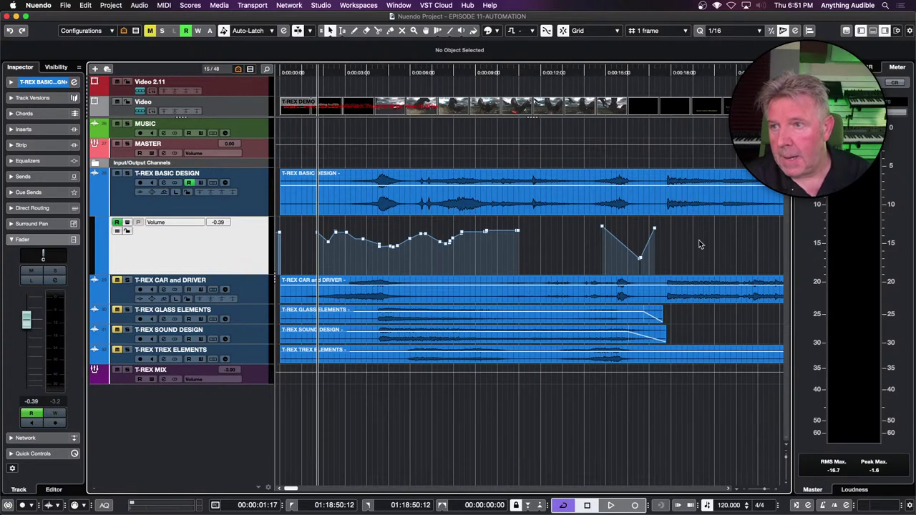
{"action": "mouse_move", "coordinate": [655, 232]}
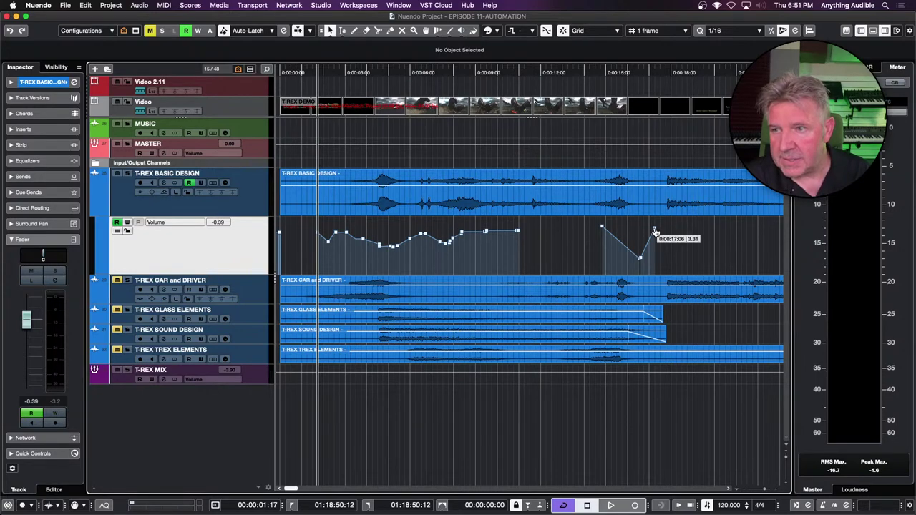
{"action": "left_click", "coordinate": [655, 232]}
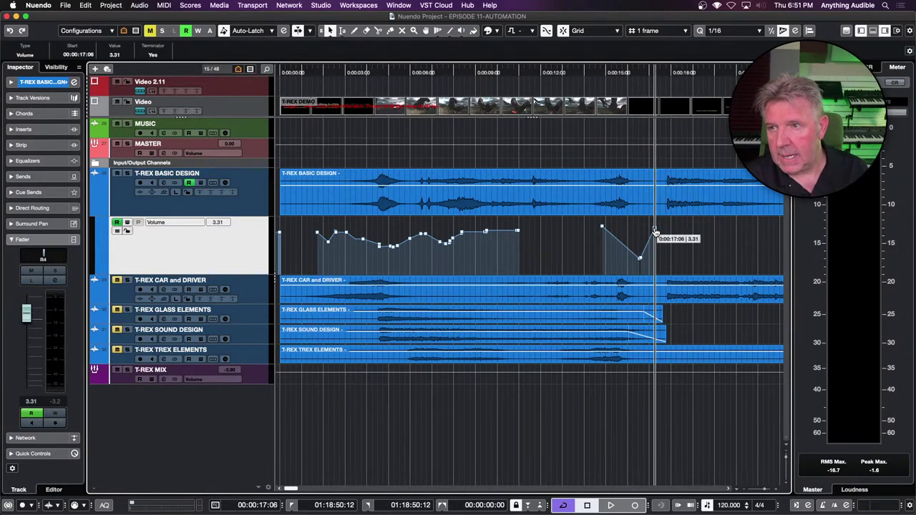
{"action": "key", "text": "h"}
{"action": "key", "text": "h"}
{"action": "key", "text": "h"}
{"action": "key", "text": "h"}
{"action": "key", "text": "h"}
{"action": "key", "text": "h"}
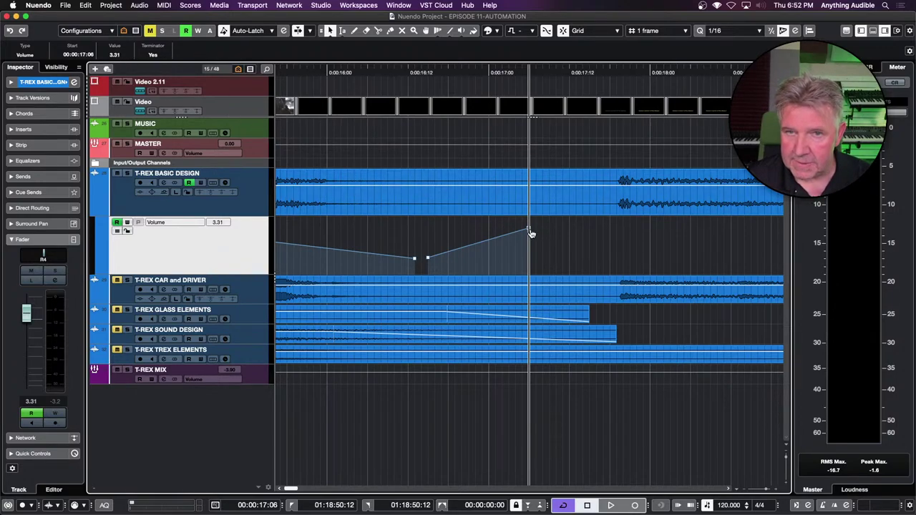
{"action": "mouse_move", "coordinate": [531, 234]}
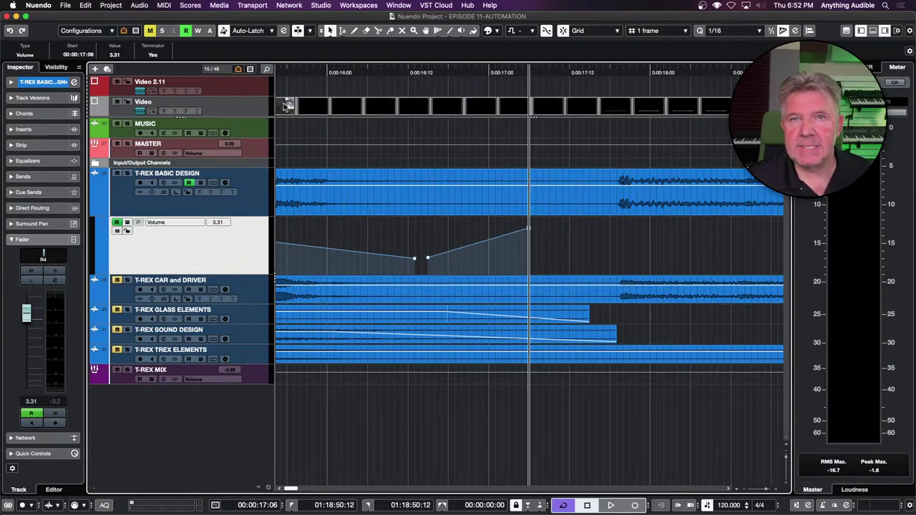
{"action": "left_click", "coordinate": [154, 55]}
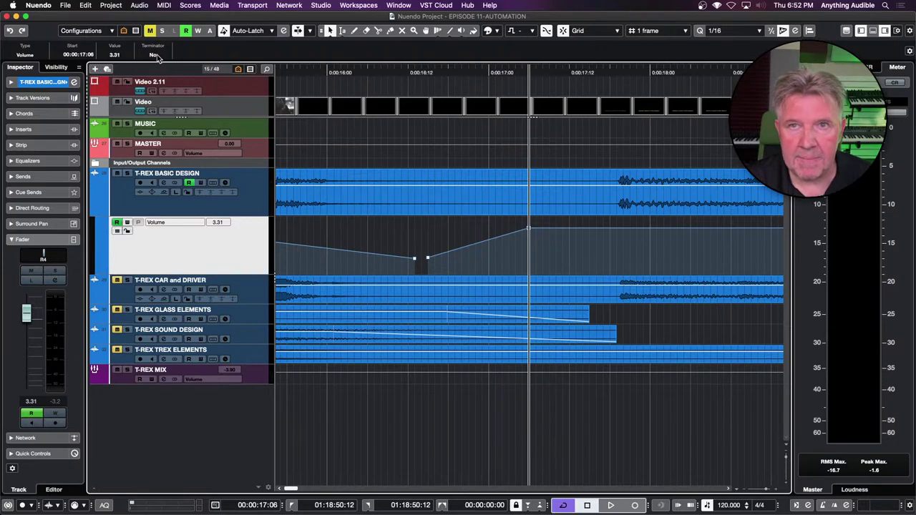
{"action": "left_click", "coordinate": [156, 56]}
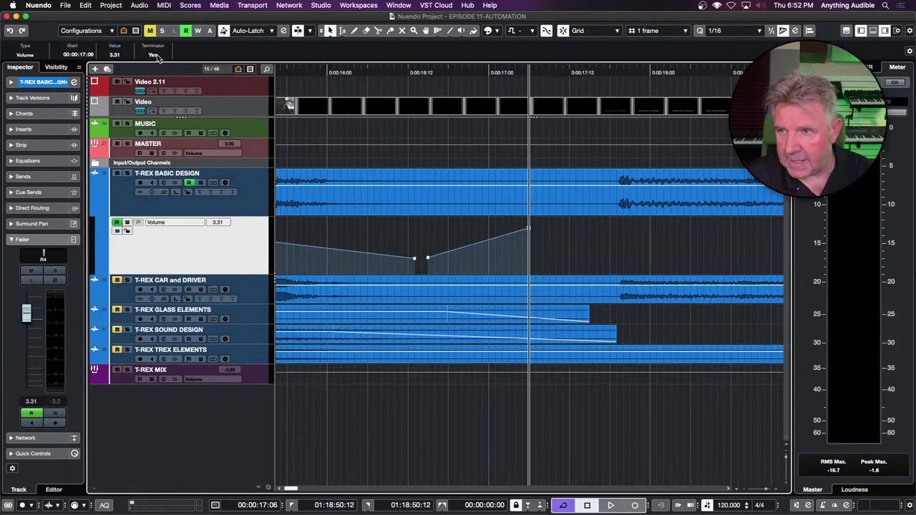
{"action": "left_click", "coordinate": [584, 255]}
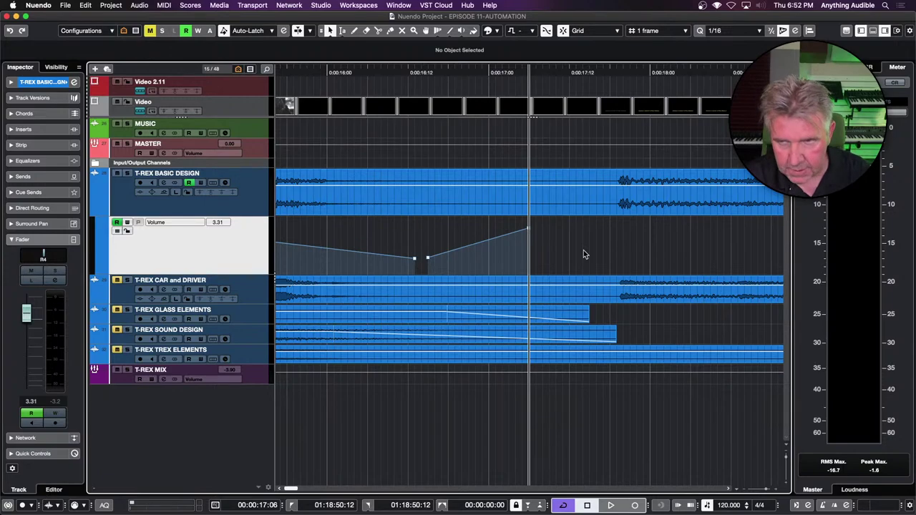
Zoom out with G twice to show the project from start to about 35 seconds.
{"action": "key", "text": "g"}
{"action": "key", "text": "g"}
{"action": "key", "text": "g"}
{"action": "key", "text": "g"}
{"action": "key", "text": "g"}
{"action": "key", "text": "g"}
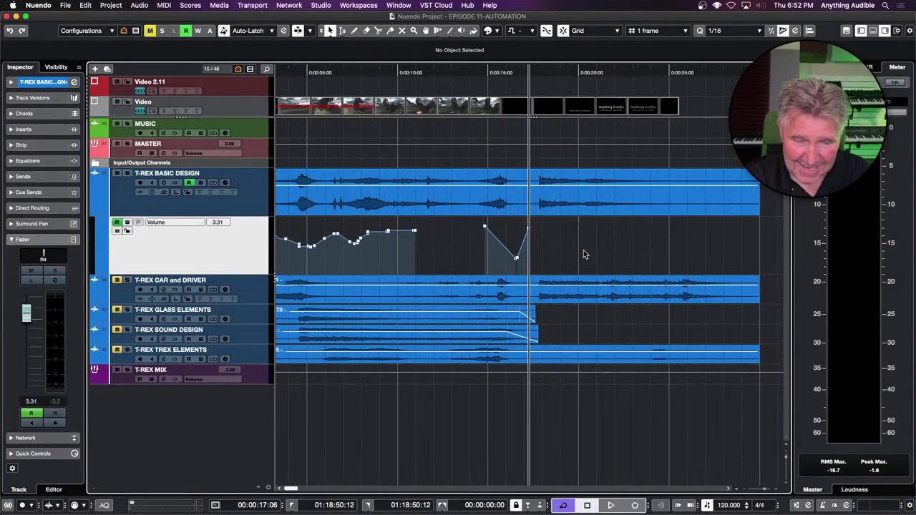
{"action": "key", "text": "g"}
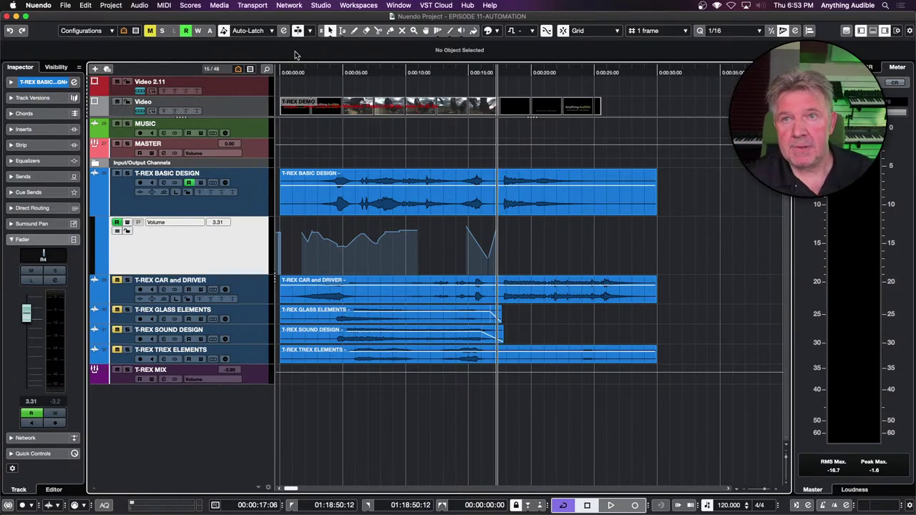
Open the Automation Panel, move it left, set Auto-Latch mode, and show the automation functions list.
{"action": "left_click", "coordinate": [284, 31]}
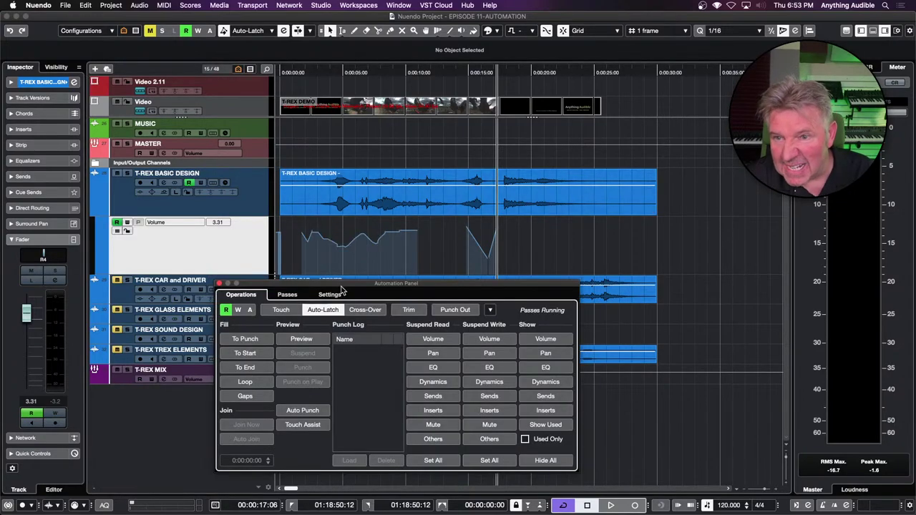
{"action": "left_click_drag", "start_coordinate": [341, 288], "coordinate": [262, 288]}
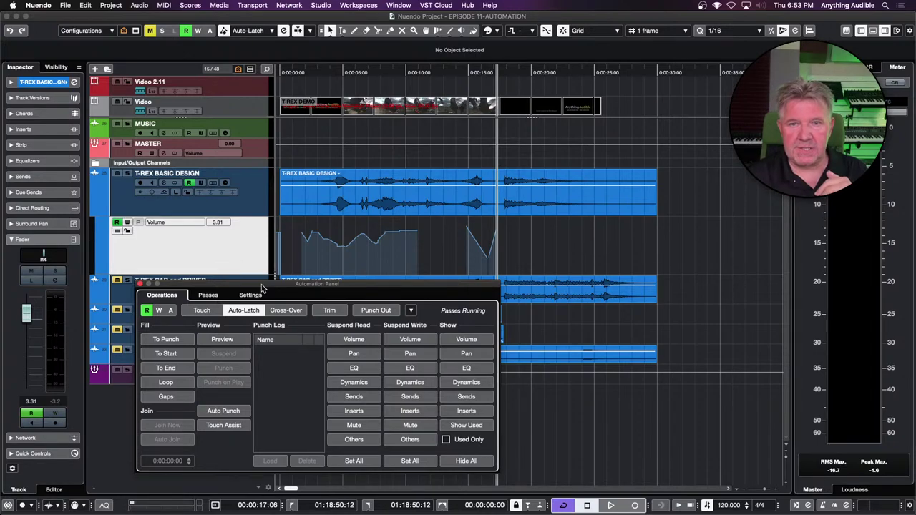
{"action": "left_click", "coordinate": [231, 309]}
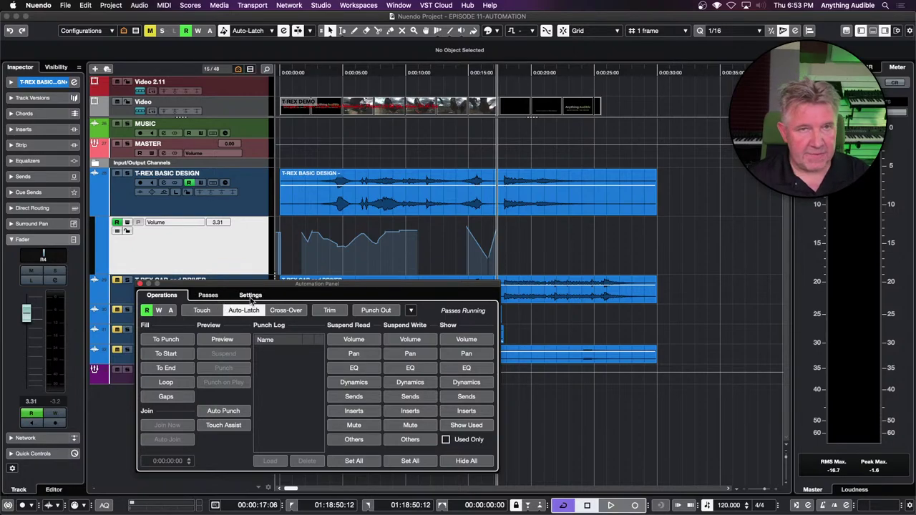
{"action": "left_click", "coordinate": [413, 311]}
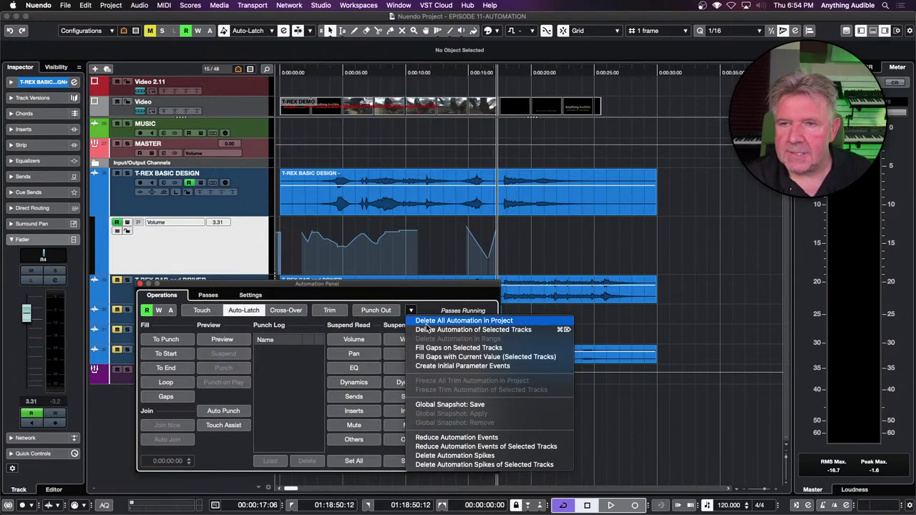
{"action": "left_click", "coordinate": [428, 324]}
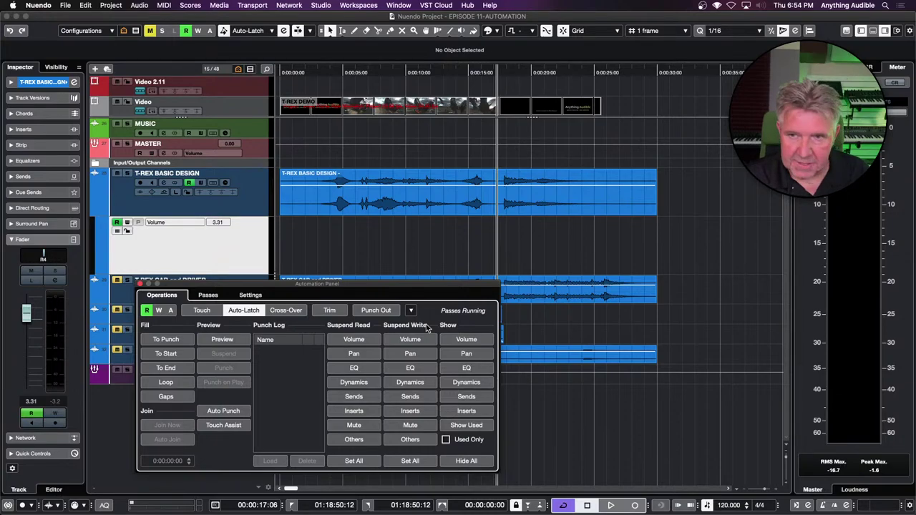
{"action": "key", "text": "super+z"}
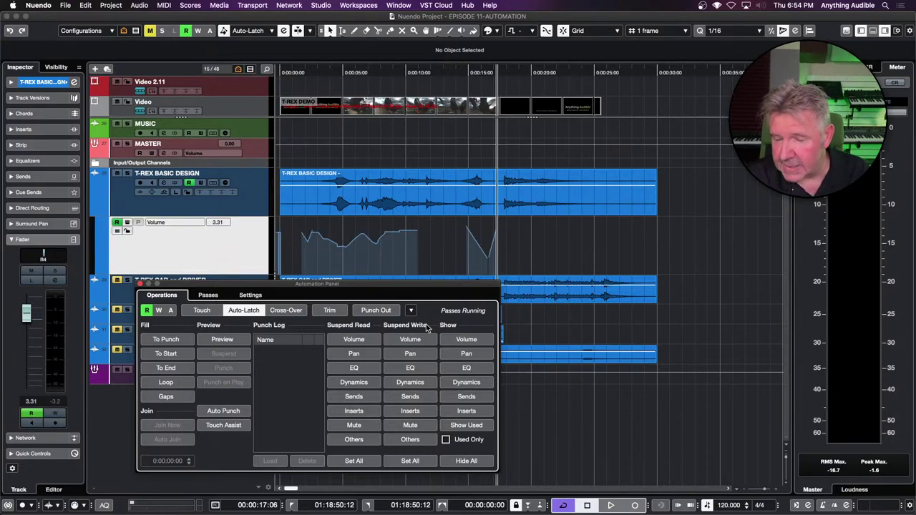
{"action": "left_click", "coordinate": [411, 310]}
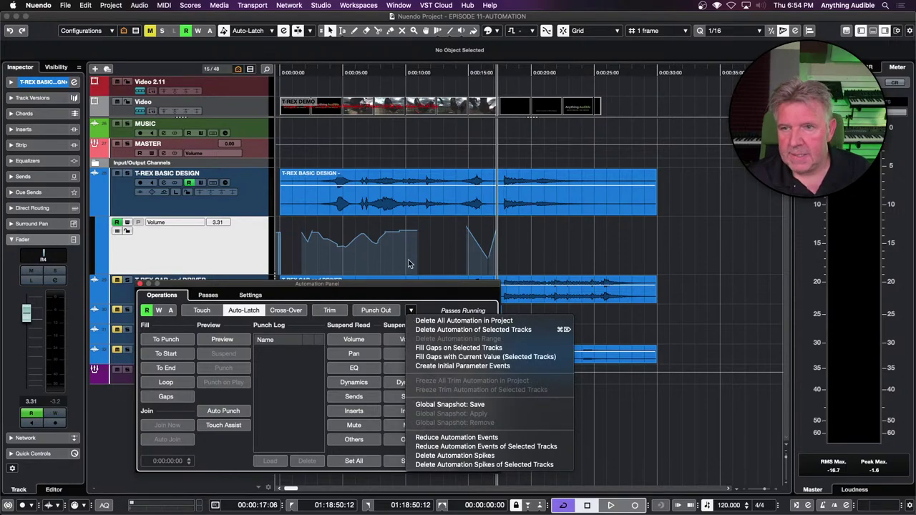
{"action": "left_click", "coordinate": [444, 331]}
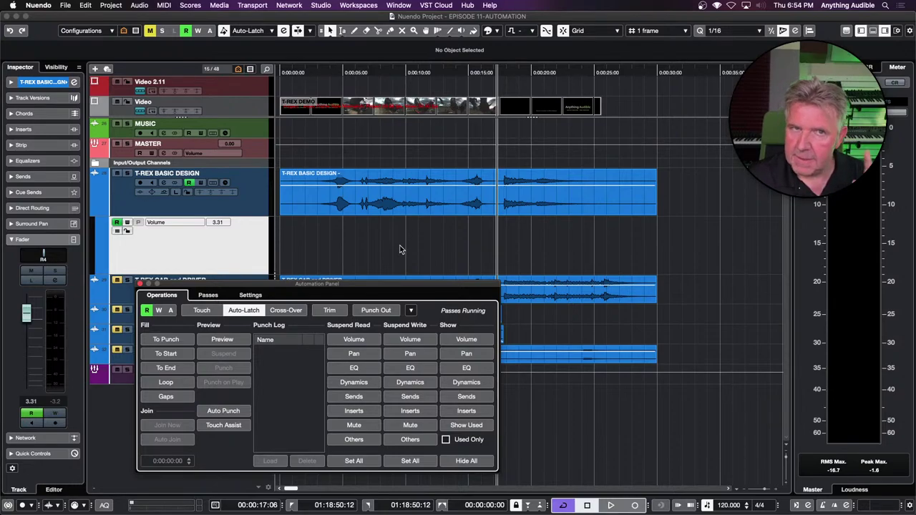
{"action": "left_click", "coordinate": [251, 246]}
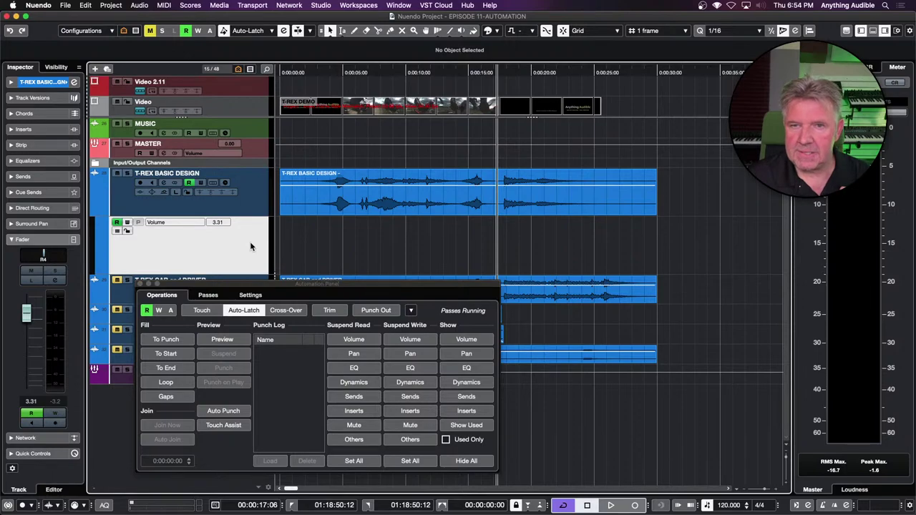
Switch the automation lane parameter to Pan and then back to Volume.
{"action": "left_click", "coordinate": [184, 223]}
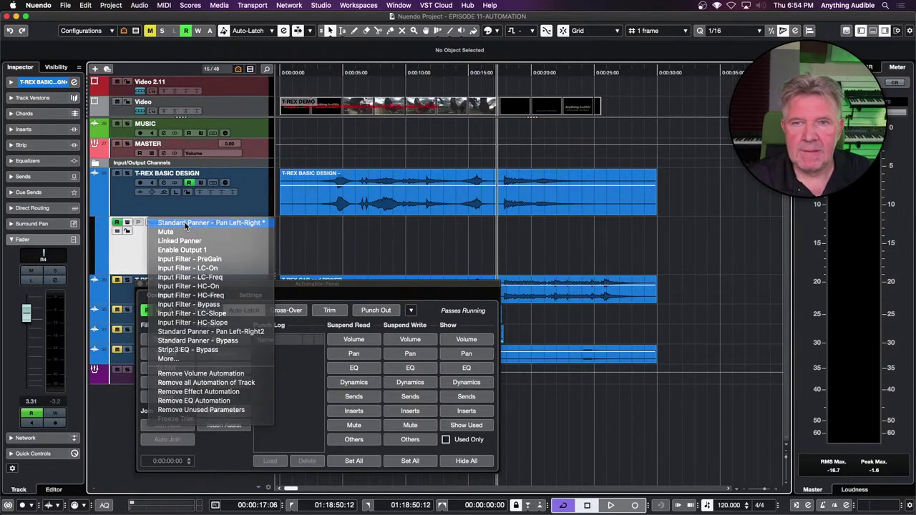
{"action": "left_click", "coordinate": [185, 223]}
{"action": "left_click", "coordinate": [184, 223]}
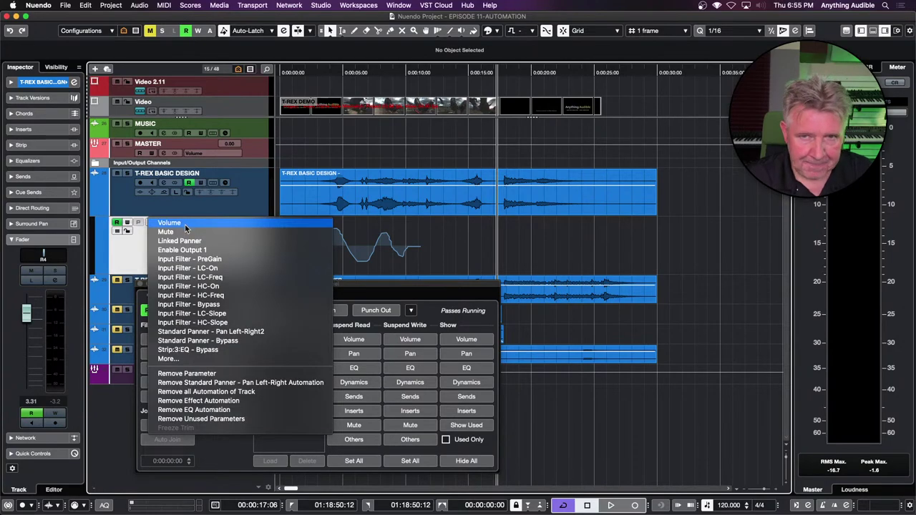
{"action": "left_click", "coordinate": [185, 224]}
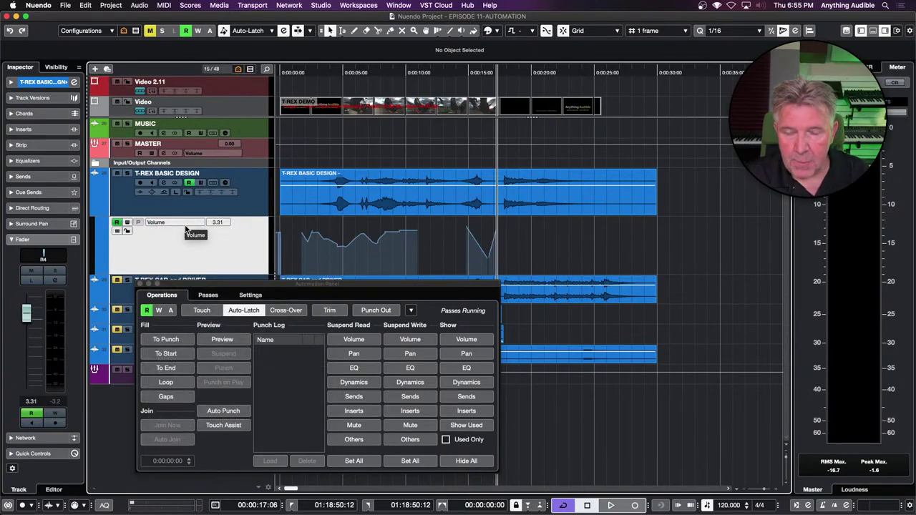
Select the T-REX BASIC DESIGN track, hide and reshow its Volume lane, and bring up the functions list.
{"action": "left_click", "coordinate": [260, 195]}
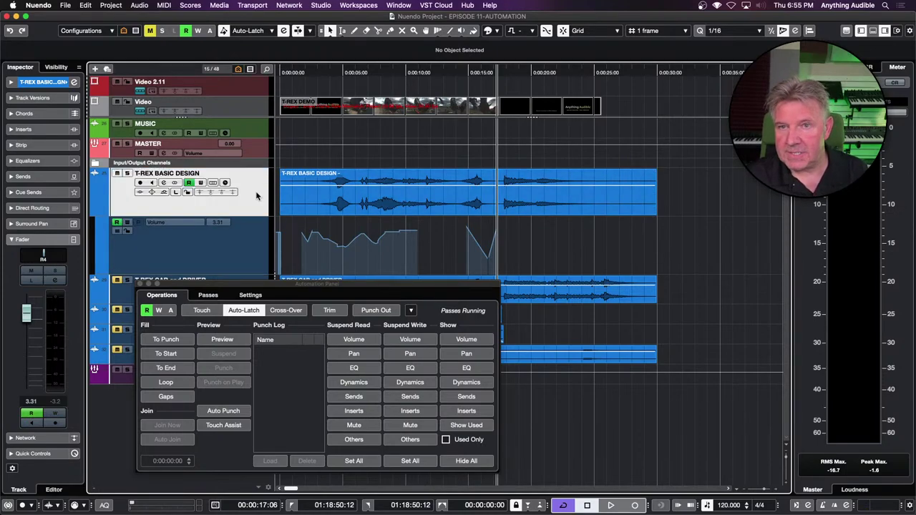
{"action": "left_click", "coordinate": [94, 215]}
{"action": "left_click", "coordinate": [93, 215]}
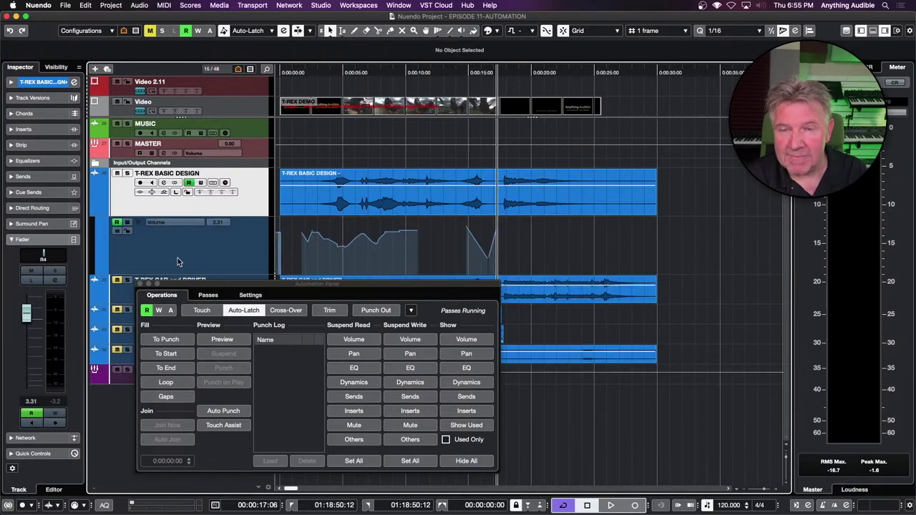
{"action": "left_click", "coordinate": [243, 257]}
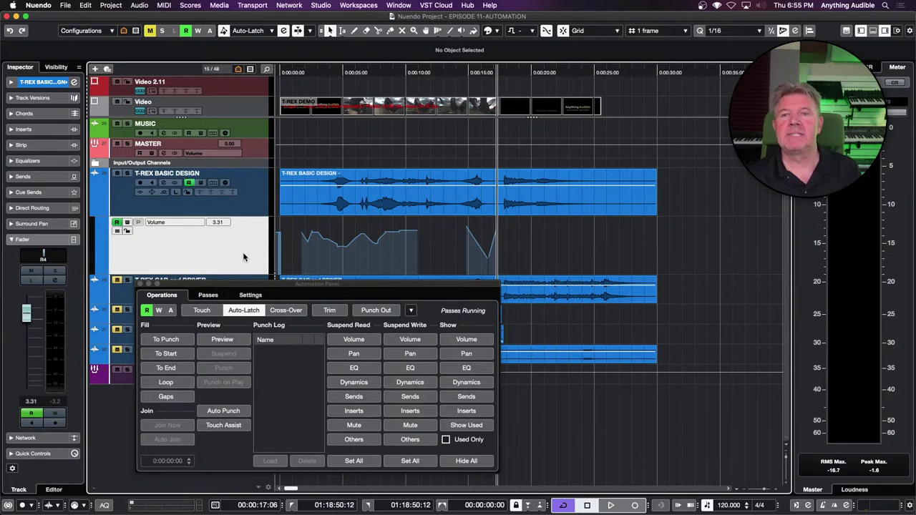
{"action": "left_click", "coordinate": [411, 310]}
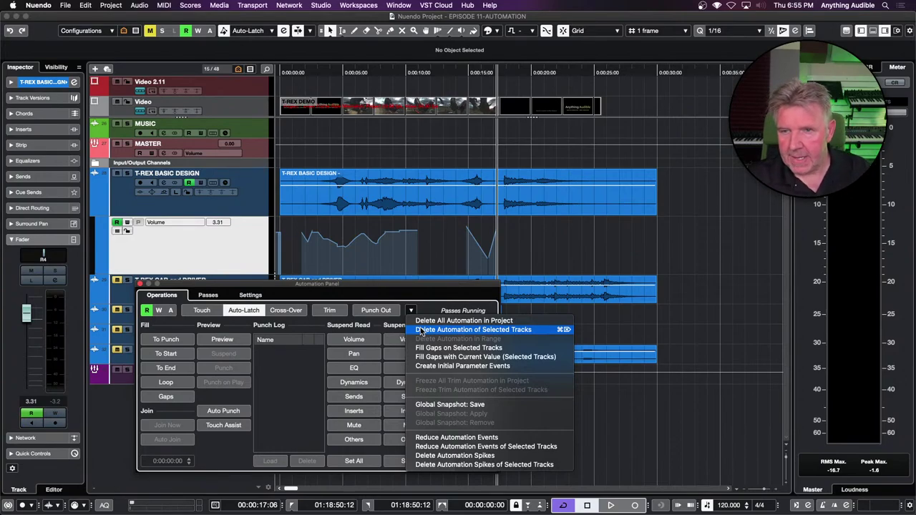
Try deleting the selected lane's automation, select part of the curve, and dismiss the functions list.
{"action": "left_click", "coordinate": [421, 330]}
{"action": "left_click_drag", "start_coordinate": [441, 243], "coordinate": [307, 241]}
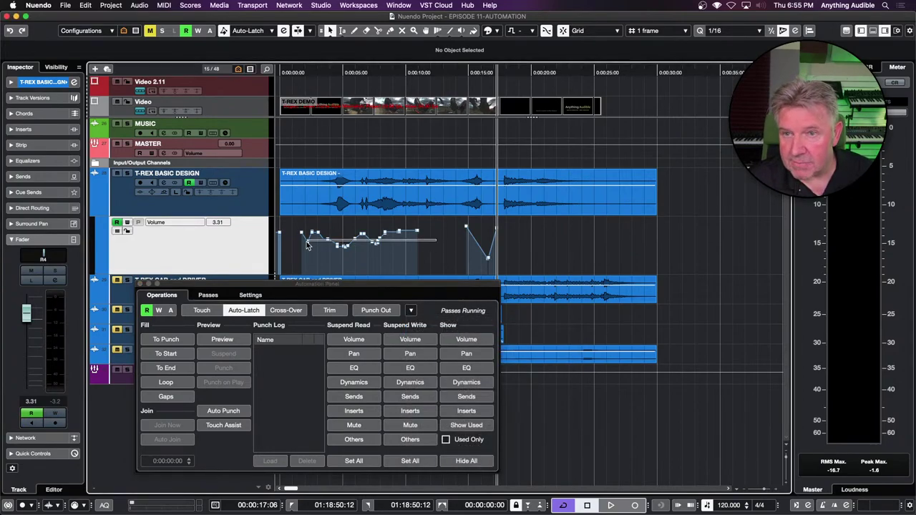
{"action": "left_click", "coordinate": [411, 311]}
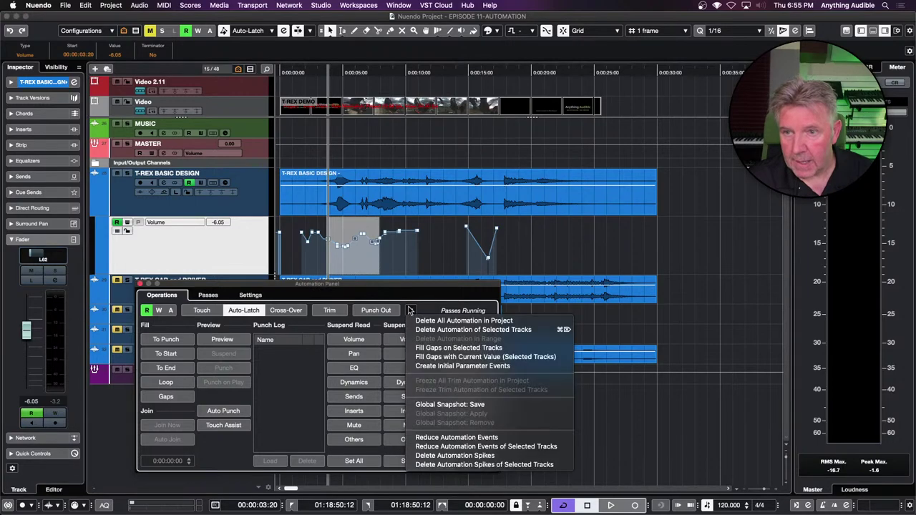
{"action": "left_click", "coordinate": [432, 286]}
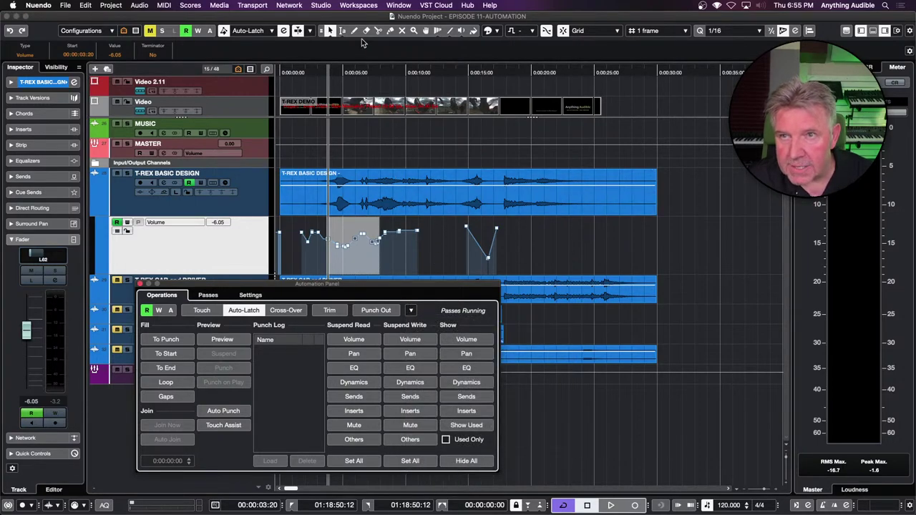
With the Range tool, select a time range across the Volume lane and check the functions list.
{"action": "left_click", "coordinate": [342, 31]}
{"action": "left_click_drag", "start_coordinate": [324, 229], "coordinate": [434, 230]}
{"action": "left_click", "coordinate": [411, 311]}
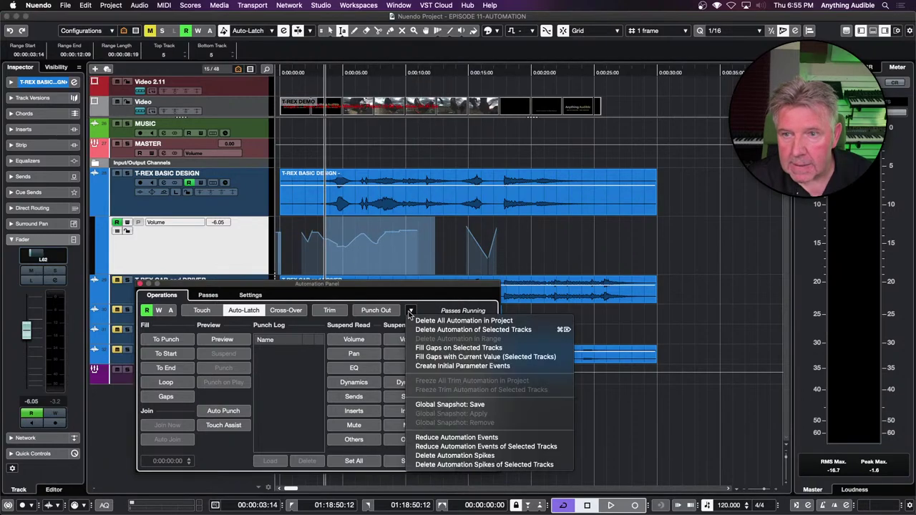
{"action": "left_click", "coordinate": [458, 348]}
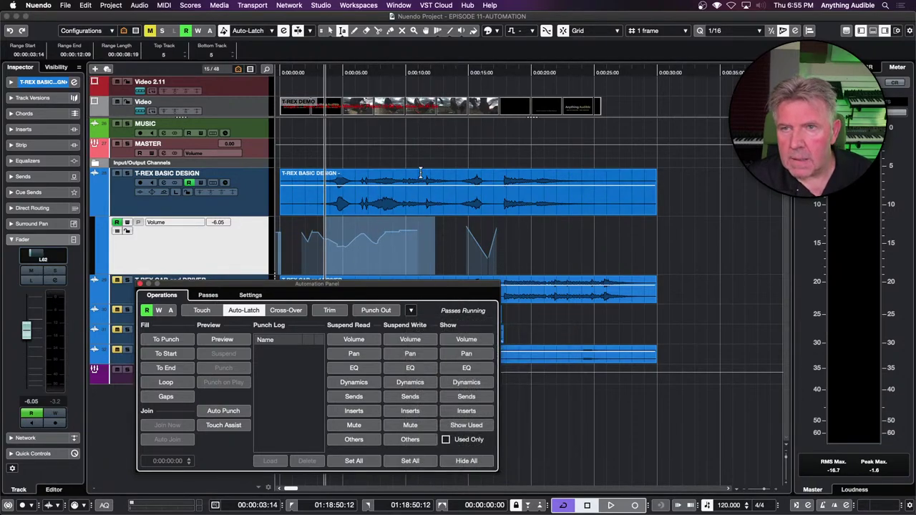
Set locators to the 3:14–12:09 range, try Delete Automation in Range, then clear the selection.
{"action": "left_click", "coordinate": [336, 74]}
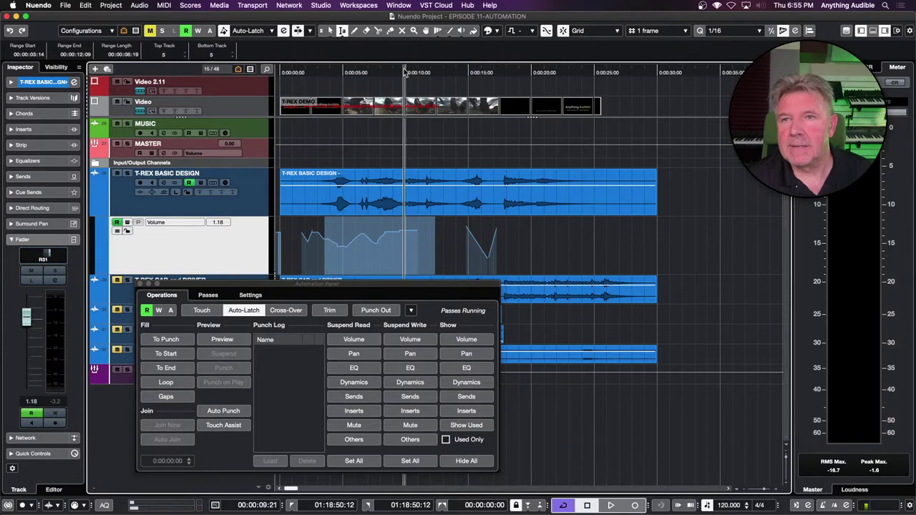
{"action": "key", "text": "p"}
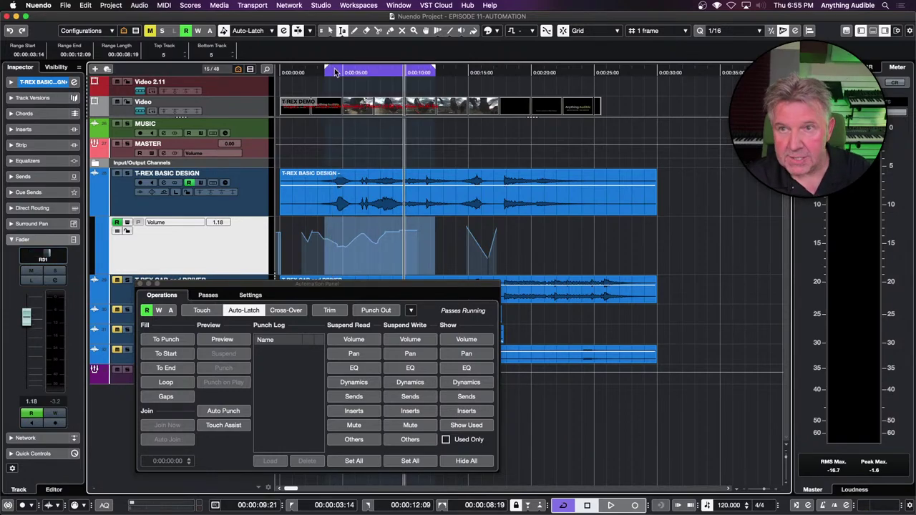
{"action": "left_click", "coordinate": [411, 310]}
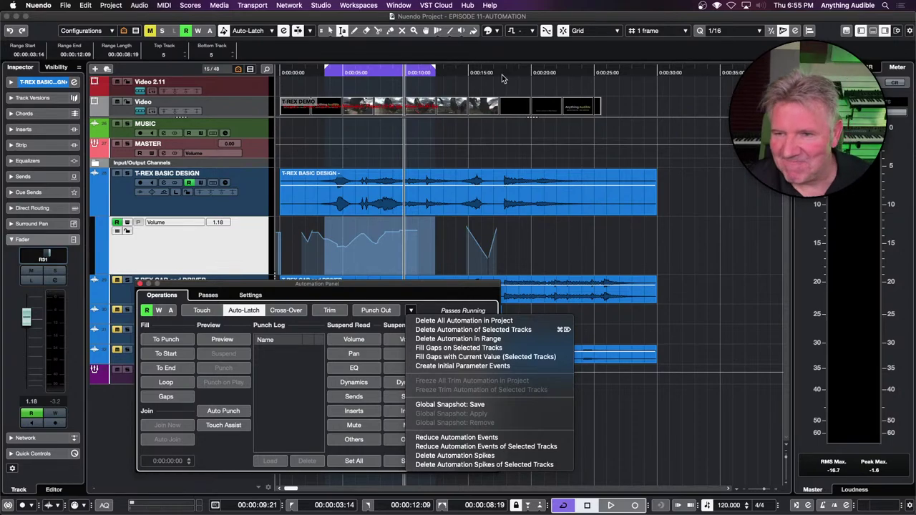
{"action": "key", "text": "Escape"}
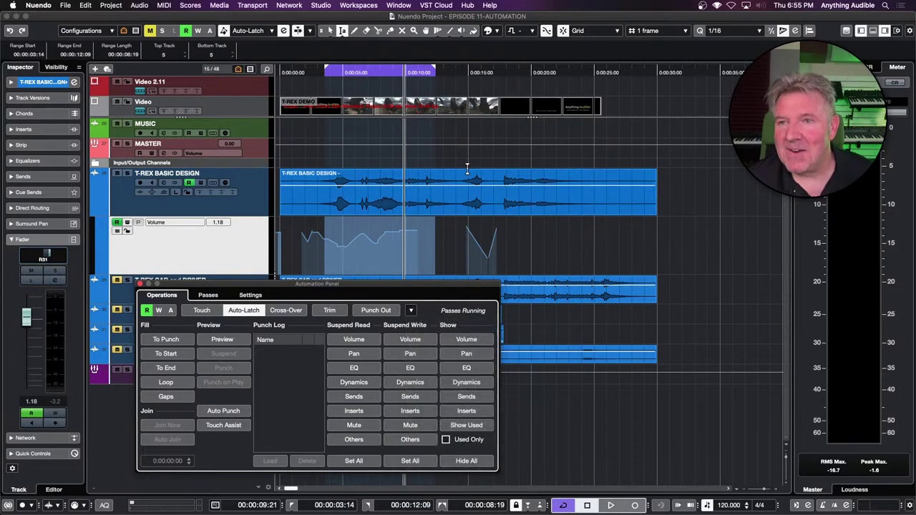
{"action": "left_click", "coordinate": [440, 227]}
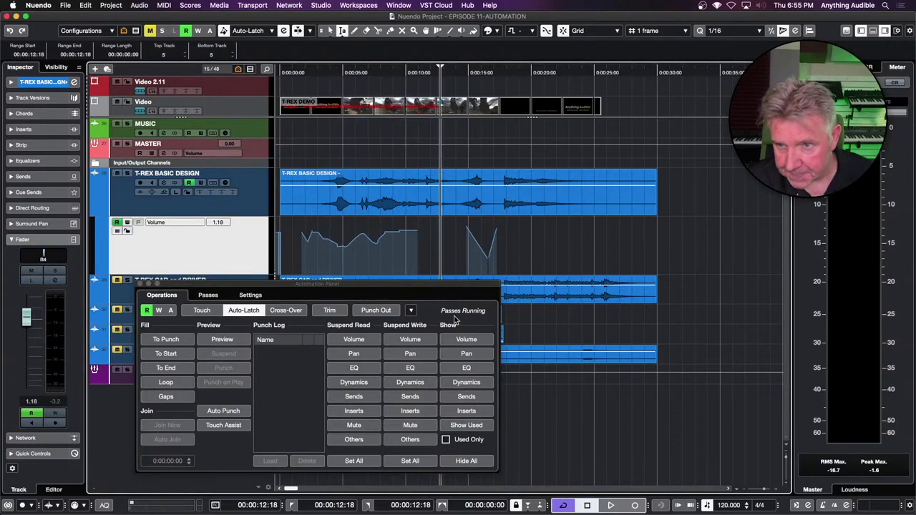
Apply Fill Gaps on Selected Tracks to the T-REX BASIC DESIGN volume automation.
{"action": "left_click", "coordinate": [412, 311]}
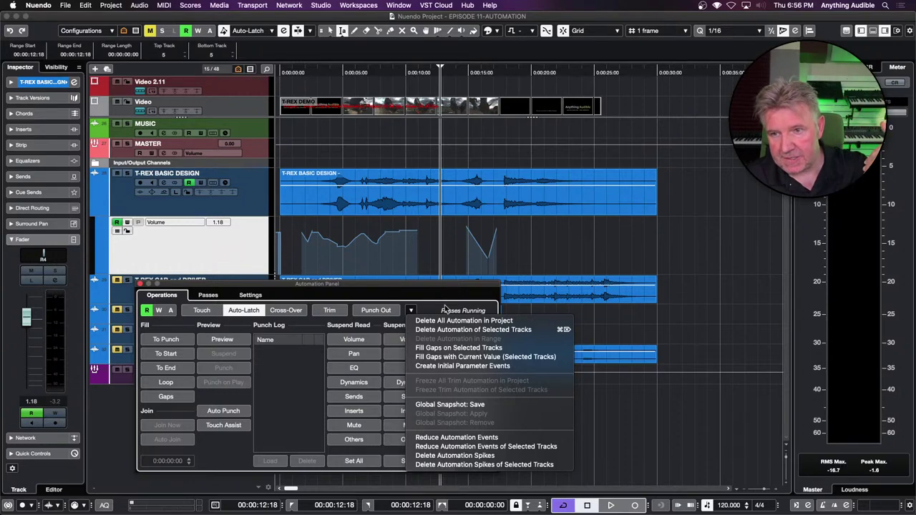
{"action": "left_click", "coordinate": [445, 348]}
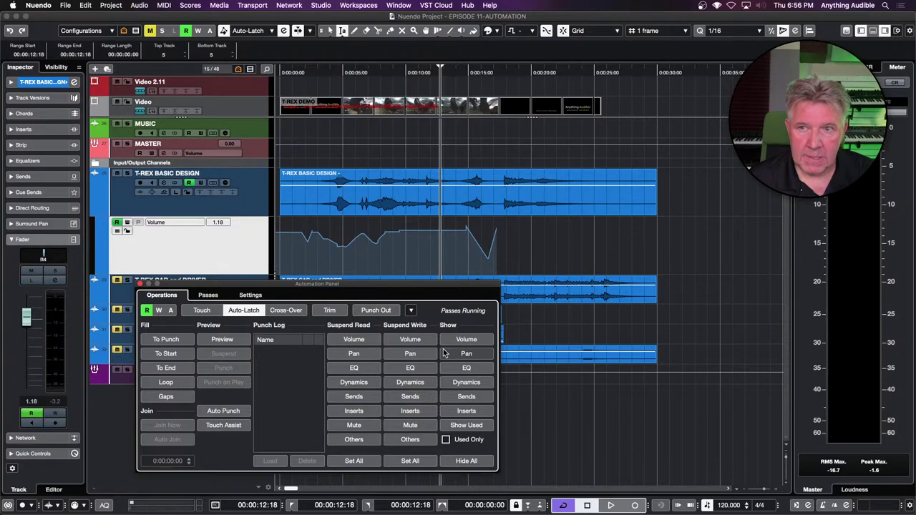
{"action": "left_click", "coordinate": [411, 310]}
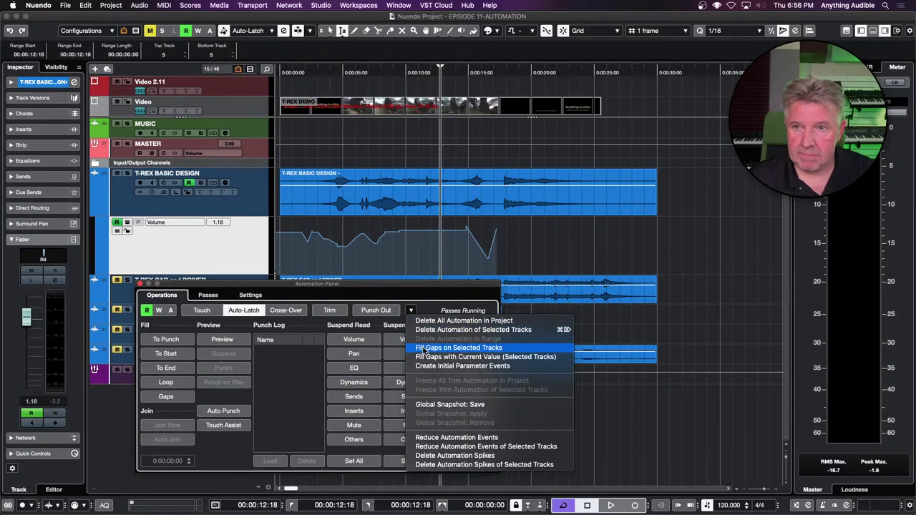
{"action": "left_click", "coordinate": [535, 269]}
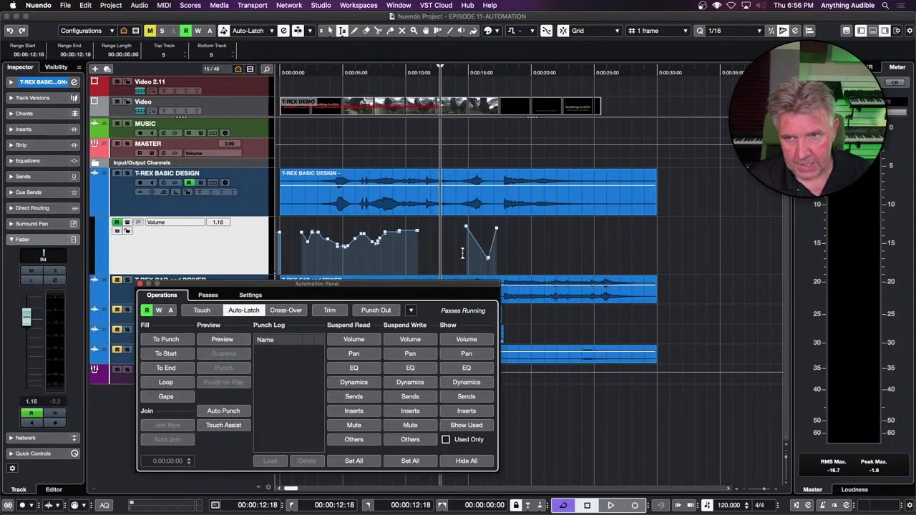
Move the project cursor to 5:05, apply Fill Gaps with Current Value, and reopen the functions list.
{"action": "left_click", "coordinate": [392, 242]}
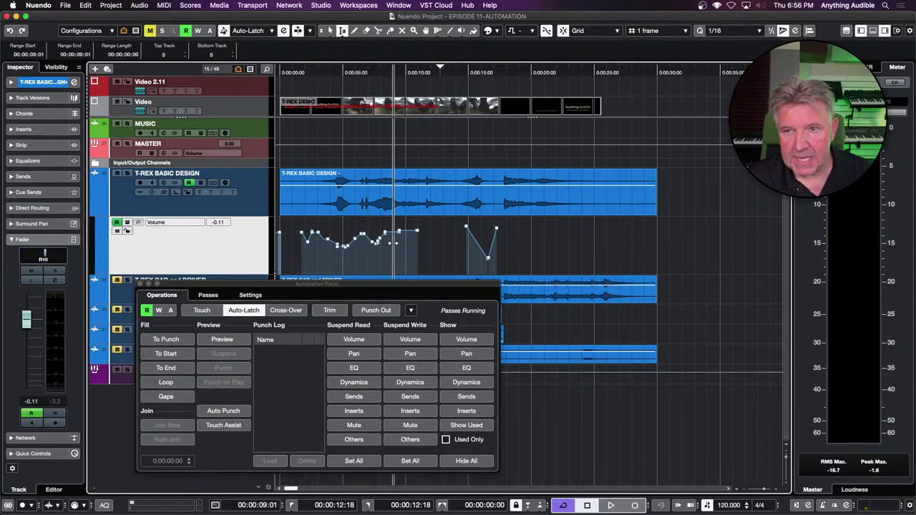
{"action": "left_click", "coordinate": [362, 247]}
{"action": "left_click", "coordinate": [344, 246]}
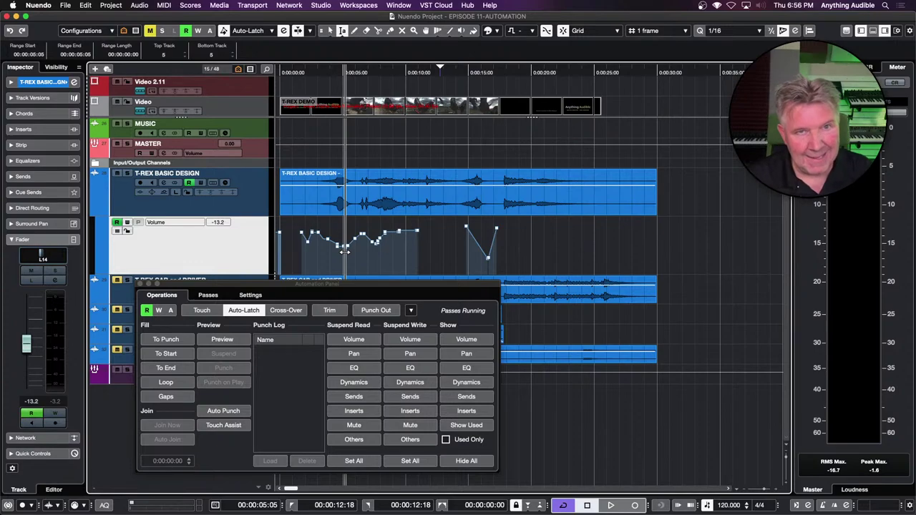
{"action": "left_click", "coordinate": [411, 310]}
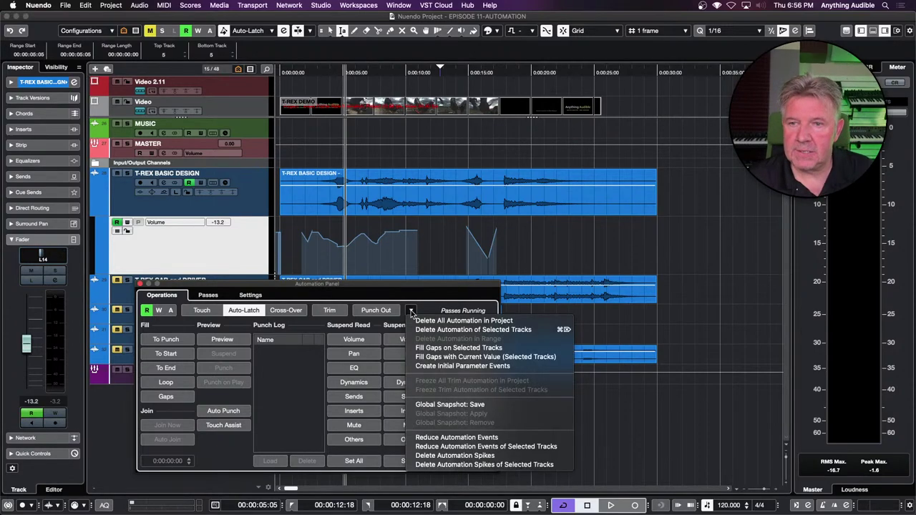
{"action": "left_click", "coordinate": [423, 361]}
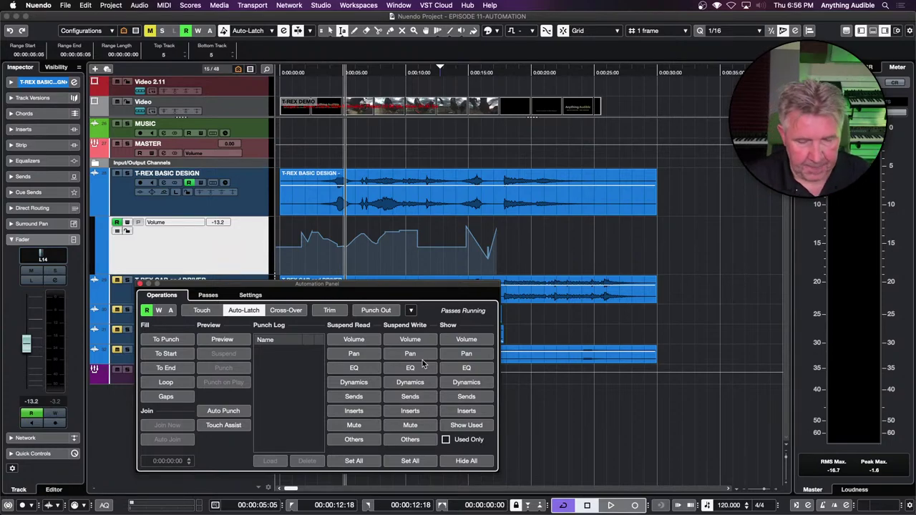
{"action": "left_click", "coordinate": [411, 310]}
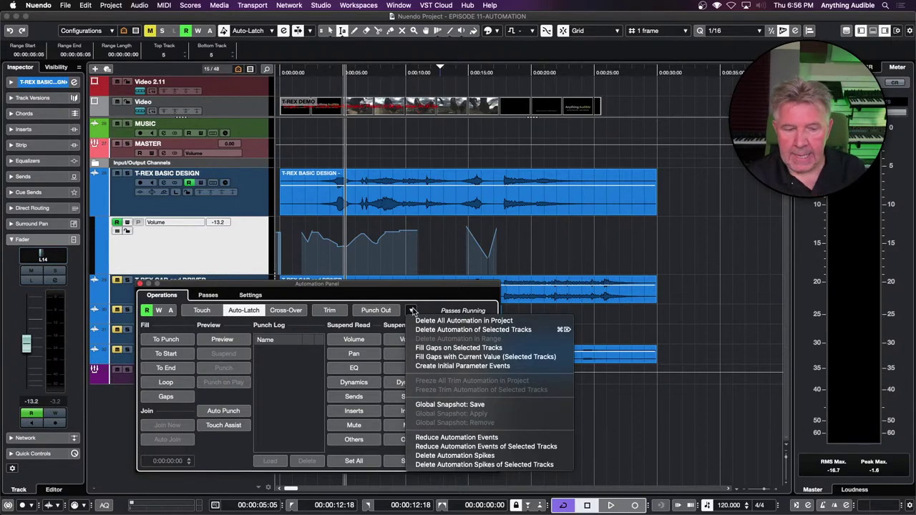
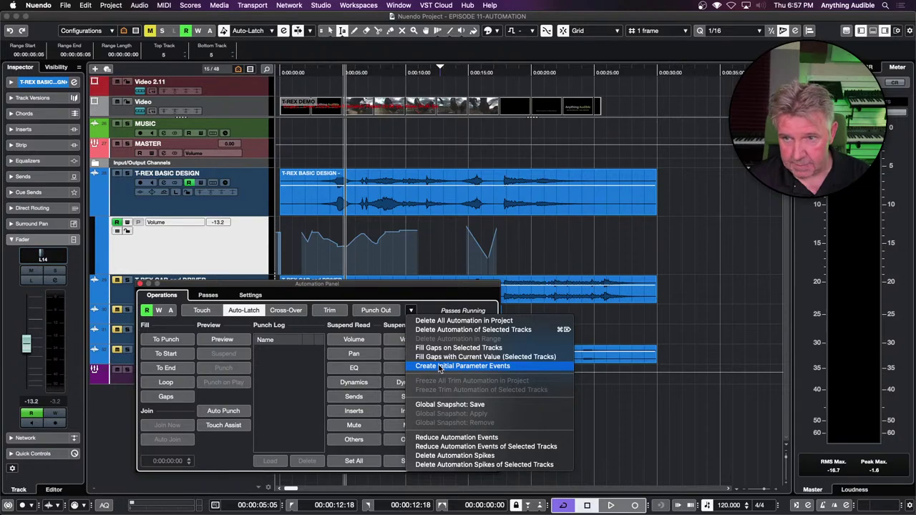
Create initial parameter events, then move the Automation Panel aside to uncover the tracks.
{"action": "left_click", "coordinate": [439, 367]}
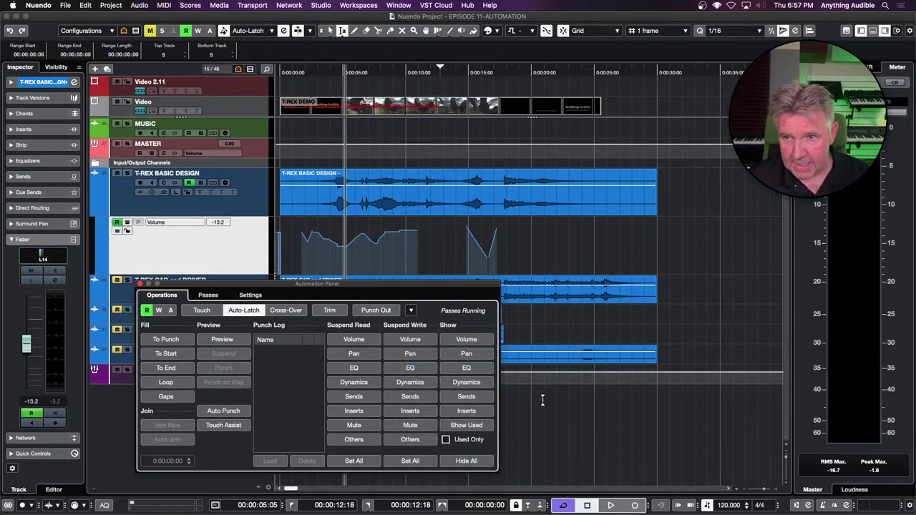
{"action": "left_click_drag", "start_coordinate": [401, 287], "coordinate": [634, 279]}
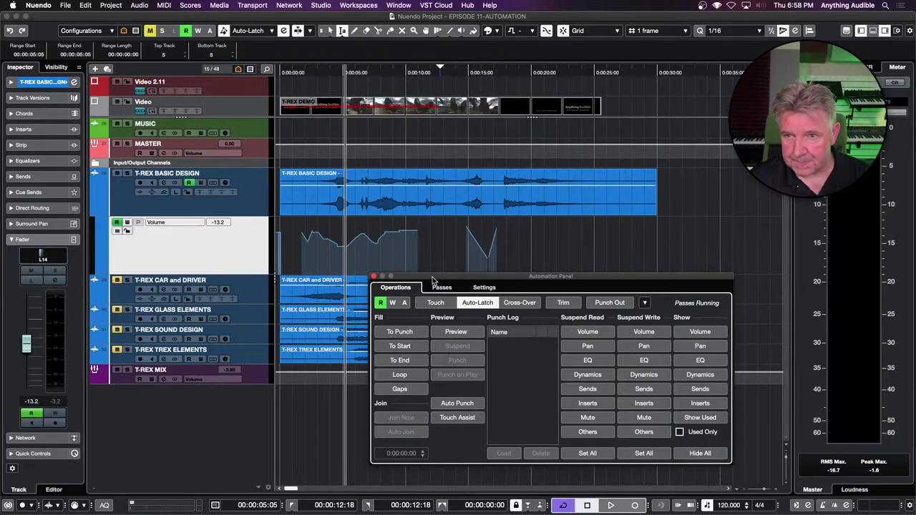
{"action": "left_click_drag", "start_coordinate": [434, 281], "coordinate": [278, 299]}
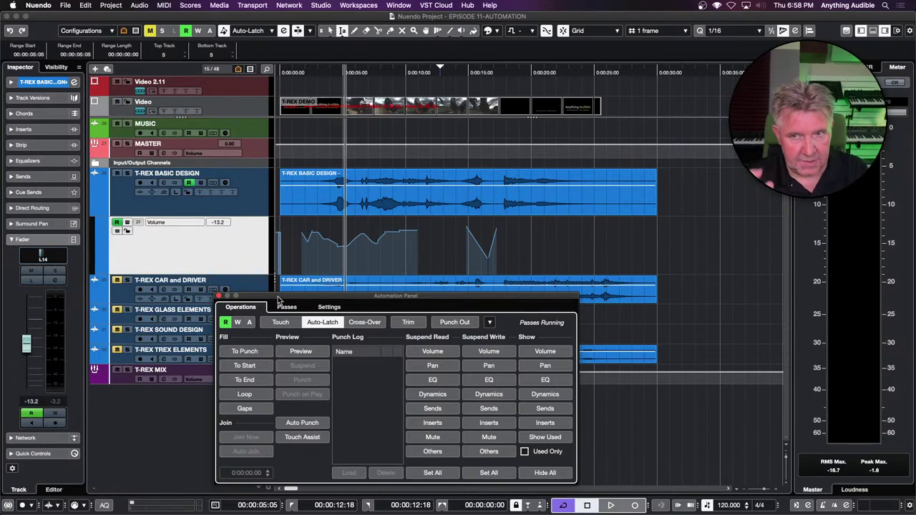
Switch between the MixConsole and project window twice with F3, ending on the project window.
{"action": "key", "text": "F3"}
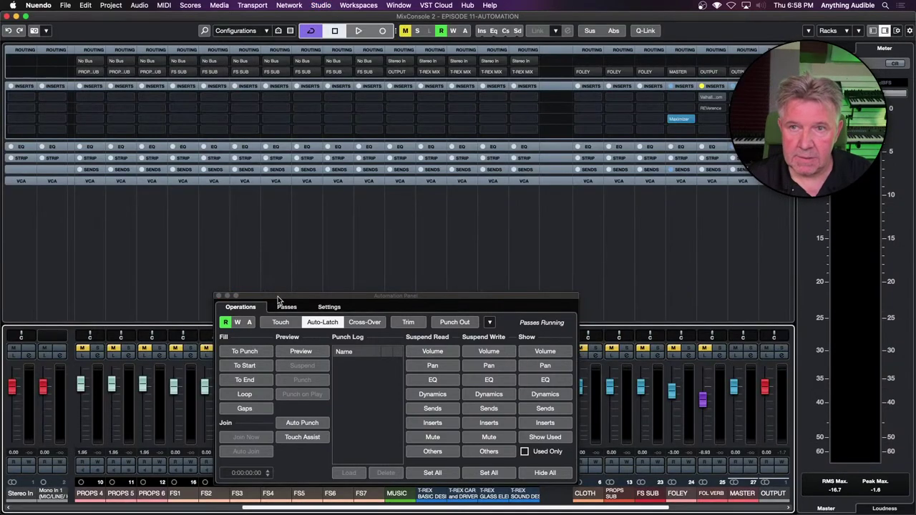
{"action": "key", "text": "F3"}
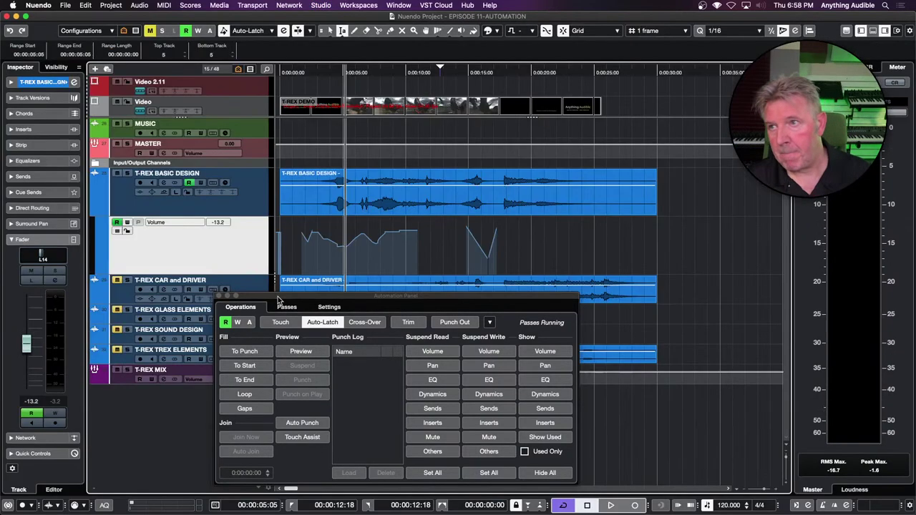
{"action": "key", "text": "F3"}
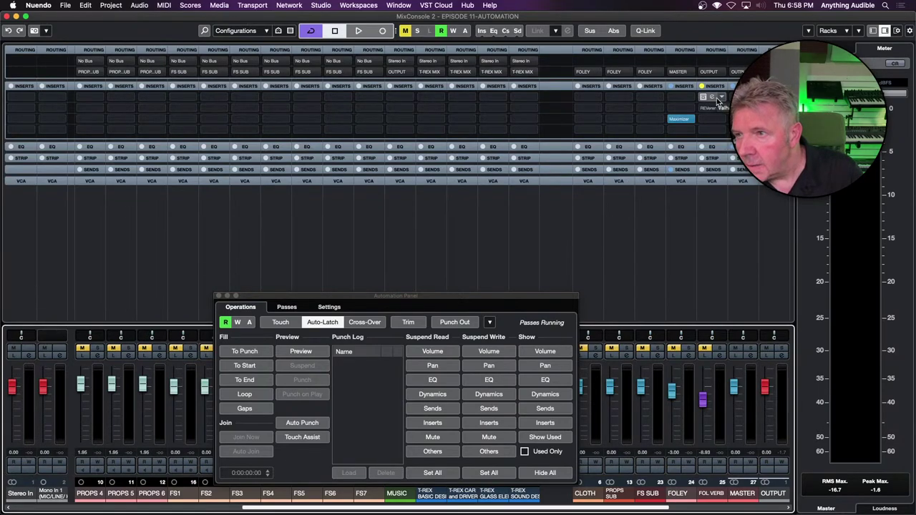
{"action": "key", "text": "F3"}
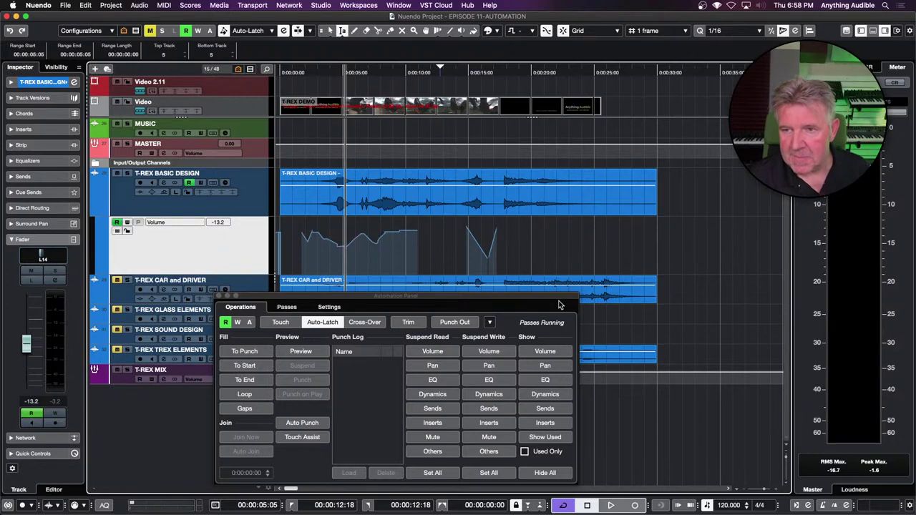
Save a global automation snapshot, then show the Automation Panel's Settings page.
{"action": "left_click", "coordinate": [490, 323]}
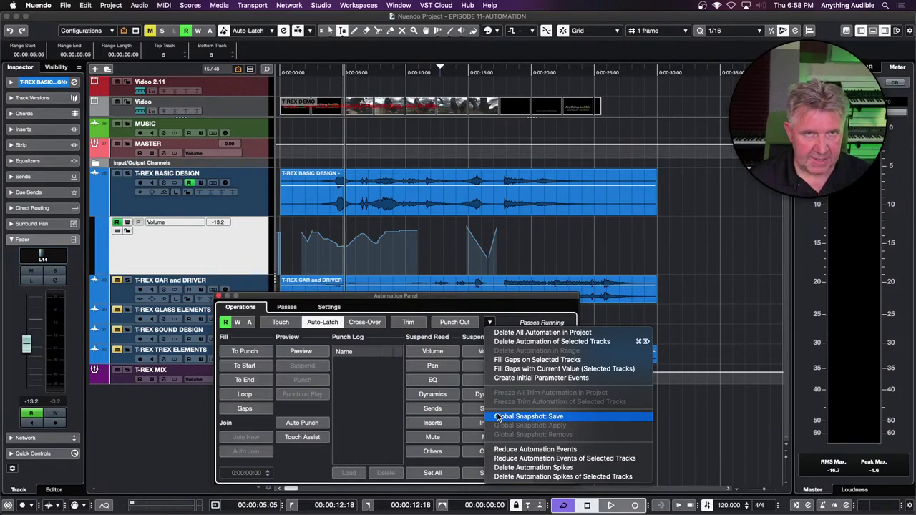
{"action": "left_click", "coordinate": [515, 418]}
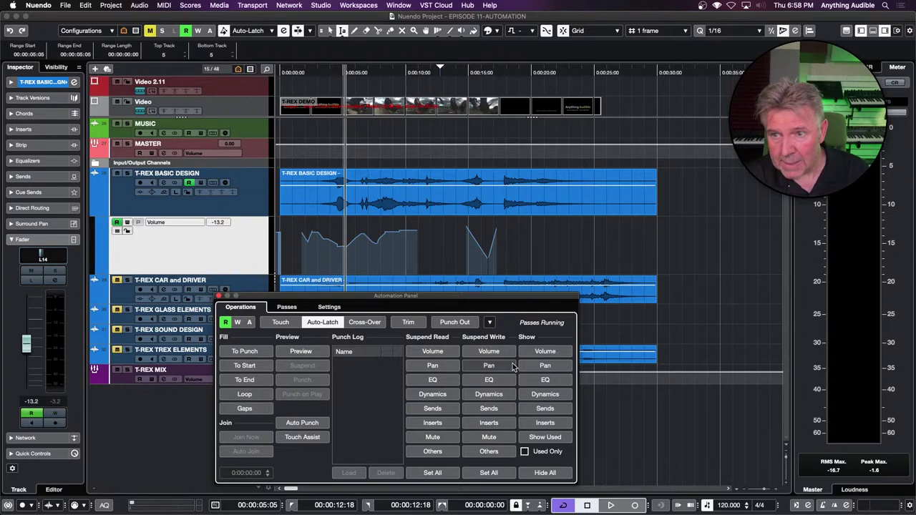
{"action": "left_click", "coordinate": [490, 322]}
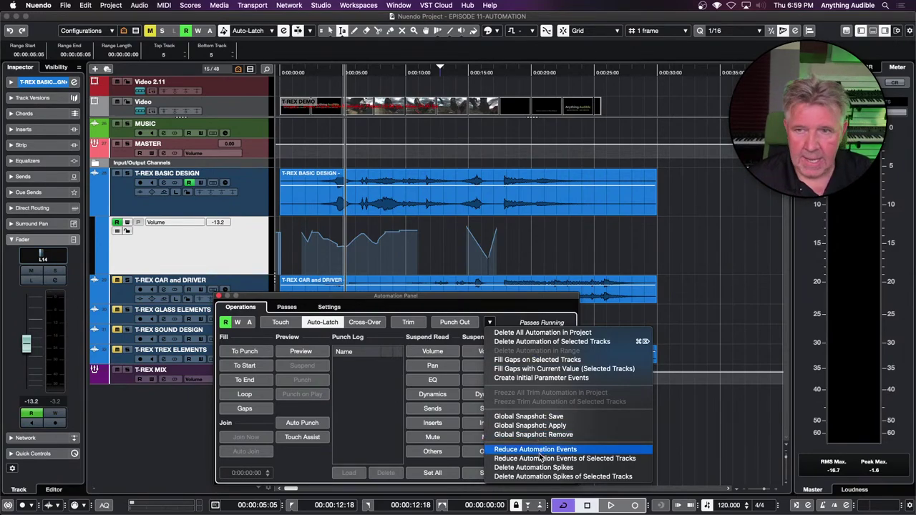
{"action": "left_click", "coordinate": [458, 304]}
{"action": "left_click", "coordinate": [331, 308]}
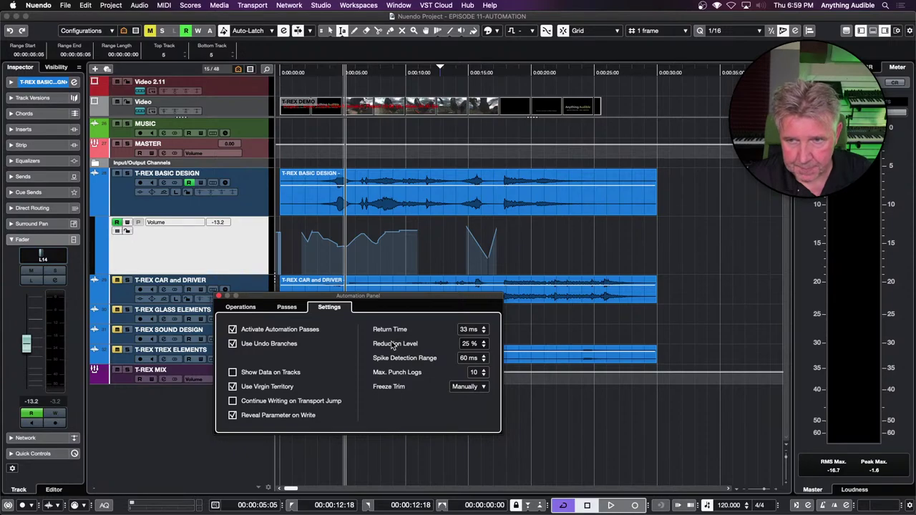
Return to the Operations page and open the automation functions list next to Punch Out.
{"action": "left_click", "coordinate": [247, 309]}
{"action": "left_click", "coordinate": [490, 323]}
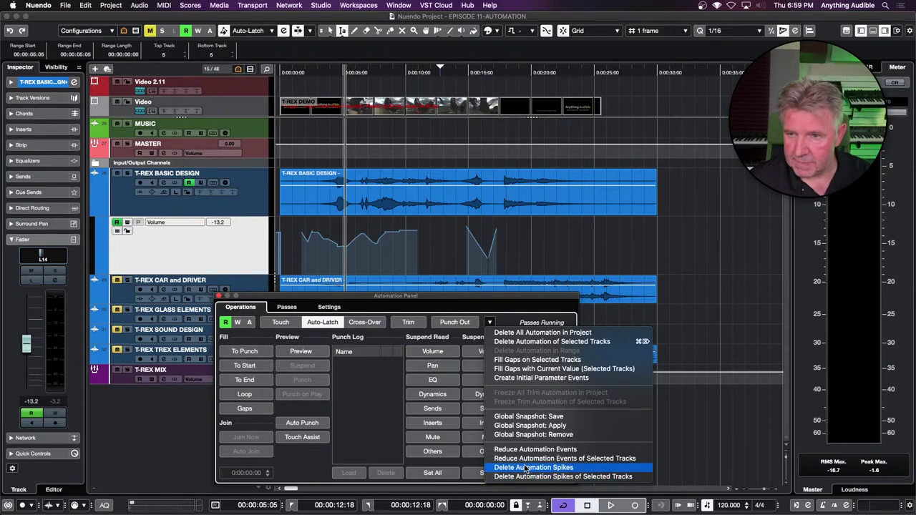
Dismiss the functions list and set the automation mode to Touch.
{"action": "left_click", "coordinate": [526, 469]}
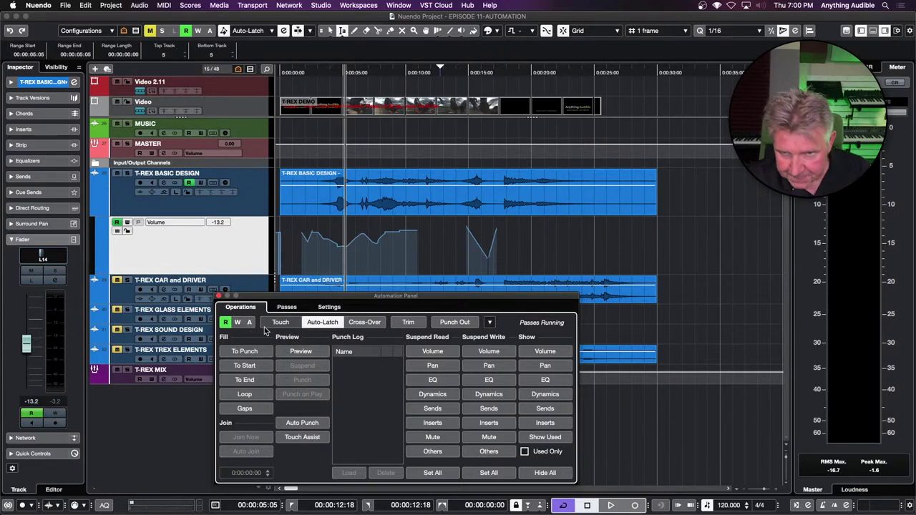
{"action": "left_click", "coordinate": [281, 322]}
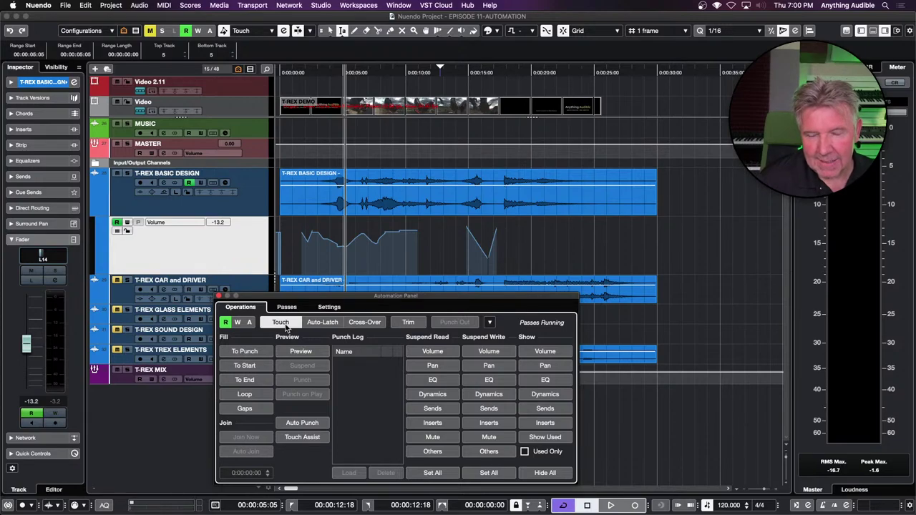
Write a Touch volume pass on T-REX BASIC DESIGN from about nine seconds, then view Settings.
{"action": "left_click", "coordinate": [284, 324]}
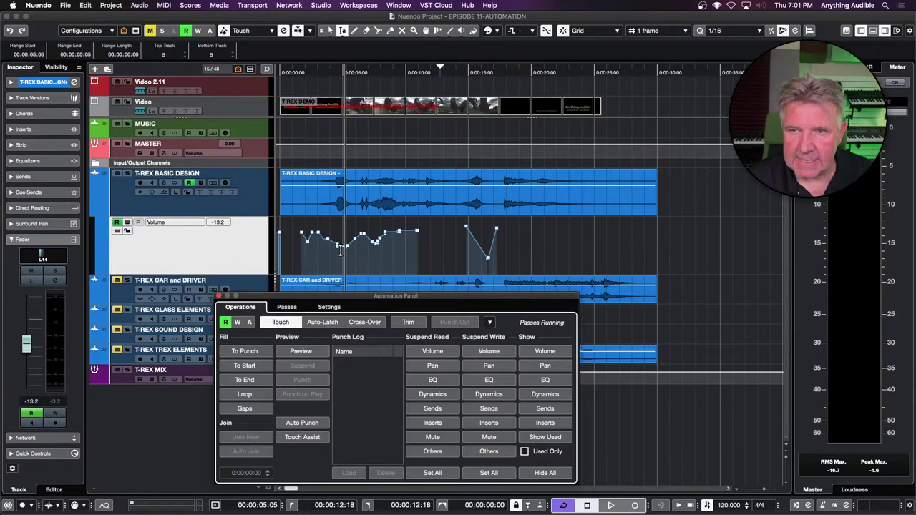
{"action": "left_click", "coordinate": [403, 247]}
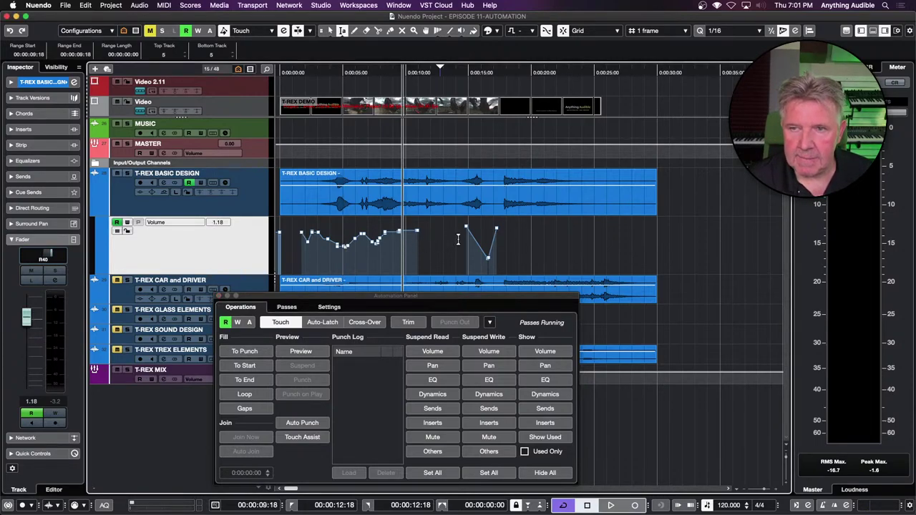
{"action": "left_click", "coordinate": [127, 223]}
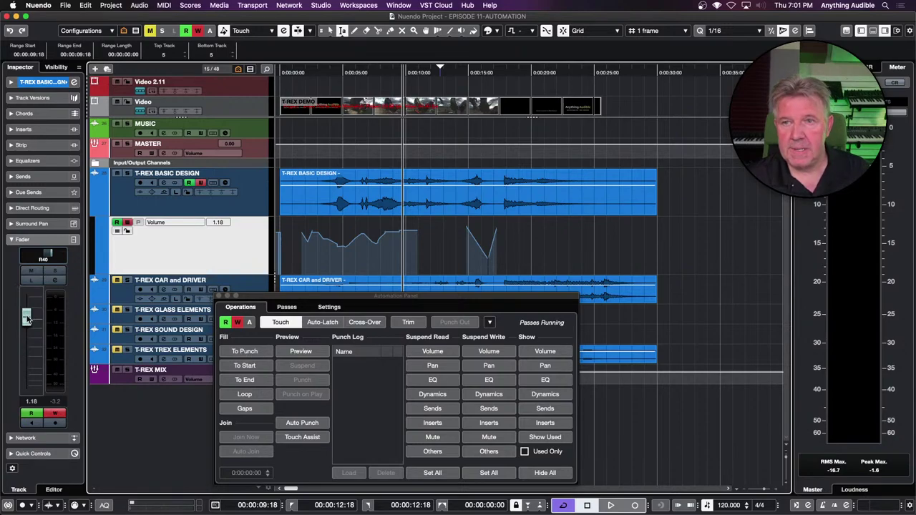
{"action": "key", "text": "space"}
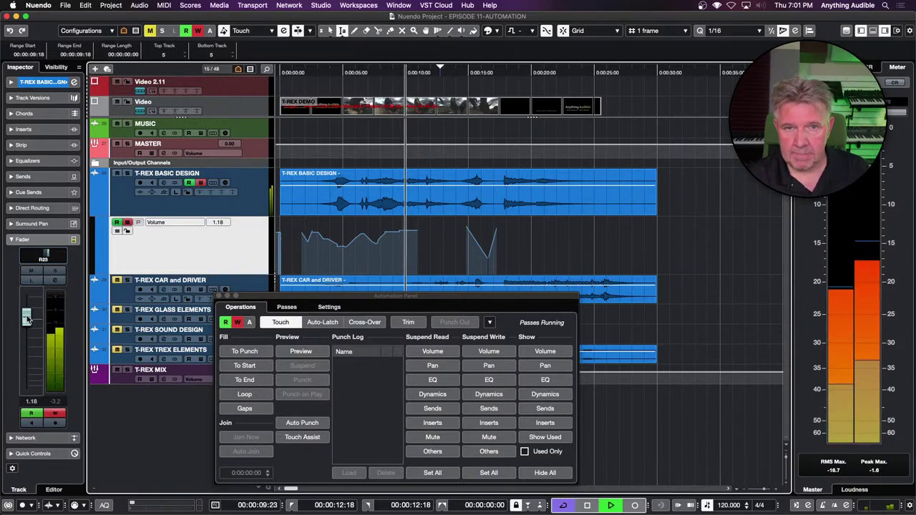
{"action": "left_click_drag", "start_coordinate": [26, 318], "coordinate": [25, 322]}
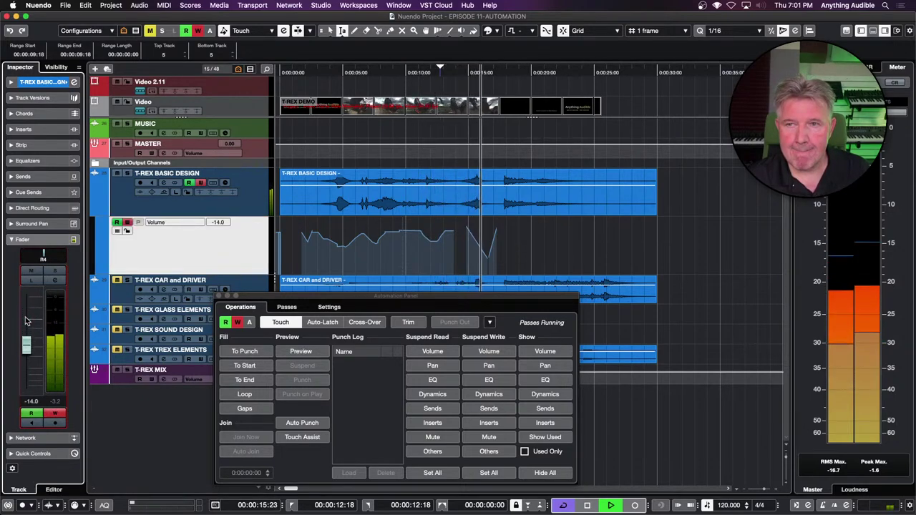
{"action": "key", "text": "space"}
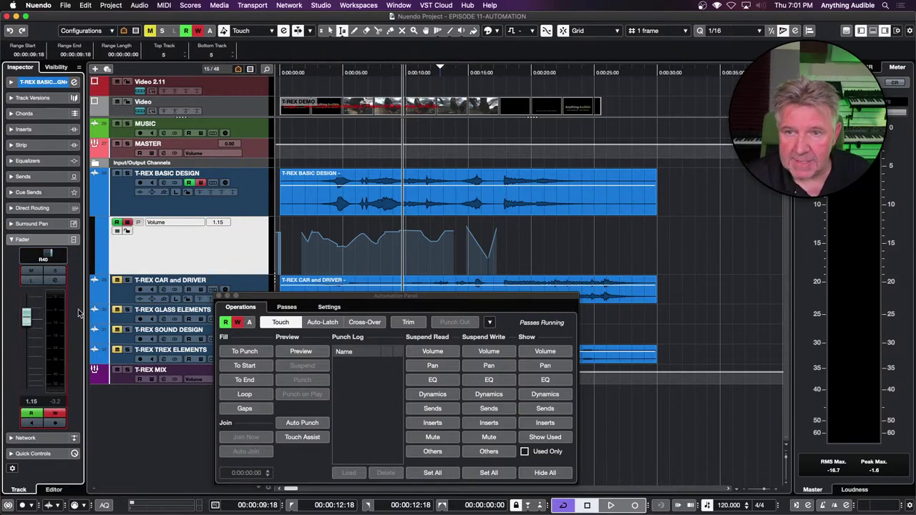
{"action": "left_click", "coordinate": [330, 308]}
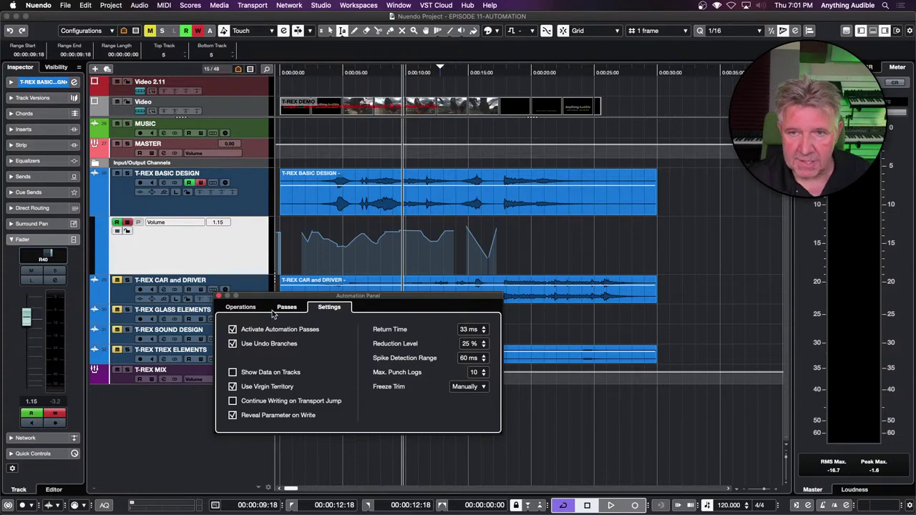
Switch the Automation Panel back to its Operations page.
{"action": "left_click", "coordinate": [242, 307]}
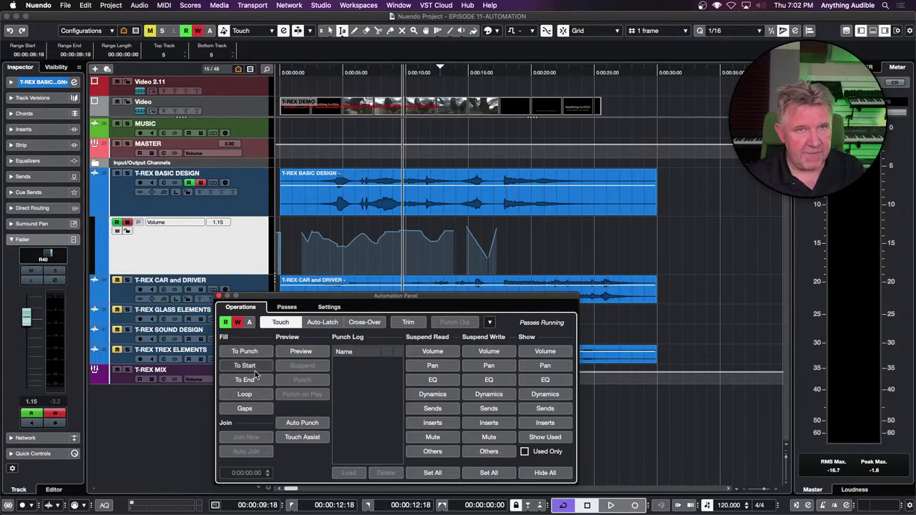
Restore Auto-Latch mode, place the playhead at 00:00:35:12 and select the MUSIC track.
{"action": "left_click", "coordinate": [322, 323]}
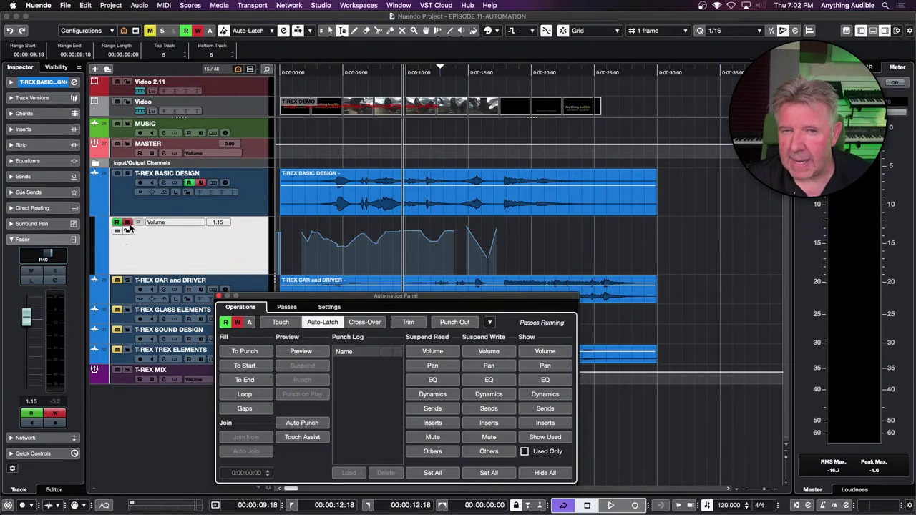
{"action": "left_click", "coordinate": [413, 197]}
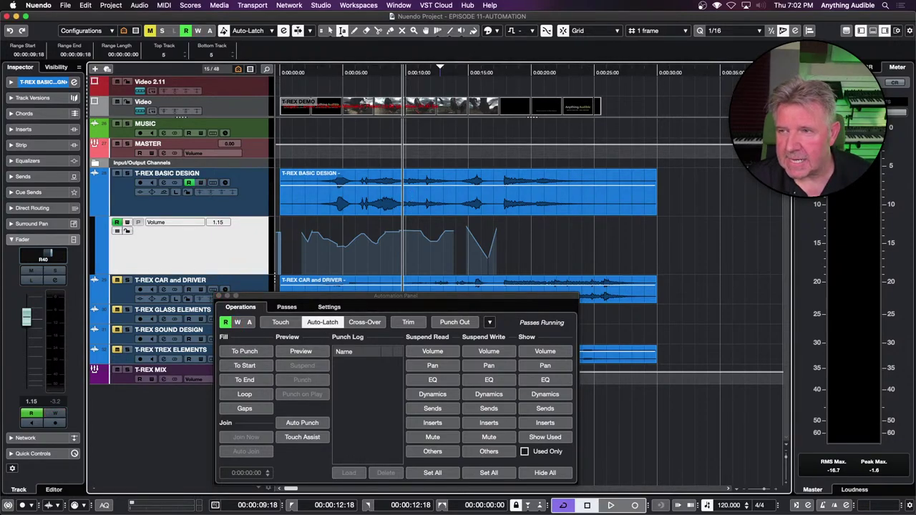
{"action": "left_click", "coordinate": [725, 130]}
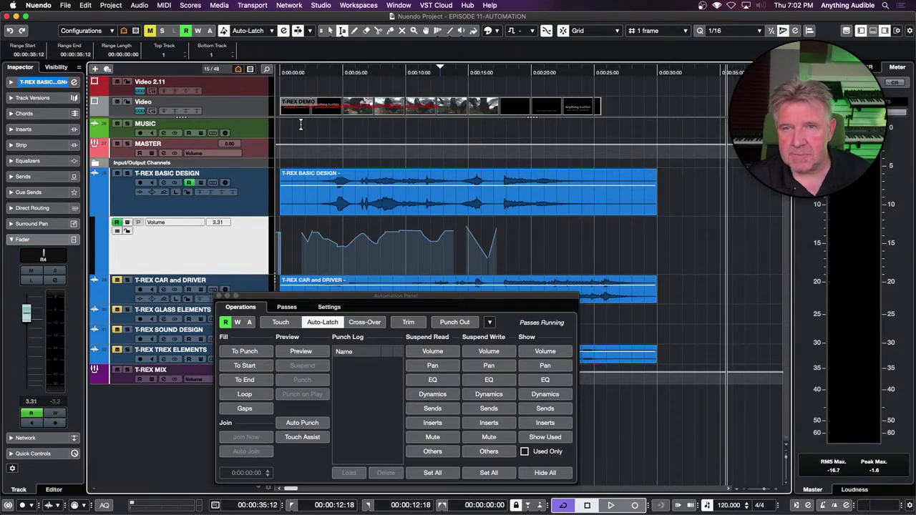
{"action": "left_click", "coordinate": [265, 130]}
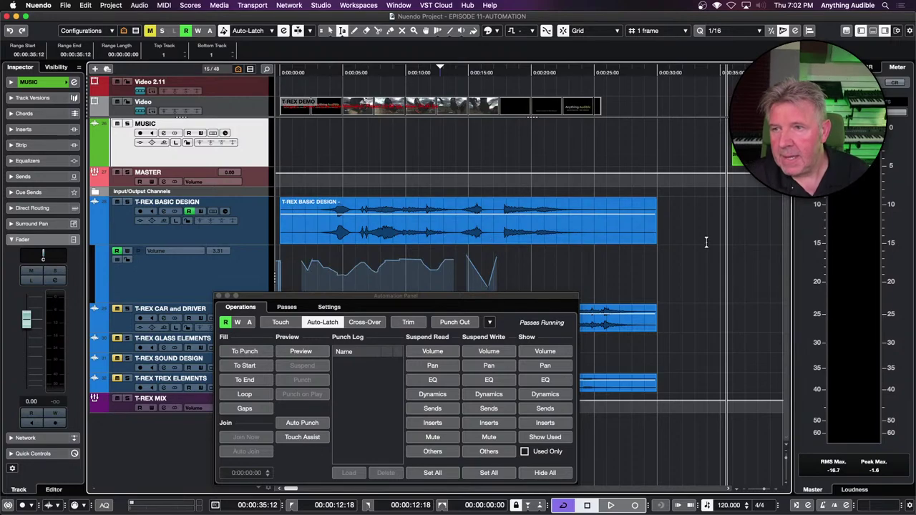
Open the MUSIC Channel Settings and arrange it and the Automation Panel to reveal the track.
{"action": "scroll", "coordinate": [706, 243], "scroll_direction": "right", "scroll_amount": 10}
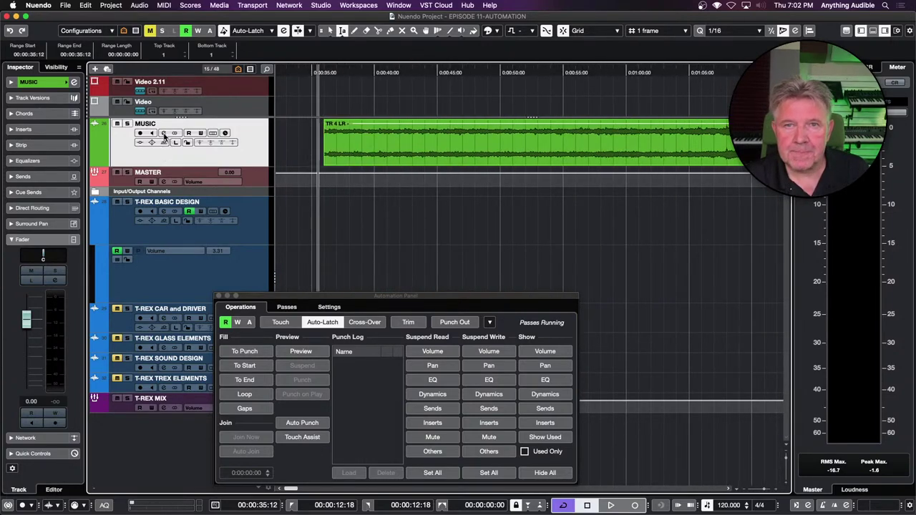
{"action": "left_click", "coordinate": [163, 135]}
{"action": "left_click_drag", "start_coordinate": [171, 103], "coordinate": [149, 161]}
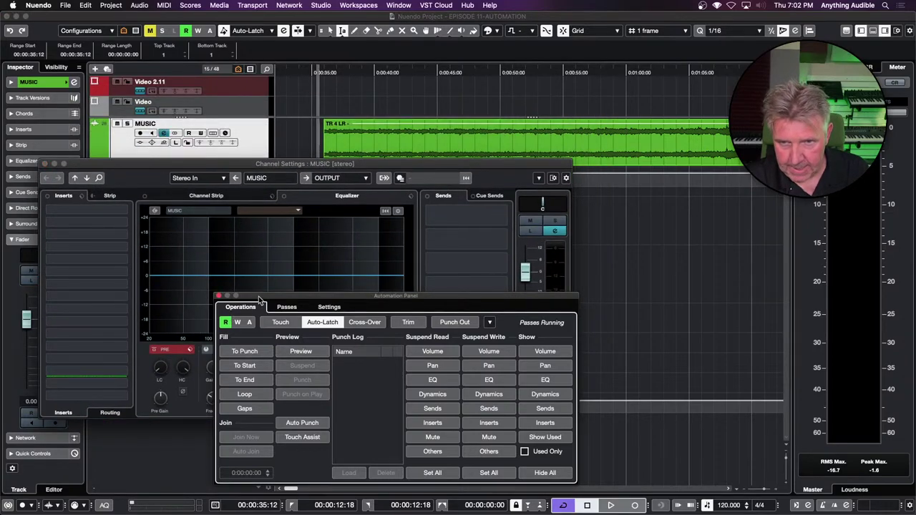
{"action": "left_click_drag", "start_coordinate": [258, 296], "coordinate": [260, 335]}
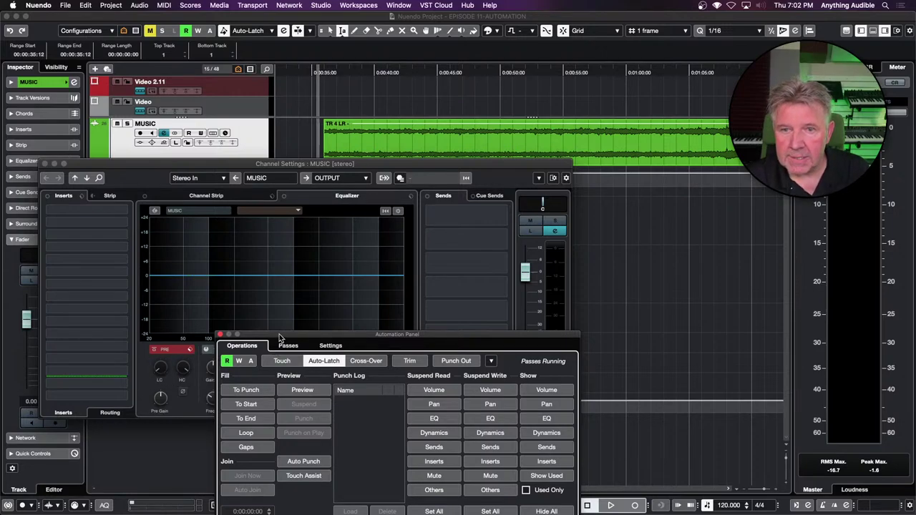
{"action": "left_click_drag", "start_coordinate": [283, 336], "coordinate": [346, 338]}
Give MUSIC's high-cut filter a 48 dB/Oct slope with a lower cutoff, then close Channel Settings.
{"action": "left_click", "coordinate": [183, 368]}
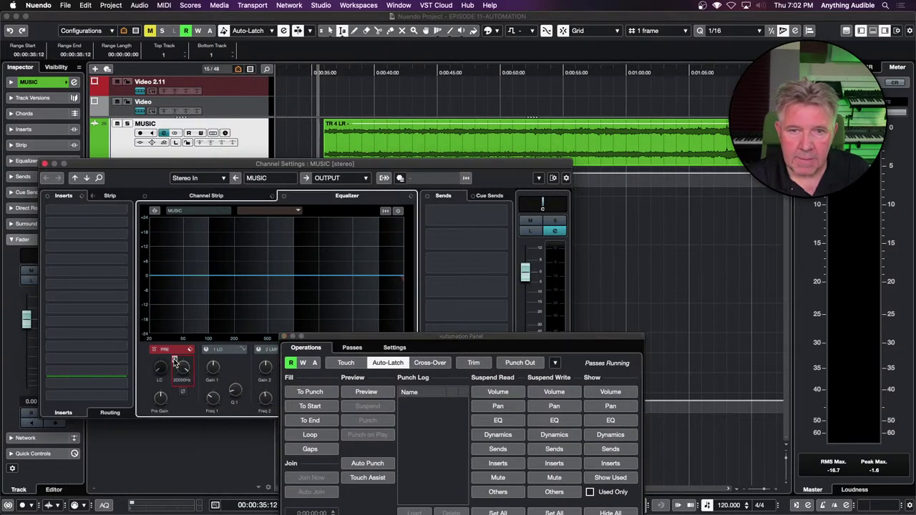
{"action": "left_click_drag", "start_coordinate": [183, 368], "coordinate": [181, 423]}
{"action": "right_click", "coordinate": [184, 370]}
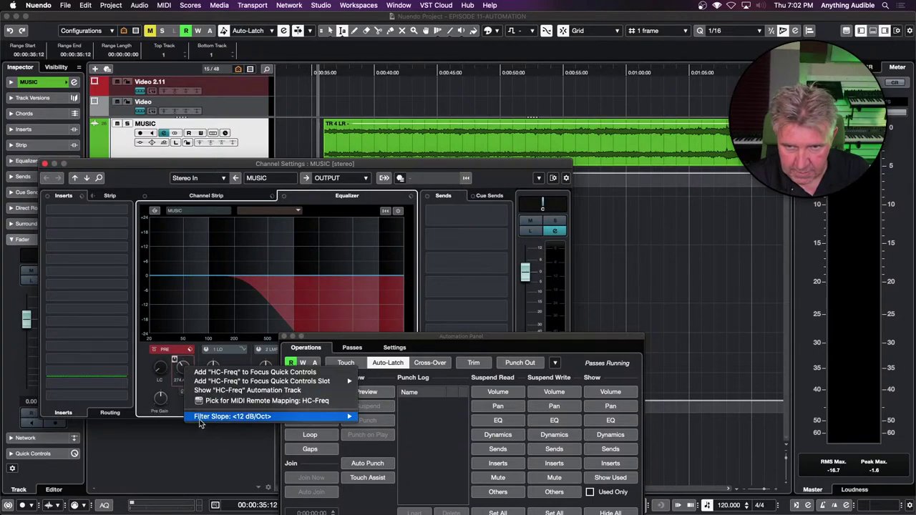
{"action": "mouse_move", "coordinate": [203, 417]}
{"action": "left_click", "coordinate": [382, 452]}
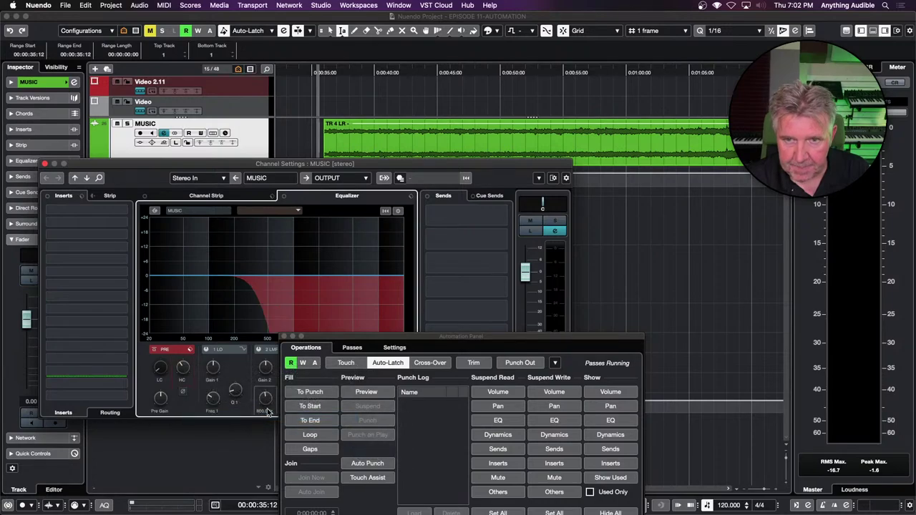
{"action": "left_click_drag", "start_coordinate": [184, 368], "coordinate": [184, 388]}
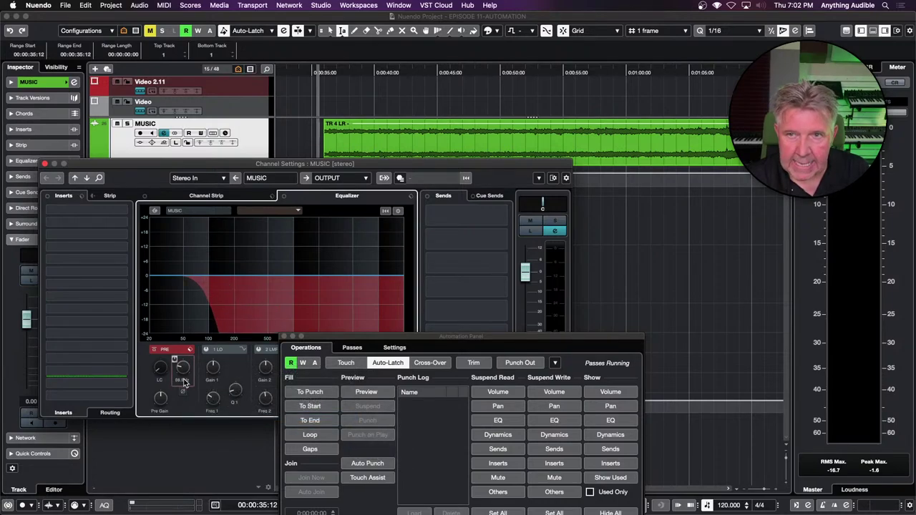
{"action": "left_click", "coordinate": [331, 156]}
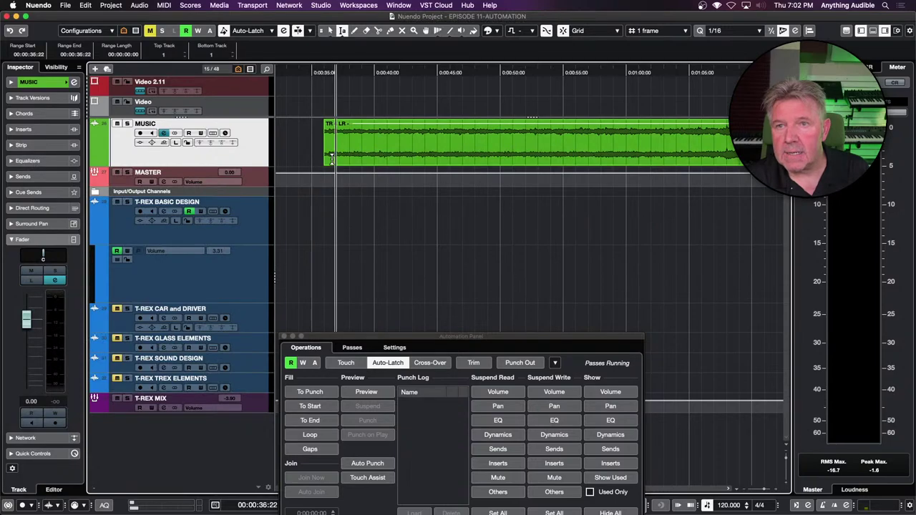
Select the MUSIC event and audition high-cut cutoff changes (about 274 and 844 Hz) during playback.
{"action": "left_click", "coordinate": [329, 30]}
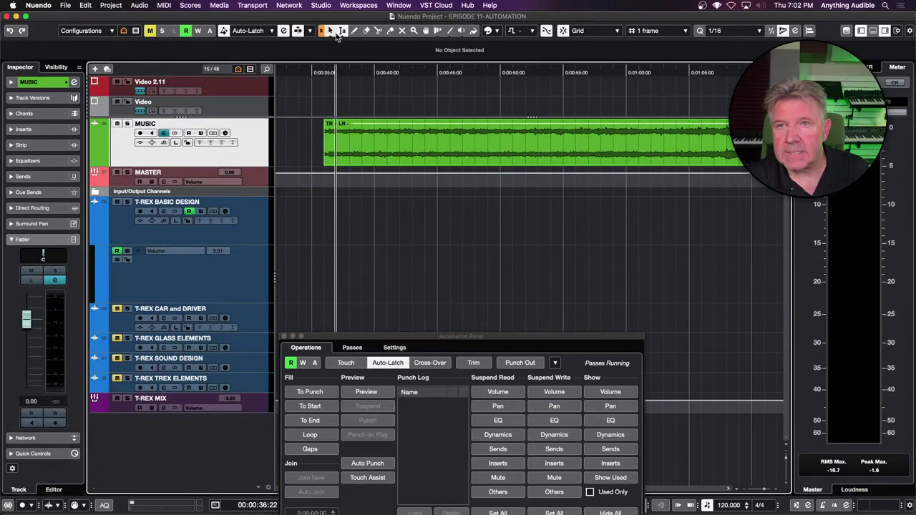
{"action": "left_click", "coordinate": [358, 165]}
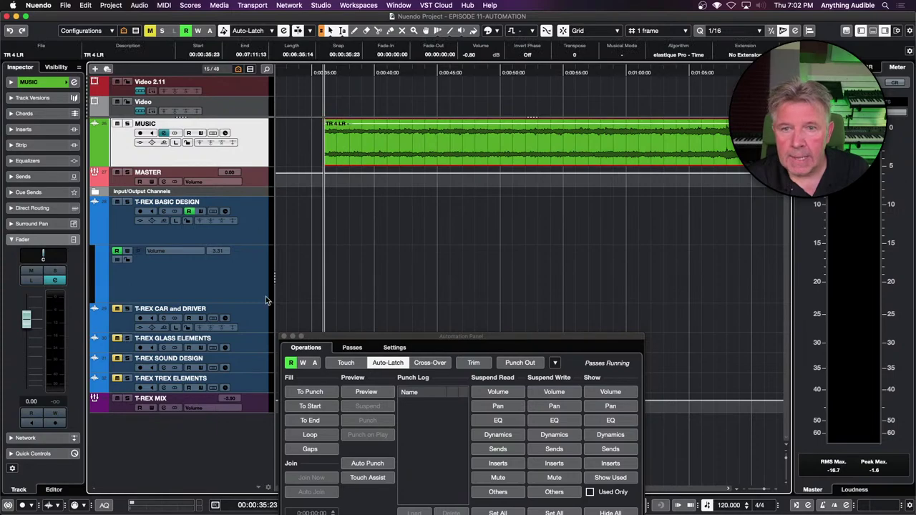
{"action": "left_click", "coordinate": [163, 134]}
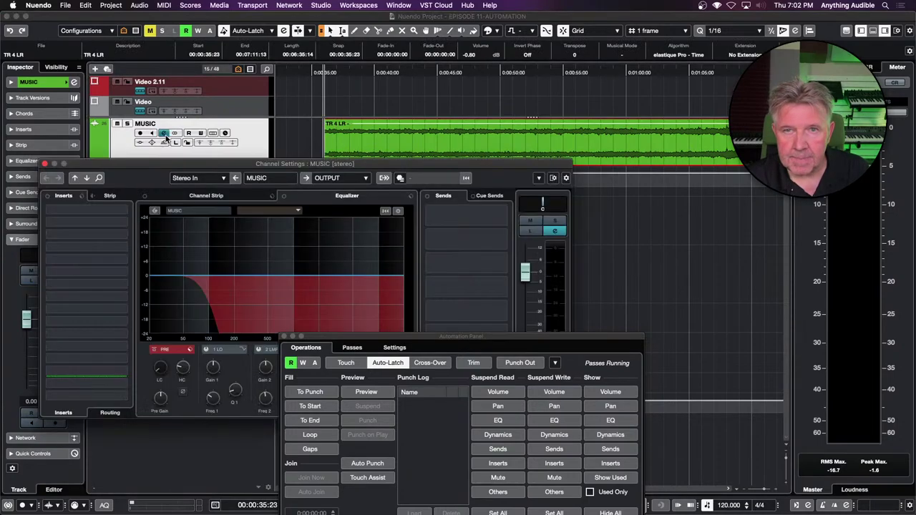
{"action": "key", "text": "space"}
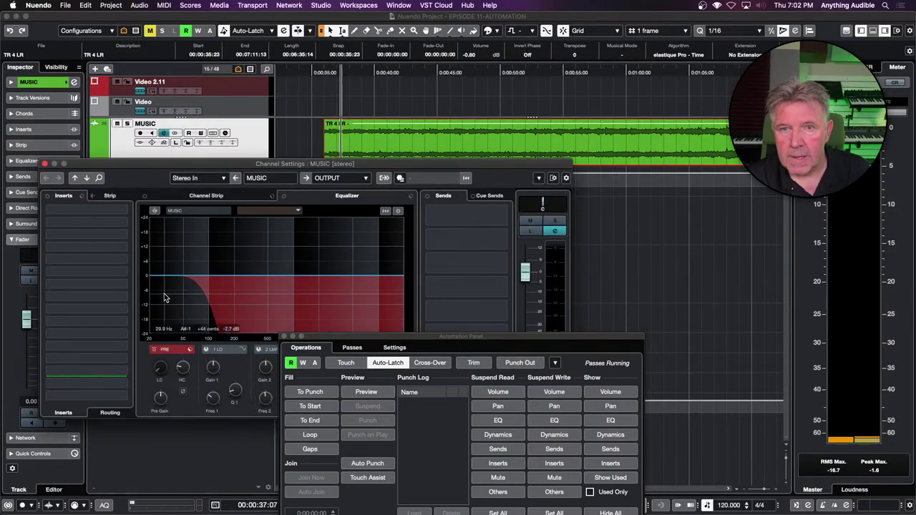
{"action": "mouse_move", "coordinate": [183, 372]}
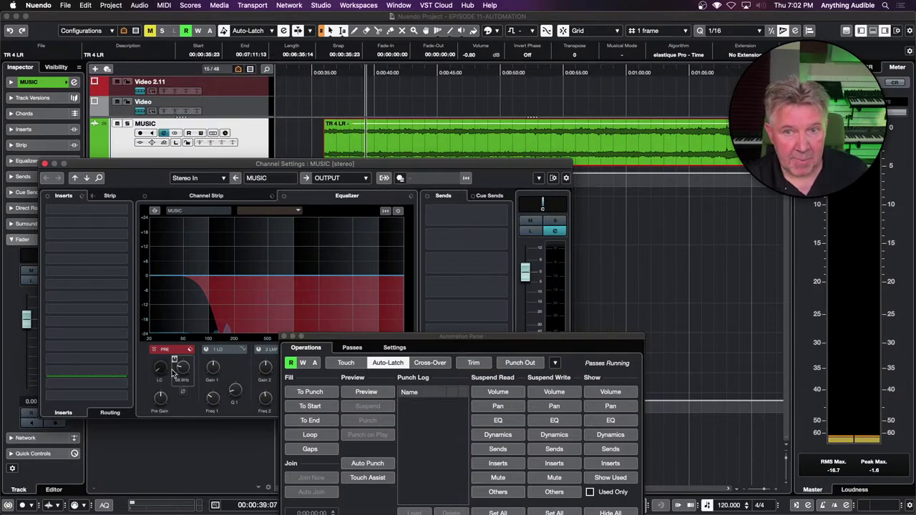
{"action": "left_click_drag", "start_coordinate": [182, 373], "coordinate": [183, 361]}
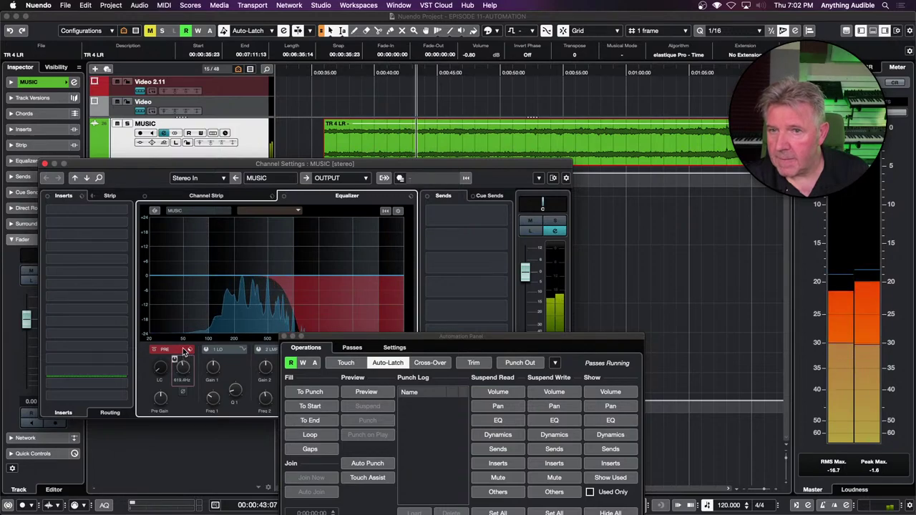
{"action": "mouse_move", "coordinate": [182, 362]}
{"action": "left_mouse_down"}
{"action": "mouse_move", "coordinate": [179, 313]}
{"action": "mouse_move", "coordinate": [183, 364]}
{"action": "left_mouse_up"}
{"action": "key", "text": "space"}
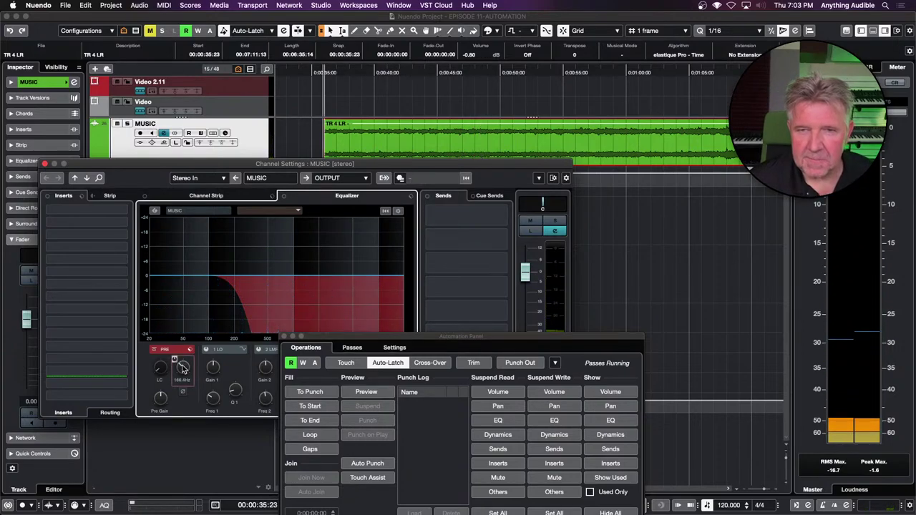
{"action": "left_click_drag", "start_coordinate": [183, 363], "coordinate": [183, 378]}
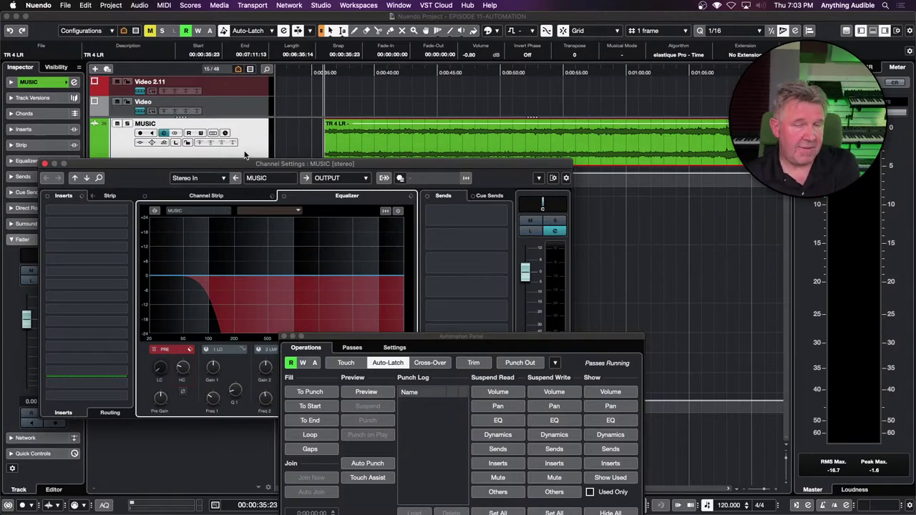
Enable automation writing on MUSIC, reopen its Channel Settings, and set the mode to Touch.
{"action": "left_click", "coordinate": [201, 134]}
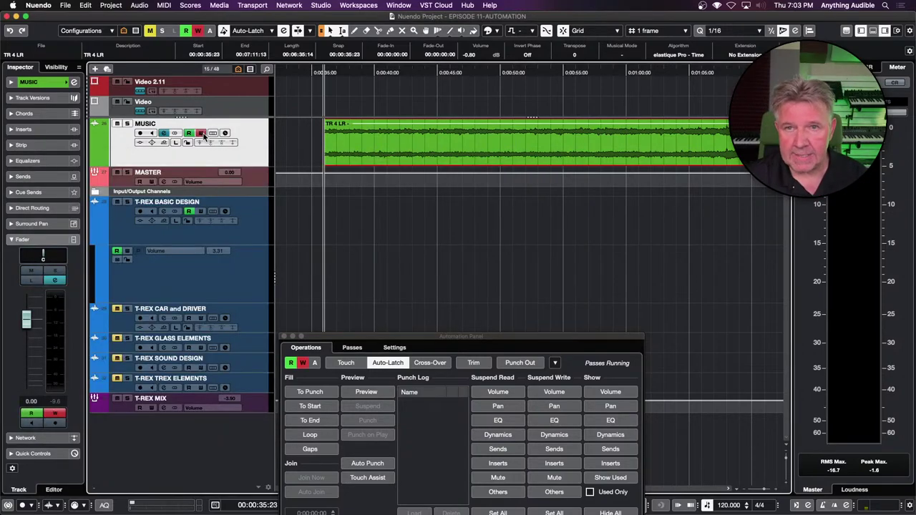
{"action": "left_click", "coordinate": [165, 134]}
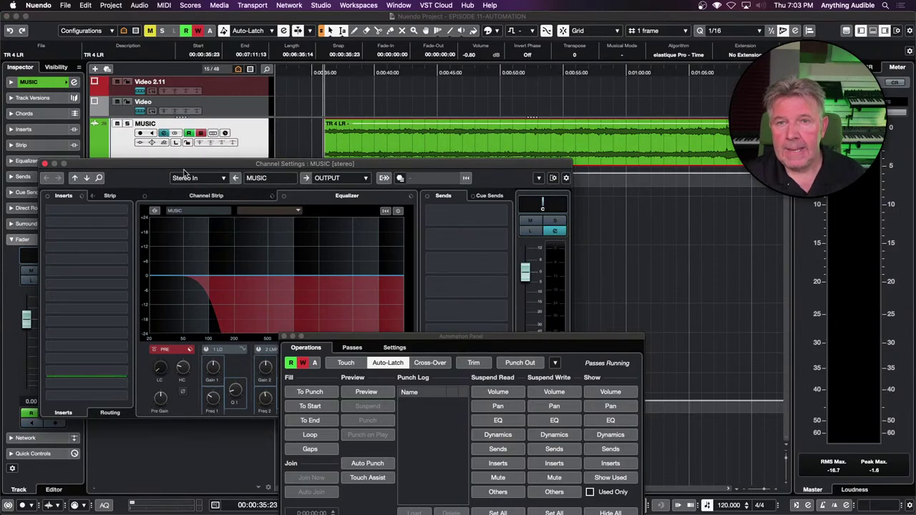
{"action": "left_click_drag", "start_coordinate": [184, 168], "coordinate": [169, 188]}
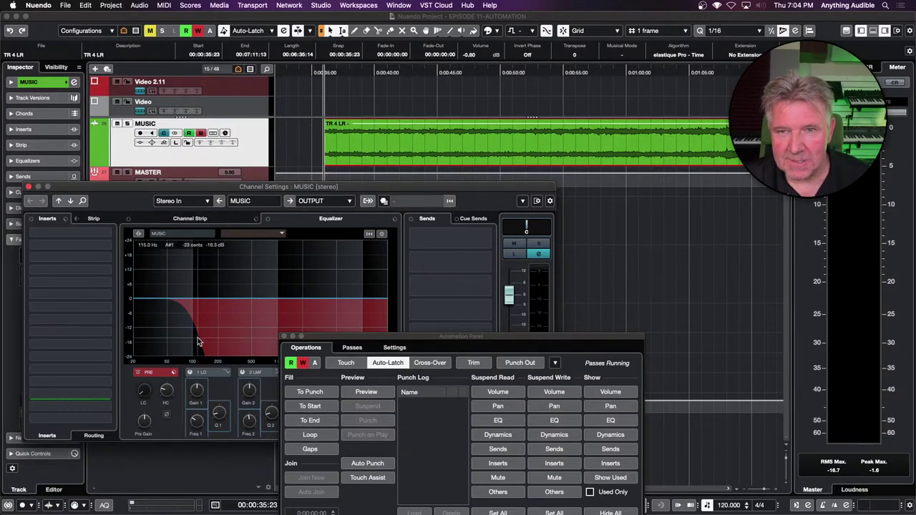
{"action": "left_click", "coordinate": [345, 363]}
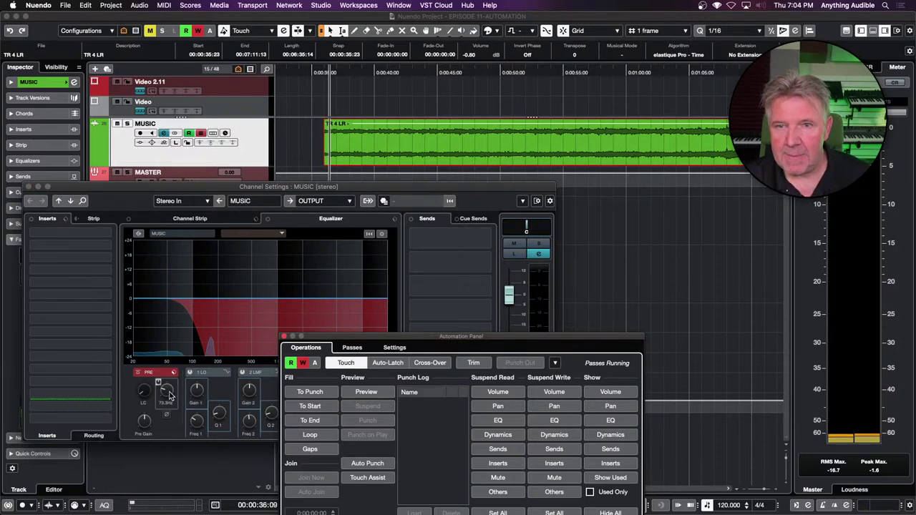
Write a high-cut frequency change as Touch automation on MUSIC, then close Channel Settings.
{"action": "left_click_drag", "start_coordinate": [169, 394], "coordinate": [170, 328]}
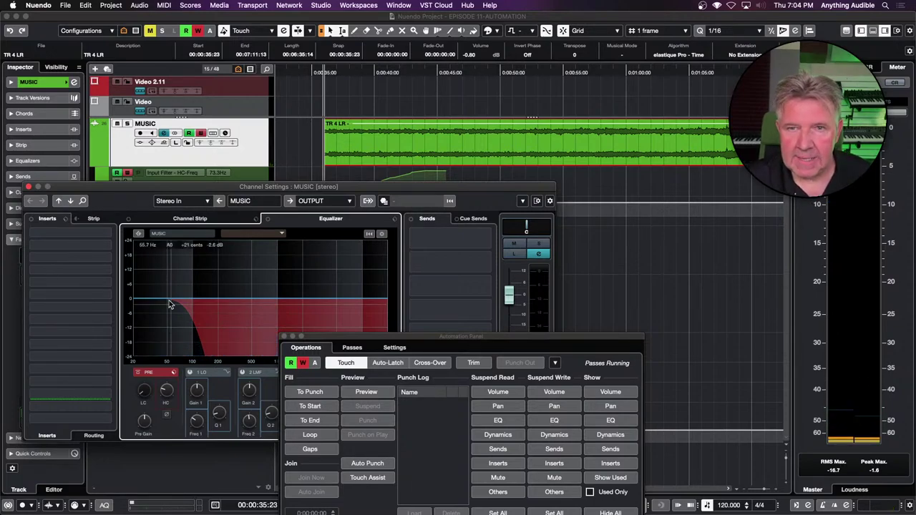
{"action": "left_click_drag", "start_coordinate": [161, 184], "coordinate": [148, 220]}
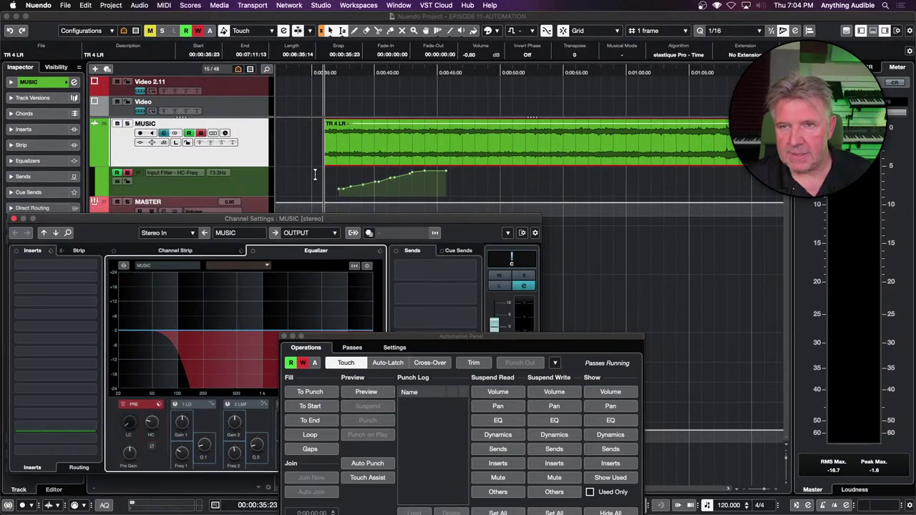
{"action": "key", "text": "e"}
Remove the recorded HC-Freq curve with Delete Automation of Selected Tracks.
{"action": "right_click", "coordinate": [254, 177]}
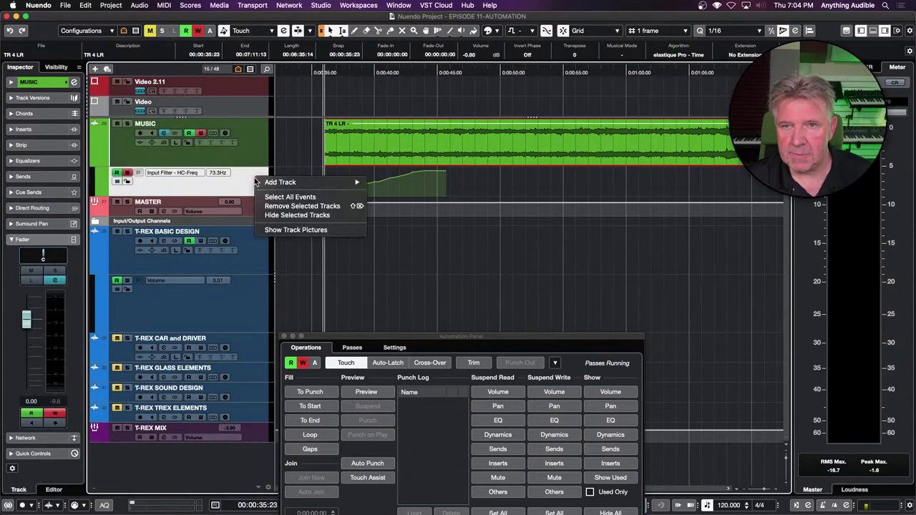
{"action": "left_click", "coordinate": [249, 179]}
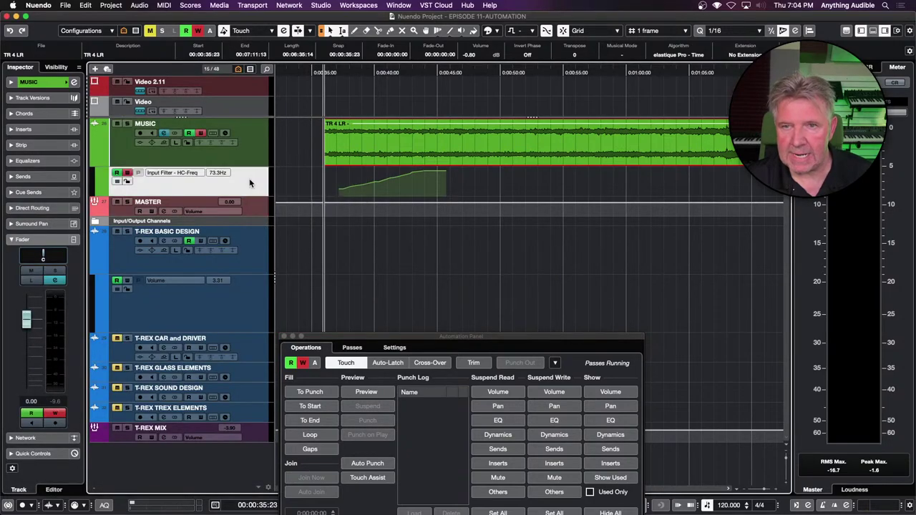
{"action": "left_click", "coordinate": [556, 363]}
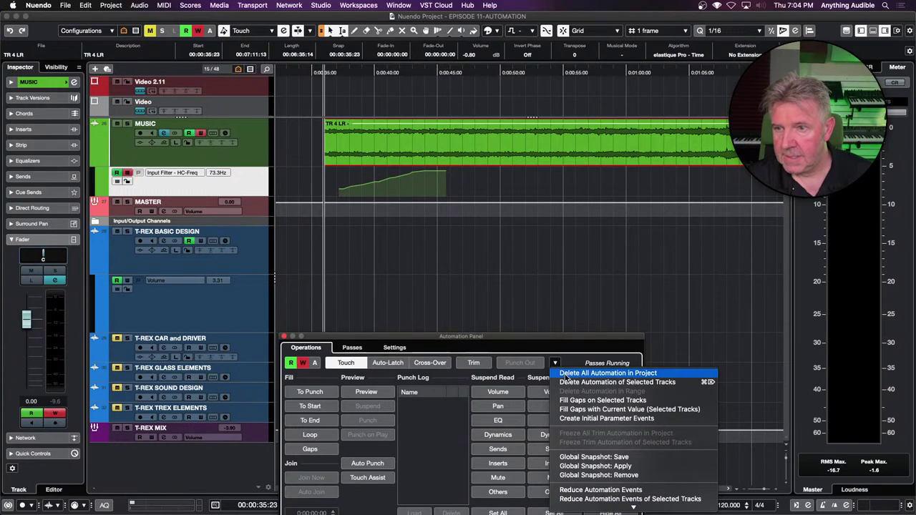
{"action": "left_click", "coordinate": [568, 383]}
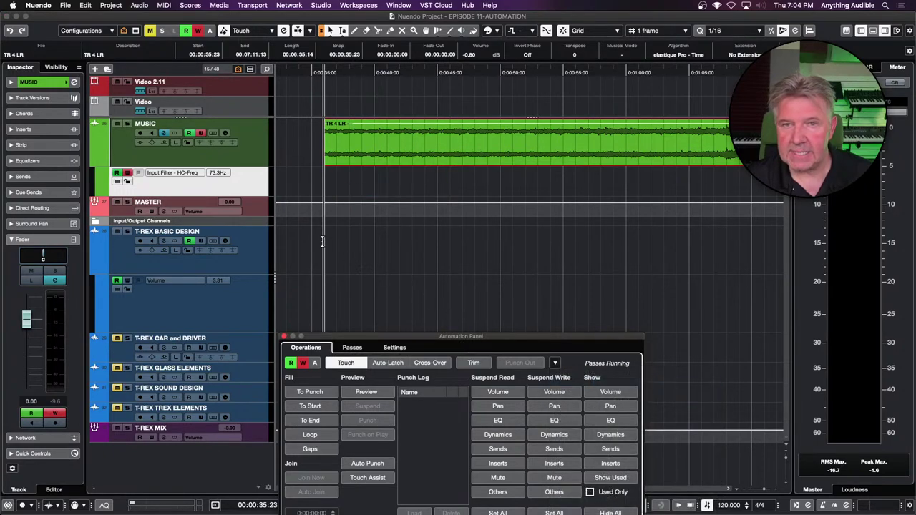
In Auto-Latch mode, record a pass raising the MUSIC high-cut cutoff during playback.
{"action": "left_click", "coordinate": [258, 186]}
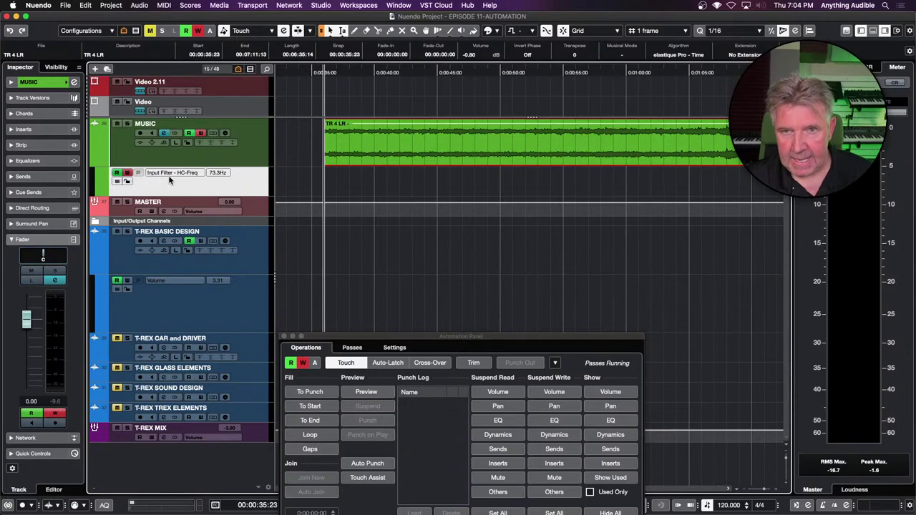
{"action": "left_click", "coordinate": [164, 134]}
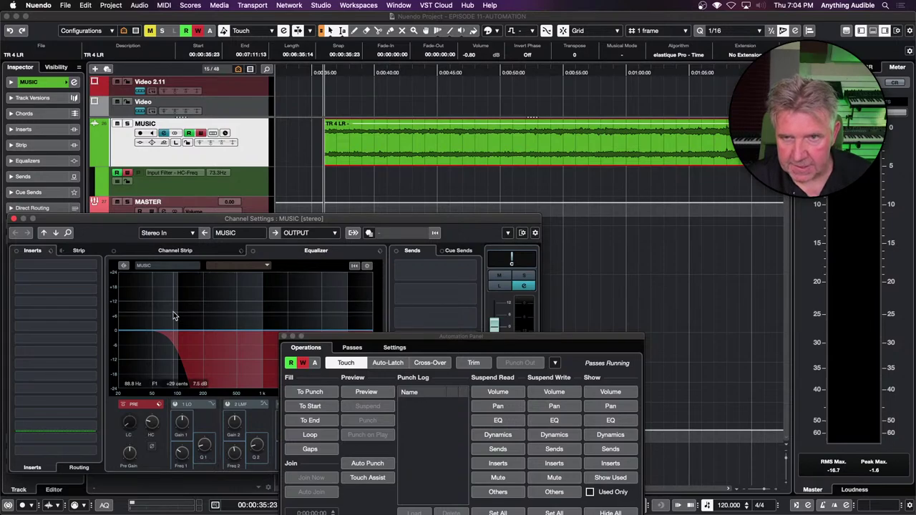
{"action": "left_click", "coordinate": [384, 363]}
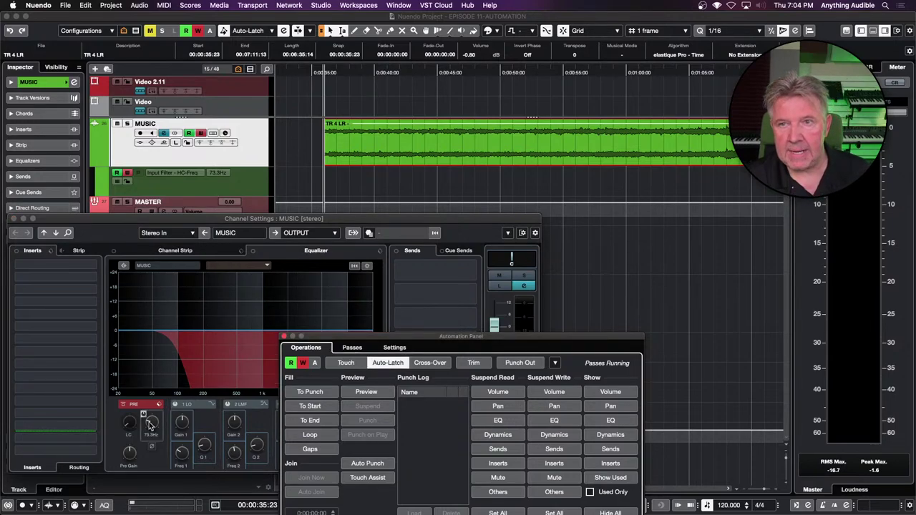
{"action": "key", "text": "space"}
{"action": "left_click_drag", "start_coordinate": [150, 425], "coordinate": [147, 355]}
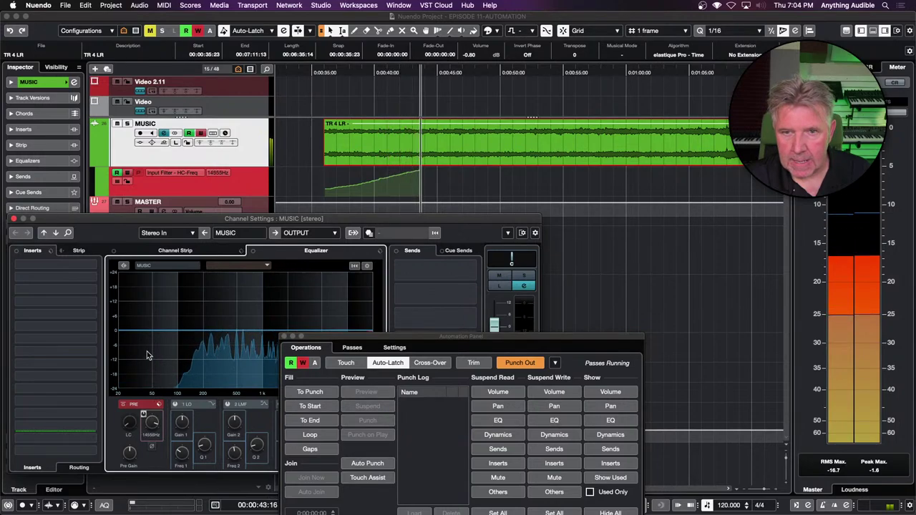
{"action": "key", "text": "space"}
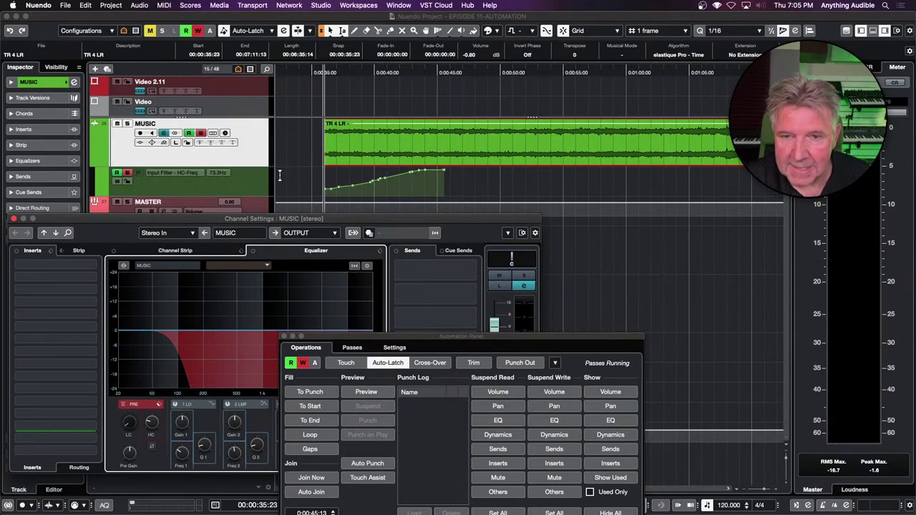
Delete all automation from the selected MUSIC track via the Automation Panel functions.
{"action": "left_click", "coordinate": [206, 181]}
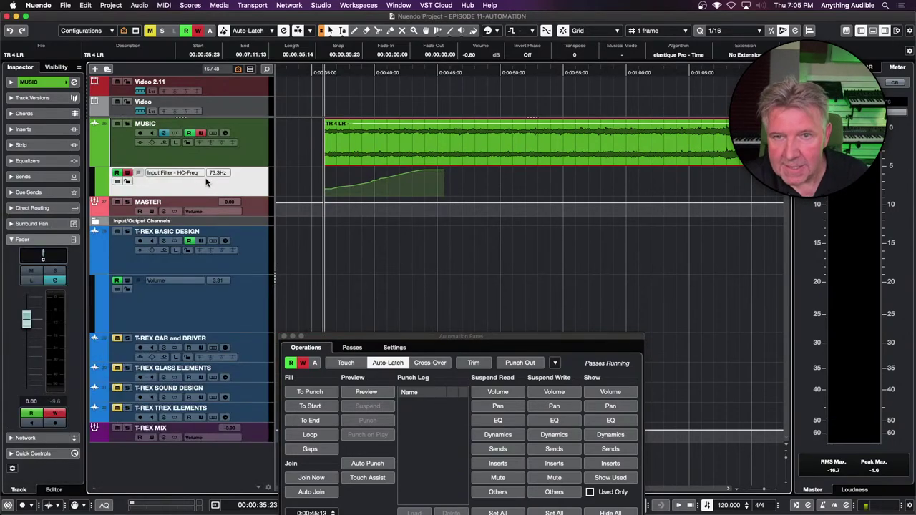
{"action": "left_click", "coordinate": [199, 176]}
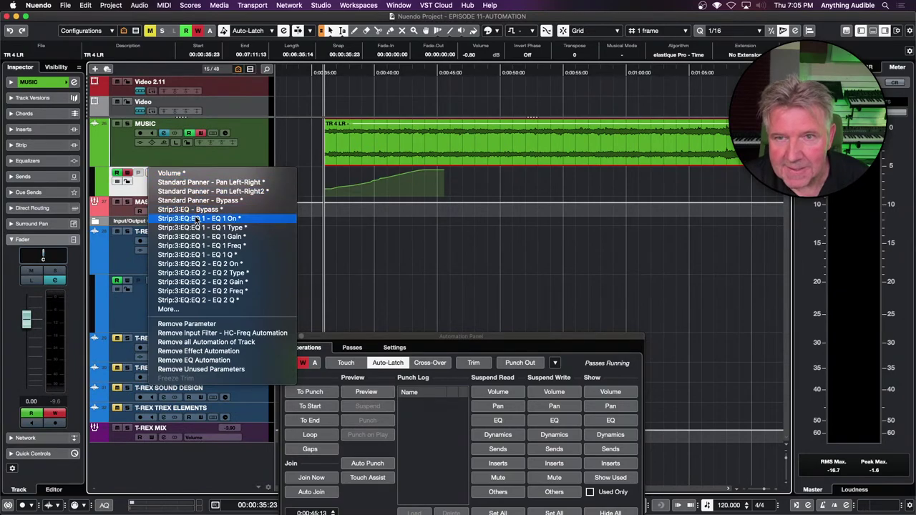
{"action": "left_click", "coordinate": [139, 193]}
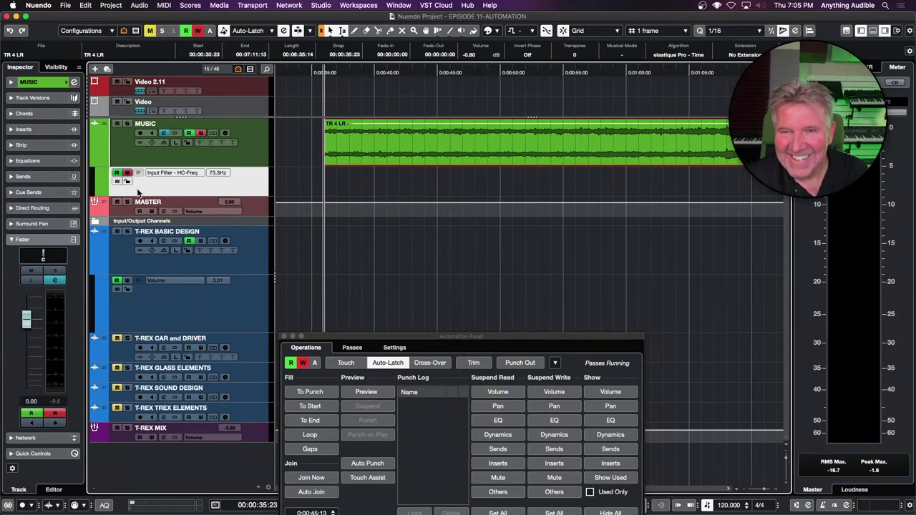
{"action": "left_click", "coordinate": [226, 161]}
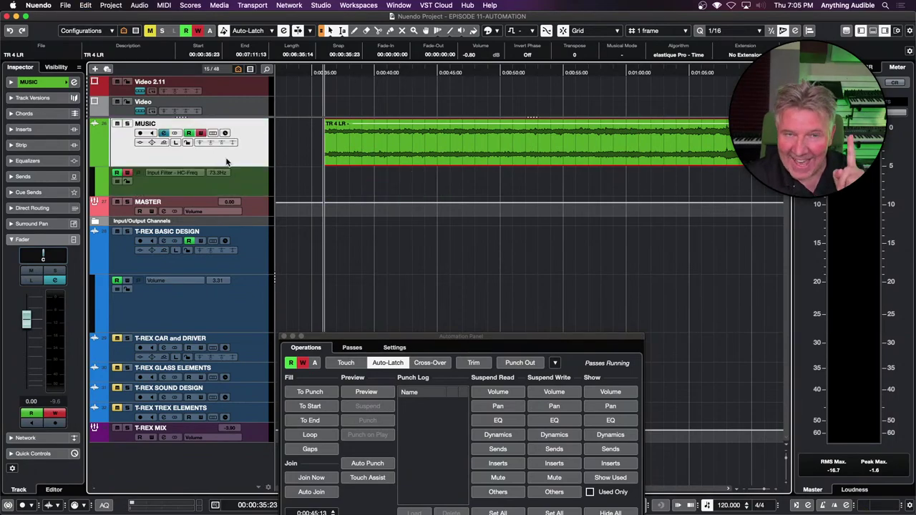
{"action": "right_click", "coordinate": [226, 162]}
{"action": "key", "text": "Escape"}
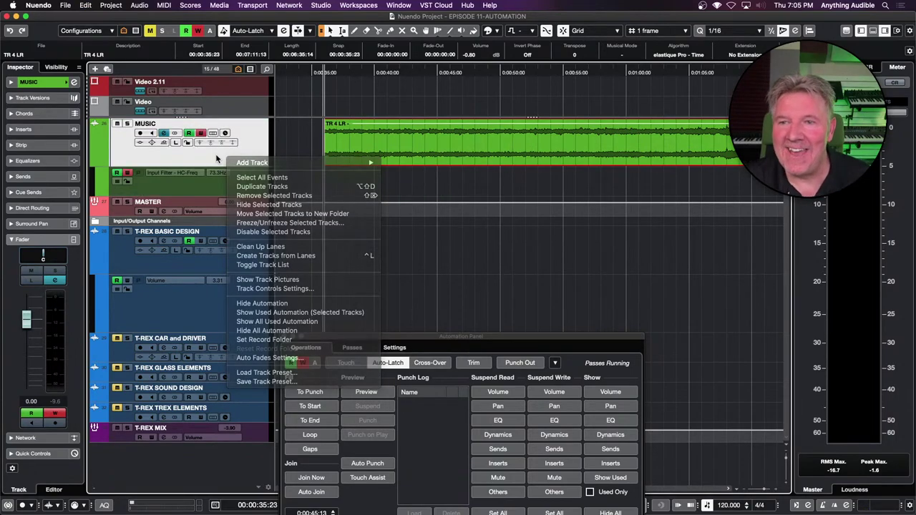
{"action": "left_click", "coordinate": [556, 365]}
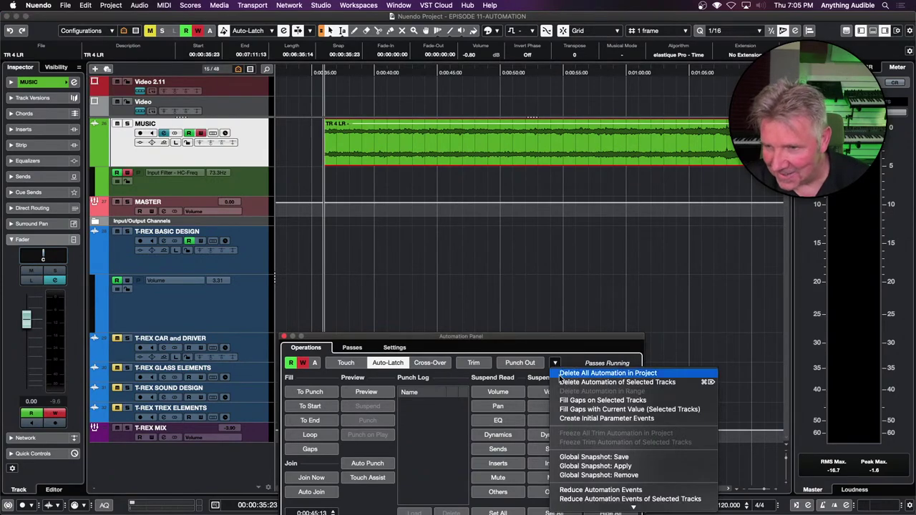
{"action": "left_click", "coordinate": [562, 383]}
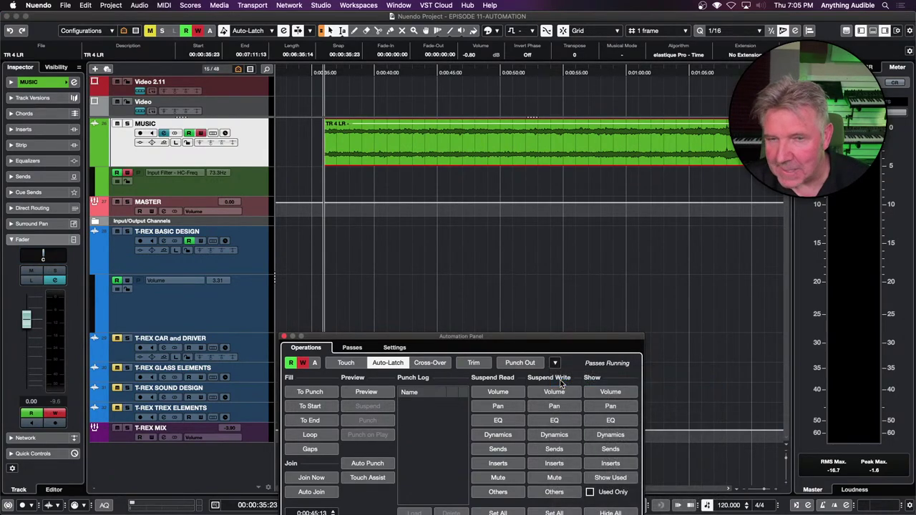
Reopen the MUSIC track's Channel Settings showing the input filter and EQ.
{"action": "left_click", "coordinate": [192, 174]}
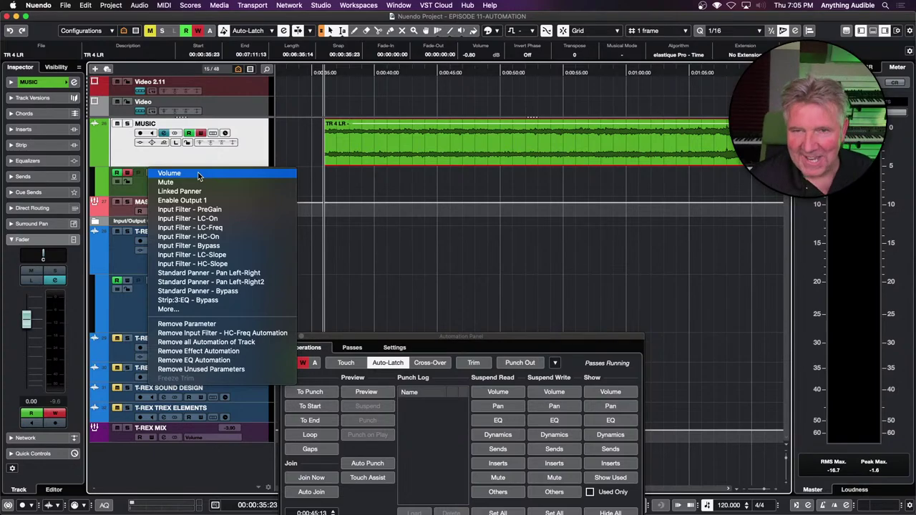
{"action": "left_click", "coordinate": [199, 156]}
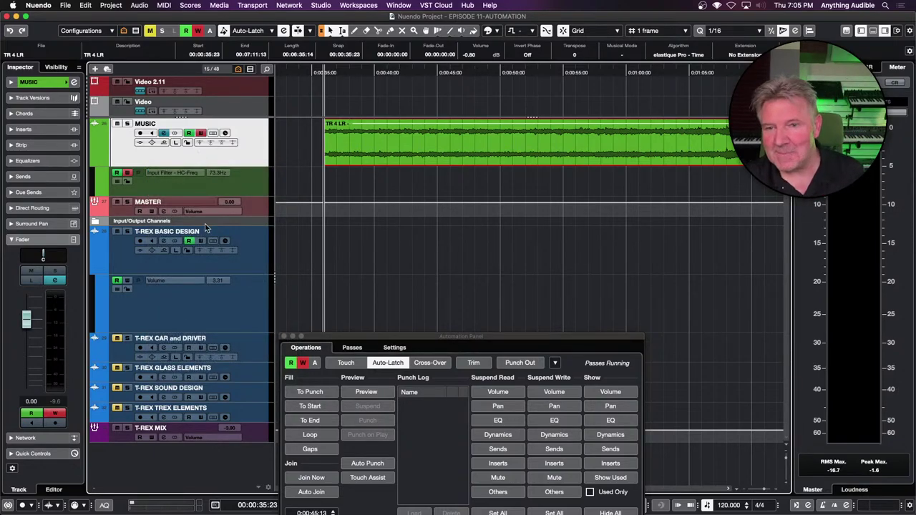
{"action": "left_click", "coordinate": [164, 133]}
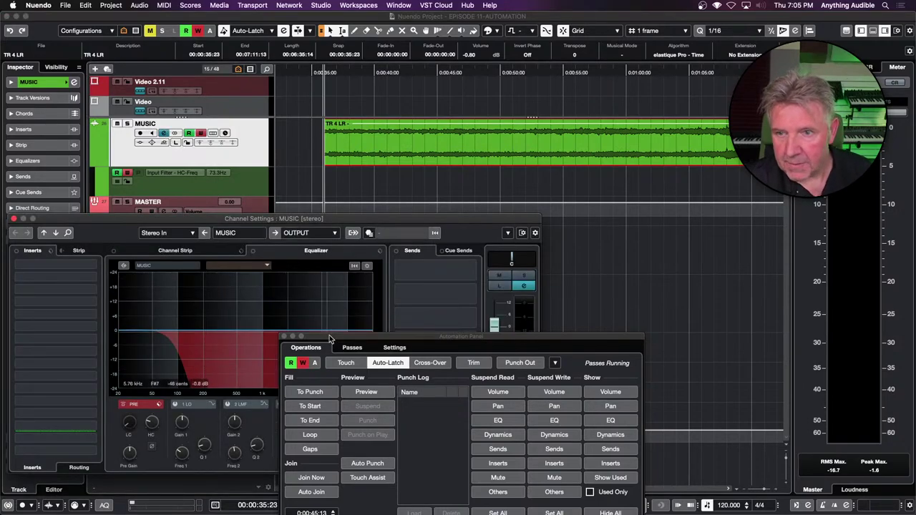
Record a sweep of the input filter frequency on MUSIC during playback.
{"action": "left_click", "coordinate": [387, 365]}
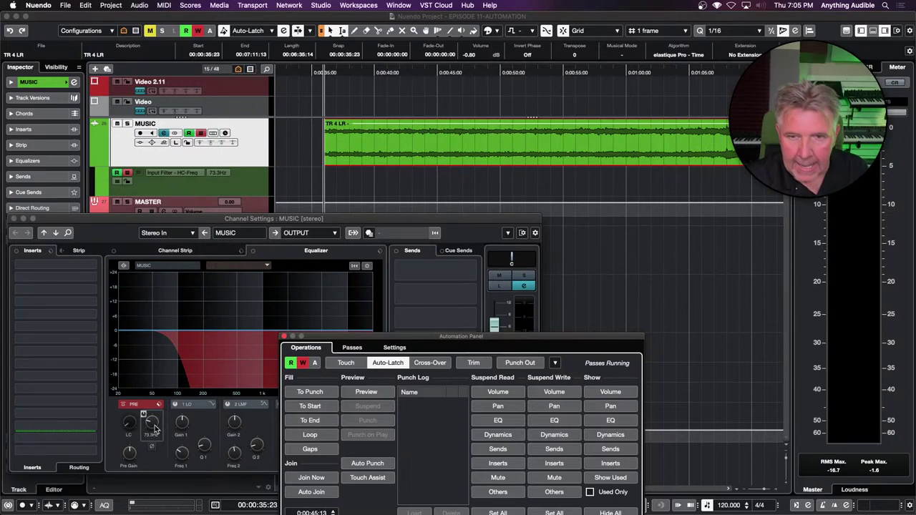
{"action": "key", "text": "space"}
{"action": "left_click_drag", "start_coordinate": [154, 428], "coordinate": [152, 358]}
{"action": "key", "text": "space"}
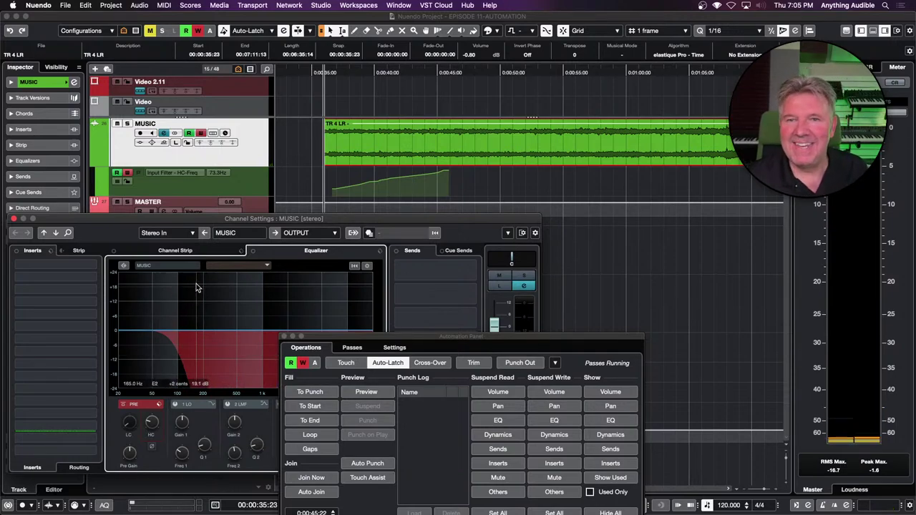
Undo the written filter ramp, leaving the HC-Freq lane empty, and place the cursor at 00:00:35:20.
{"action": "left_click", "coordinate": [257, 153]}
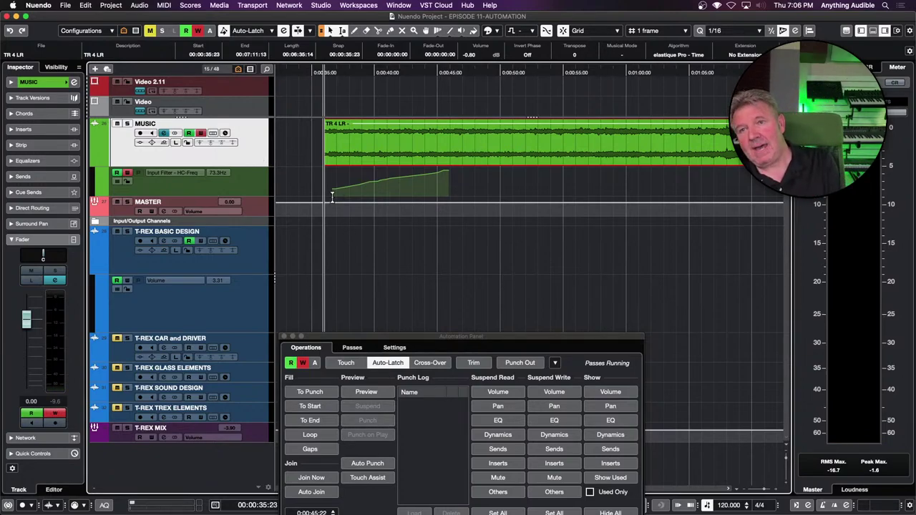
{"action": "left_click_drag", "start_coordinate": [313, 172], "coordinate": [353, 179]}
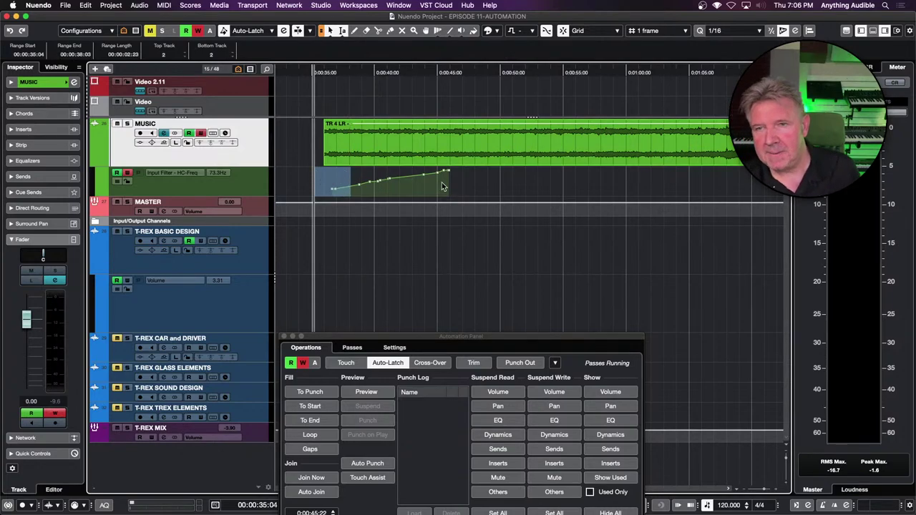
{"action": "left_click", "coordinate": [459, 178]}
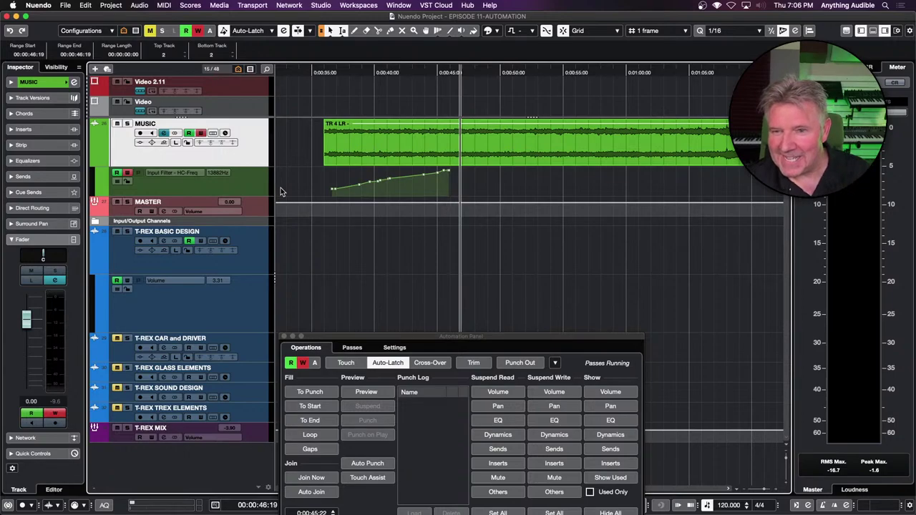
{"action": "left_click", "coordinate": [428, 111]}
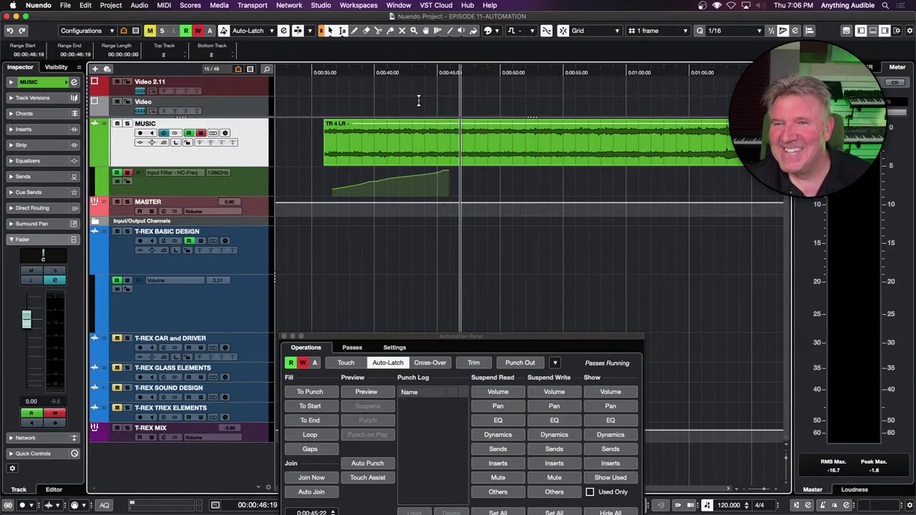
{"action": "key", "text": "ctrl+z"}
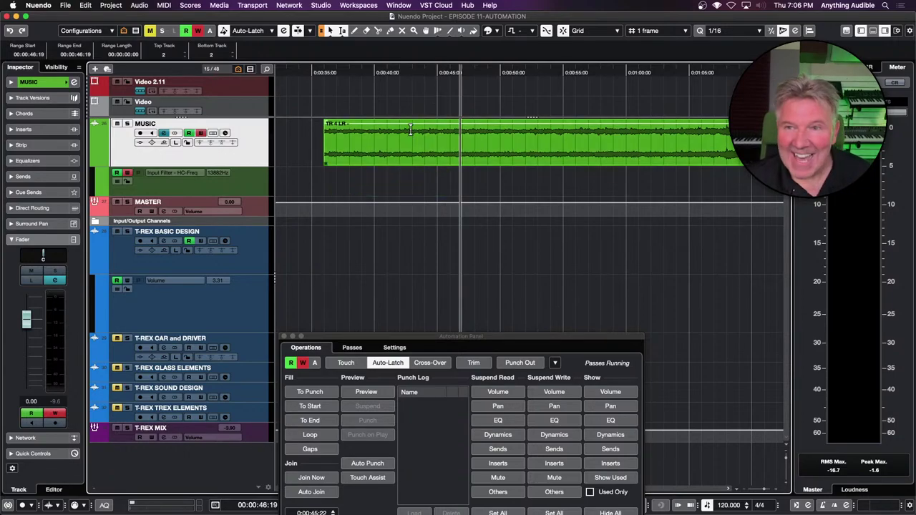
{"action": "left_click", "coordinate": [322, 180]}
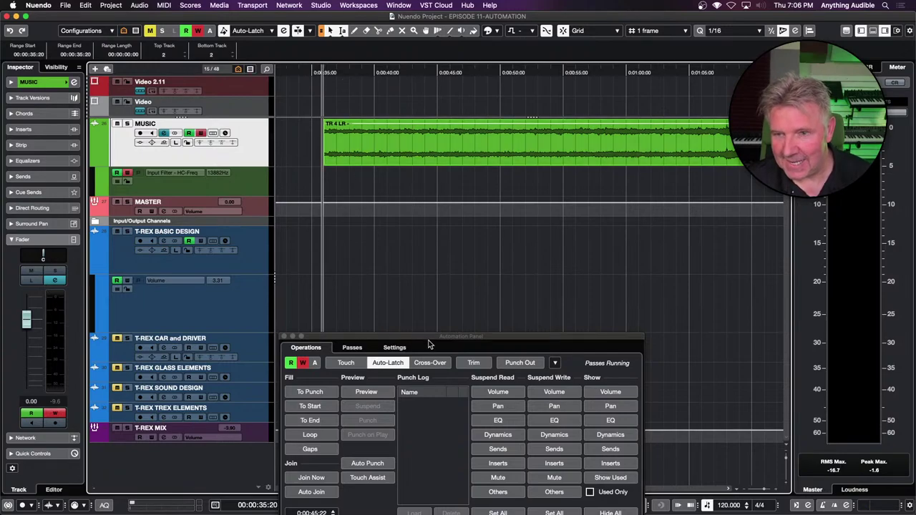
{"action": "left_click", "coordinate": [555, 363]}
{"action": "left_click", "coordinate": [557, 344]}
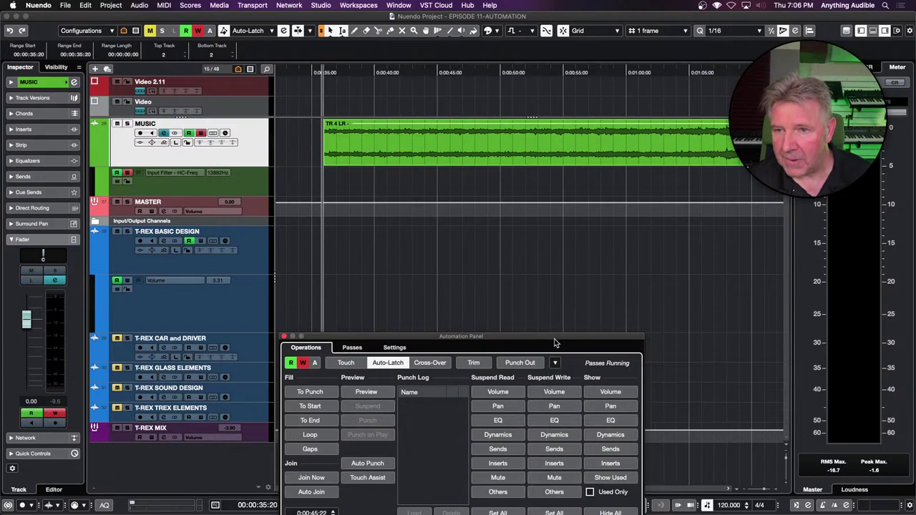
Turn off Use Virgin Territory in the Automation Panel settings.
{"action": "left_click", "coordinate": [395, 348]}
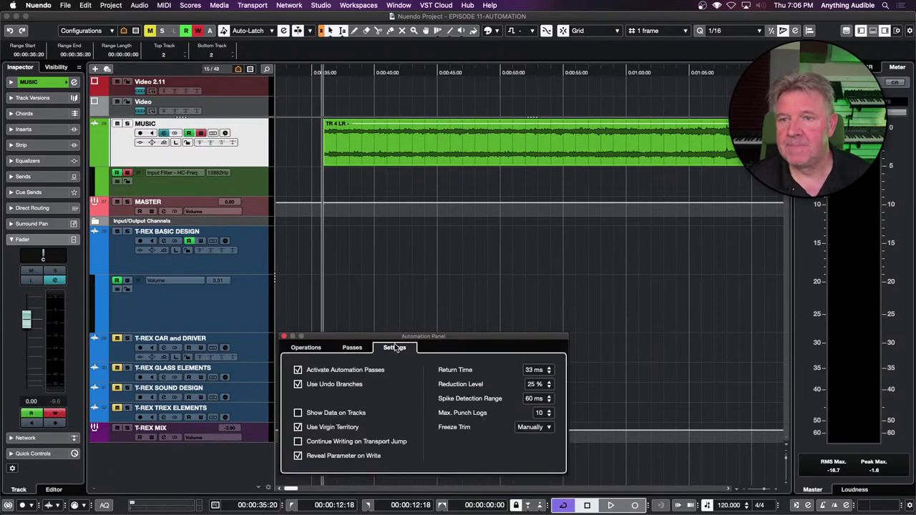
{"action": "left_click", "coordinate": [298, 427]}
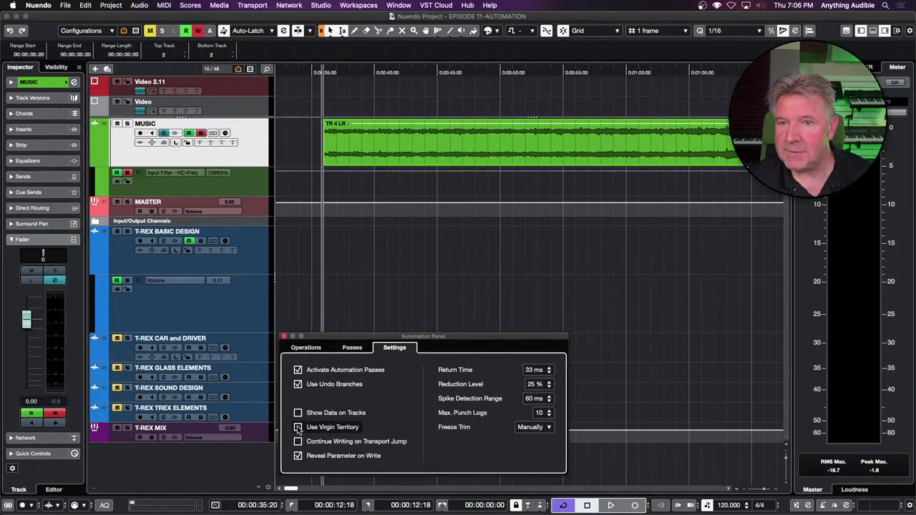
{"action": "left_click", "coordinate": [301, 188]}
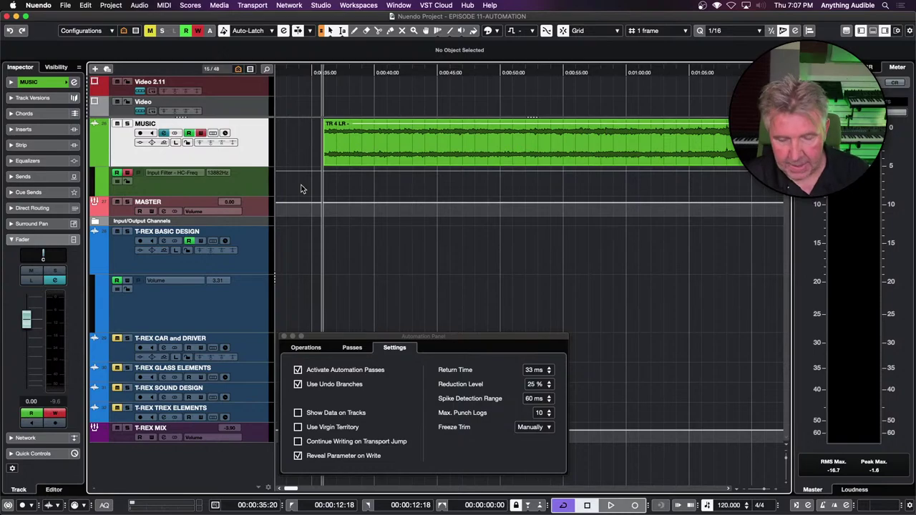
Zoom in around the TR 4 LR clip and reopen the MUSIC Channel Settings.
{"action": "key", "text": "g"}
{"action": "key", "text": "g"}
{"action": "key", "text": "g"}
{"action": "key", "text": "g"}
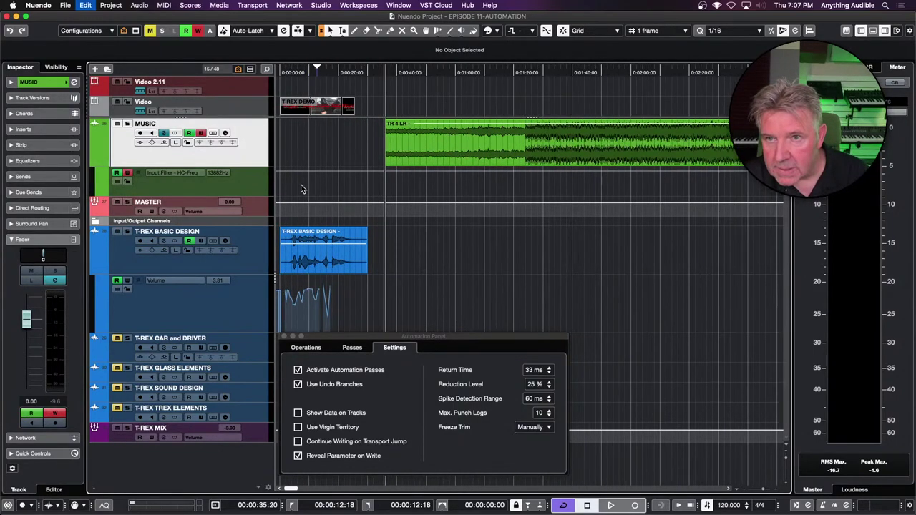
{"action": "key", "text": "h"}
{"action": "key", "text": "h"}
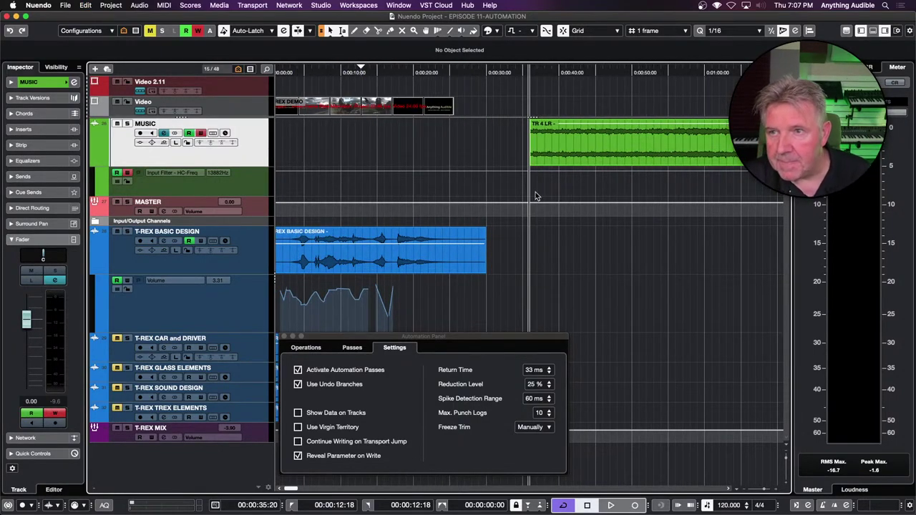
{"action": "left_click", "coordinate": [557, 162]}
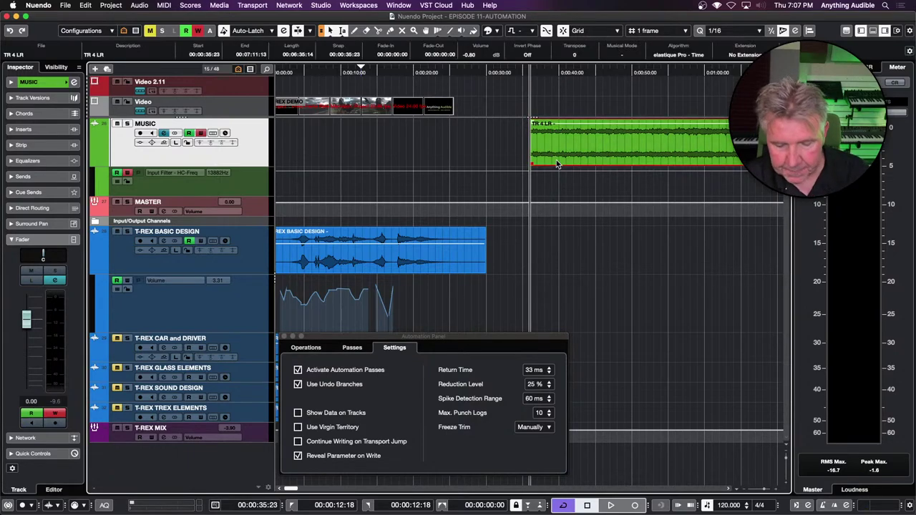
{"action": "key", "text": "h"}
{"action": "key", "text": "h"}
{"action": "key", "text": "h"}
{"action": "key", "text": "h"}
{"action": "key", "text": "h"}
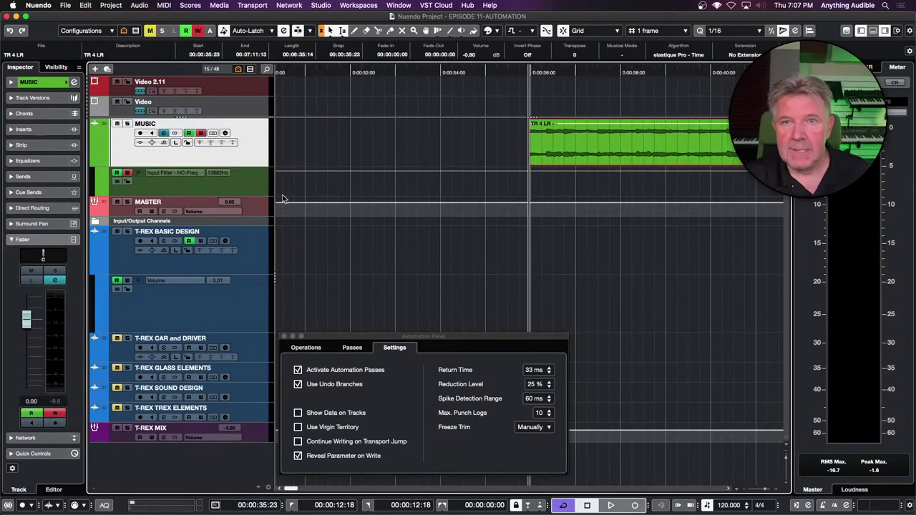
{"action": "left_click", "coordinate": [165, 134]}
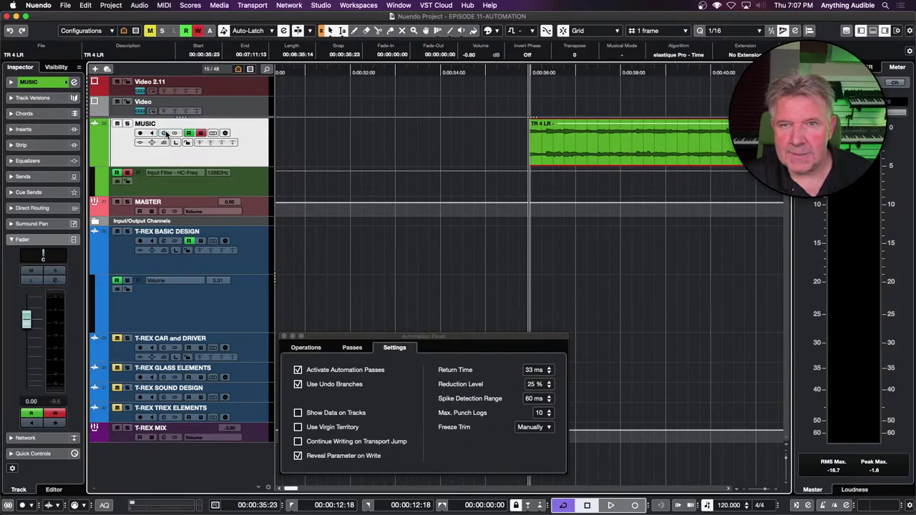
{"action": "left_click", "coordinate": [165, 134]}
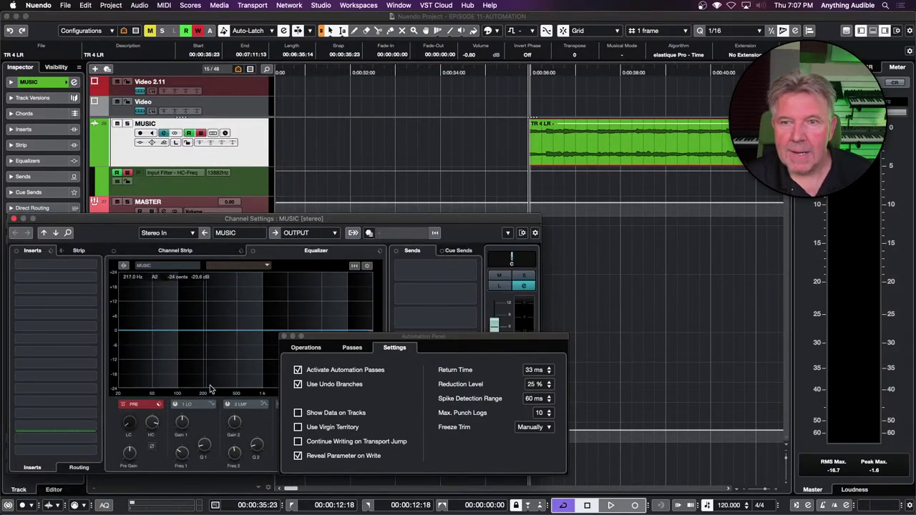
Set the high-cut to 1179 Hz, then record a playback pass sweeping it down to 648.1 Hz.
{"action": "key", "text": "space"}
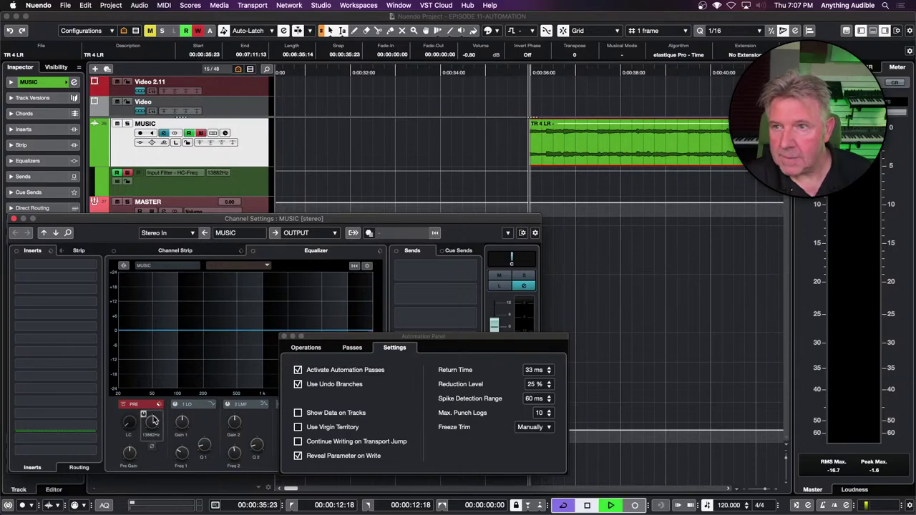
{"action": "key", "text": "space"}
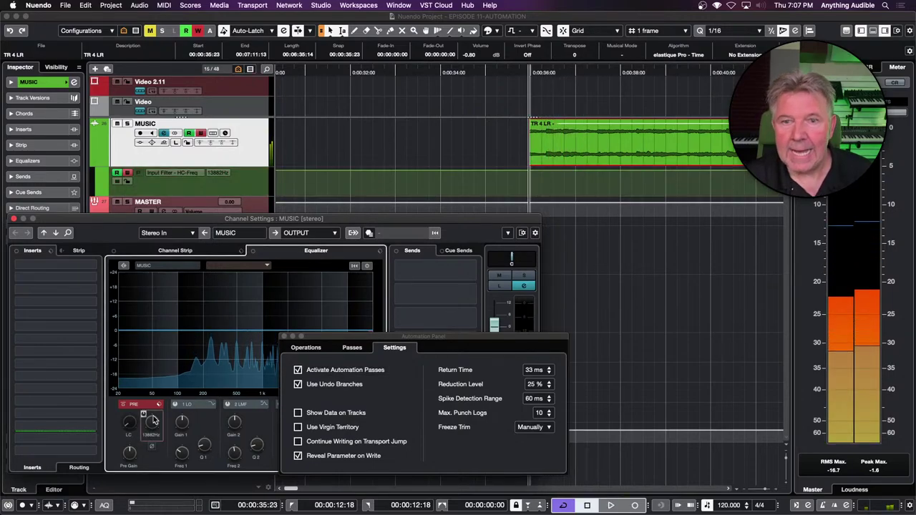
{"action": "left_click_drag", "start_coordinate": [153, 421], "coordinate": [146, 479]}
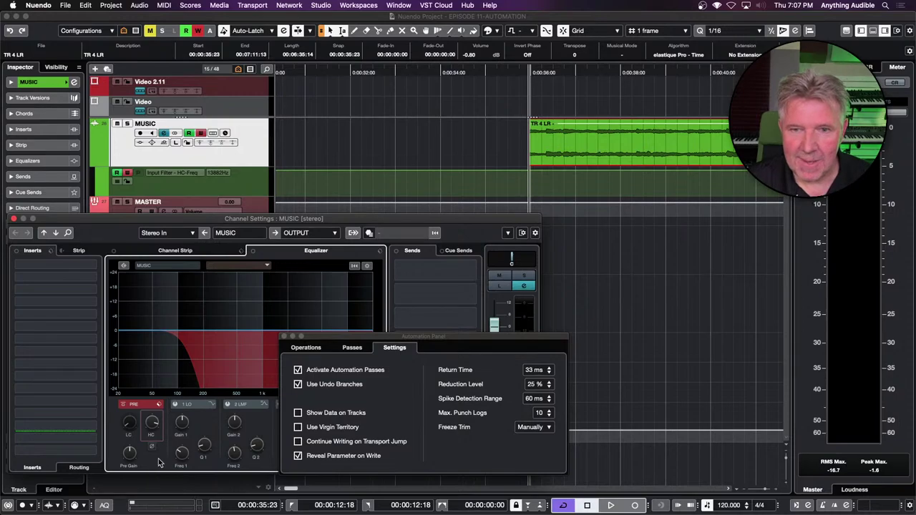
{"action": "mouse_move", "coordinate": [154, 426]}
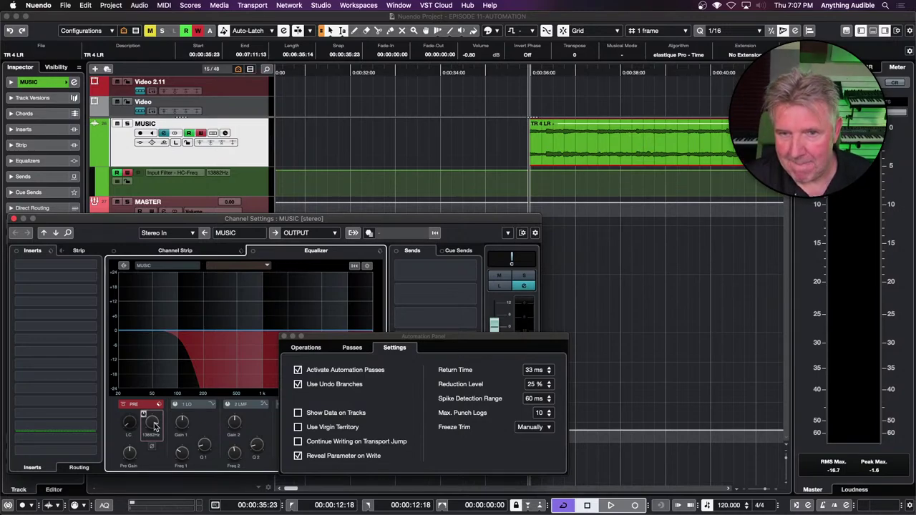
{"action": "key", "text": "space"}
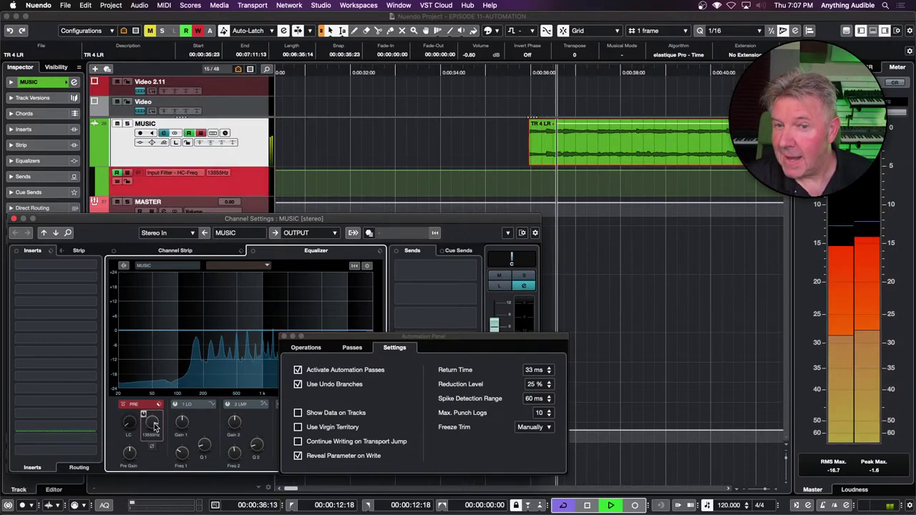
{"action": "left_click_drag", "start_coordinate": [154, 422], "coordinate": [145, 451]}
{"action": "key", "text": "space"}
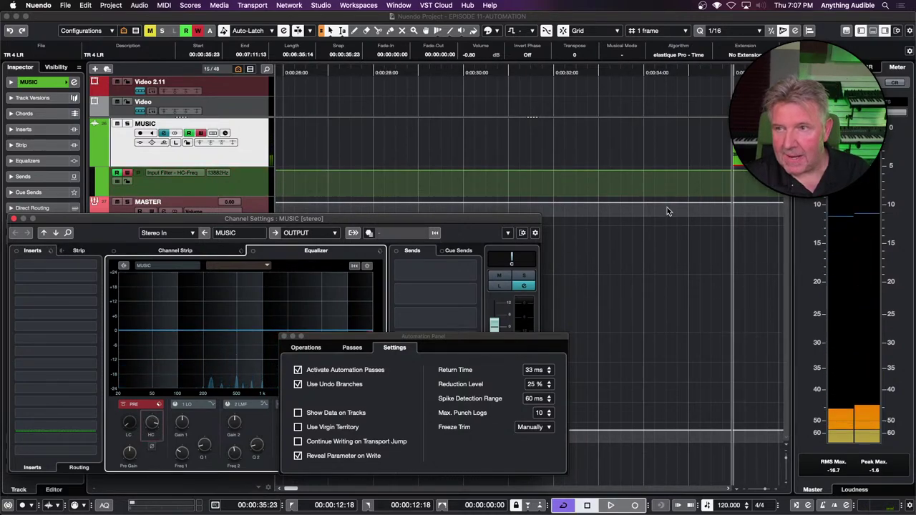
Lower the HC-Freq automation point near the playhead to 50.0 Hz.
{"action": "left_click", "coordinate": [687, 189]}
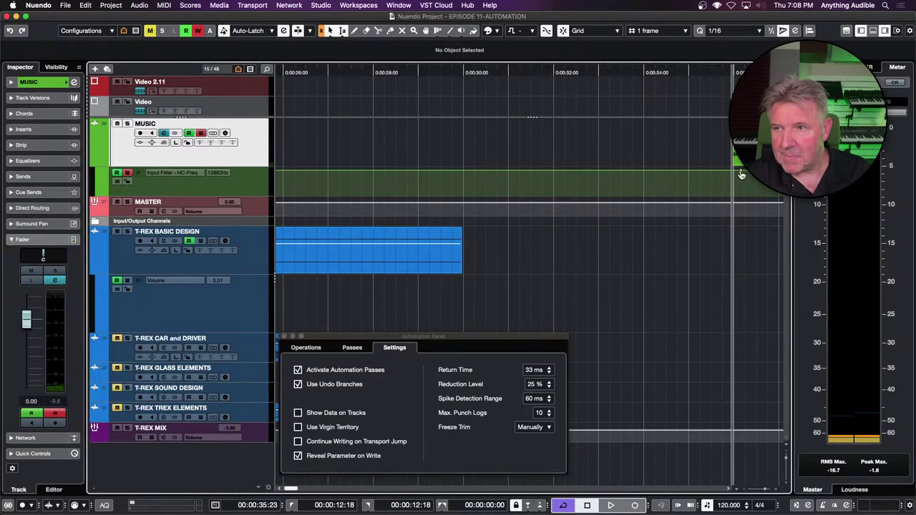
{"action": "left_click", "coordinate": [741, 182]}
{"action": "left_click_drag", "start_coordinate": [741, 182], "coordinate": [741, 217]}
{"action": "left_click", "coordinate": [706, 177]}
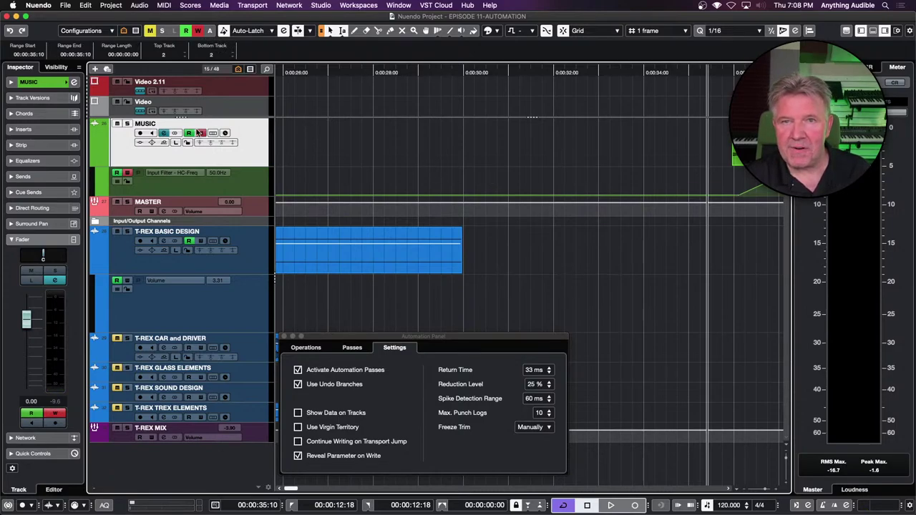
Reopen MUSIC Channel Settings, audition the edited automation, and close the Automation Panel.
{"action": "left_click", "coordinate": [166, 135]}
{"action": "left_click", "coordinate": [164, 134]}
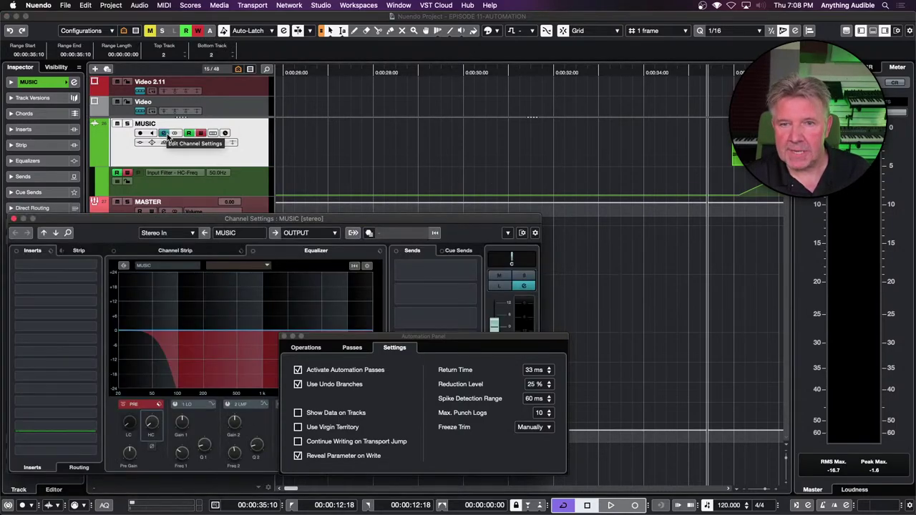
{"action": "key", "text": "space"}
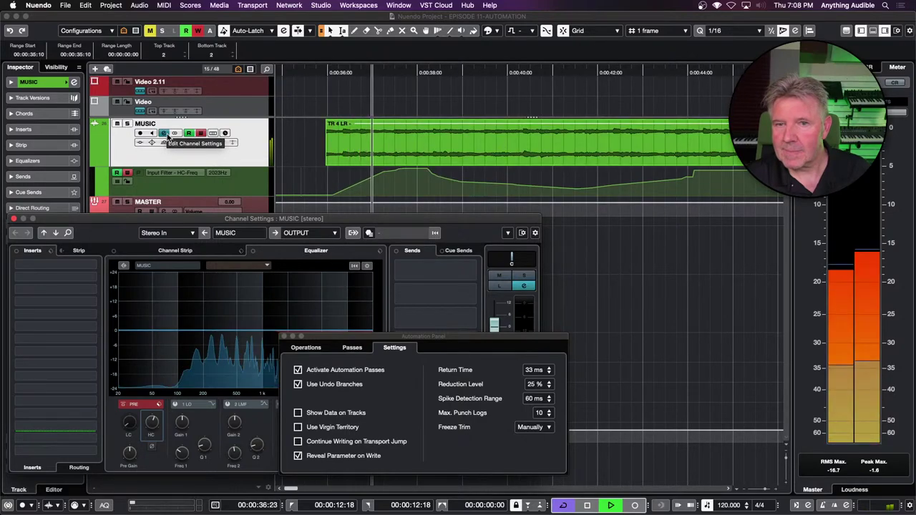
{"action": "key", "text": "space"}
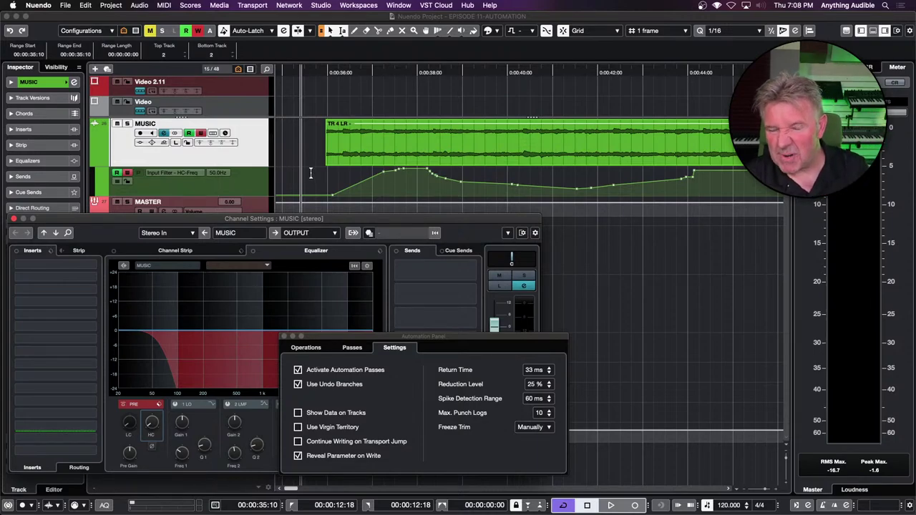
{"action": "left_click", "coordinate": [284, 336]}
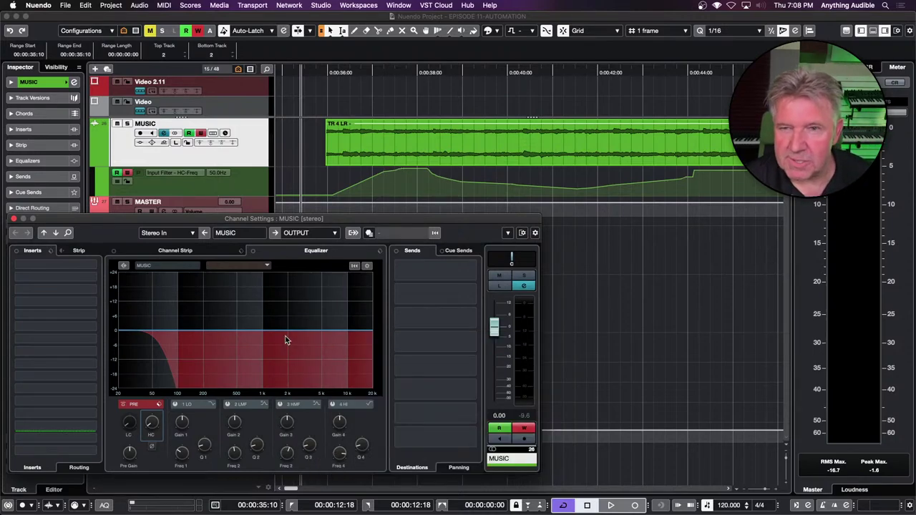
Close the MUSIC Channel Settings and turn off MUSIC's automation write and read.
{"action": "left_click", "coordinate": [13, 219]}
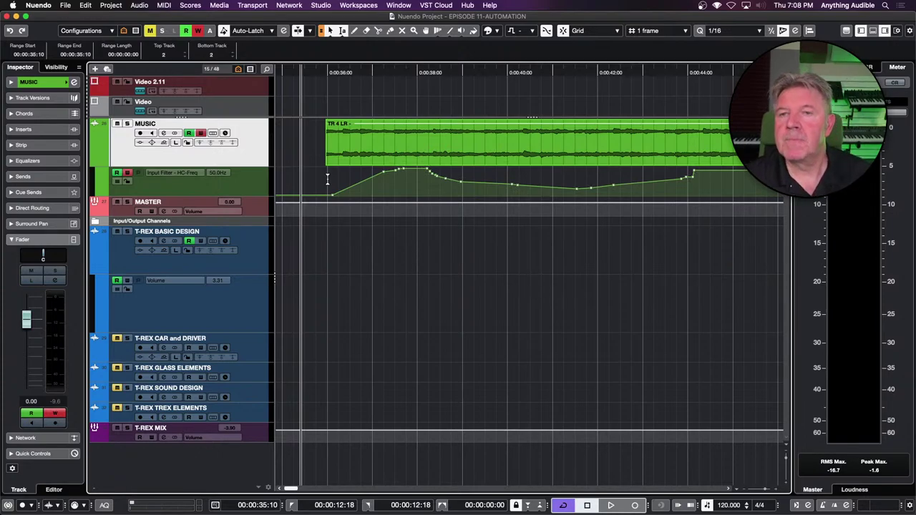
{"action": "left_click", "coordinate": [201, 133]}
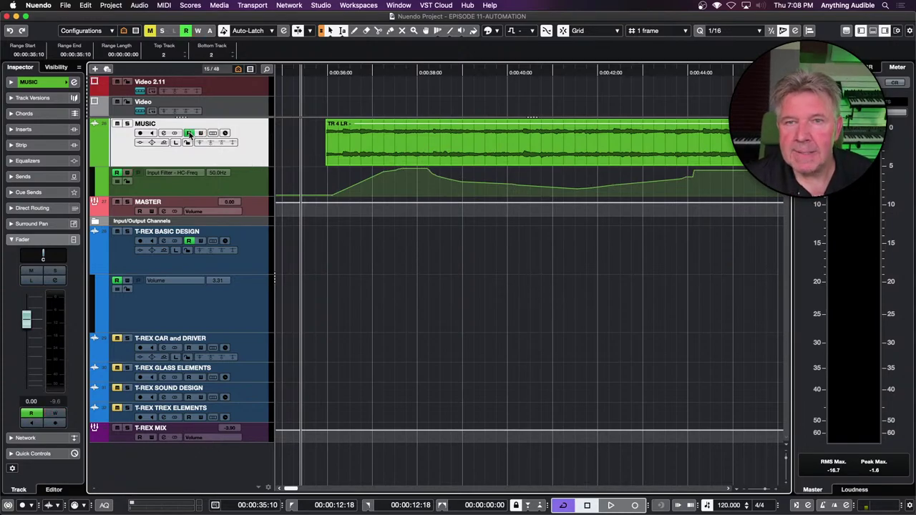
{"action": "left_click", "coordinate": [188, 133]}
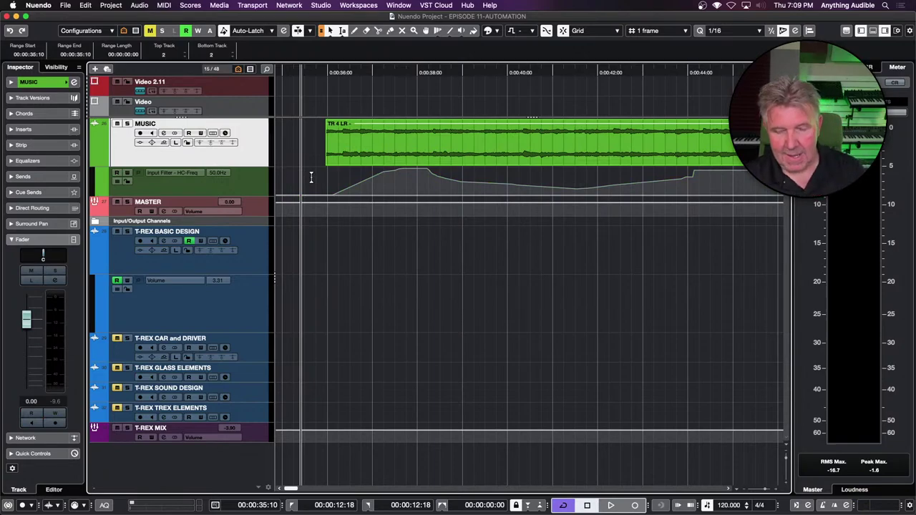
{"action": "key", "text": "g"}
{"action": "key", "text": "g"}
{"action": "key", "text": "g"}
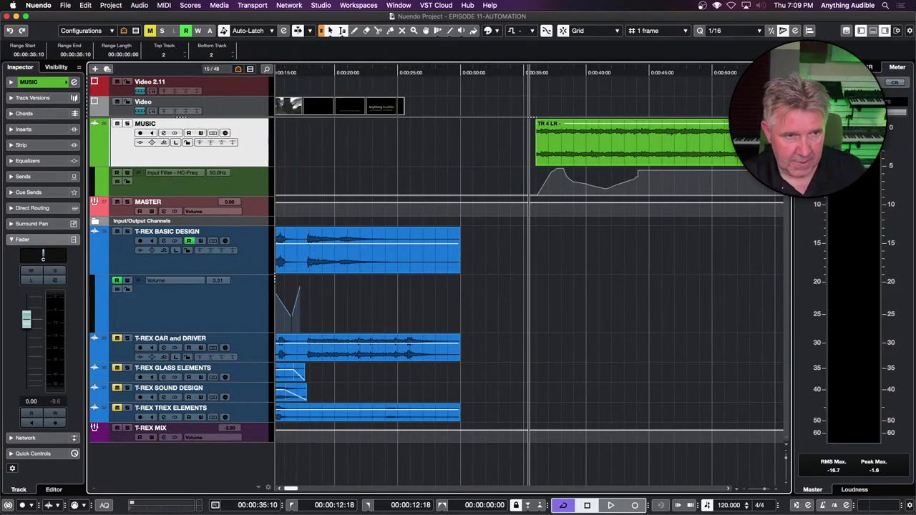
Reopen the Automation Panel, try Cross-Over mode, then return to Auto-Latch.
{"action": "left_click", "coordinate": [284, 30]}
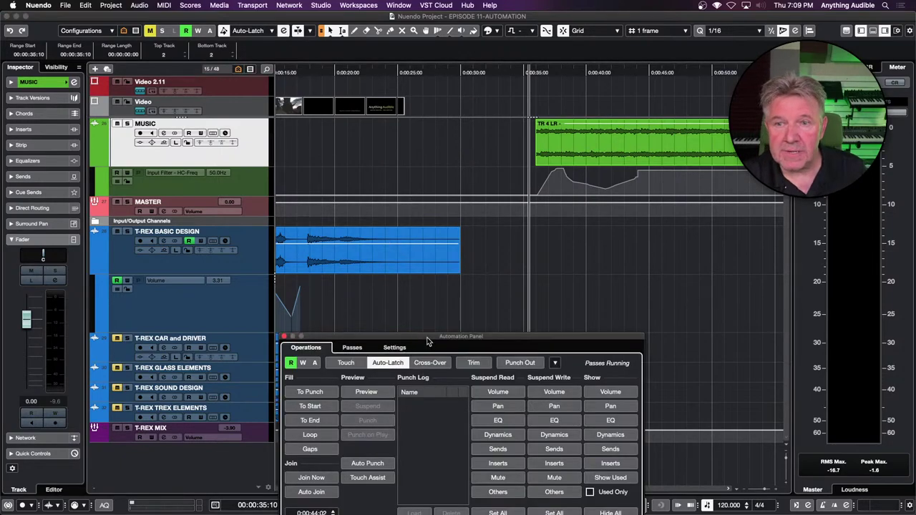
{"action": "left_click_drag", "start_coordinate": [428, 342], "coordinate": [420, 297]}
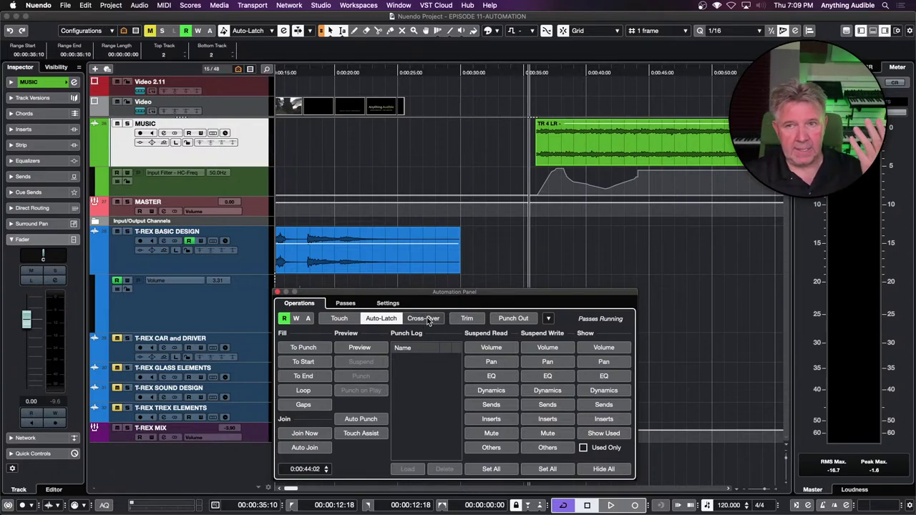
{"action": "left_click", "coordinate": [424, 319]}
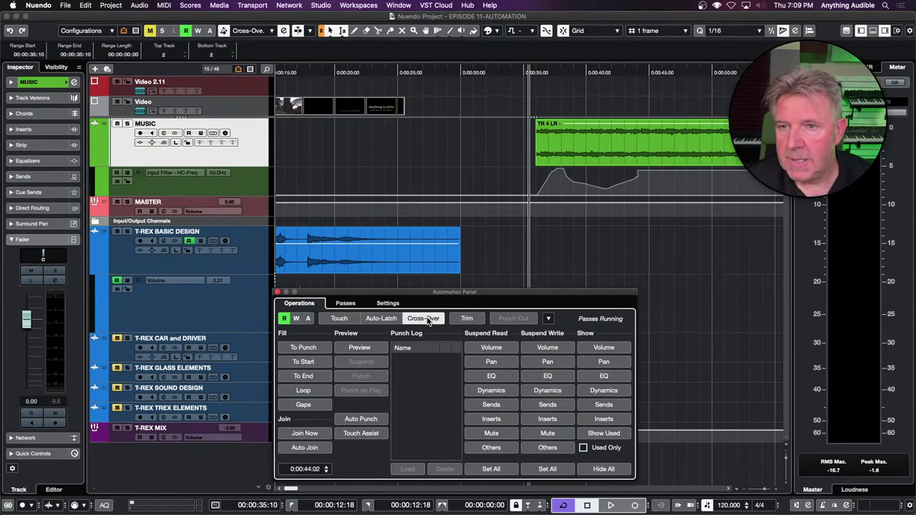
{"action": "left_click", "coordinate": [381, 319]}
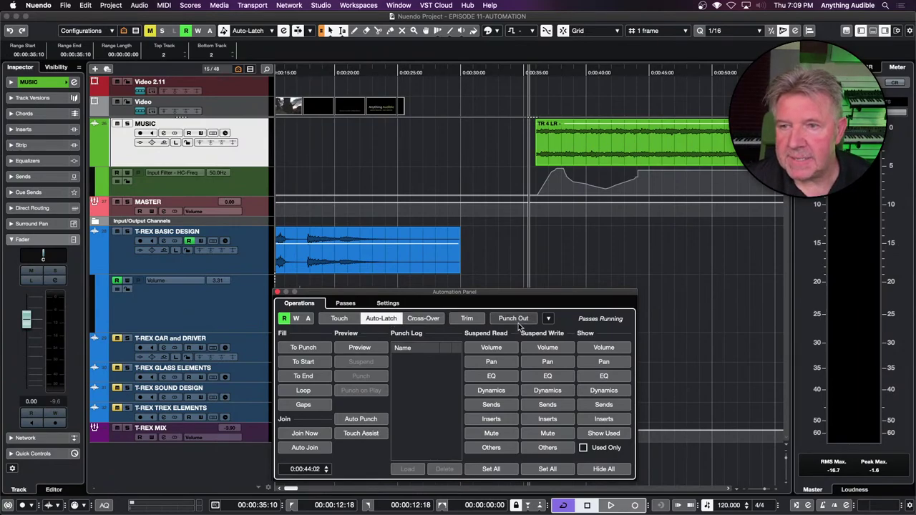
Select the TR 4 LR event, preview it, and enable automation writing on MUSIC.
{"action": "left_click", "coordinate": [557, 162]}
{"action": "key", "text": "space"}
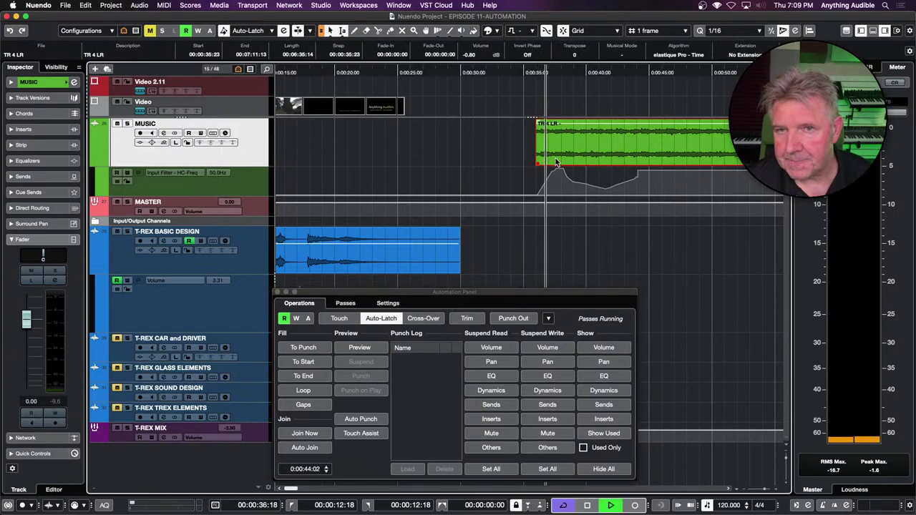
{"action": "key", "text": "space"}
{"action": "left_click", "coordinate": [199, 134]}
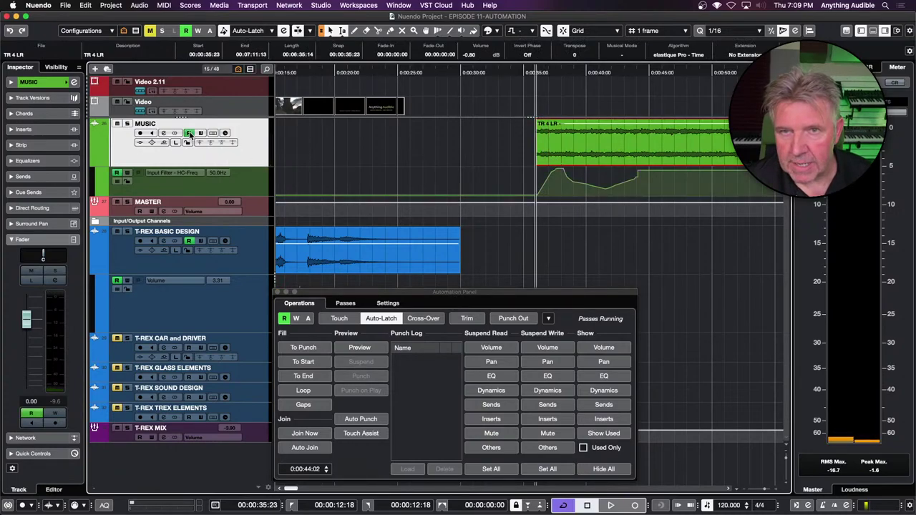
During a latch pass, dip MUSIC volume to -8.64 dB and punch out.
{"action": "key", "text": "space"}
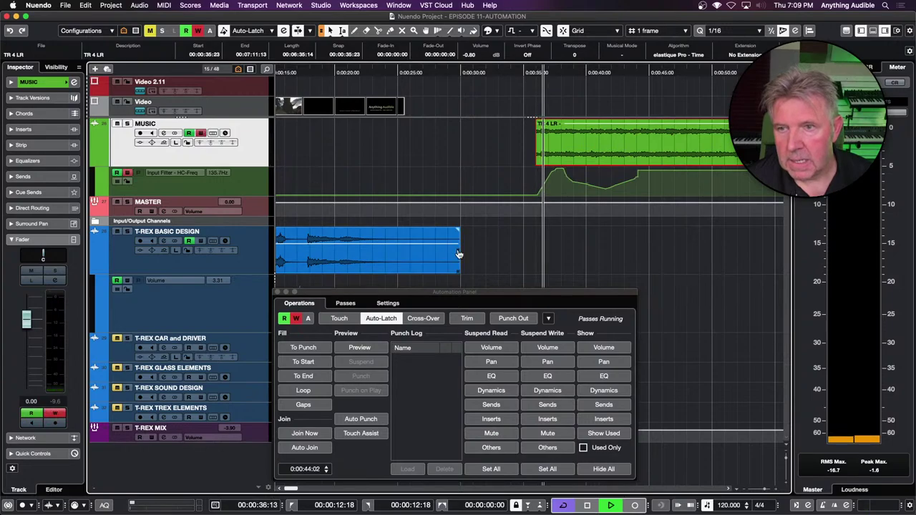
{"action": "left_click", "coordinate": [528, 323]}
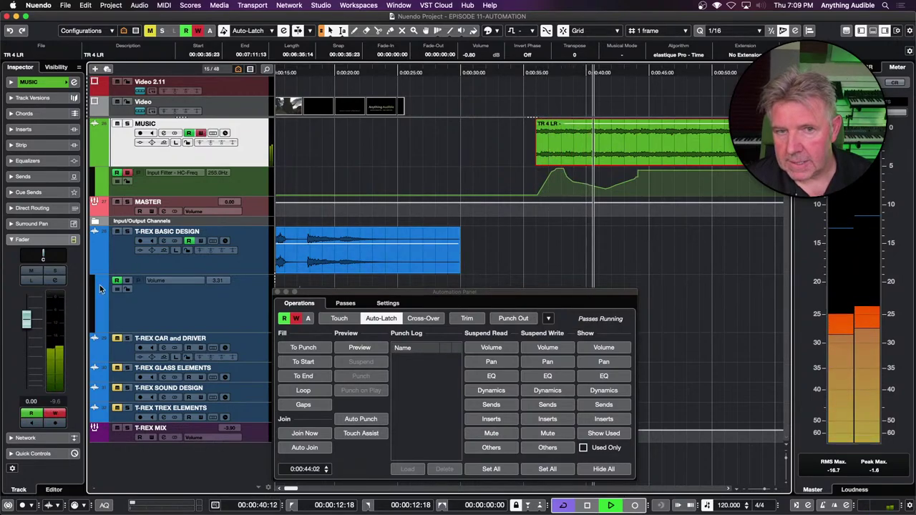
{"action": "left_click", "coordinate": [27, 321]}
{"action": "left_click_drag", "start_coordinate": [29, 326], "coordinate": [29, 340]}
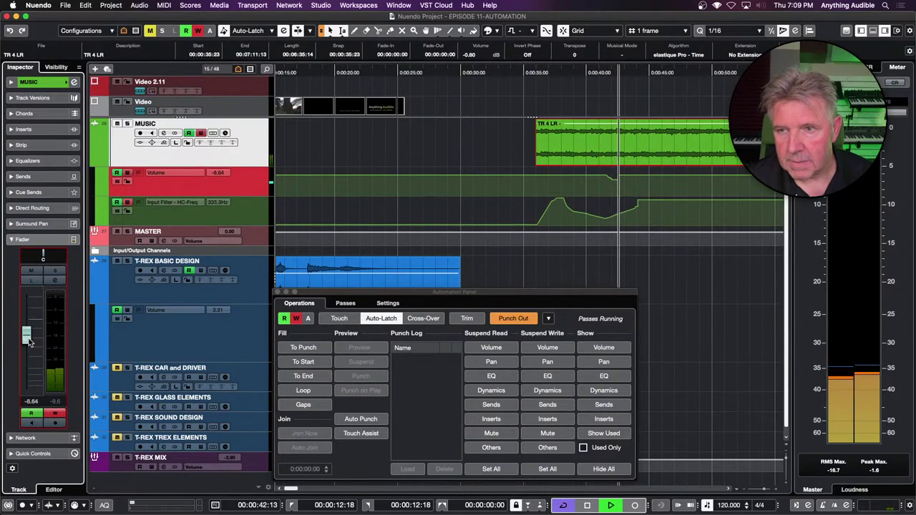
{"action": "left_click", "coordinate": [516, 320]}
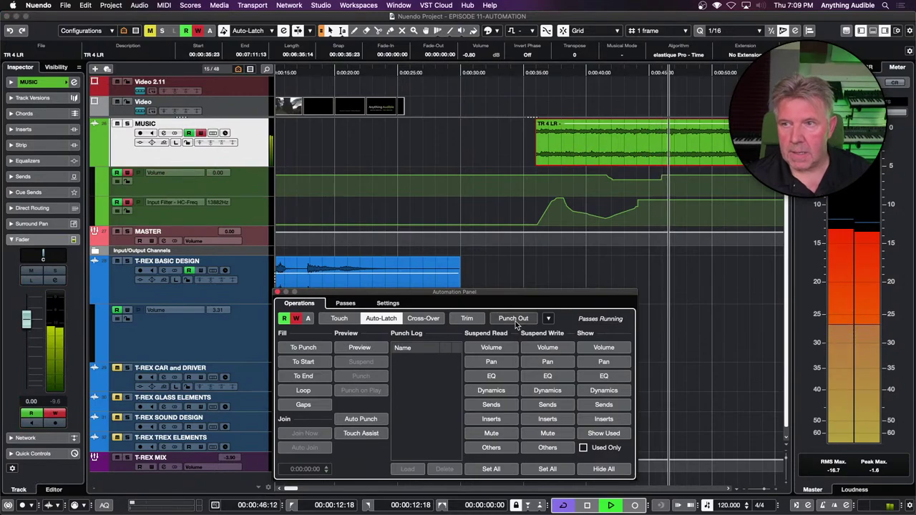
{"action": "key", "text": "space"}
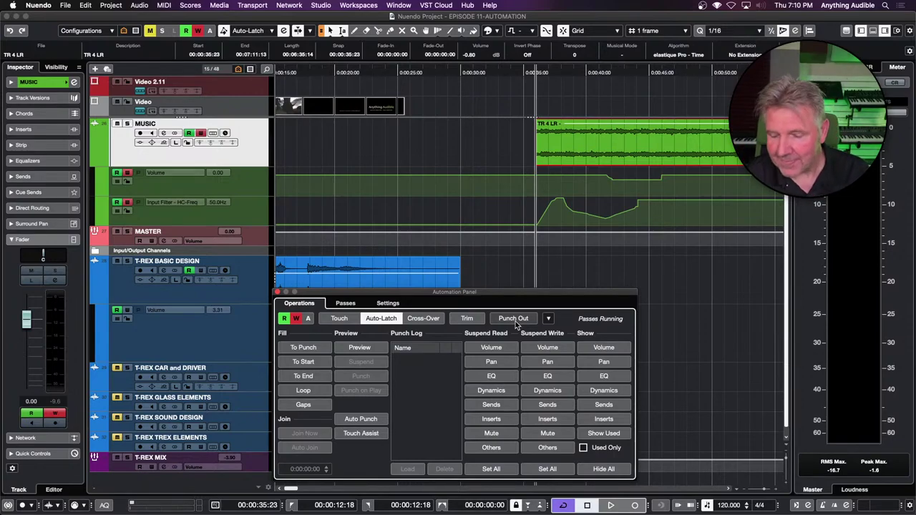
Turn off MUSIC's automation write and read and place the cursor near 0:26.
{"action": "left_click", "coordinate": [202, 134]}
{"action": "left_click", "coordinate": [189, 134]}
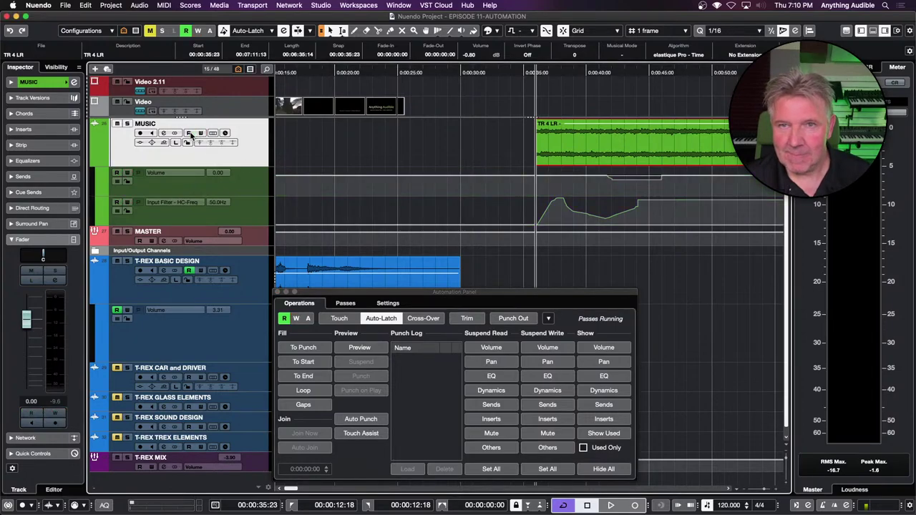
{"action": "left_click", "coordinate": [489, 131]}
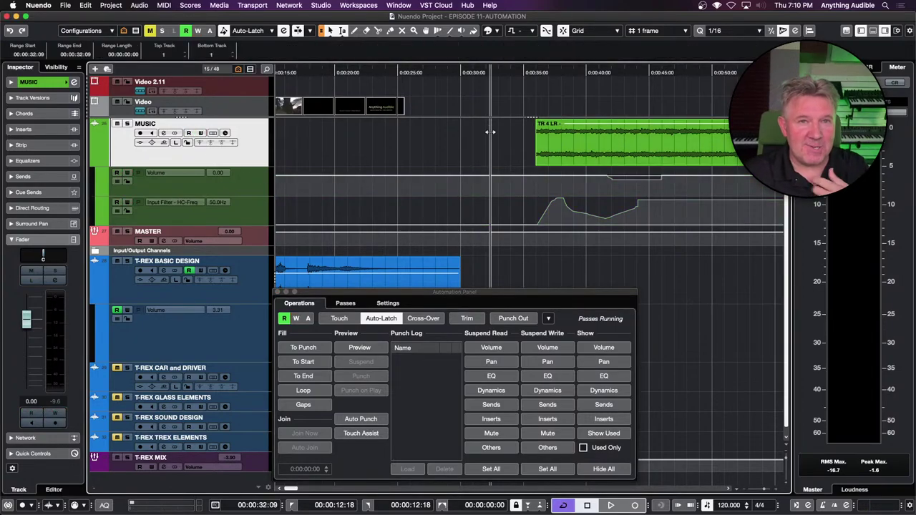
{"action": "scroll", "coordinate": [425, 148], "scroll_direction": "down", "scroll_amount": 5}
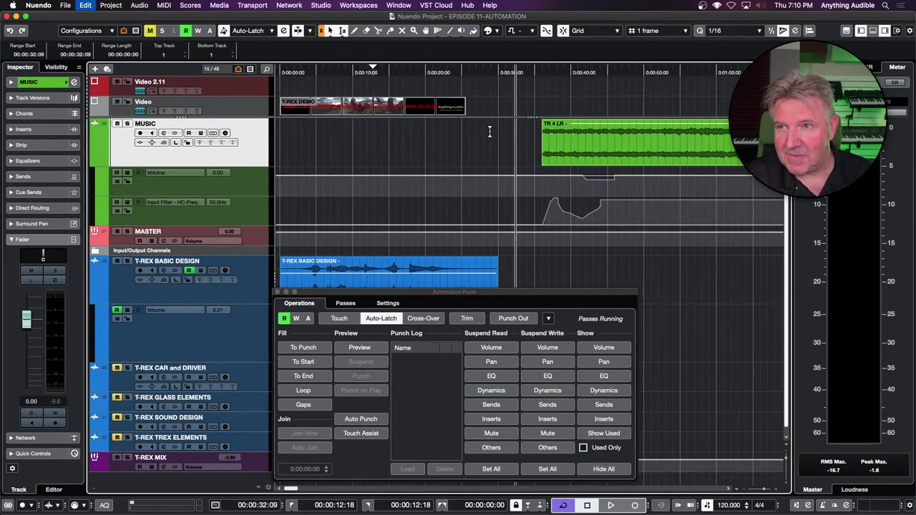
{"action": "left_click", "coordinate": [413, 137]}
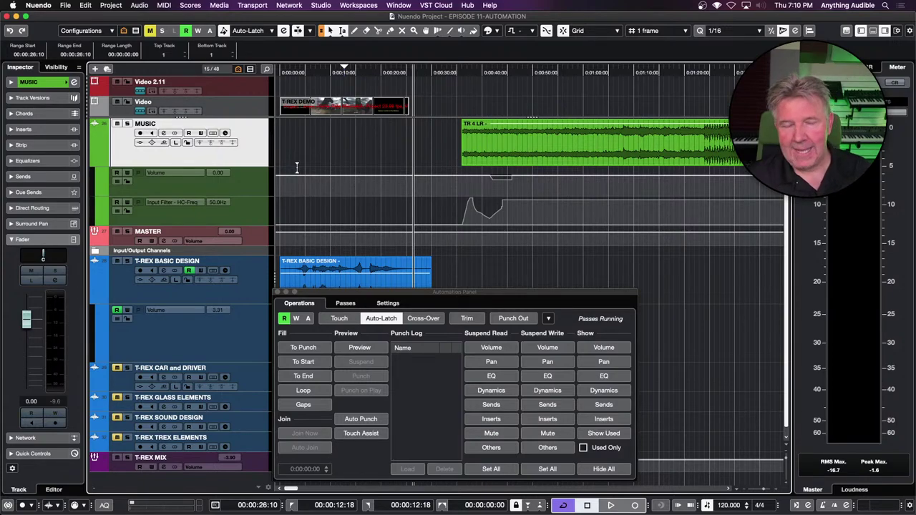
Shrink the MUSIC track's height and hide its Volume and Input Filter lanes.
{"action": "left_click", "coordinate": [311, 149]}
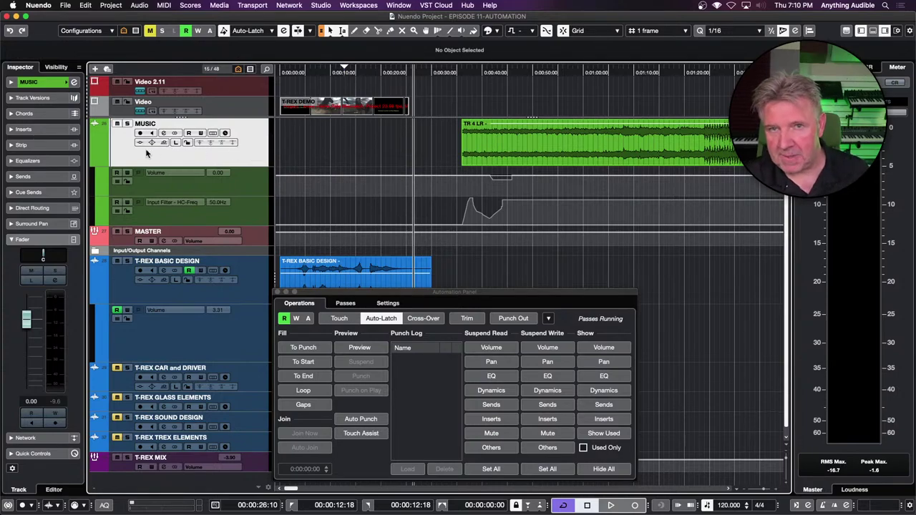
{"action": "key", "text": "super+alt+e"}
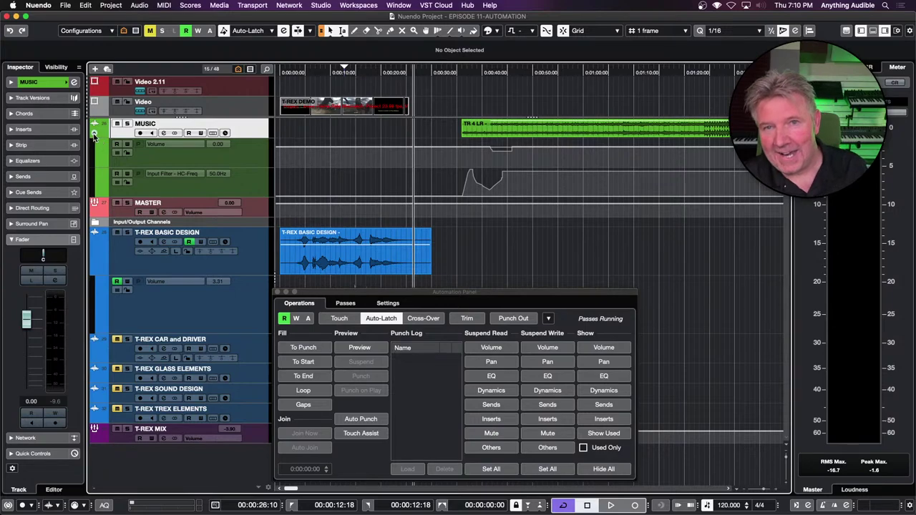
{"action": "left_click", "coordinate": [96, 138]}
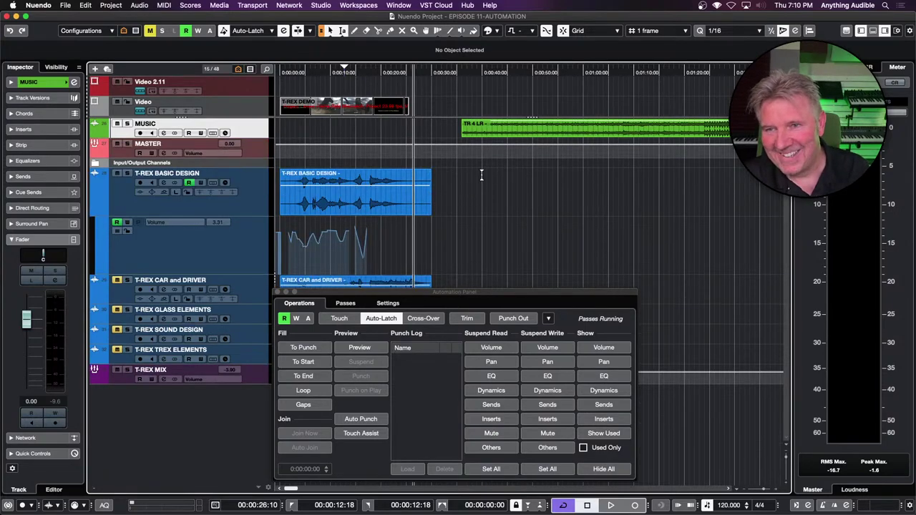
Zoom in on the T-REX volume lane and select a group of volume points using normal object selection.
{"action": "left_click", "coordinate": [300, 227]}
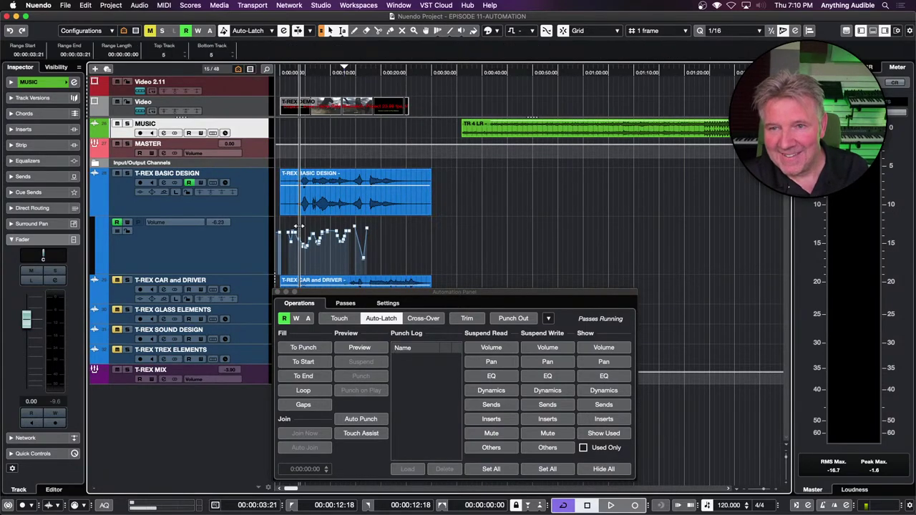
{"action": "key", "text": "h"}
{"action": "key", "text": "h"}
{"action": "key", "text": "h"}
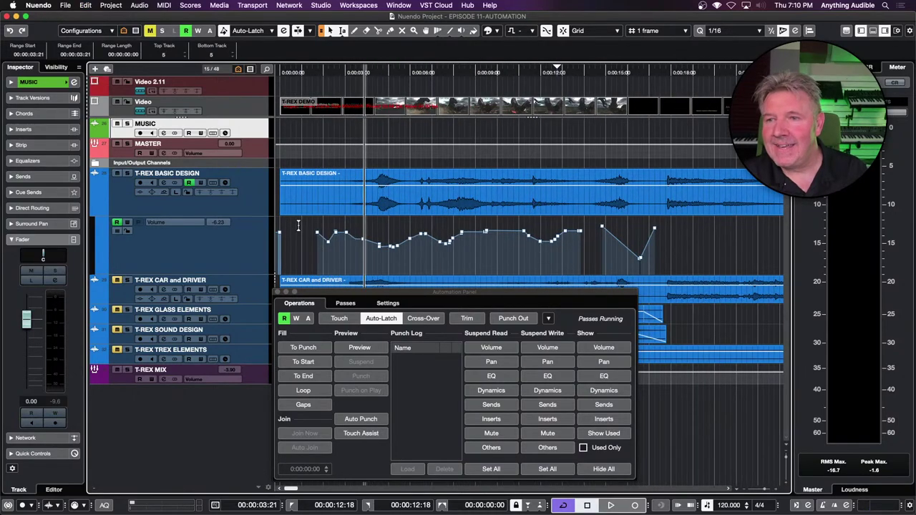
{"action": "left_click_drag", "start_coordinate": [346, 293], "coordinate": [223, 295]}
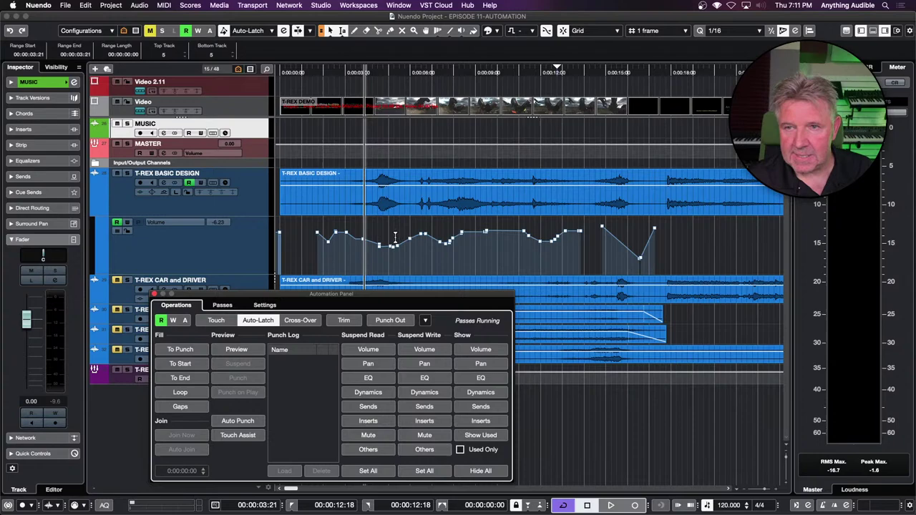
{"action": "left_click", "coordinate": [325, 33]}
{"action": "left_click", "coordinate": [356, 41]}
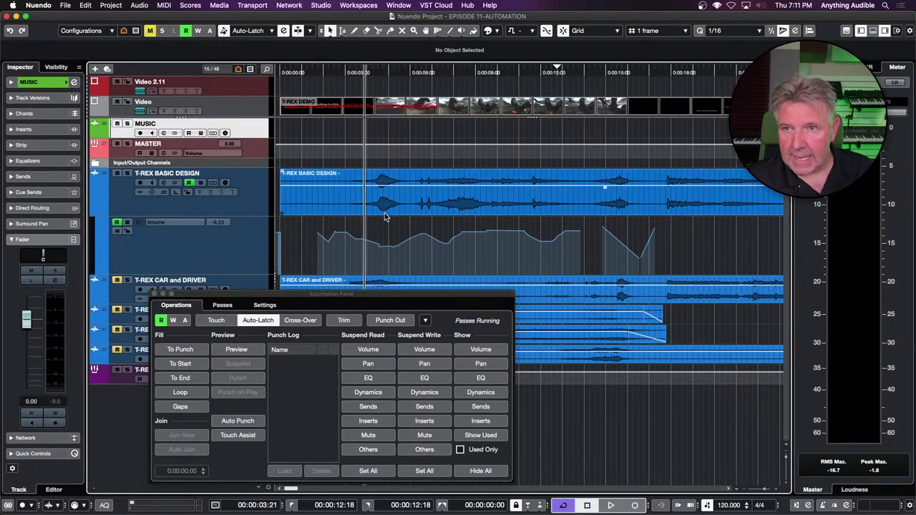
{"action": "left_click_drag", "start_coordinate": [397, 229], "coordinate": [487, 272]}
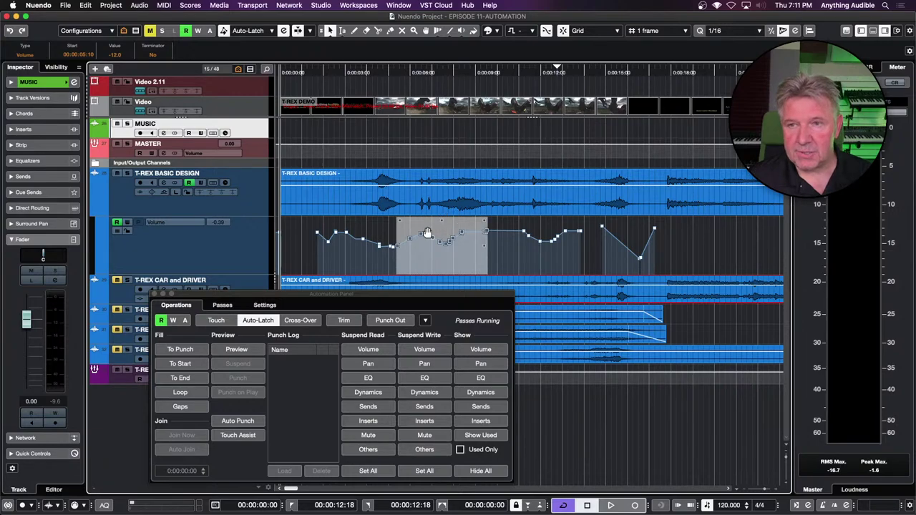
{"action": "left_click", "coordinate": [392, 259]}
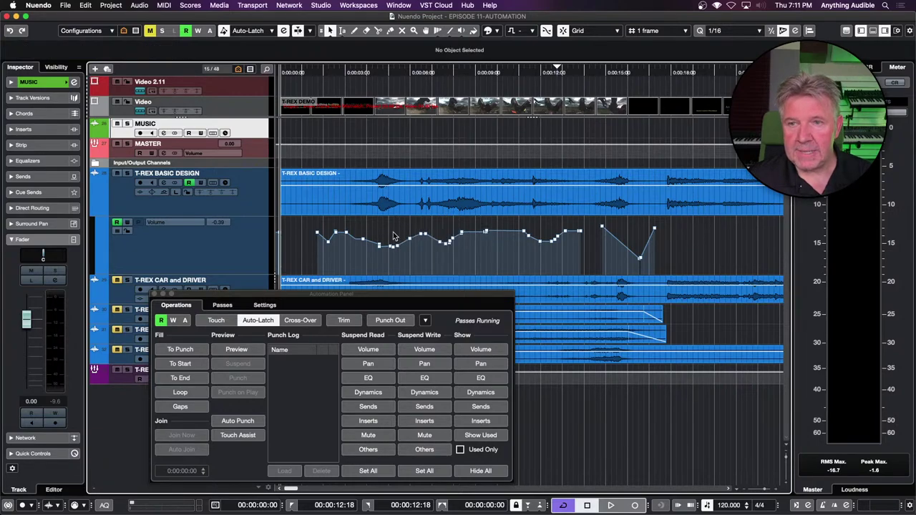
Switch automation to Touch mode and move the playhead to about 4 seconds.
{"action": "left_click", "coordinate": [345, 322]}
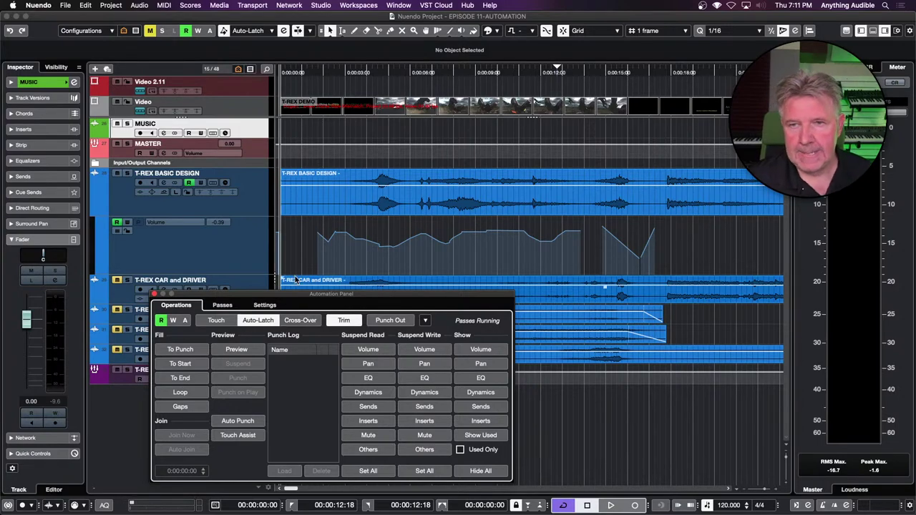
{"action": "left_click", "coordinate": [146, 272]}
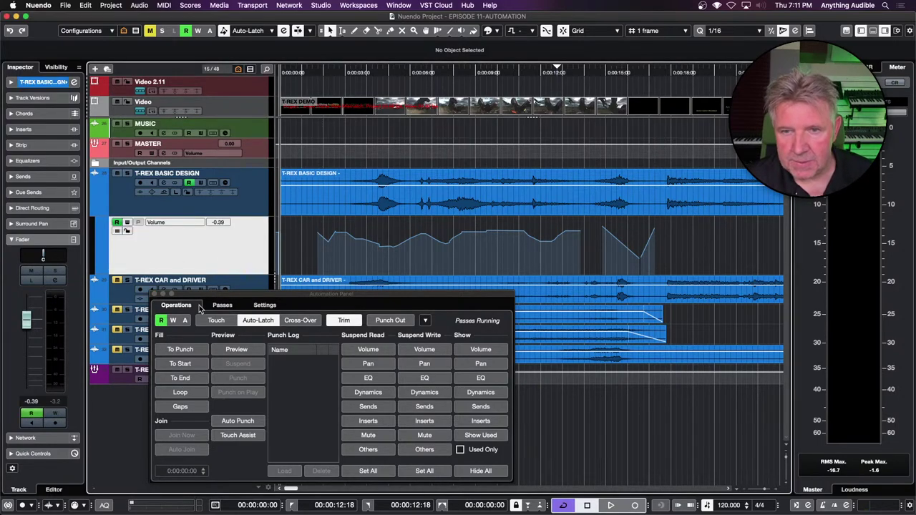
{"action": "left_click", "coordinate": [219, 321]}
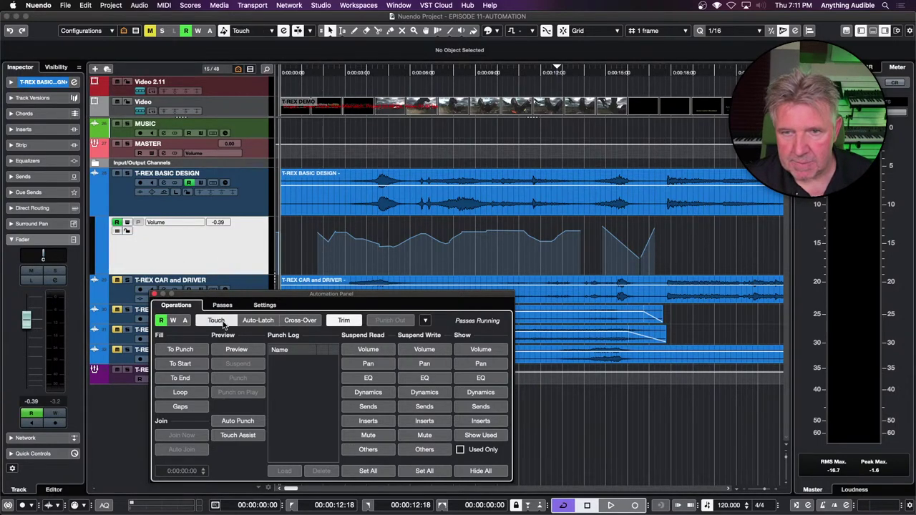
{"action": "left_click", "coordinate": [378, 233]}
{"action": "left_click", "coordinate": [382, 69]}
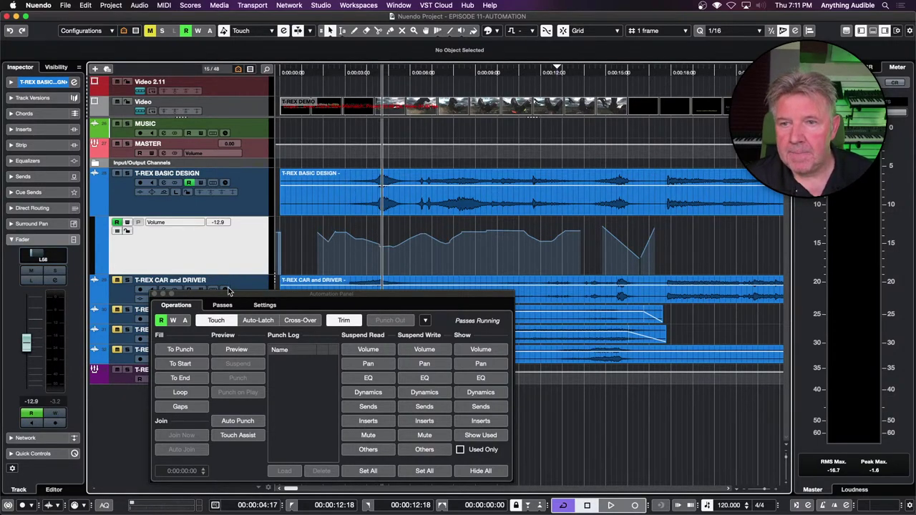
Start playback and switch automation to Auto-Latch, checking the functions list and Settings page.
{"action": "key", "text": "space"}
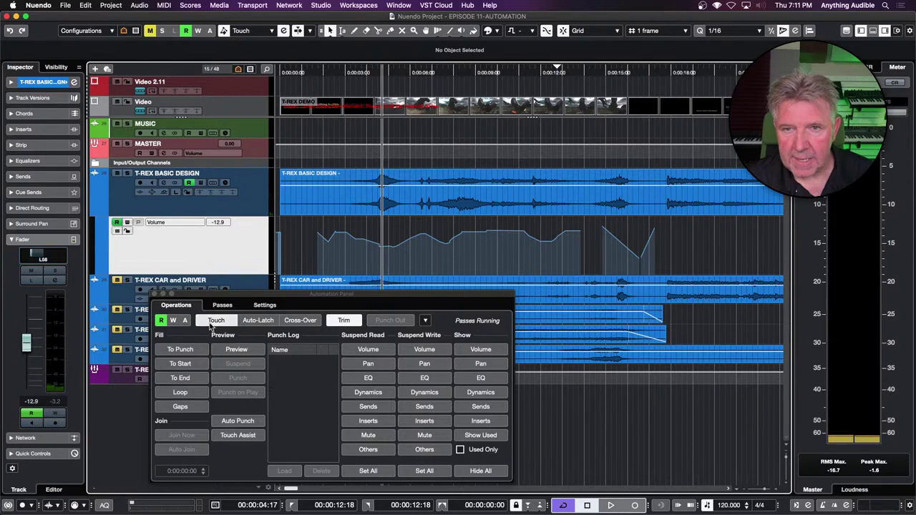
{"action": "left_click", "coordinate": [251, 320]}
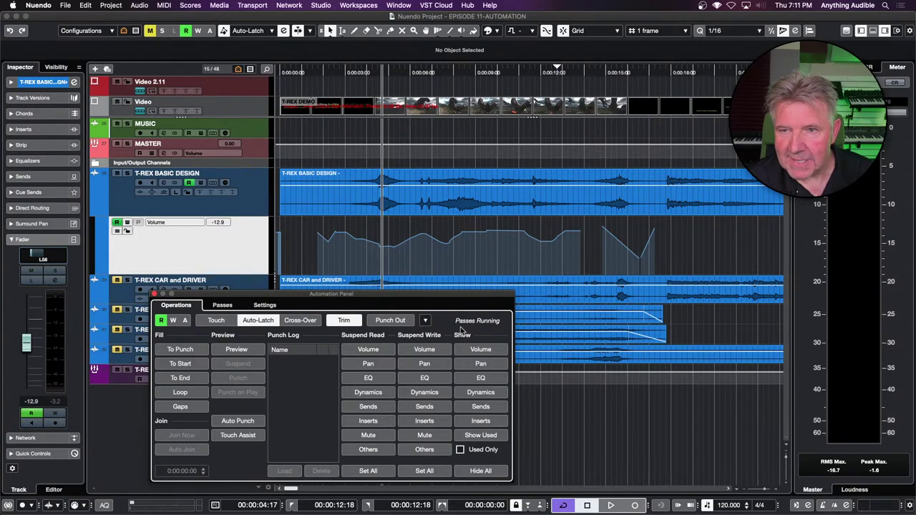
{"action": "left_click", "coordinate": [425, 320]}
{"action": "left_click", "coordinate": [425, 321]}
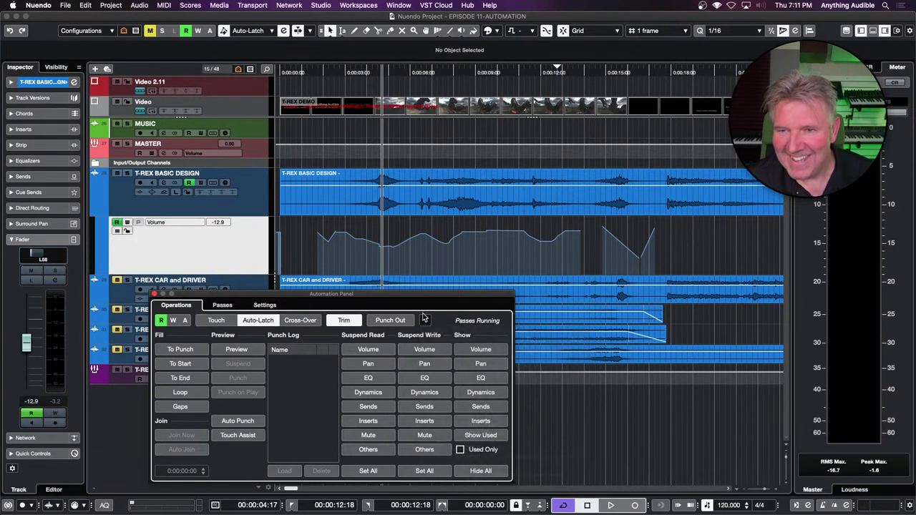
{"action": "left_click", "coordinate": [273, 307]}
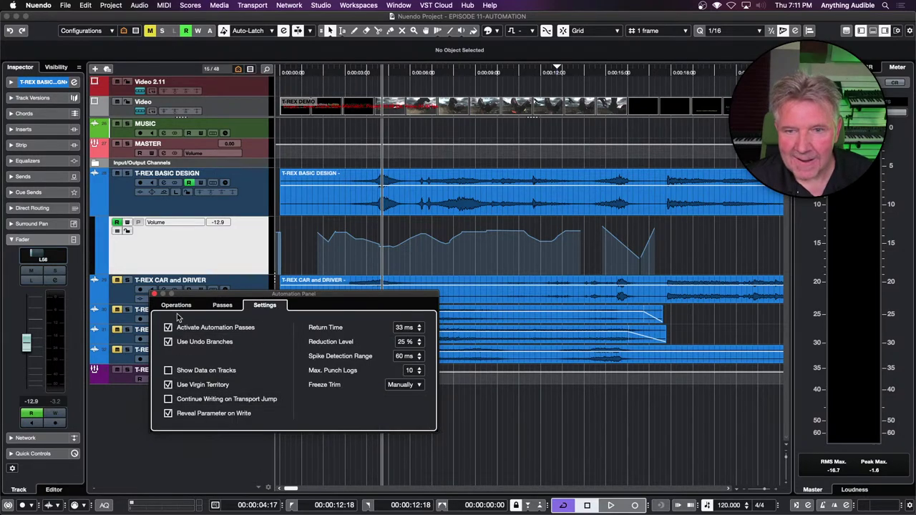
Close the Automation Panel, write-enable the T-REX BASIC DESIGN Volume lane, then reopen the panel.
{"action": "left_click", "coordinate": [154, 294]}
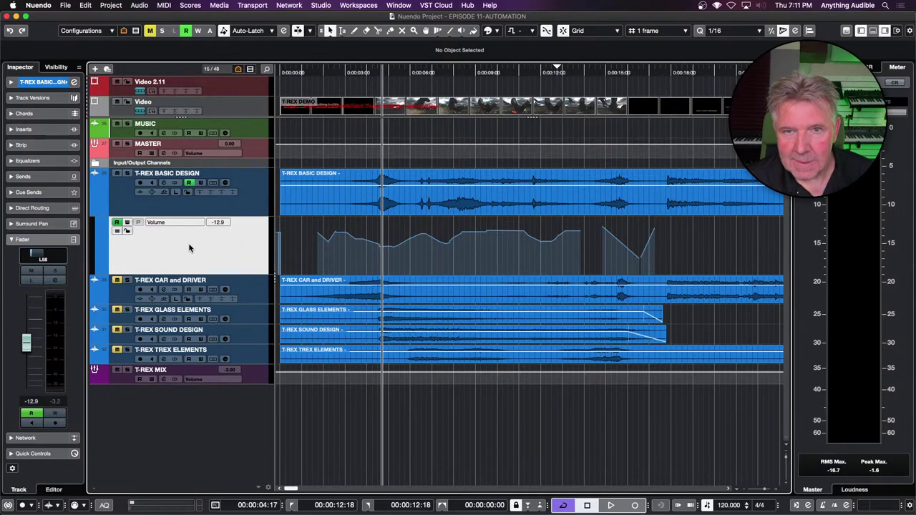
{"action": "left_click", "coordinate": [127, 223]}
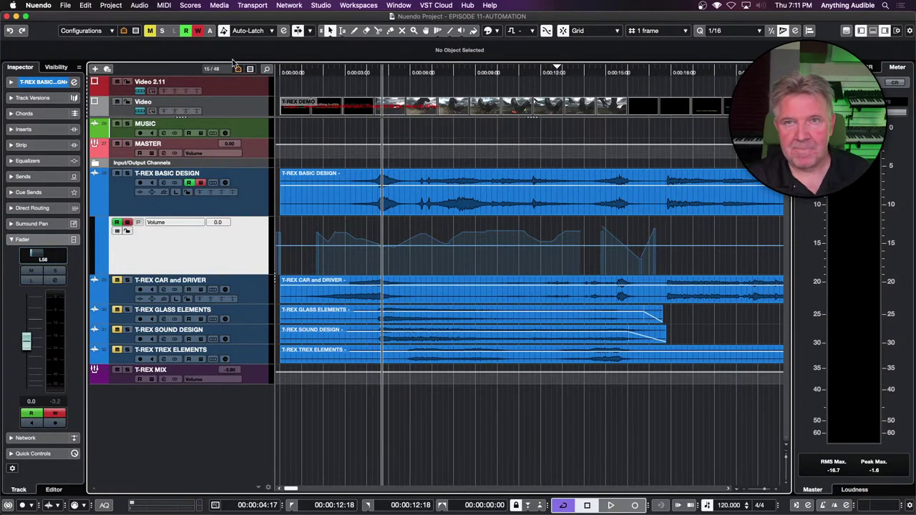
{"action": "left_click", "coordinate": [284, 31]}
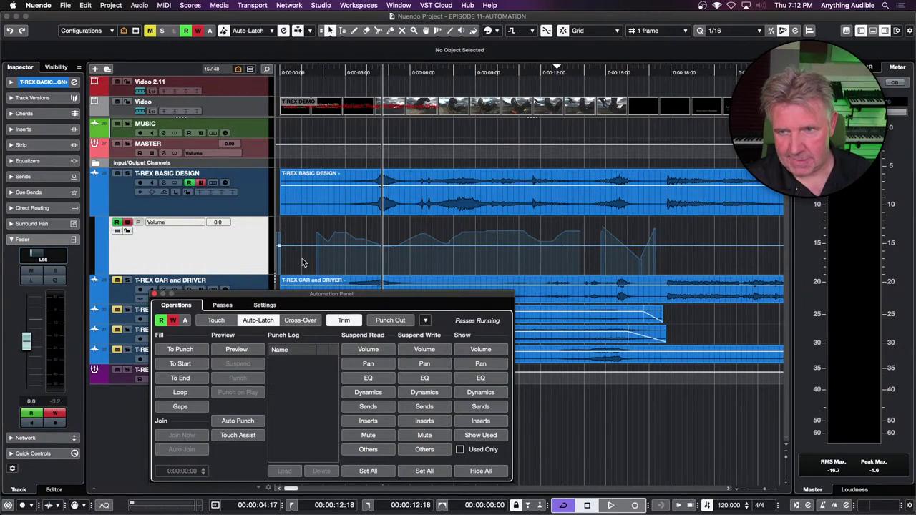
Toggle Trim mode to compare curves, leaving Trim enabled for a trim pass.
{"action": "left_click", "coordinate": [345, 321]}
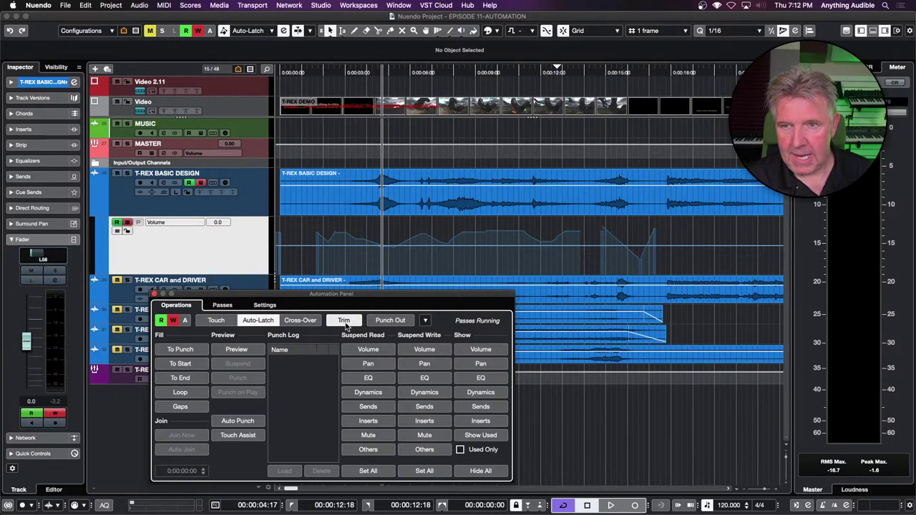
{"action": "left_click", "coordinate": [345, 322]}
{"action": "left_click", "coordinate": [344, 322]}
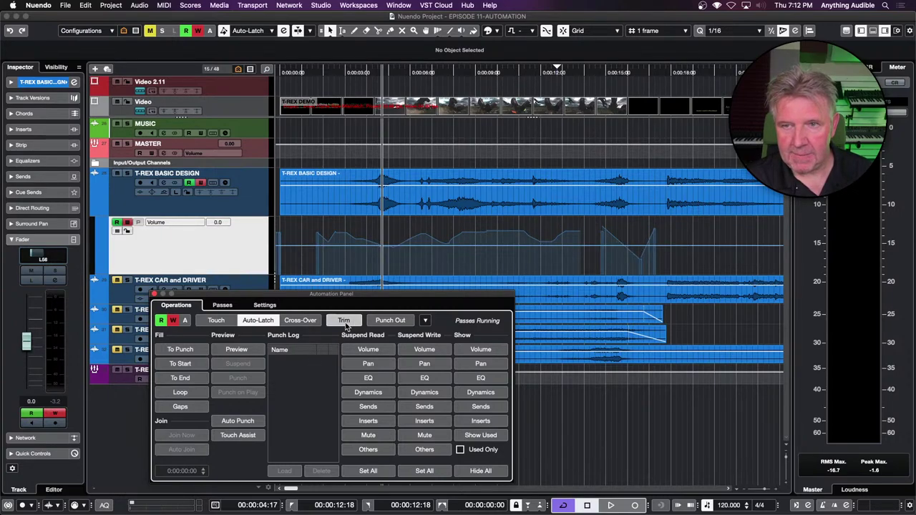
{"action": "left_click", "coordinate": [344, 322]}
{"action": "left_click", "coordinate": [345, 322]}
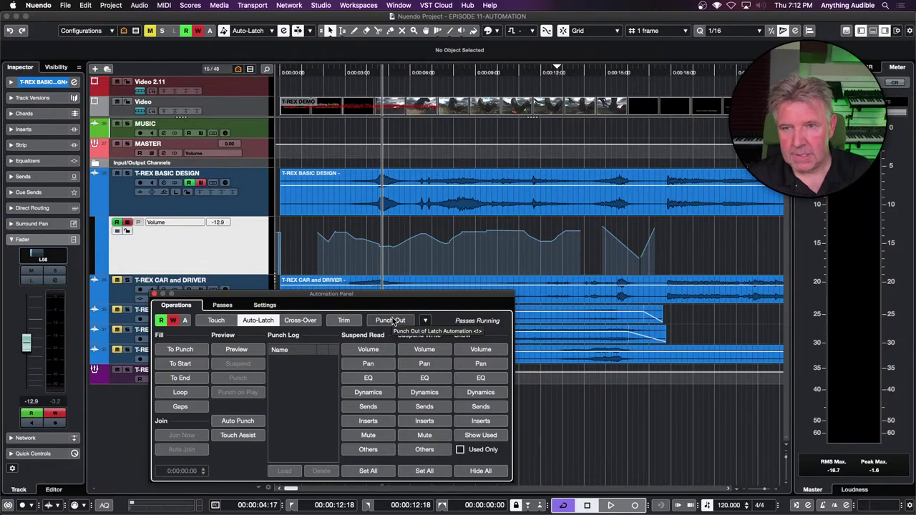
{"action": "left_click", "coordinate": [345, 321]}
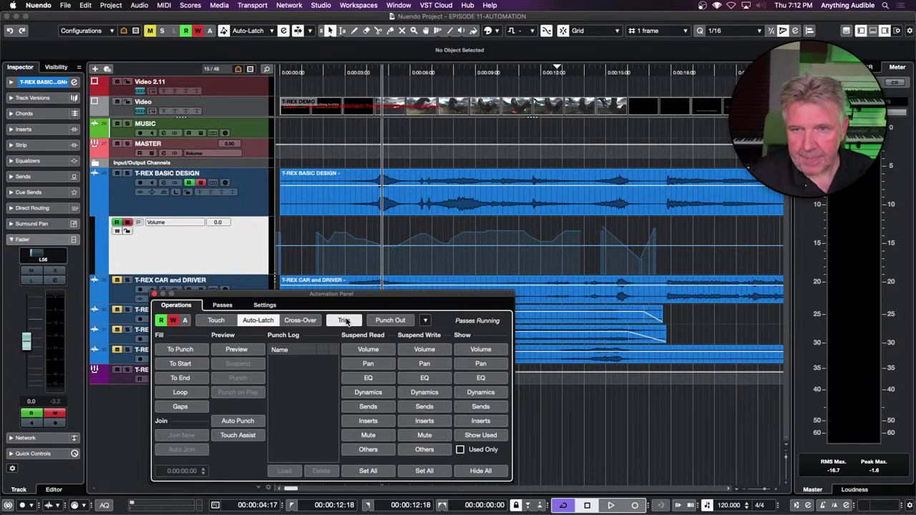
{"action": "left_click", "coordinate": [345, 322]}
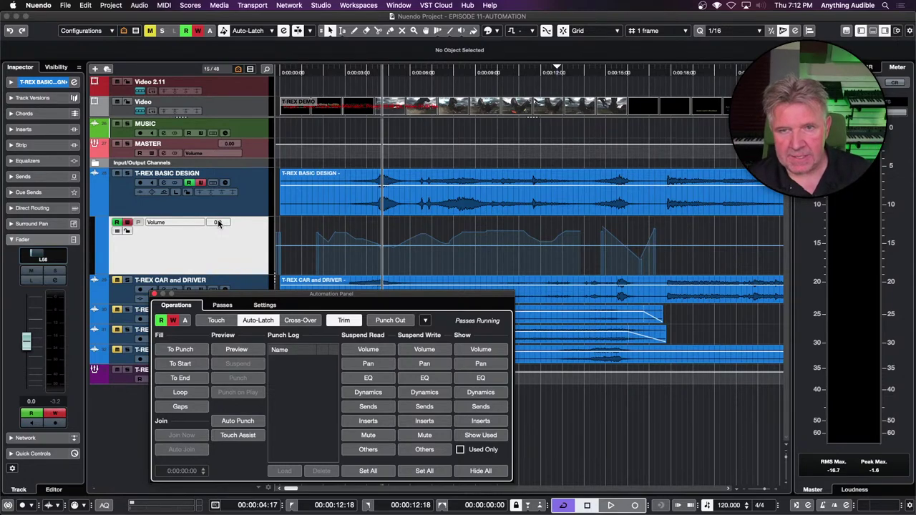
Write a trim pass during playback, lowering the Volume lane to about -10.3.
{"action": "key", "text": "space"}
{"action": "left_click_drag", "start_coordinate": [218, 224], "coordinate": [218, 239]}
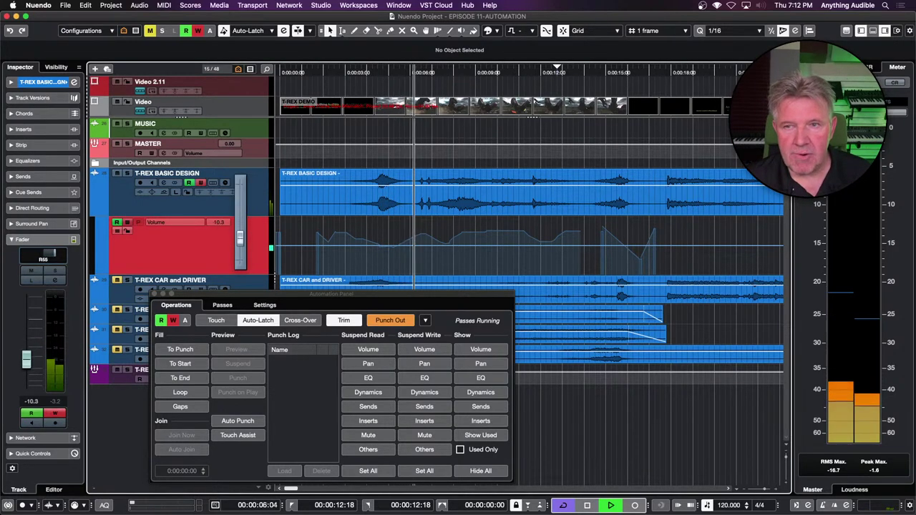
{"action": "key", "text": "space"}
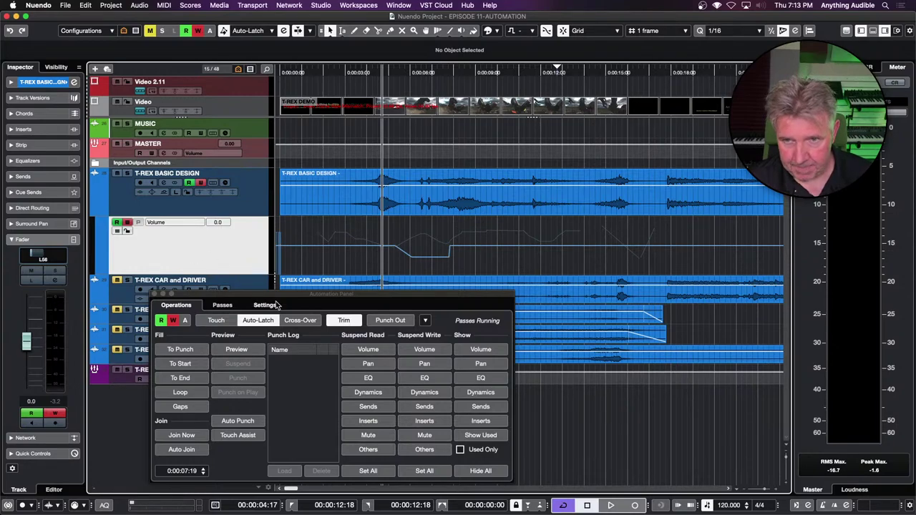
Turn Trim off, undo the trim pass with Cmd+Z, and enable Fill To Punch.
{"action": "left_click", "coordinate": [334, 323]}
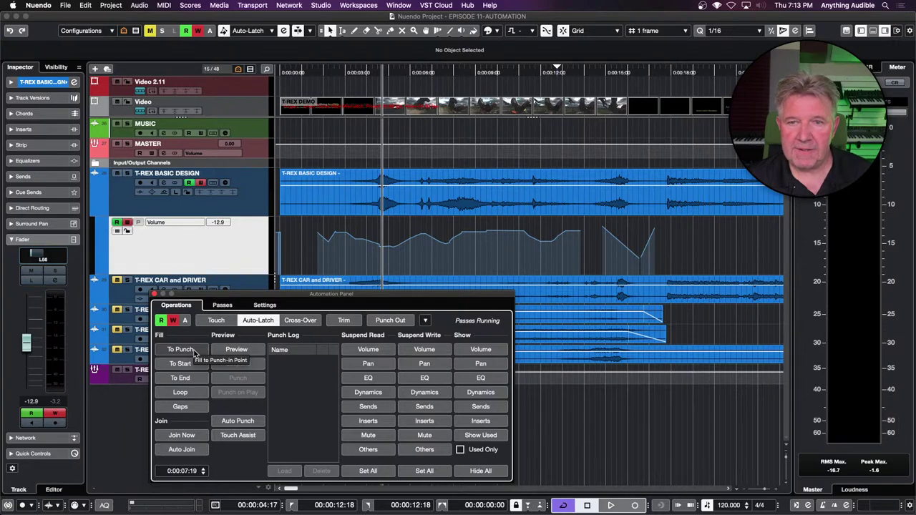
{"action": "key", "text": "super+z"}
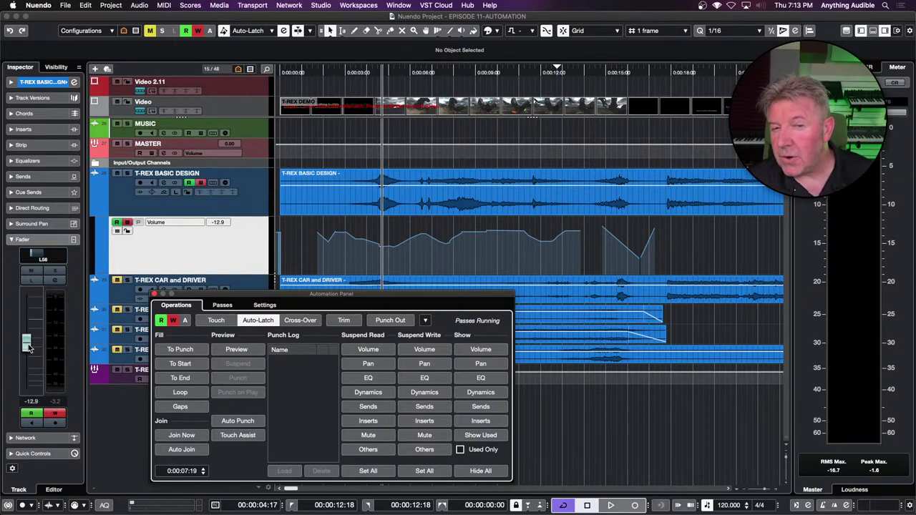
{"action": "left_click", "coordinate": [199, 350]}
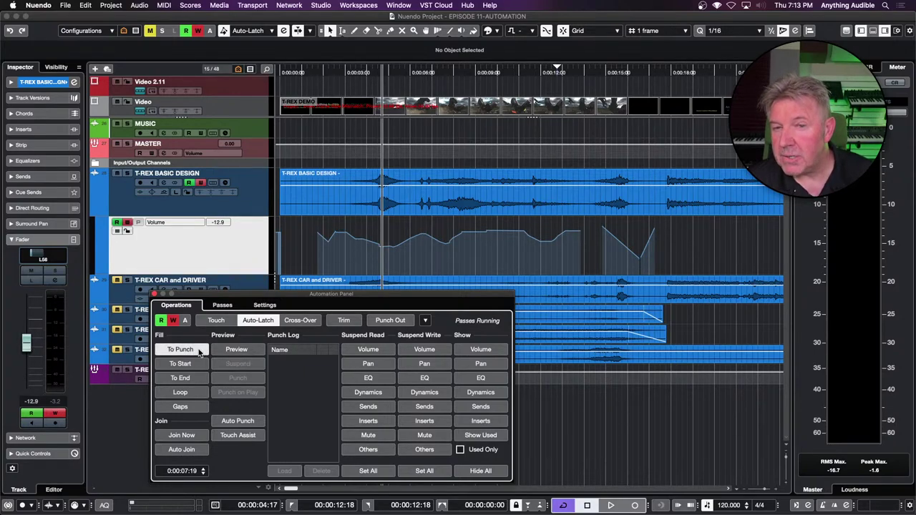
Run a fill-to-punch test pass, riding the Inspector volume fader toward -4.5.
{"action": "left_click_drag", "start_coordinate": [34, 351], "coordinate": [30, 336]}
{"action": "key", "text": "space"}
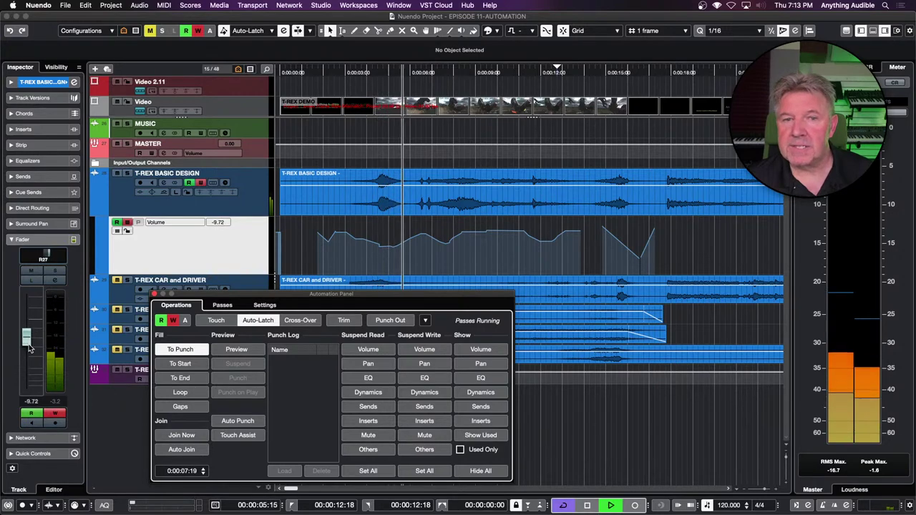
{"action": "left_click", "coordinate": [30, 336]}
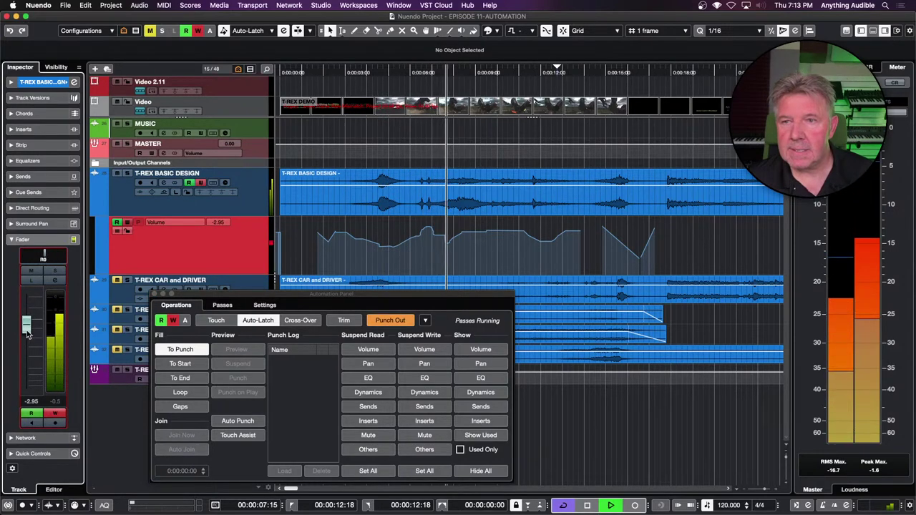
{"action": "key", "text": "space"}
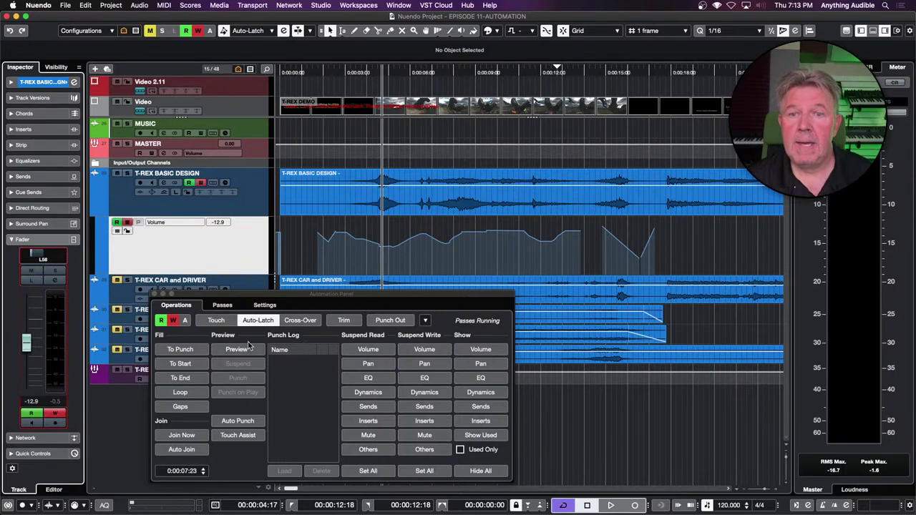
Switch to Touch mode, show the curve points, and write a Fill To Start pass near -7.3.
{"action": "left_click", "coordinate": [216, 321]}
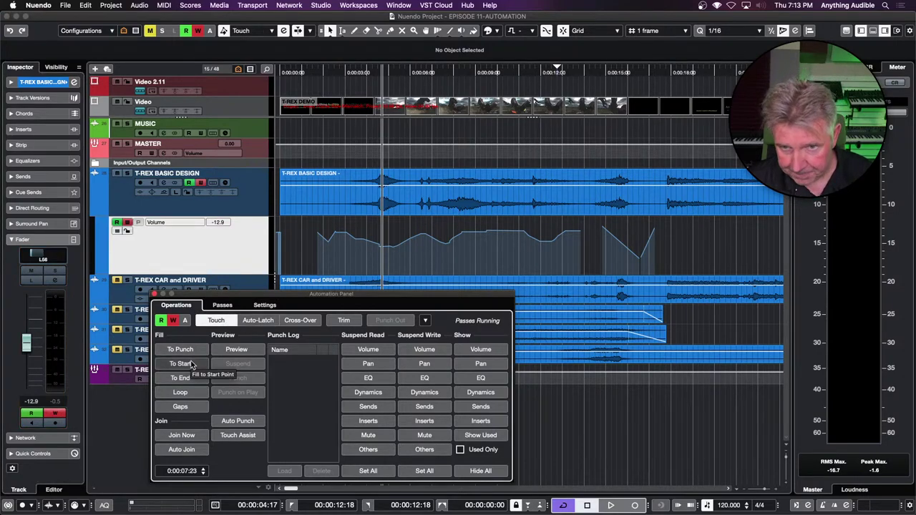
{"action": "left_click", "coordinate": [408, 233]}
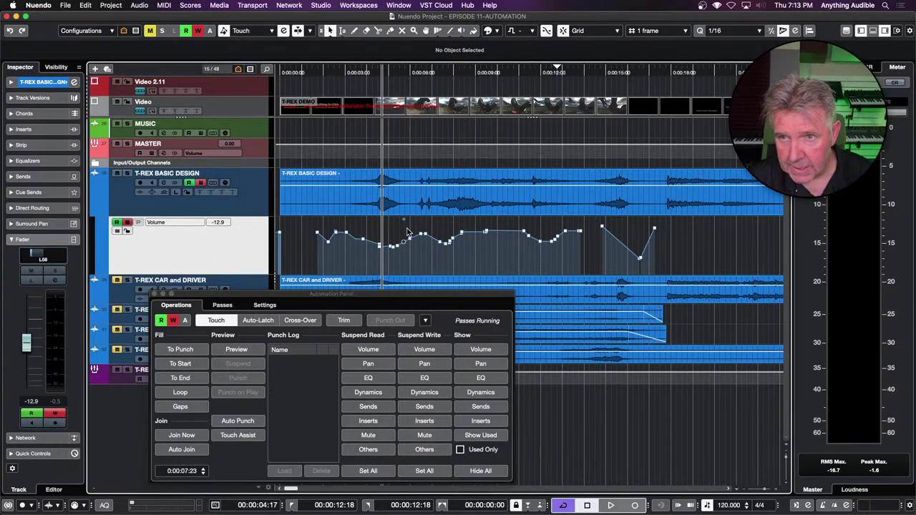
{"action": "key", "text": "space"}
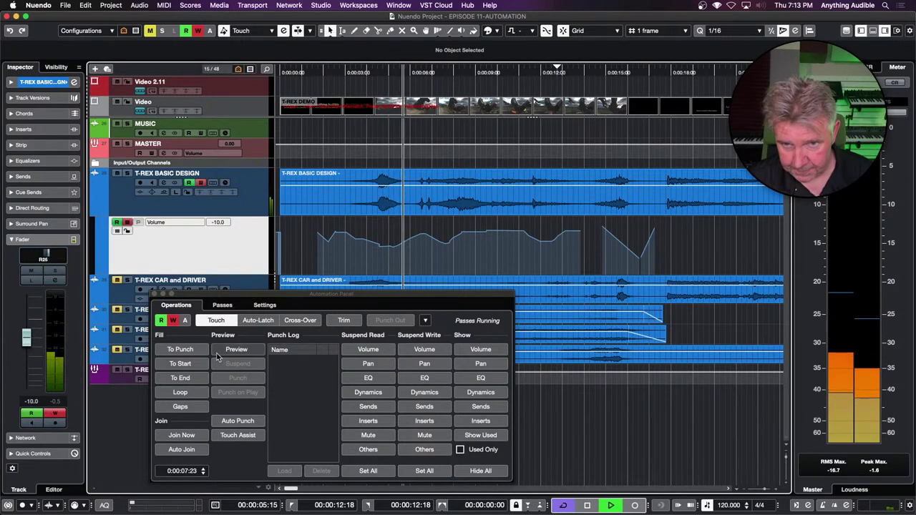
{"action": "left_click", "coordinate": [192, 368]}
{"action": "key", "text": "space"}
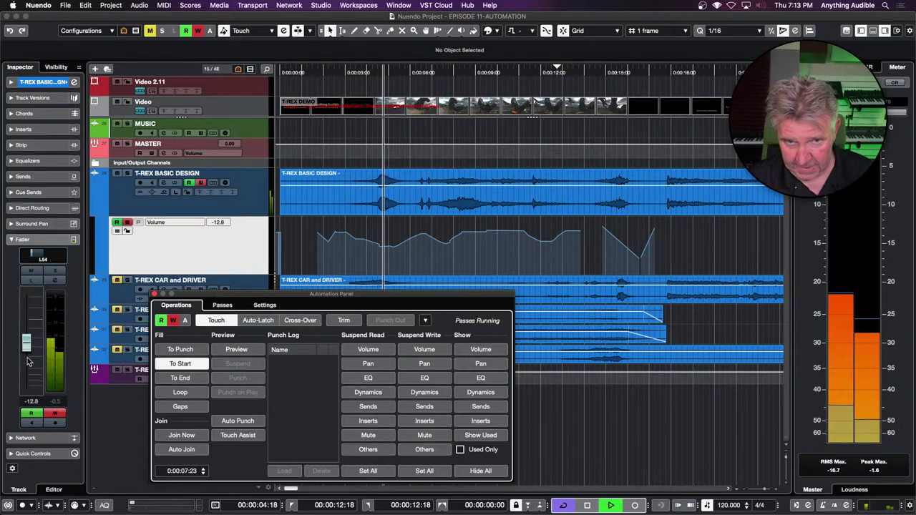
{"action": "left_click_drag", "start_coordinate": [26, 344], "coordinate": [26, 338]}
{"action": "key", "text": "space"}
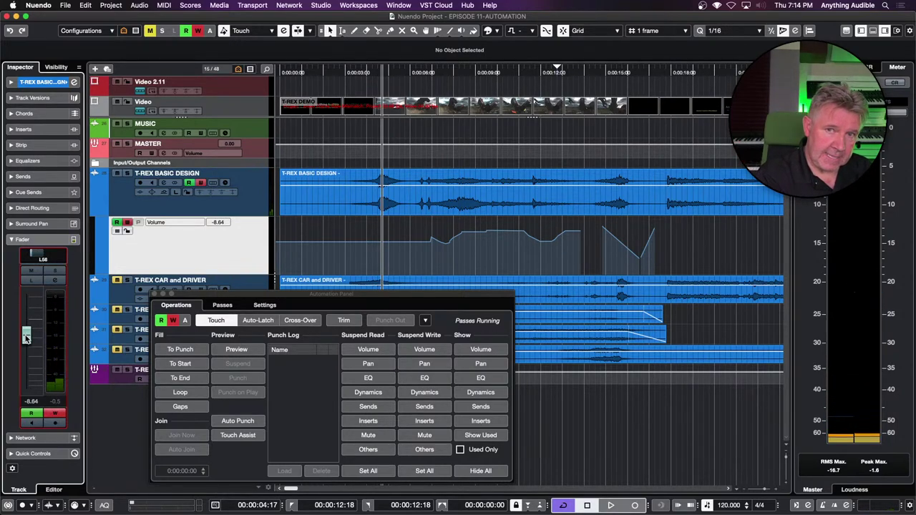
Write a Fill To End pass, nudging the volume up to about -11.7.
{"action": "scroll", "coordinate": [26, 338], "scroll_direction": "down", "scroll_amount": 4}
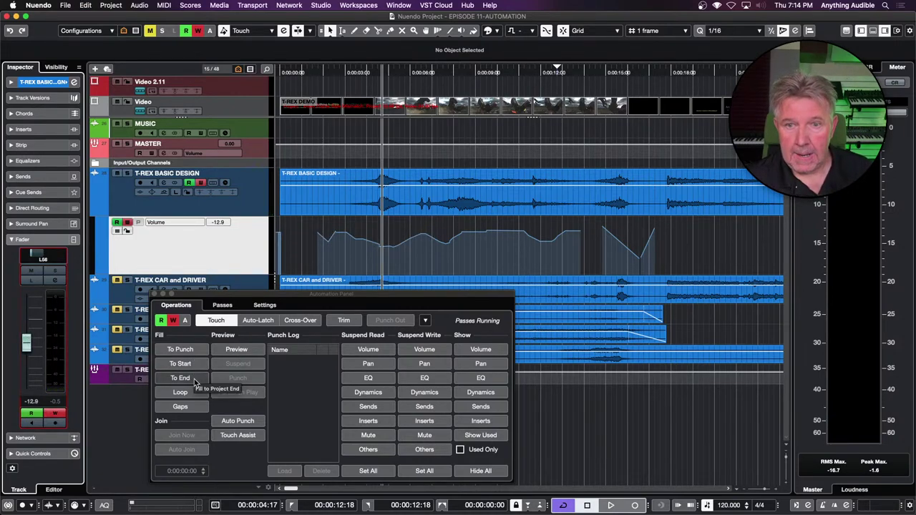
{"action": "left_click", "coordinate": [194, 383]}
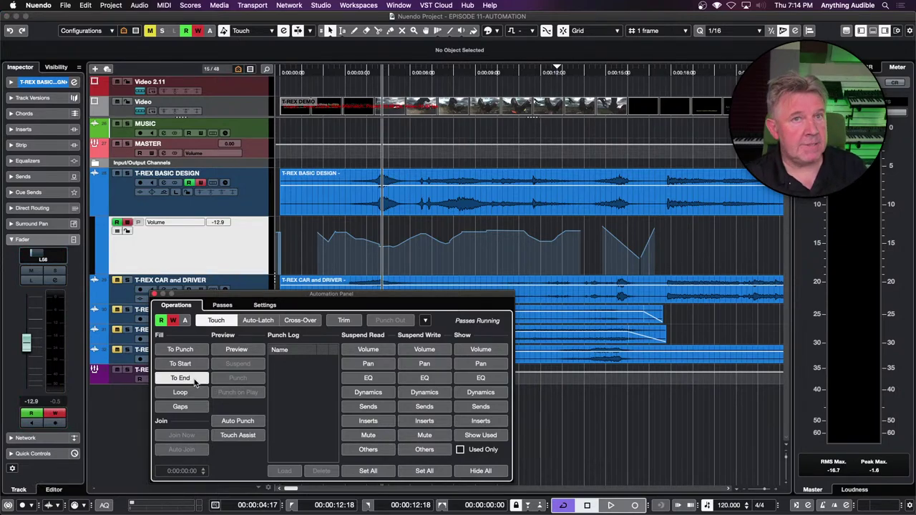
{"action": "key", "text": "space"}
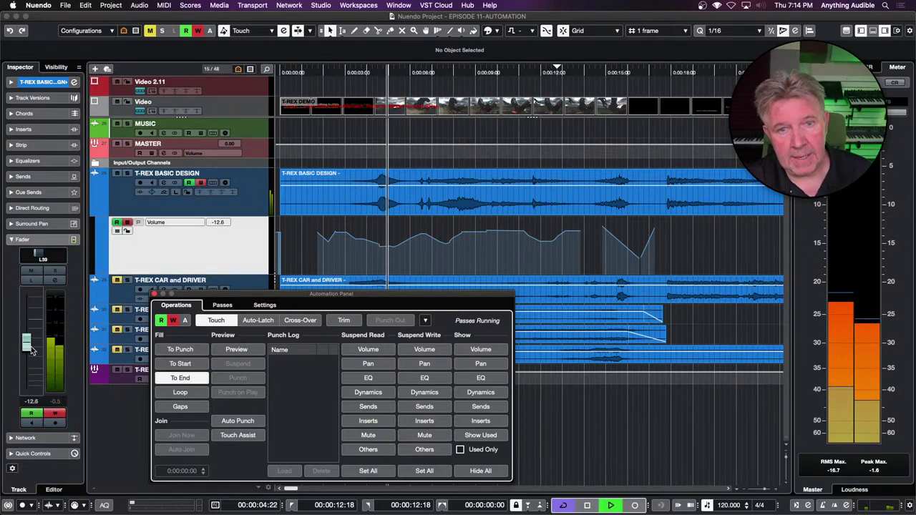
{"action": "left_click_drag", "start_coordinate": [30, 351], "coordinate": [30, 346]}
{"action": "key", "text": "space"}
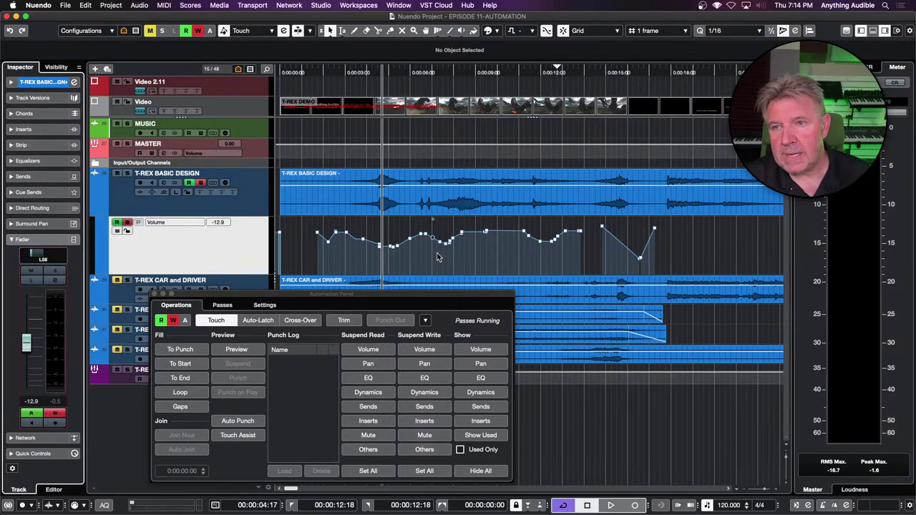
Select 0:06–0:10 on the Volume lane with the Range tool and set the locators to it.
{"action": "left_click", "coordinate": [342, 30]}
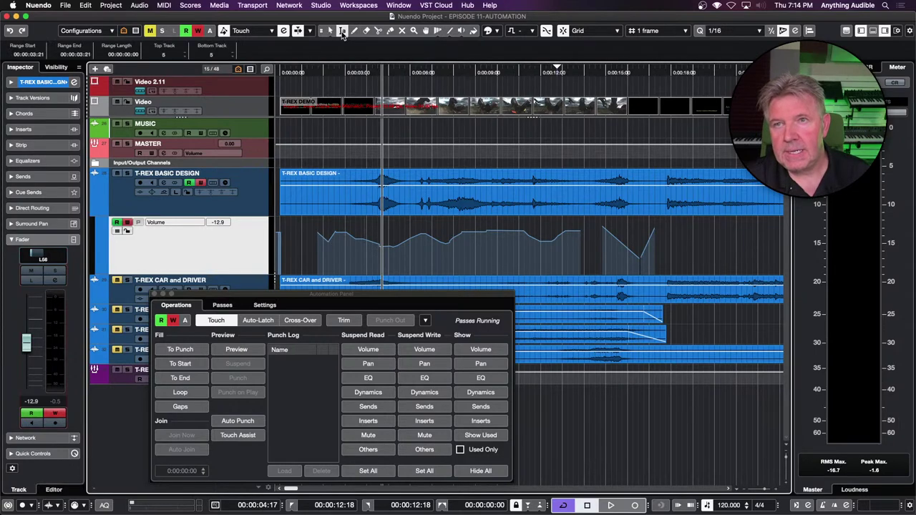
{"action": "left_click_drag", "start_coordinate": [414, 259], "coordinate": [503, 263]}
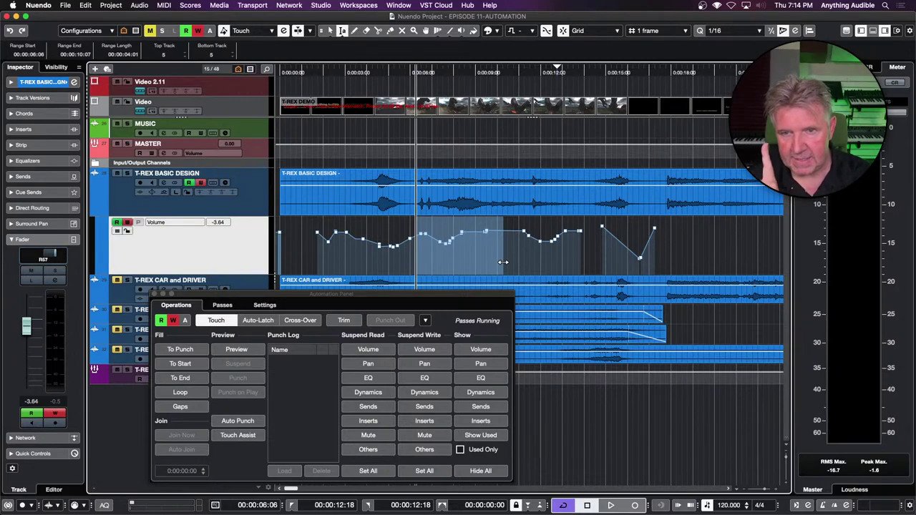
{"action": "key", "text": "p"}
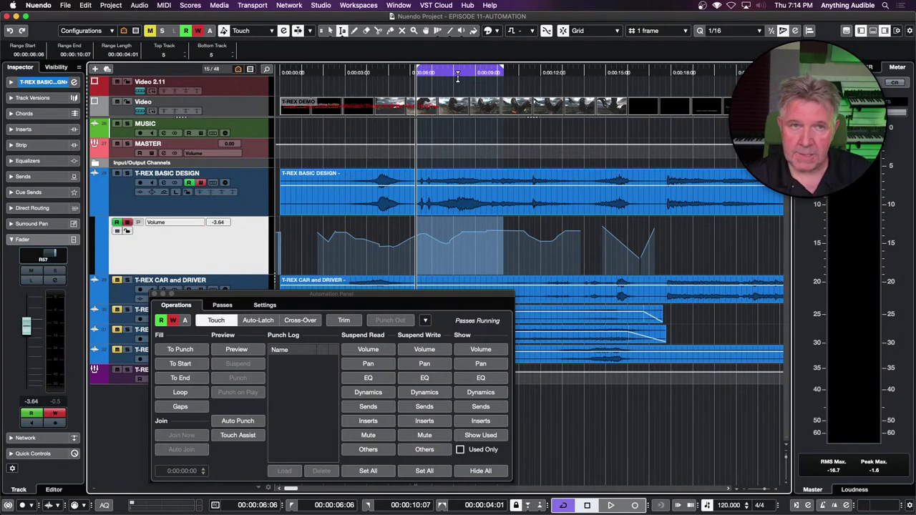
Enable Fill Loop and write a pass pulling the T-REX BASIC DESIGN volume down.
{"action": "left_click", "coordinate": [203, 400]}
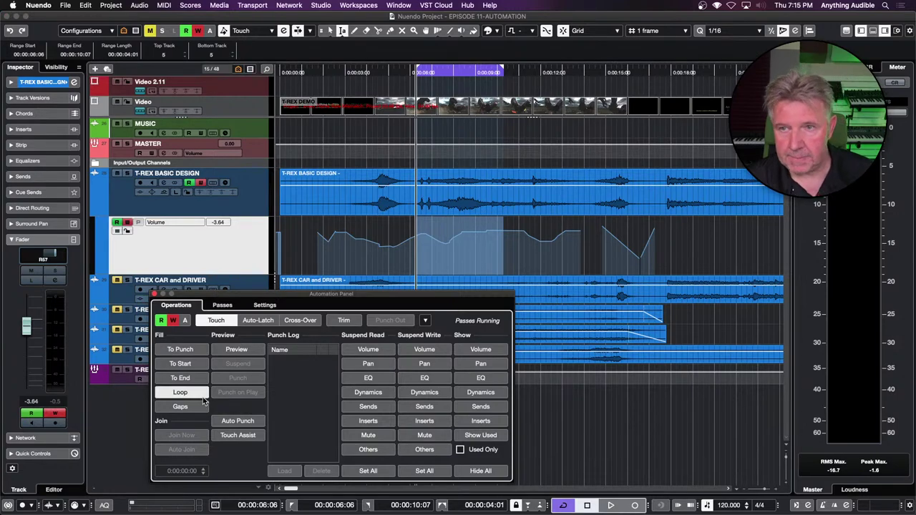
{"action": "key", "text": "space"}
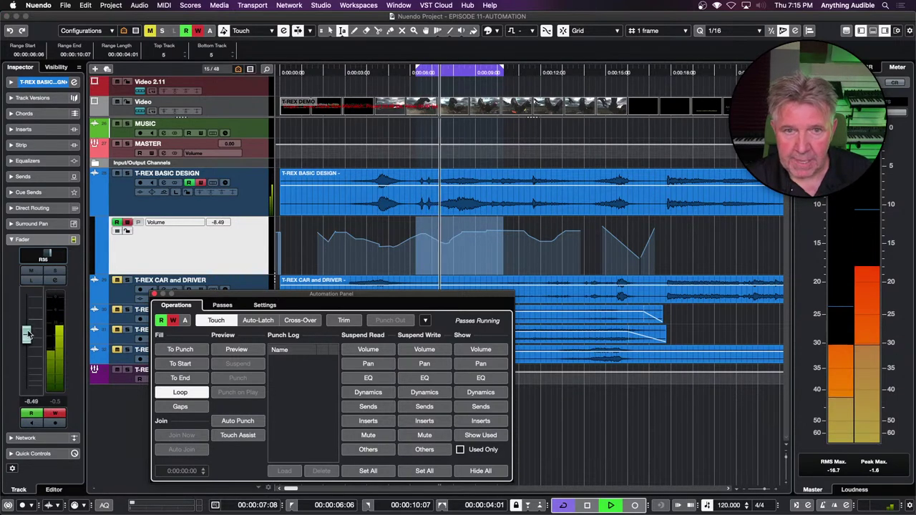
{"action": "mouse_move", "coordinate": [26, 327]}
{"action": "left_mouse_down"}
{"action": "mouse_move", "coordinate": [26, 336]}
{"action": "mouse_move", "coordinate": [25, 318]}
{"action": "left_mouse_up"}
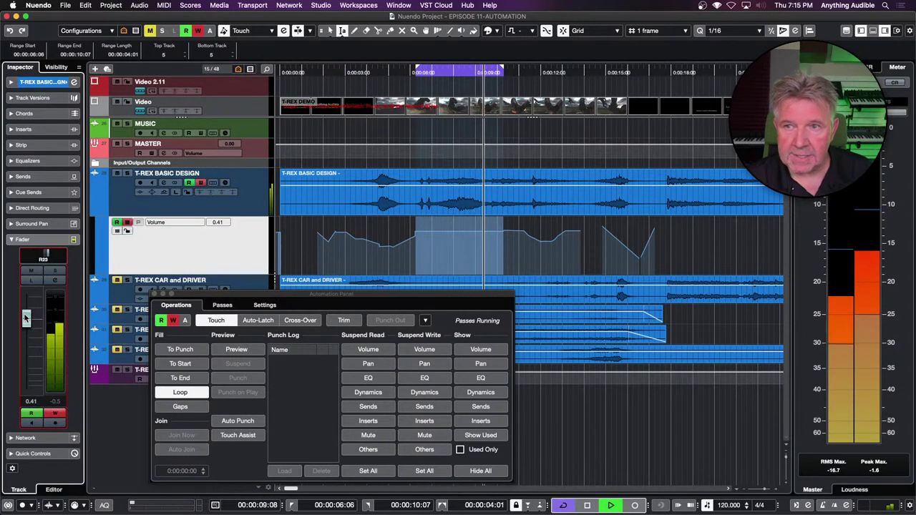
{"action": "key", "text": "space"}
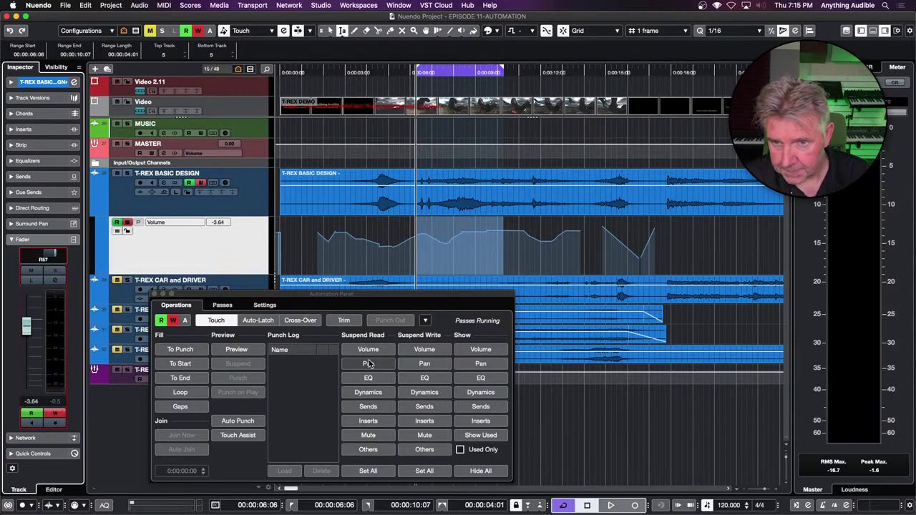
{"action": "mouse_move", "coordinate": [374, 272]}
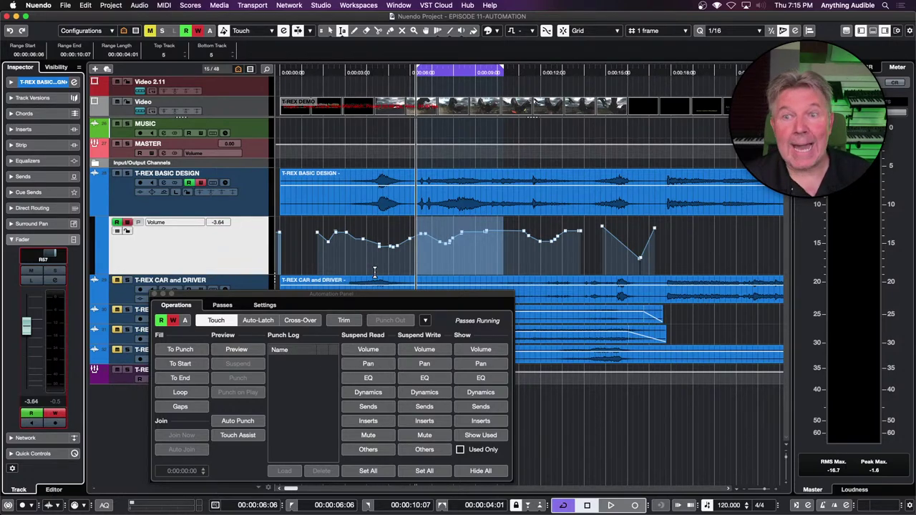
Place the playhead at 5:00, enable Fill Gaps, and write a pass raising the volume.
{"action": "left_click", "coordinate": [389, 238]}
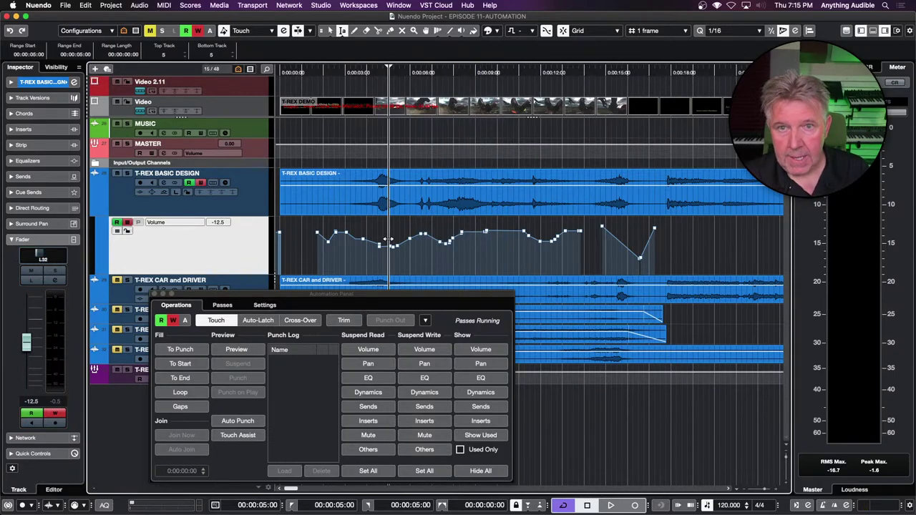
{"action": "left_click", "coordinate": [203, 408]}
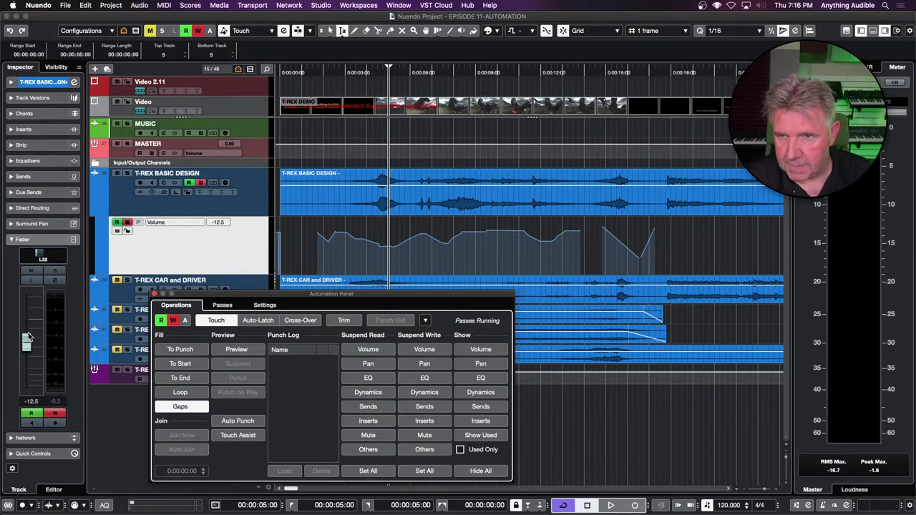
{"action": "key", "text": "space"}
{"action": "left_click_drag", "start_coordinate": [26, 337], "coordinate": [27, 330]}
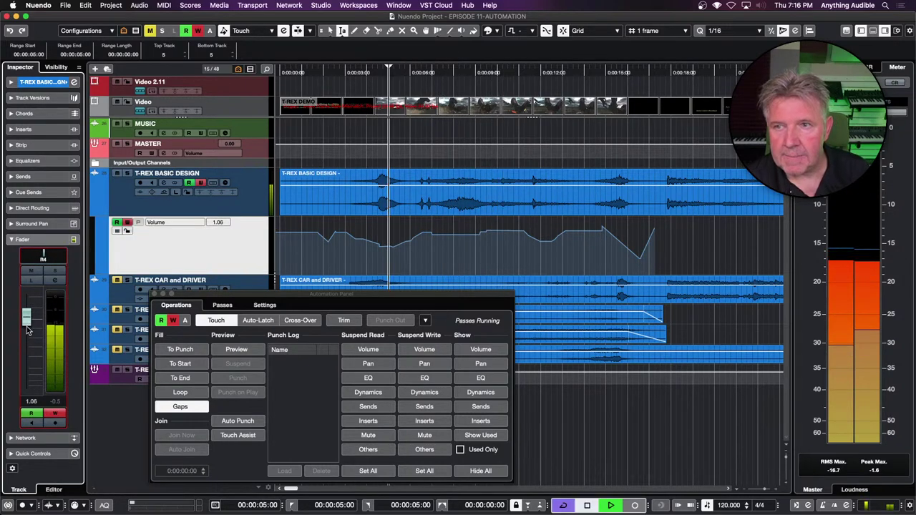
{"action": "key", "text": "space"}
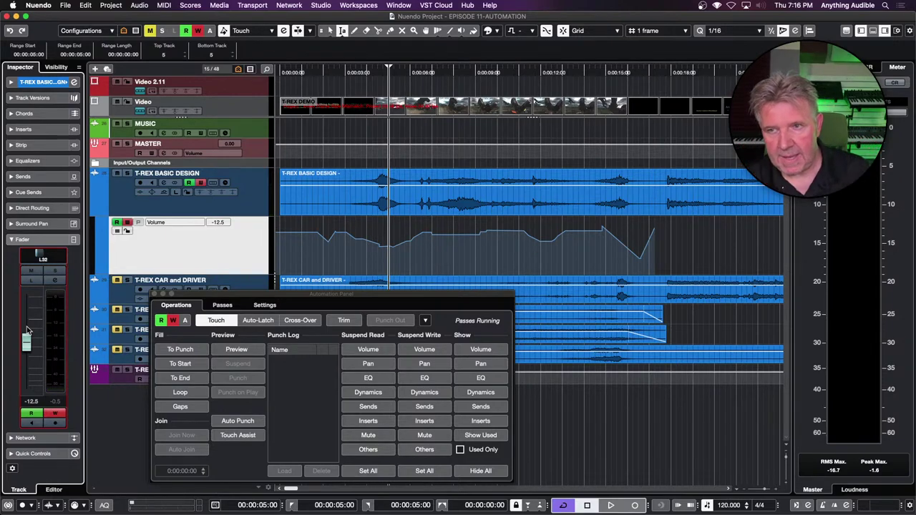
{"action": "left_click", "coordinate": [27, 331]}
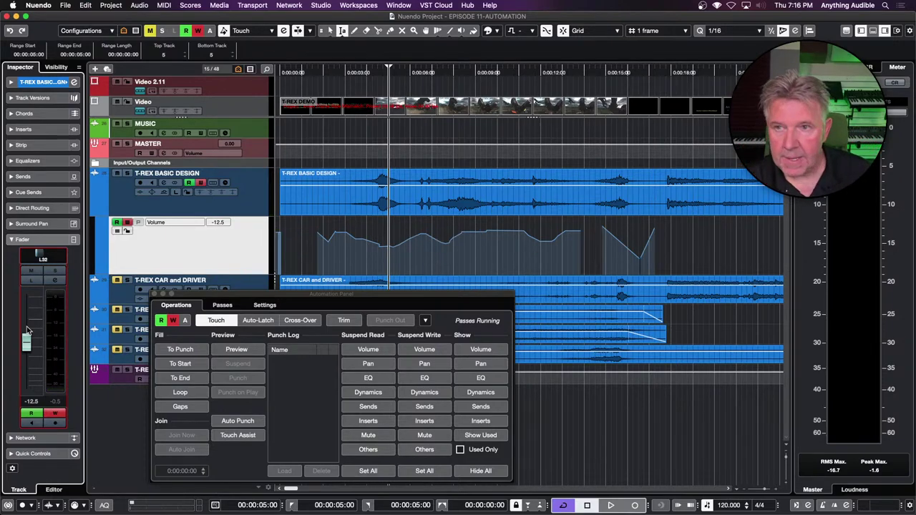
Glance at the Automation Functions list, then turn on automation Preview mode.
{"action": "left_click", "coordinate": [425, 321]}
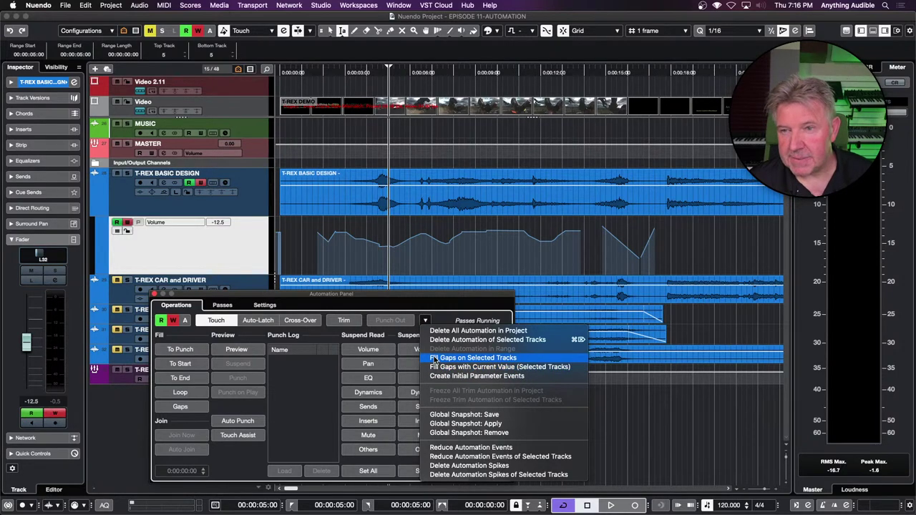
{"action": "left_click", "coordinate": [311, 242]}
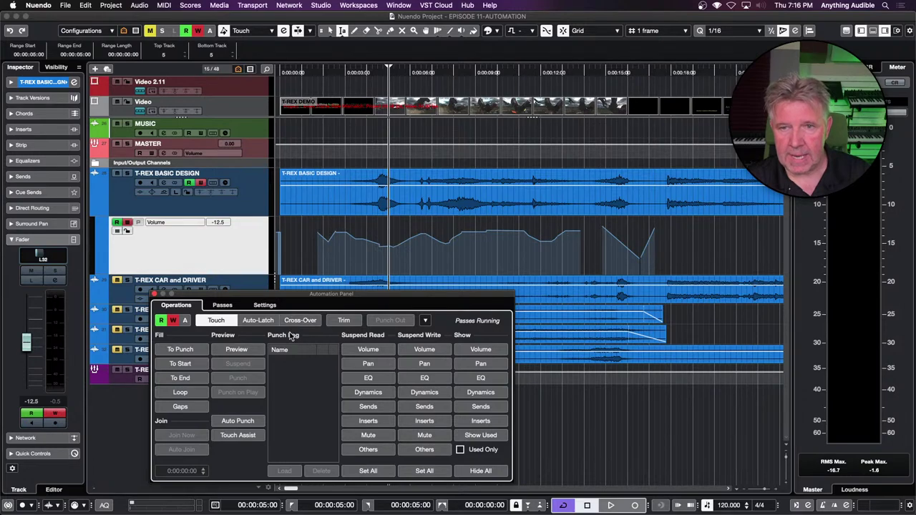
{"action": "left_click", "coordinate": [260, 355]}
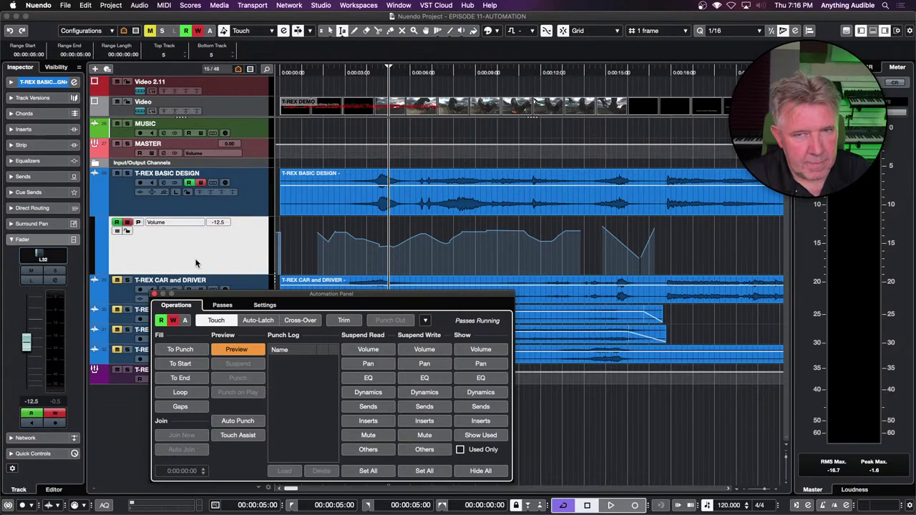
With Fill To End, preview a raised T-REX BASIC DESIGN volume toward 0 dB, then punch it as Punch 1.
{"action": "left_click", "coordinate": [182, 378]}
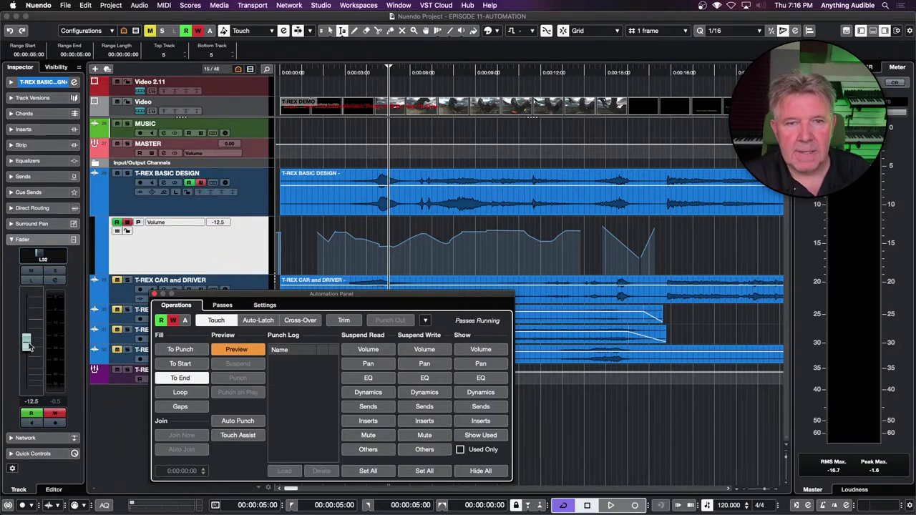
{"action": "key", "text": "space"}
{"action": "left_click_drag", "start_coordinate": [27, 346], "coordinate": [29, 336]}
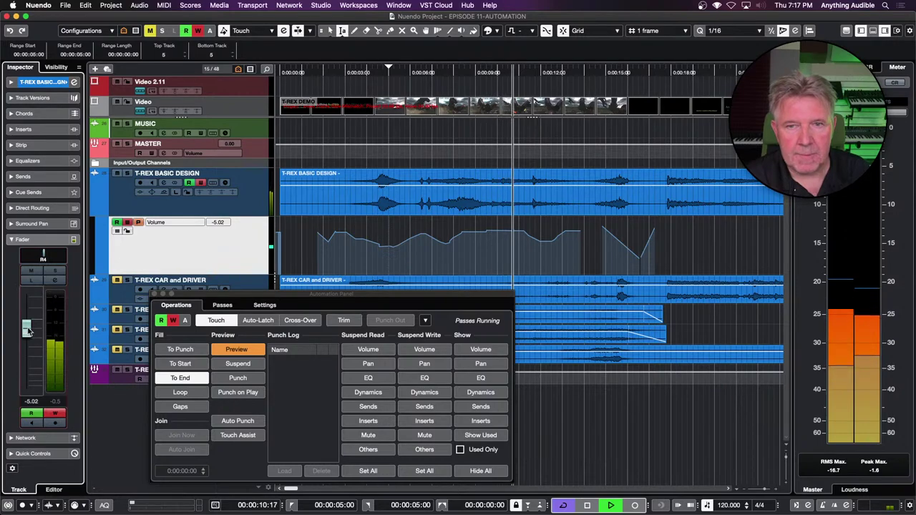
{"action": "left_click_drag", "start_coordinate": [27, 330], "coordinate": [28, 324]}
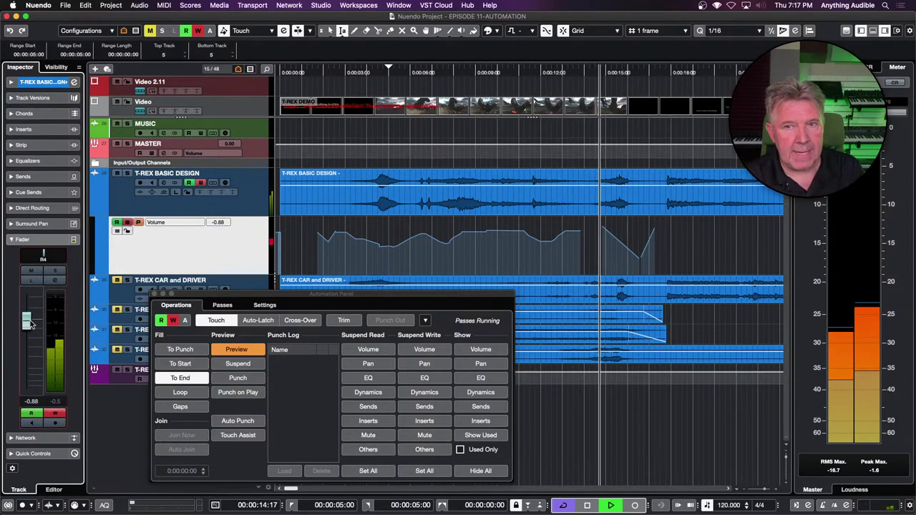
{"action": "key", "text": "space"}
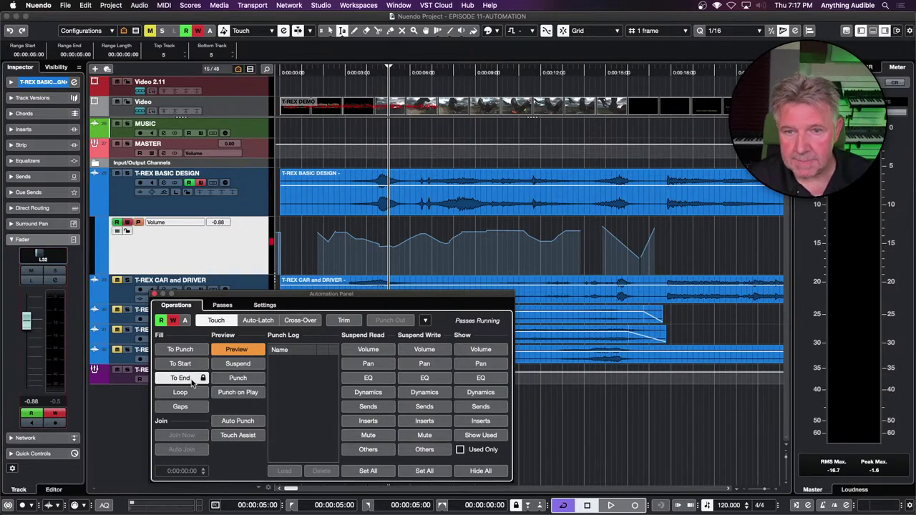
{"action": "left_click", "coordinate": [239, 378]}
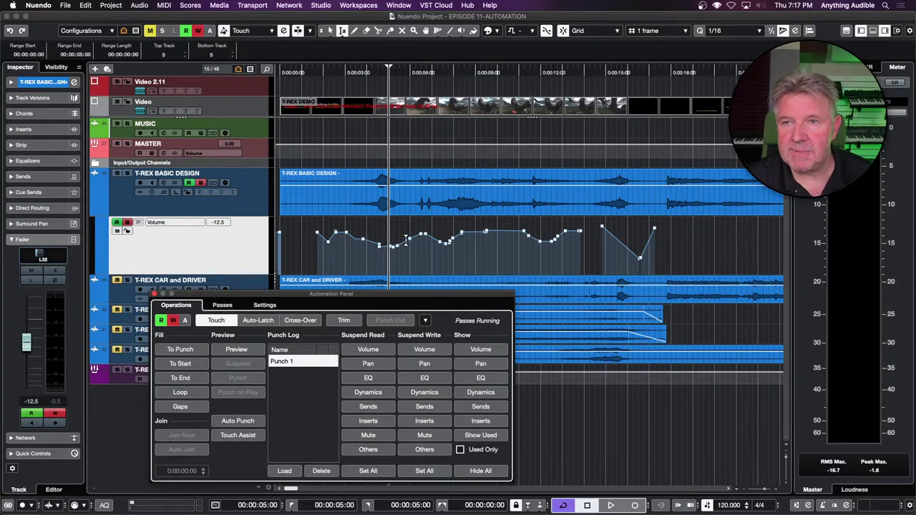
Set locators to 5:20–9:02 from a Volume lane selection, enable Auto Punch, and turn Preview on.
{"action": "left_click_drag", "start_coordinate": [407, 240], "coordinate": [476, 241]}
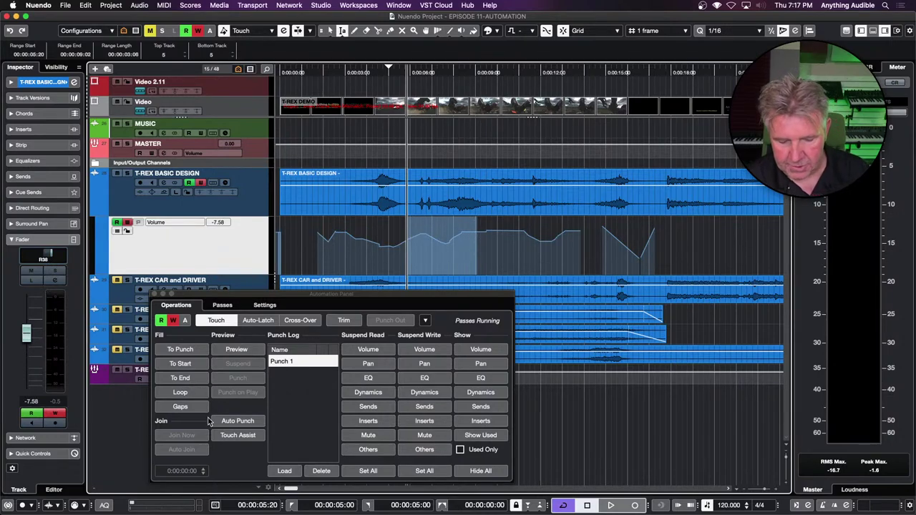
{"action": "key", "text": "p"}
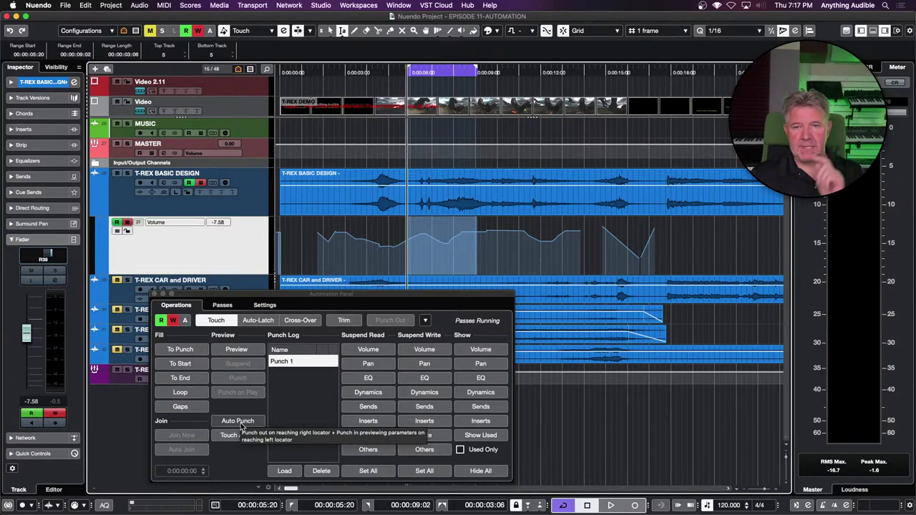
{"action": "left_click", "coordinate": [241, 424]}
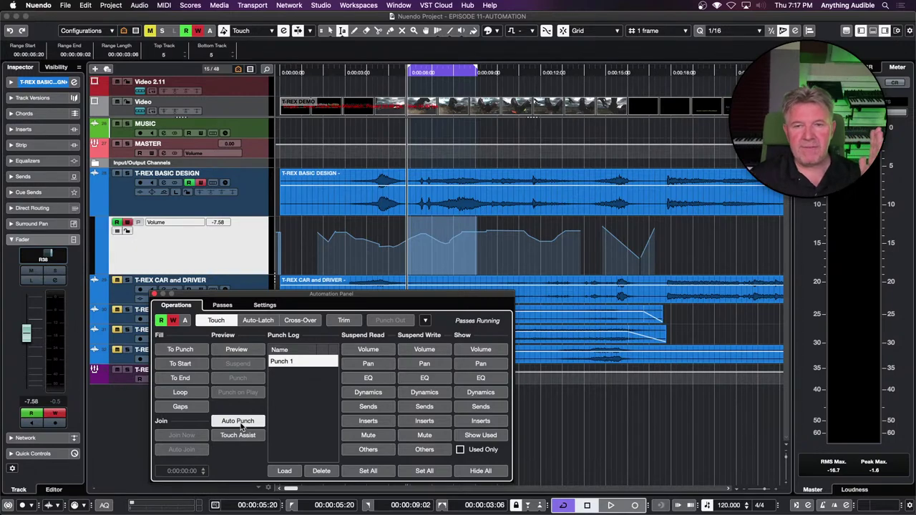
{"action": "left_click", "coordinate": [248, 354]}
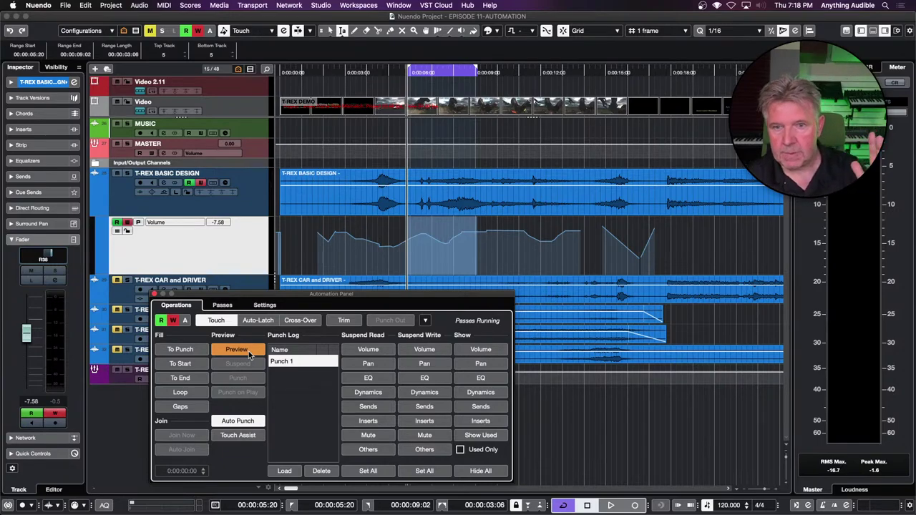
{"action": "mouse_move", "coordinate": [249, 355]}
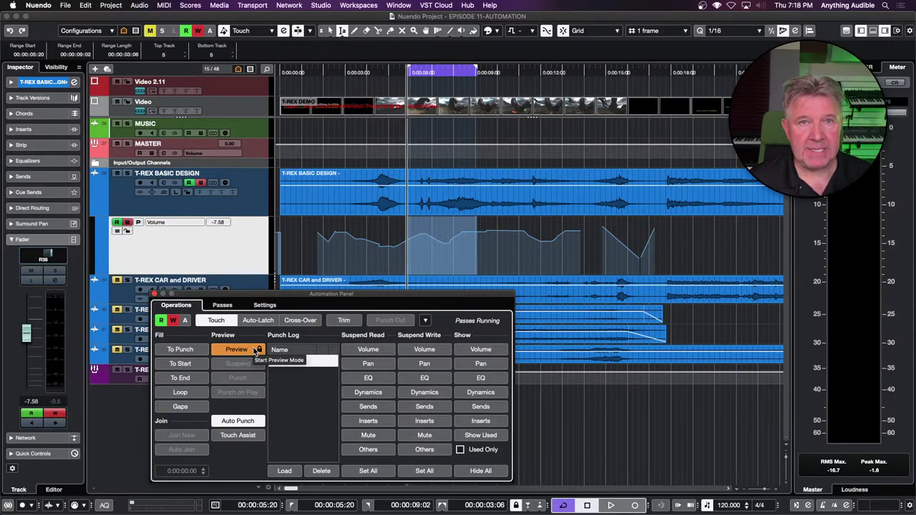
Toggle Preview and Fill To Start, lock then release Preview, and switch automation to Auto-Latch.
{"action": "left_click", "coordinate": [256, 351]}
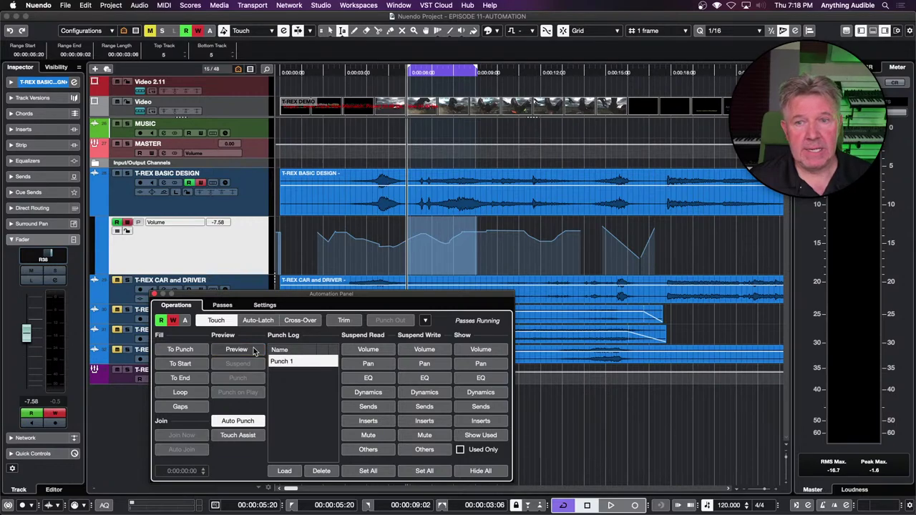
{"action": "left_click", "coordinate": [184, 364]}
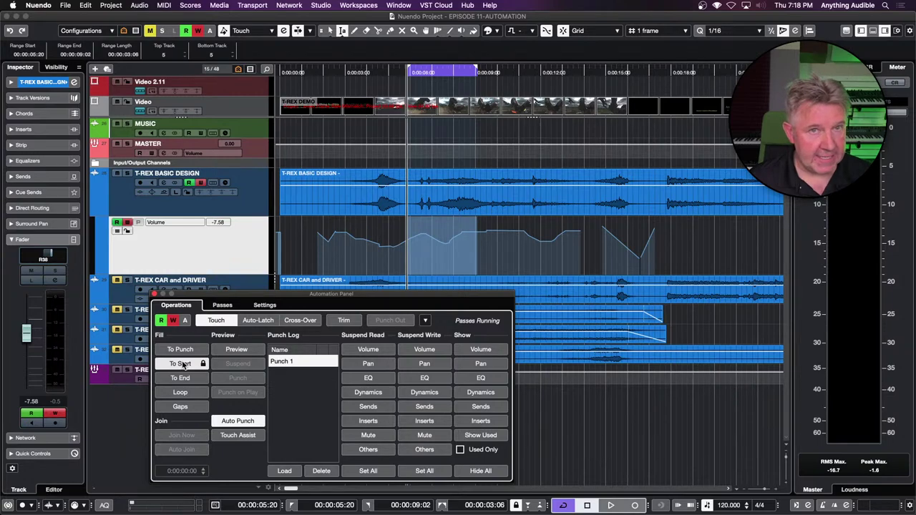
{"action": "left_click", "coordinate": [183, 364]}
{"action": "left_click", "coordinate": [239, 350]}
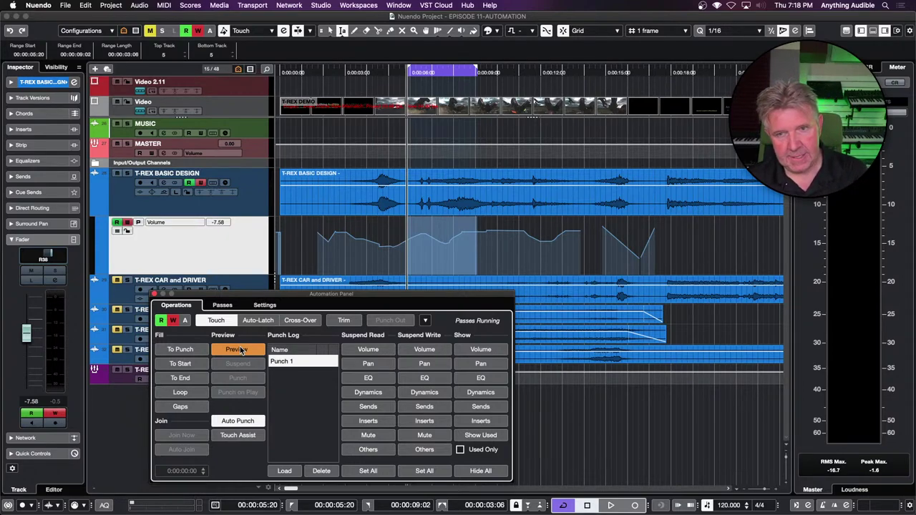
{"action": "left_click", "coordinate": [241, 350]}
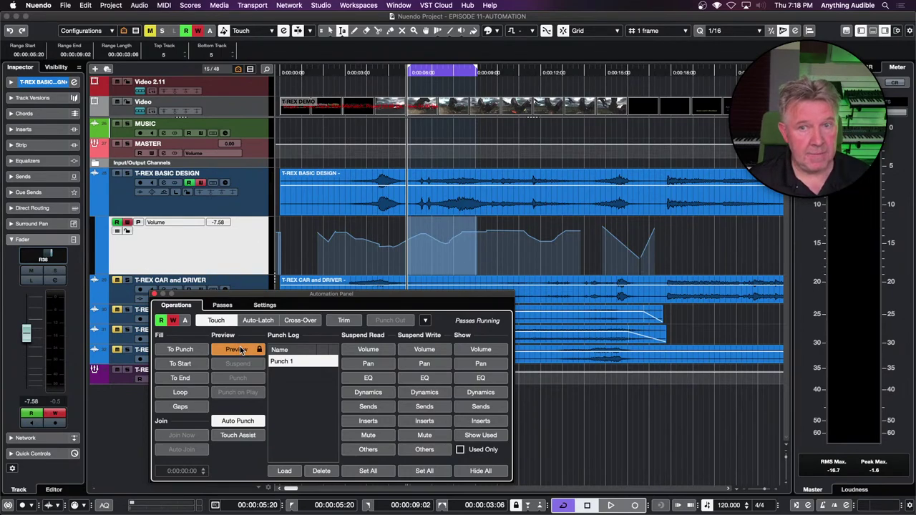
{"action": "left_click", "coordinate": [240, 349]}
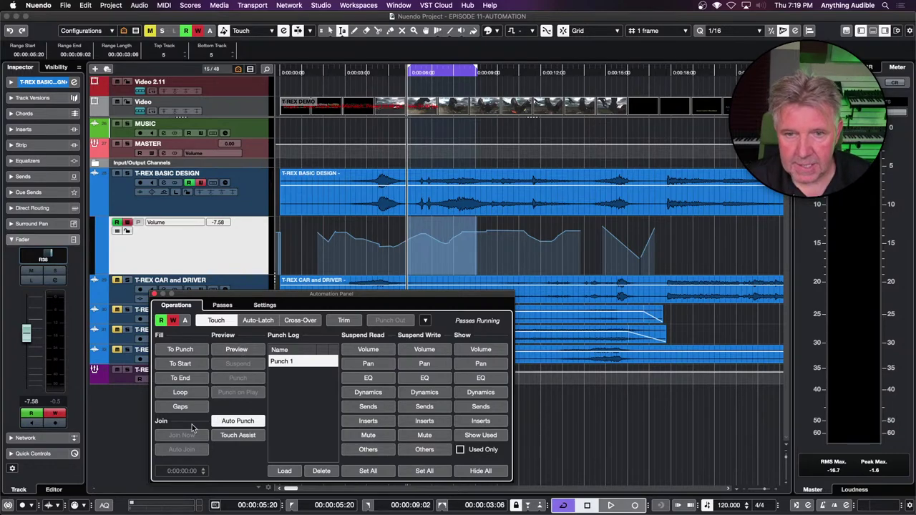
{"action": "left_click", "coordinate": [259, 321]}
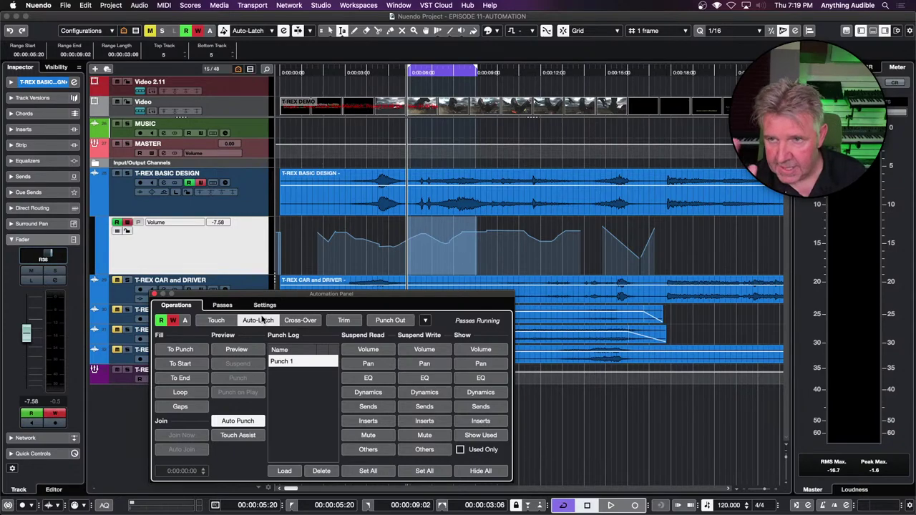
Clear the locator range, set a start point in the Volume lane, and write an Auto-Latch pass ending near -6.16.
{"action": "left_click", "coordinate": [259, 320]}
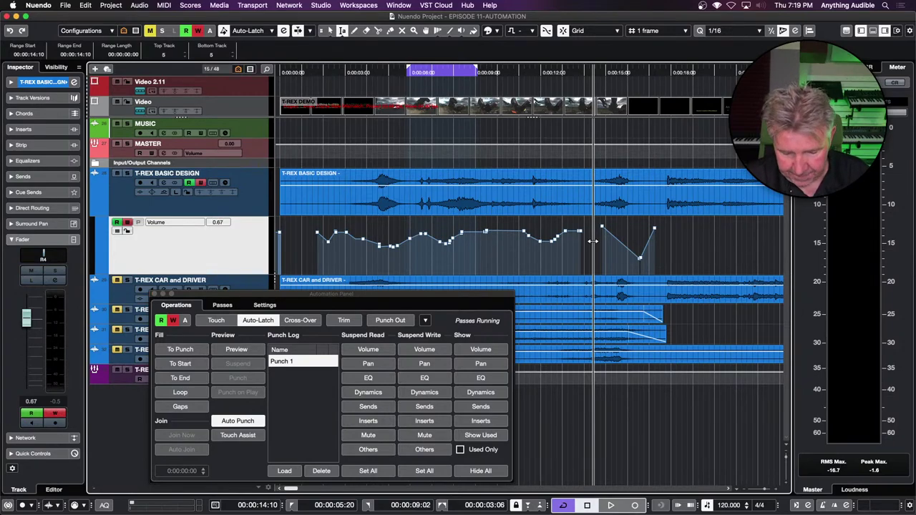
{"action": "key", "text": "p"}
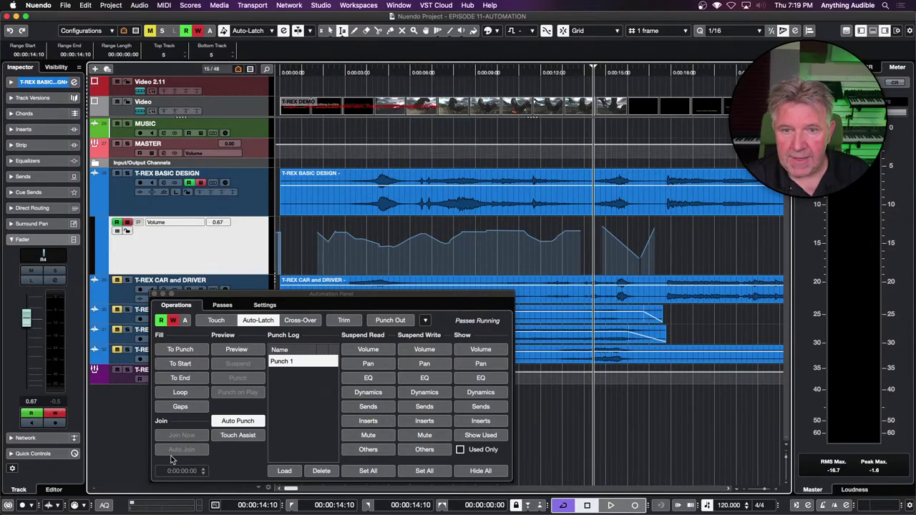
{"action": "mouse_move", "coordinate": [599, 245]}
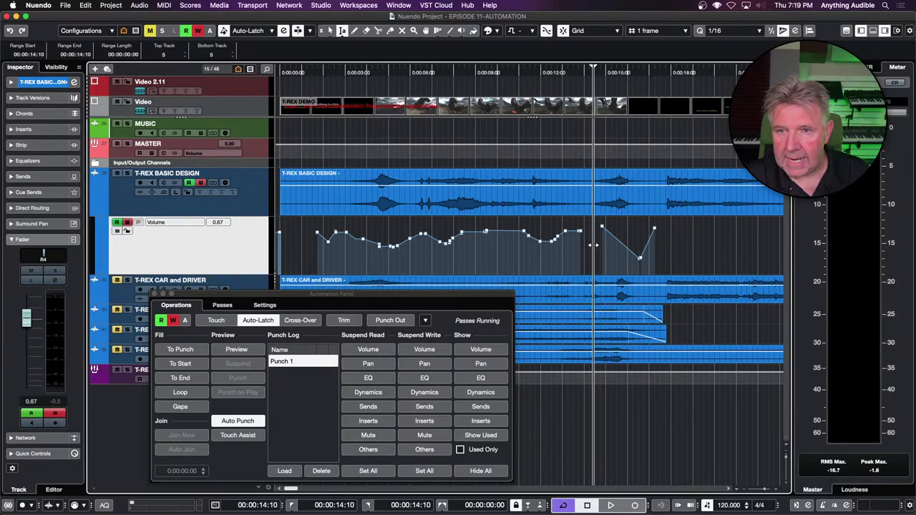
{"action": "left_click", "coordinate": [536, 244]}
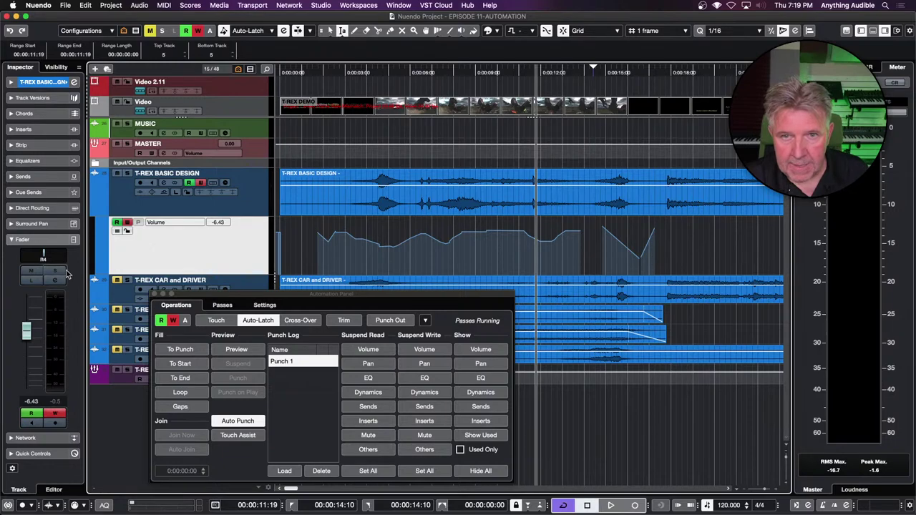
{"action": "key", "text": "space"}
{"action": "left_click_drag", "start_coordinate": [26, 331], "coordinate": [27, 332]}
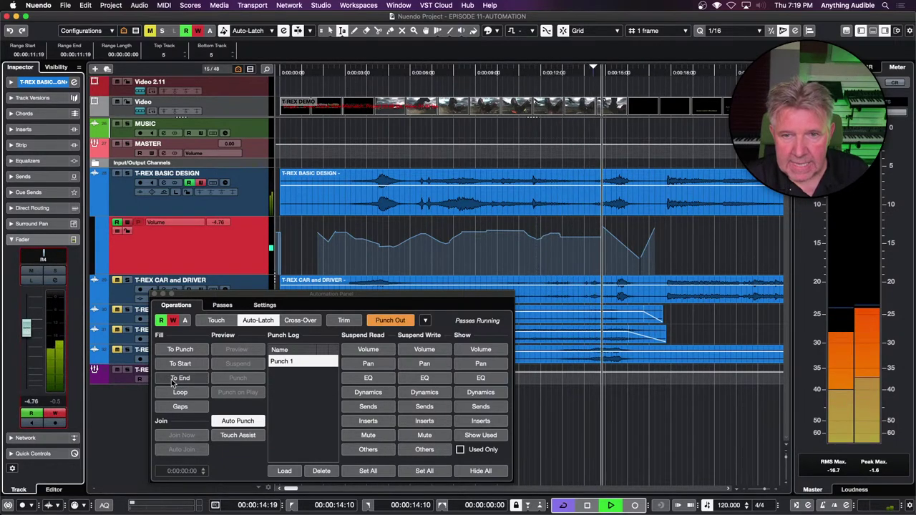
{"action": "left_click", "coordinate": [174, 379]}
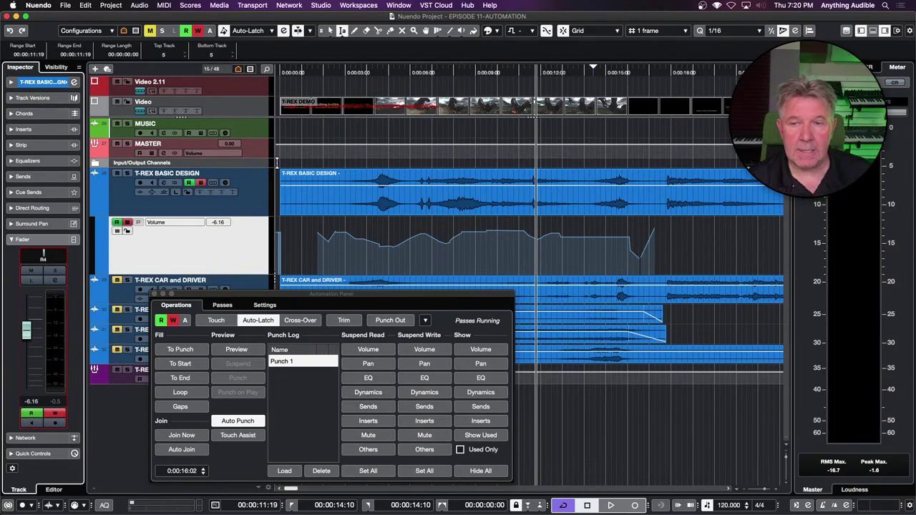
{"action": "left_click", "coordinate": [363, 351]}
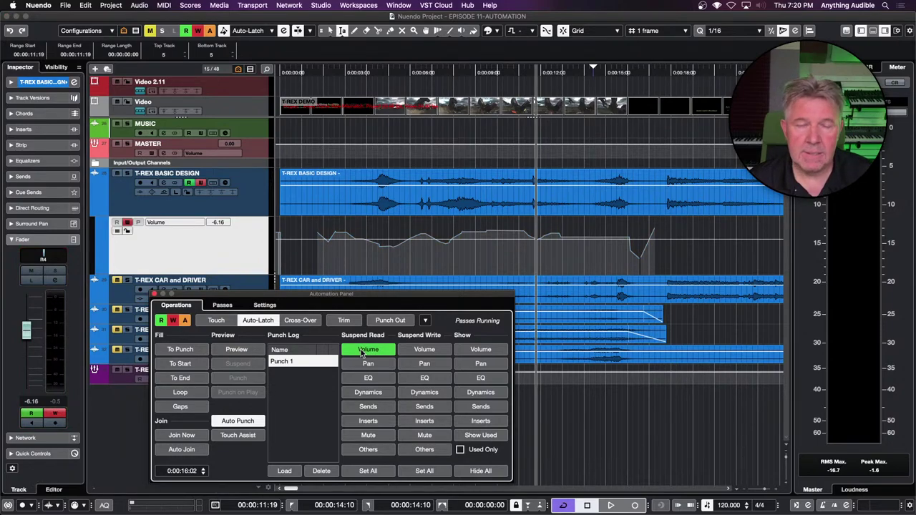
{"action": "left_click", "coordinate": [362, 351]}
{"action": "left_click", "coordinate": [365, 367]}
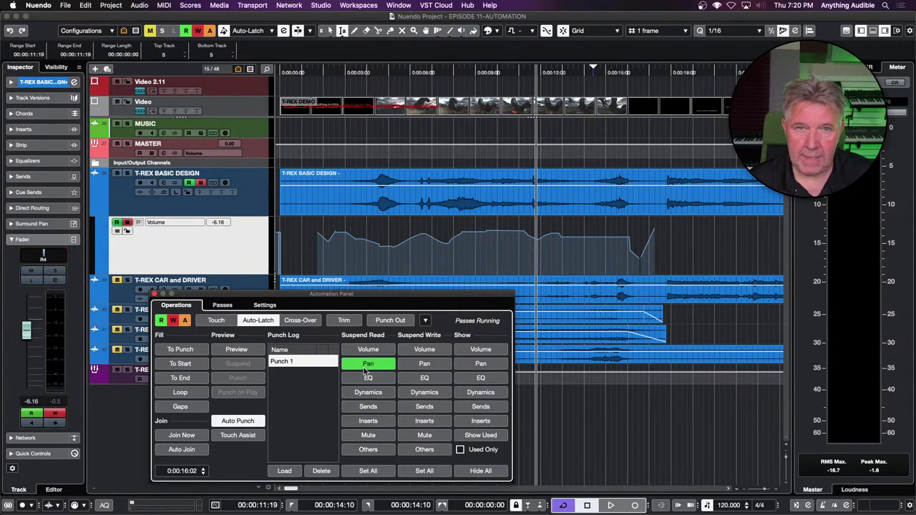
{"action": "left_click", "coordinate": [366, 368]}
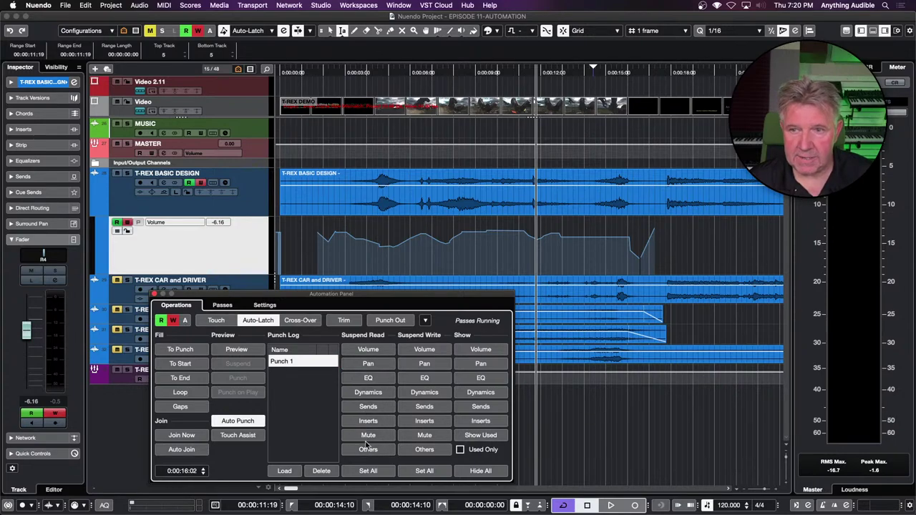
{"action": "left_click", "coordinate": [426, 350]}
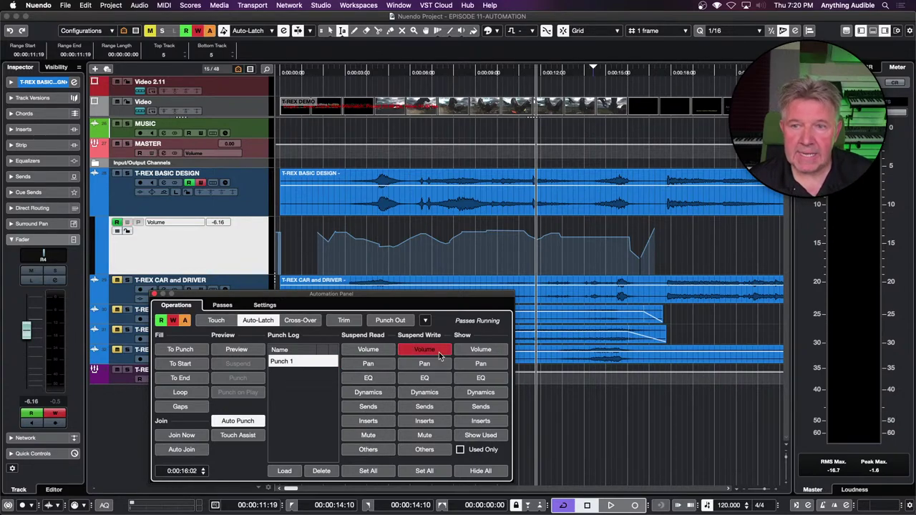
{"action": "left_click", "coordinate": [439, 354]}
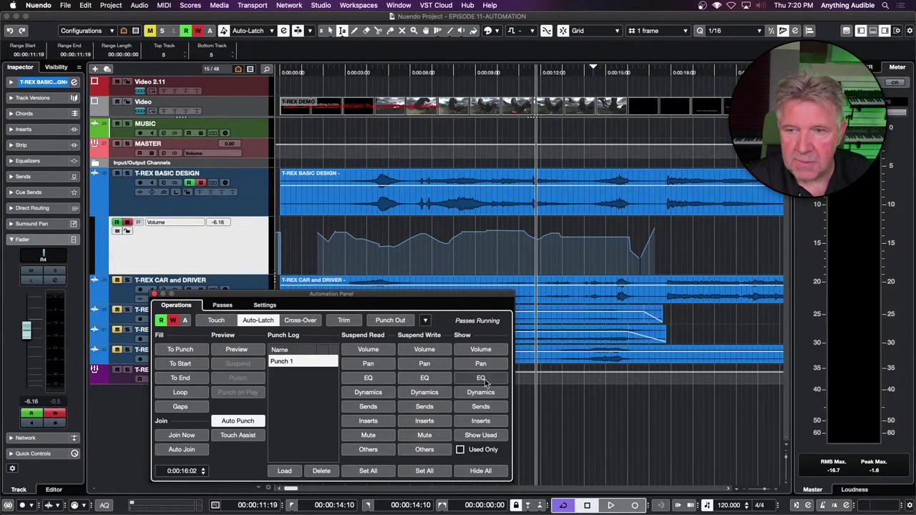
Show volume lanes on all tracks, then list the eight automation passes for T-REX BASIC DESIGN.
{"action": "left_click", "coordinate": [482, 350]}
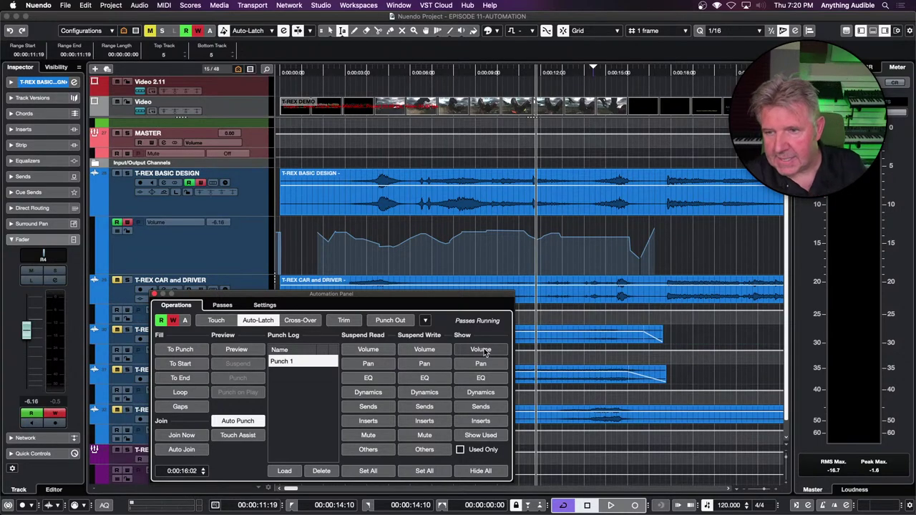
{"action": "left_click", "coordinate": [461, 450]}
{"action": "left_click", "coordinate": [470, 436]}
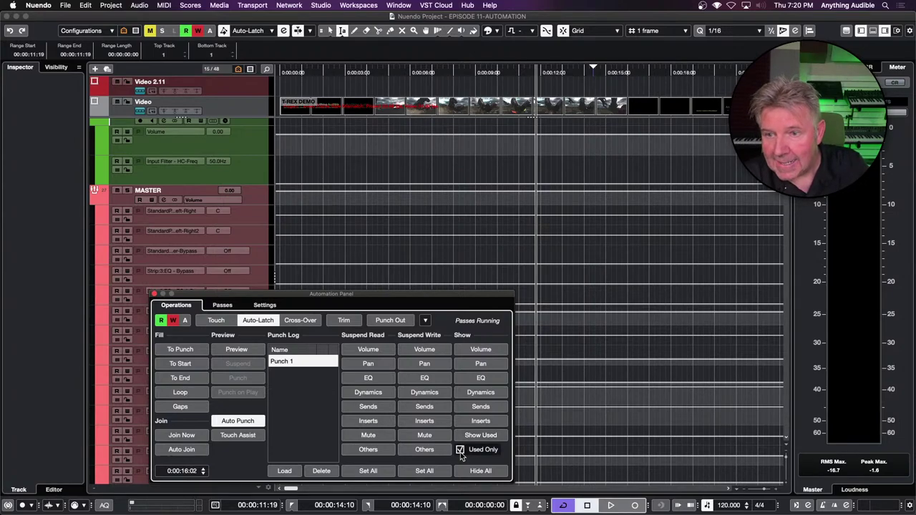
{"action": "left_click", "coordinate": [461, 449]}
{"action": "left_click", "coordinate": [480, 350]}
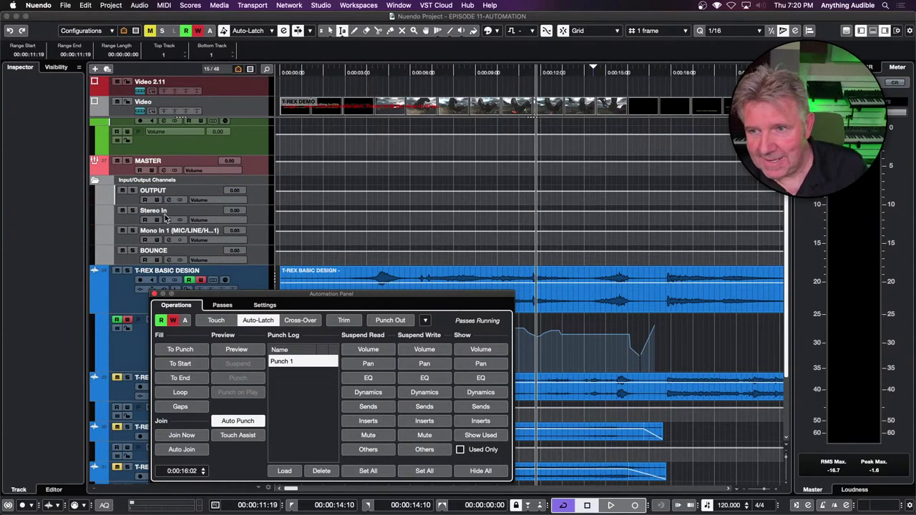
{"action": "left_click", "coordinate": [128, 290]}
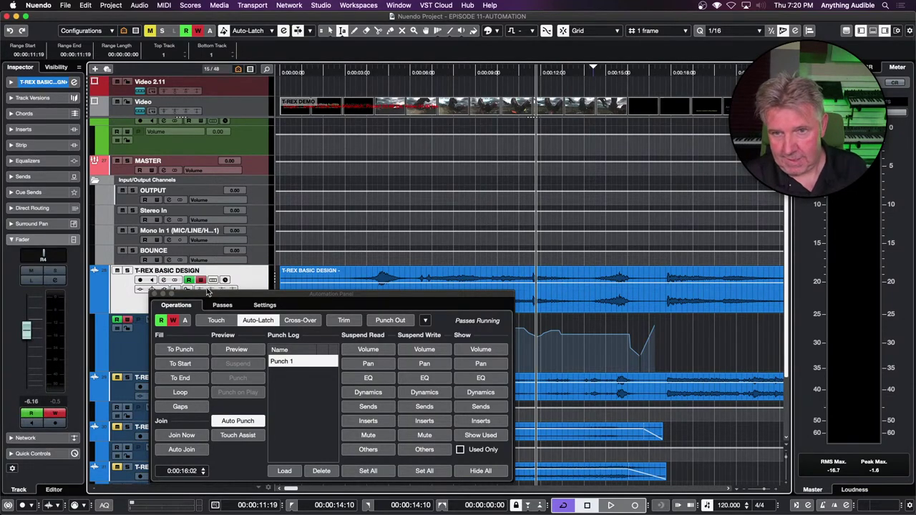
{"action": "left_click", "coordinate": [223, 307]}
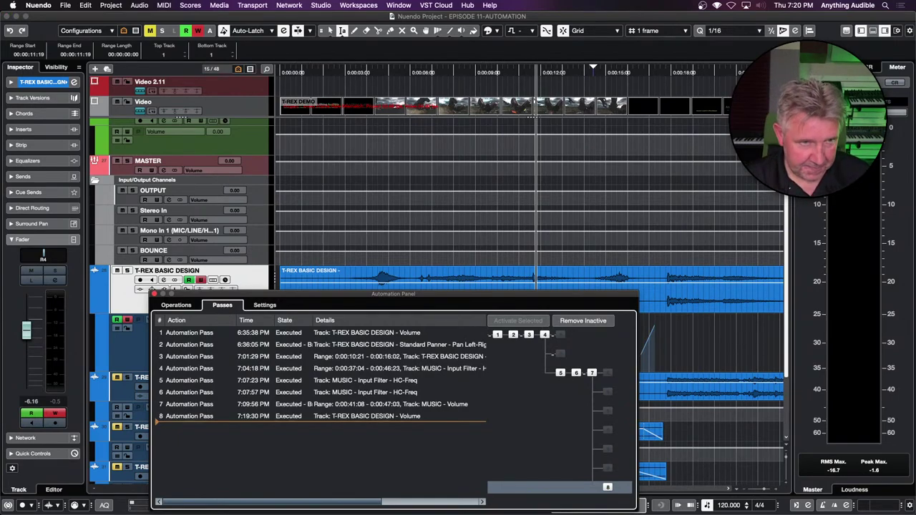
Undo automation back to pass 3, restore passes 4 and 5, and check the pass settings.
{"action": "left_click", "coordinate": [159, 365]}
{"action": "left_click", "coordinate": [158, 381]}
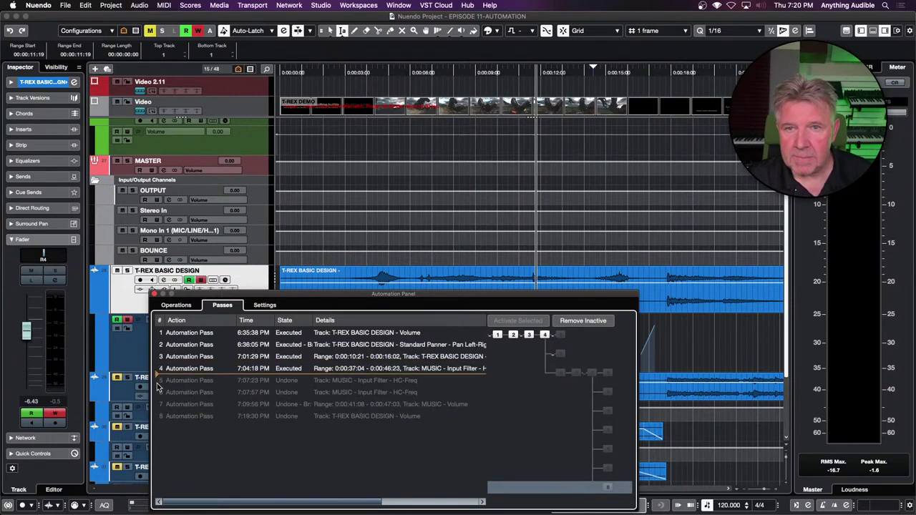
{"action": "left_click", "coordinate": [157, 395]}
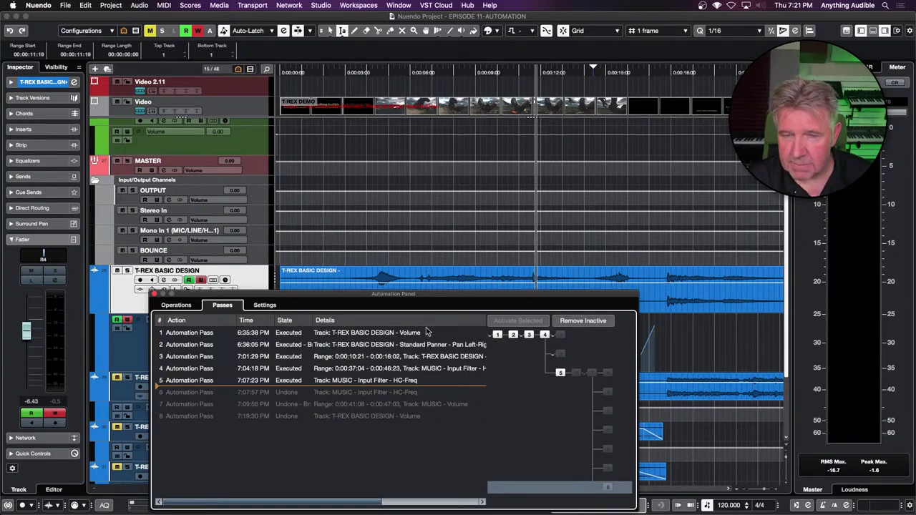
{"action": "left_click", "coordinate": [266, 307]}
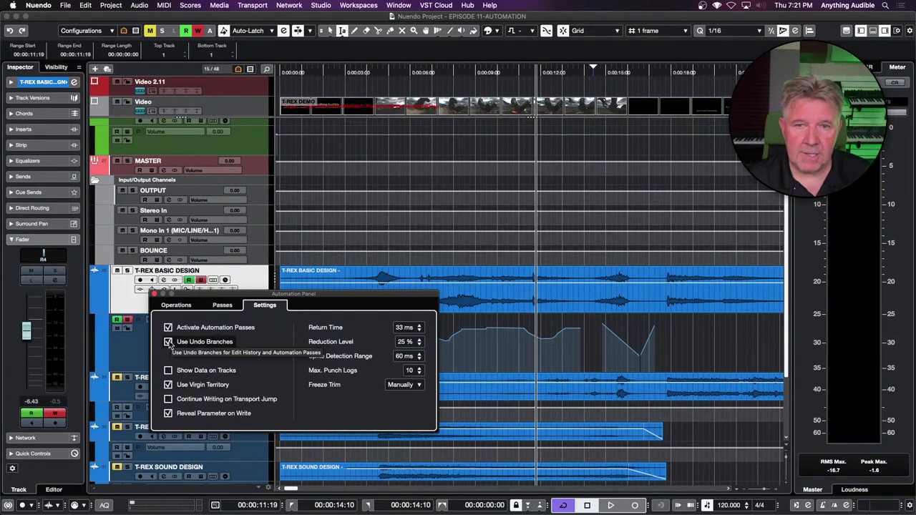
{"action": "left_click", "coordinate": [223, 306]}
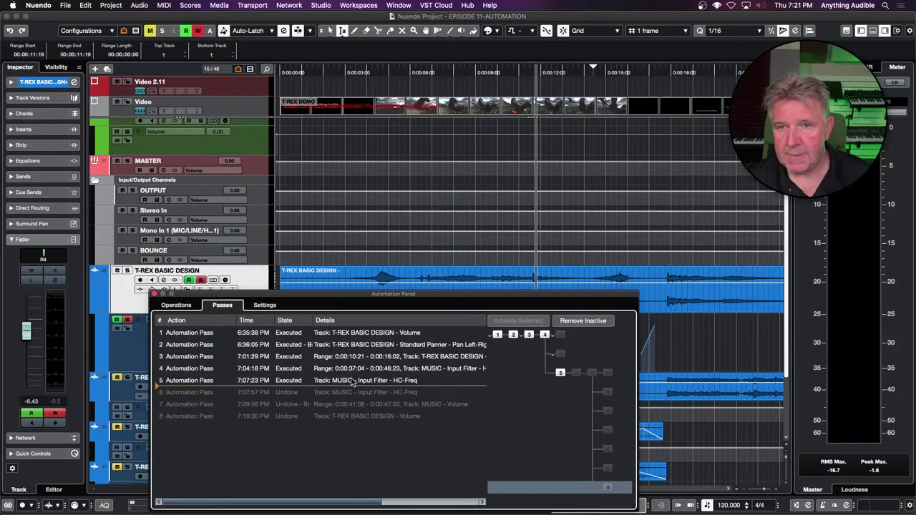
Undo back to pass 2, restore pass 3, close the Automation Panel and select the volume lane.
{"action": "left_click", "coordinate": [157, 356]}
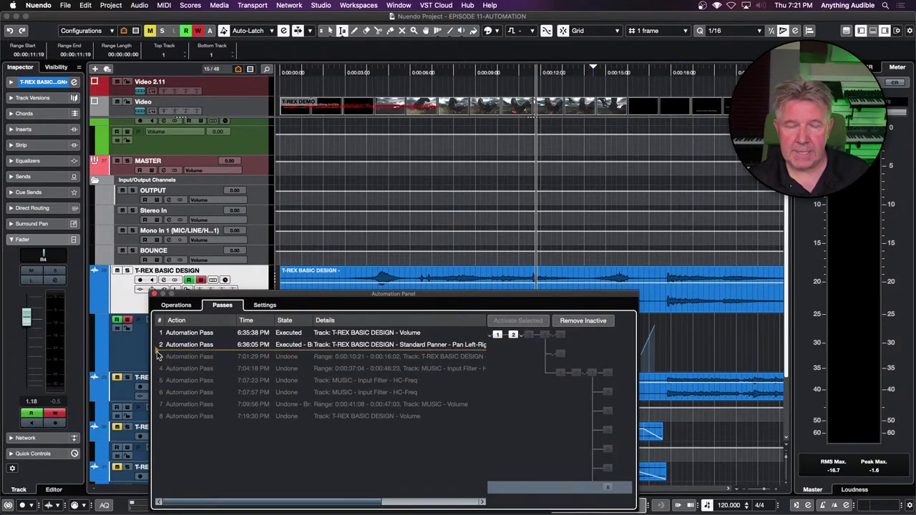
{"action": "left_click", "coordinate": [159, 370]}
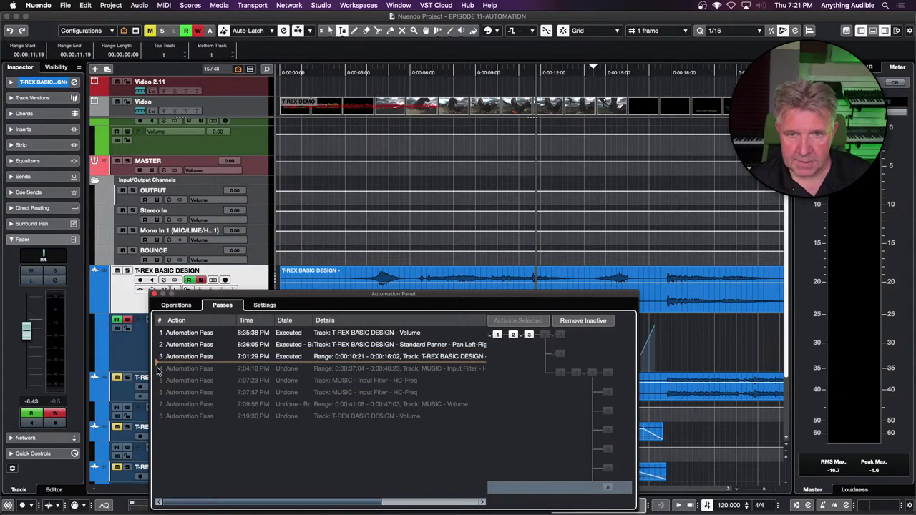
{"action": "left_click", "coordinate": [264, 306]}
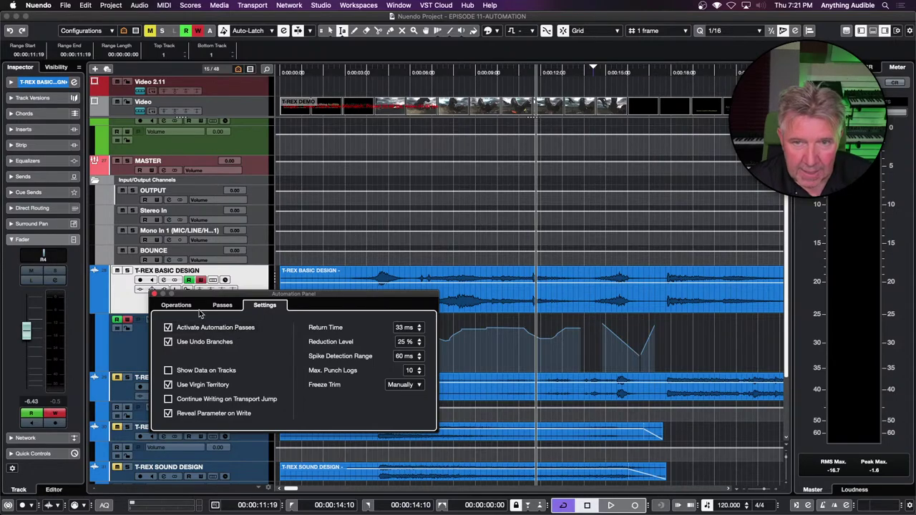
{"action": "left_click", "coordinate": [153, 295]}
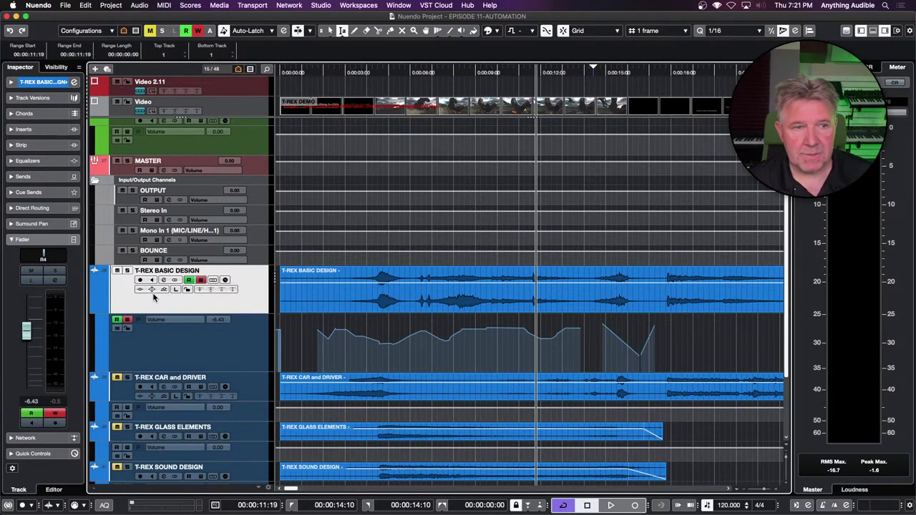
{"action": "left_click", "coordinate": [164, 358]}
Shrink the T-REX BASIC DESIGN volume lane and turn off its automation write and read.
{"action": "key", "text": "super+Up"}
{"action": "key", "text": "super+Up"}
{"action": "key", "text": "super+Up"}
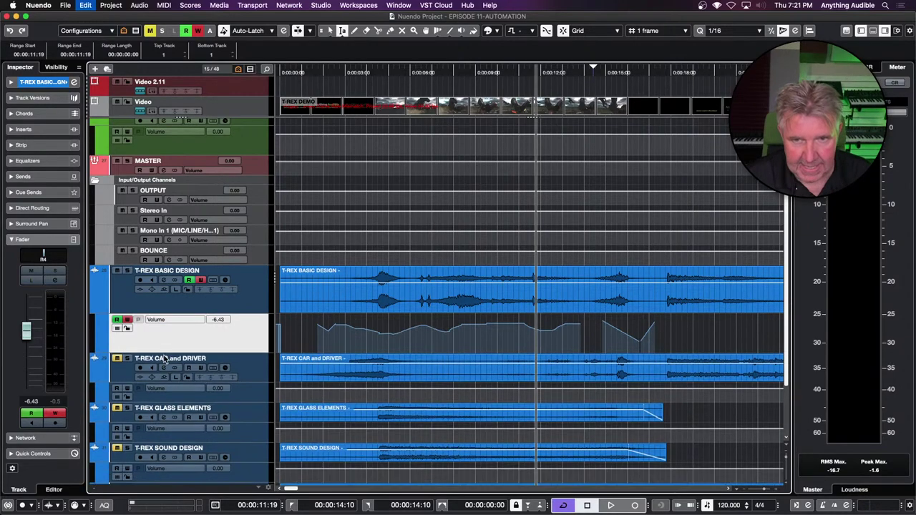
{"action": "left_click", "coordinate": [201, 280]}
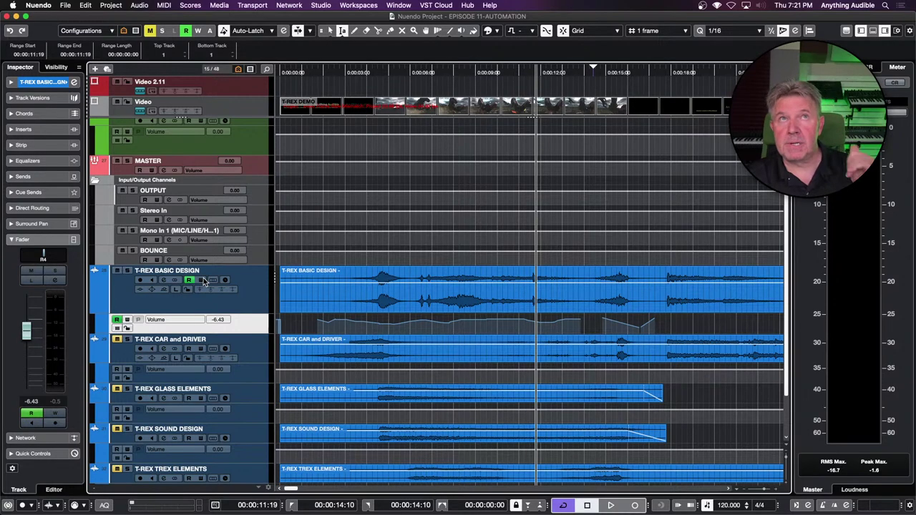
{"action": "left_click", "coordinate": [188, 280]}
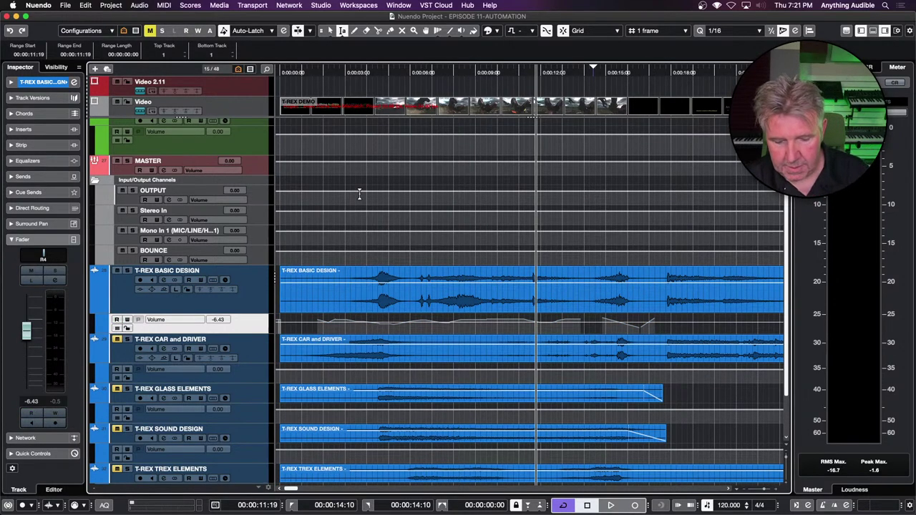
Zoom the timeline out with G until the video clip comes into view.
{"action": "key", "text": "g"}
{"action": "key", "text": "g"}
{"action": "key", "text": "g"}
{"action": "key", "text": "g"}
{"action": "key", "text": "g"}
{"action": "key", "text": "g"}
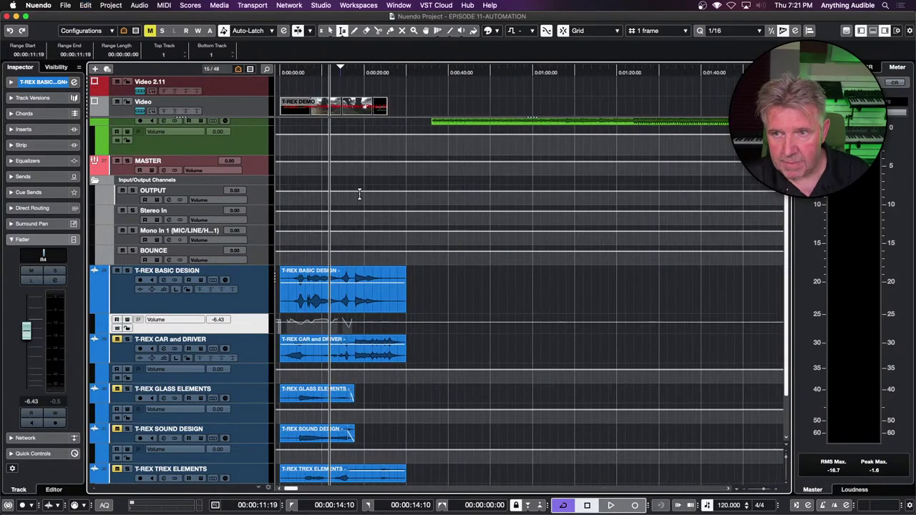
{"action": "key", "text": "g"}
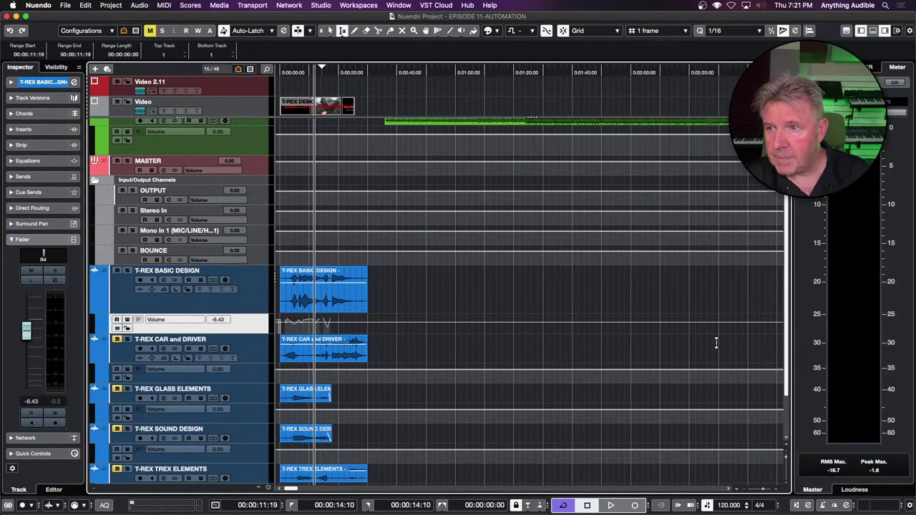
{"action": "key", "text": "g"}
{"action": "key", "text": "g"}
{"action": "key", "text": "g"}
{"action": "key", "text": "g"}
{"action": "key", "text": "g"}
{"action": "scroll", "coordinate": [716, 343], "scroll_direction": "up", "scroll_amount": 1}
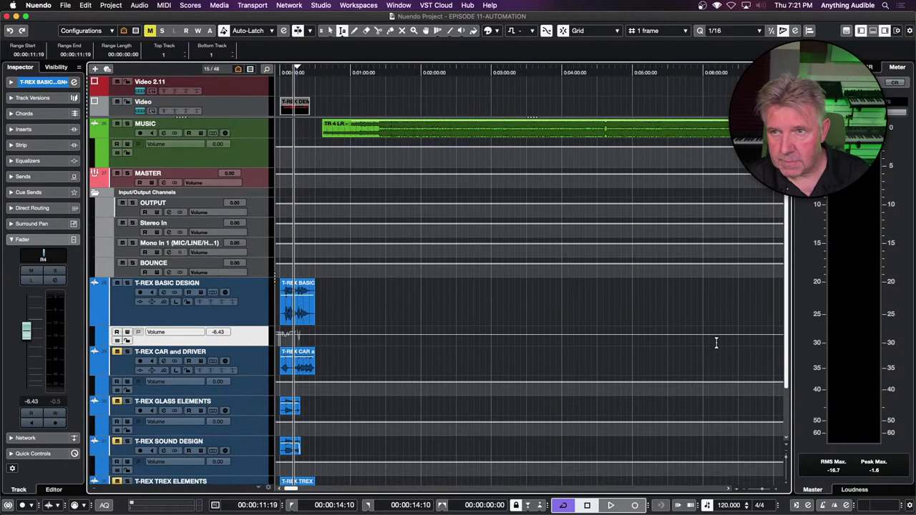
{"action": "key", "text": "g"}
{"action": "key", "text": "g"}
{"action": "key", "text": "g"}
{"action": "key", "text": "g"}
{"action": "key", "text": "g"}
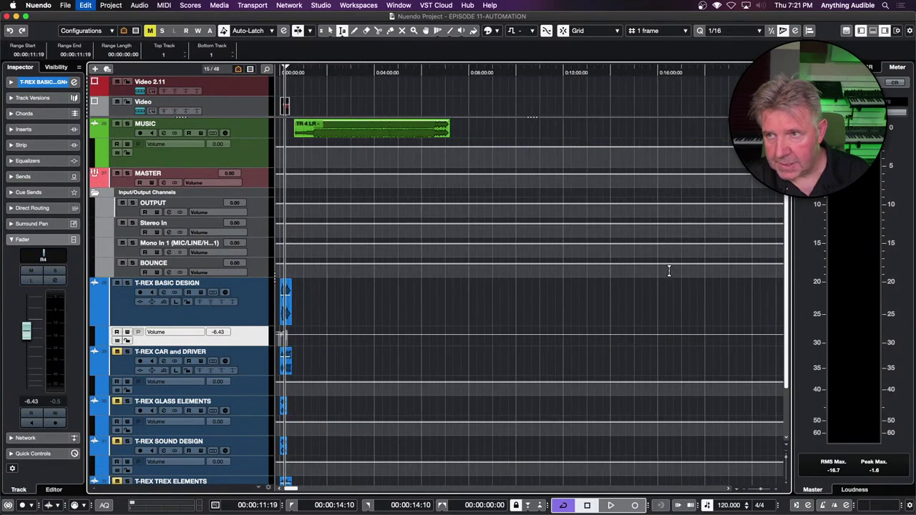
{"action": "key", "text": "g"}
{"action": "key", "text": "g"}
{"action": "key", "text": "g"}
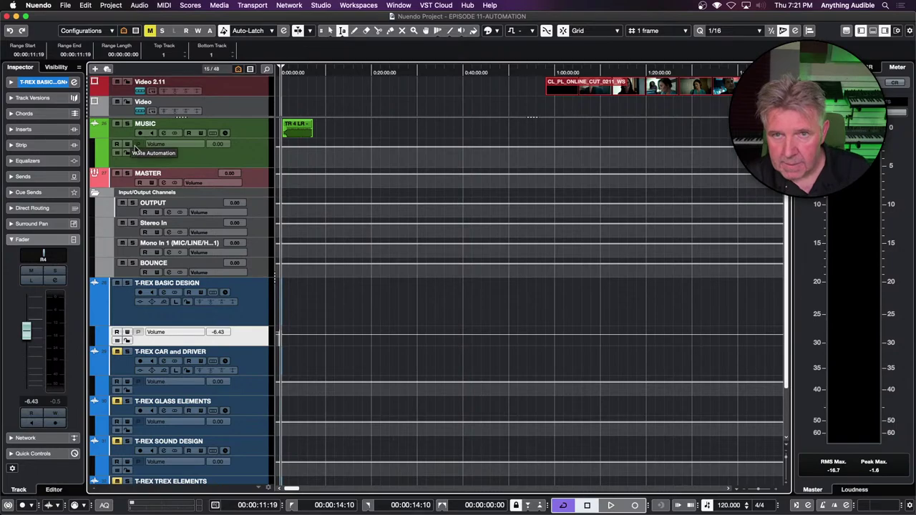
Hide every automation lane via the Automation Panel and collapse the Input/Output Channels folder.
{"action": "left_click", "coordinate": [283, 30]}
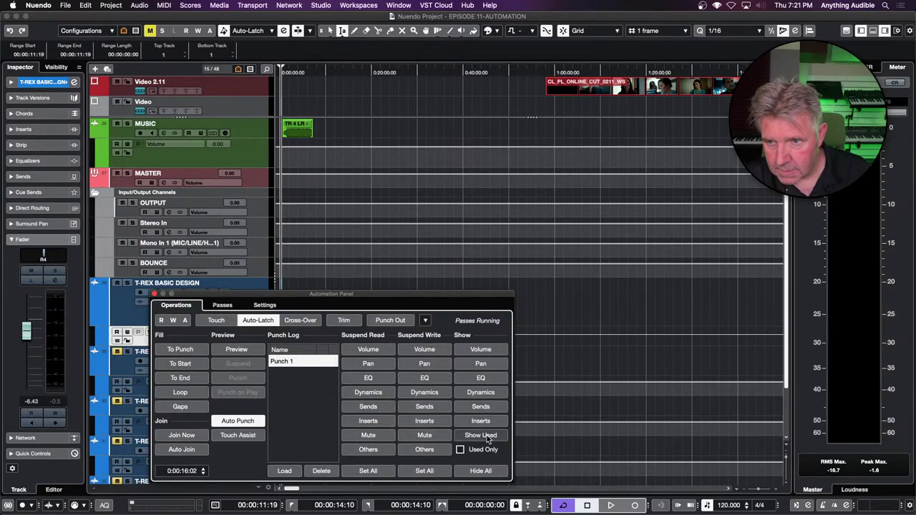
{"action": "left_click", "coordinate": [459, 449]}
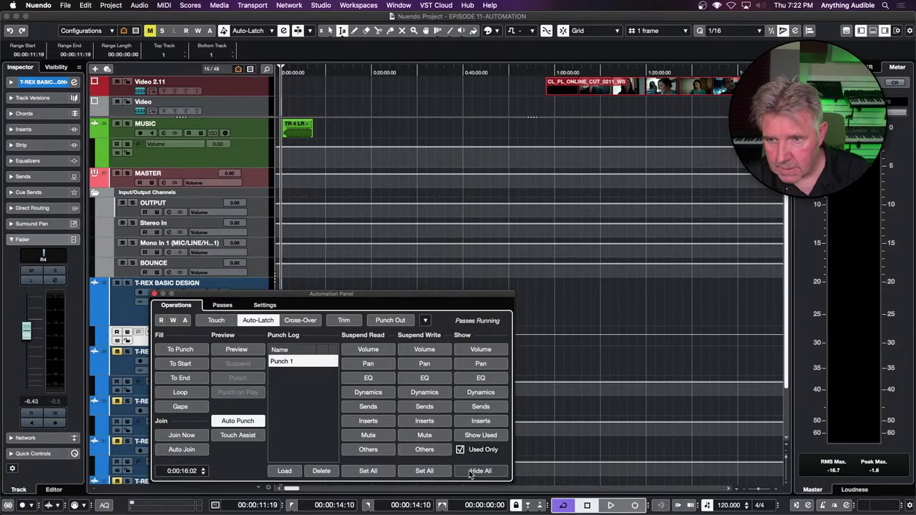
{"action": "left_click", "coordinate": [471, 473]}
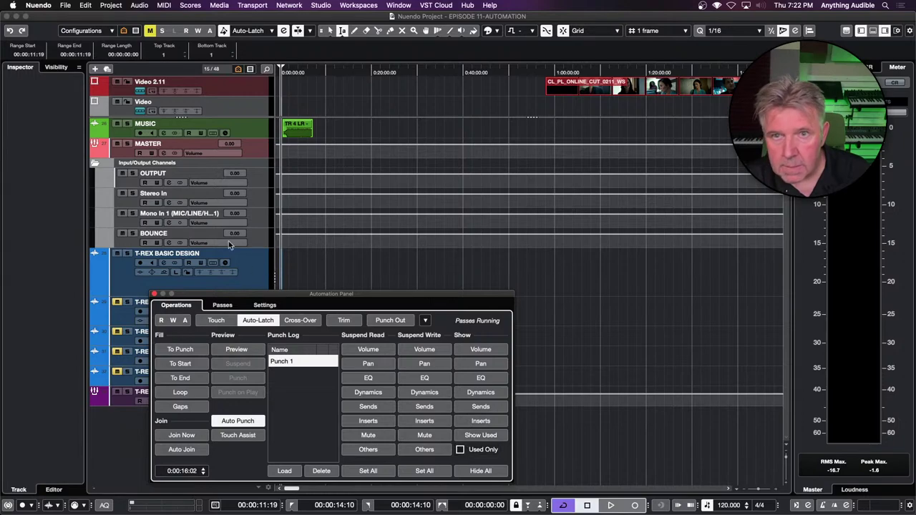
{"action": "left_click", "coordinate": [95, 163]}
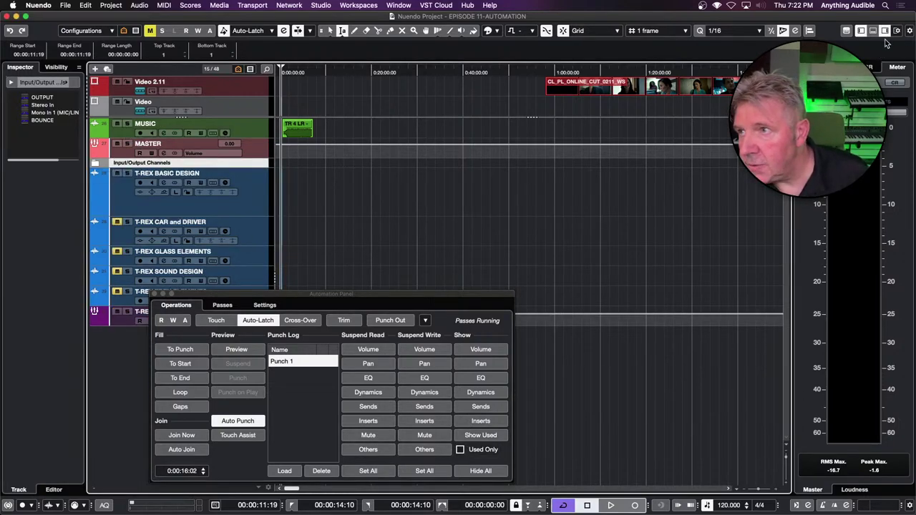
Make FOLEY MIX FOLDER and VERBS visible in the Visibility list, then close the Automation Panel.
{"action": "left_click", "coordinate": [60, 68]}
{"action": "scroll", "coordinate": [60, 124], "scroll_direction": "up", "scroll_amount": 5}
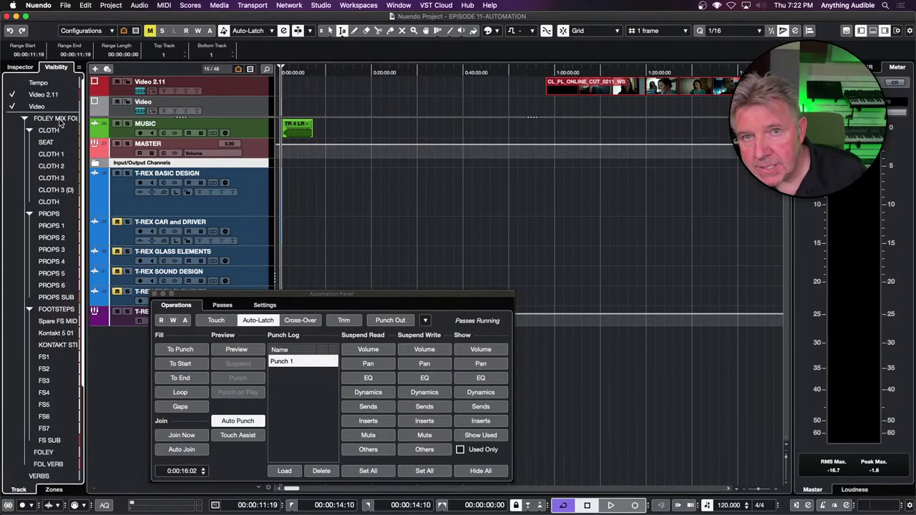
{"action": "left_click", "coordinate": [12, 119]}
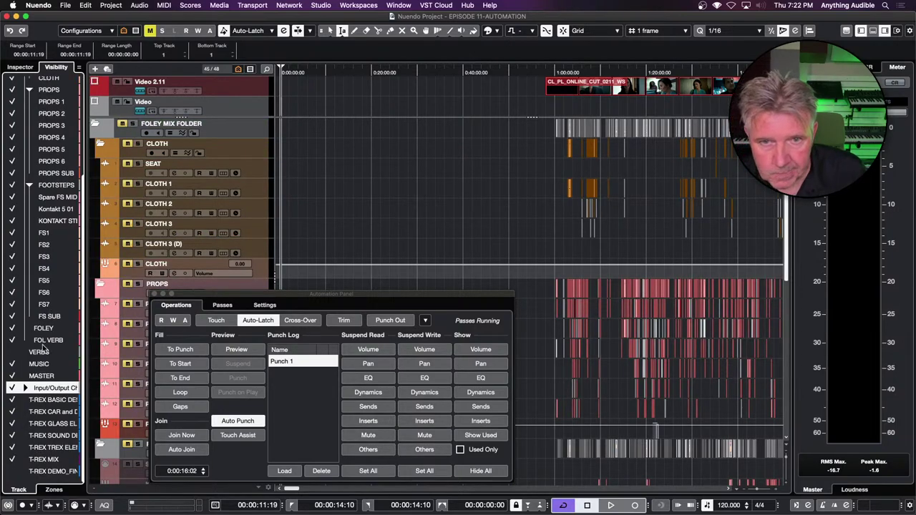
{"action": "left_click", "coordinate": [13, 352]}
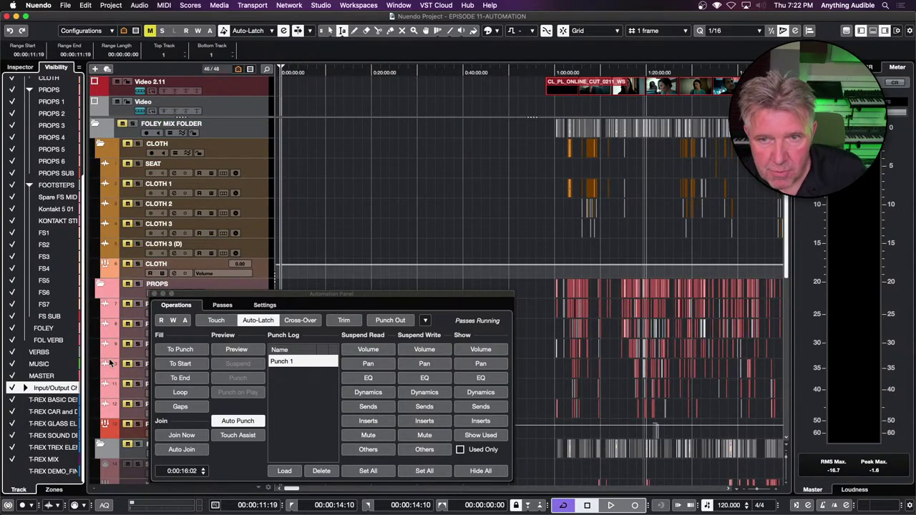
{"action": "left_click", "coordinate": [154, 294]}
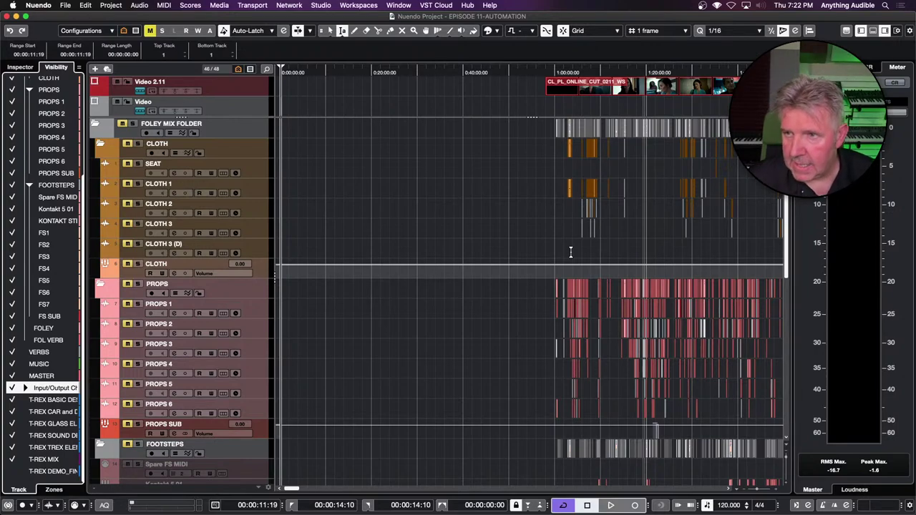
Open the Video Player, shift it left, and zoom in around the playback position on the ruler.
{"action": "key", "text": "F8"}
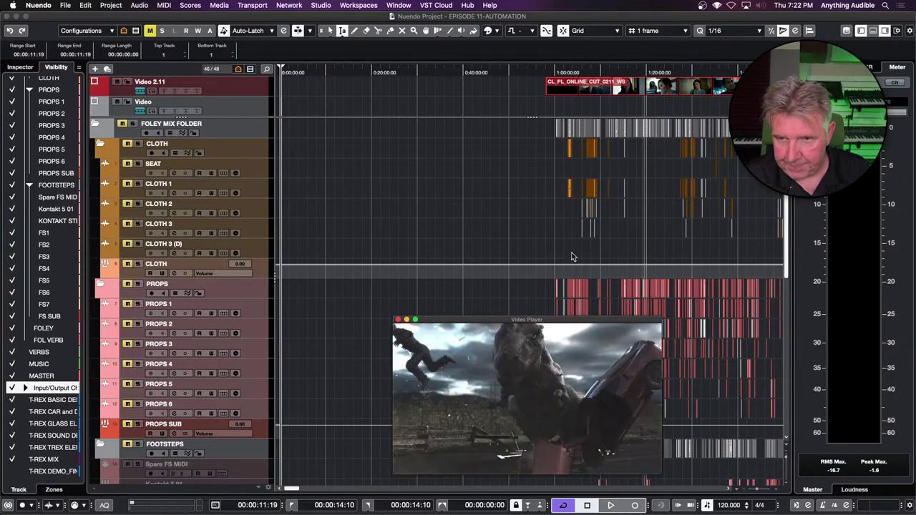
{"action": "left_click_drag", "start_coordinate": [568, 320], "coordinate": [472, 320]}
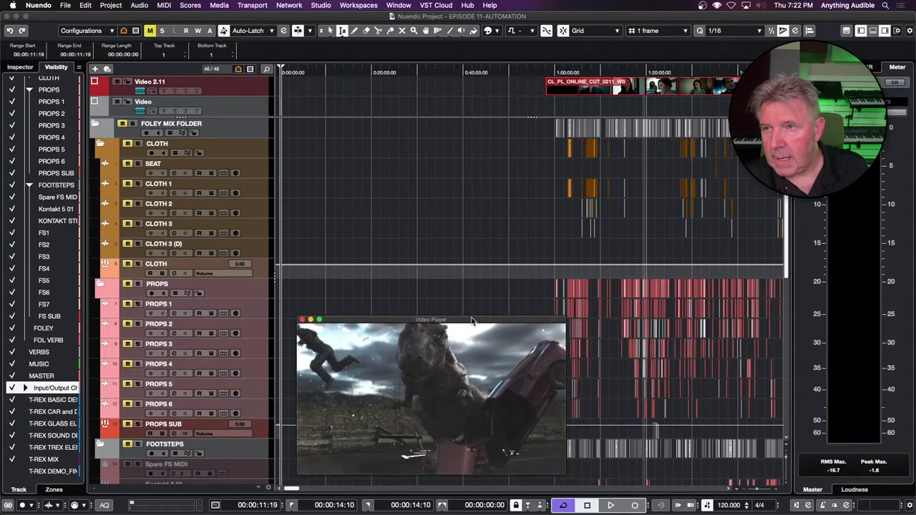
{"action": "left_click", "coordinate": [638, 88]}
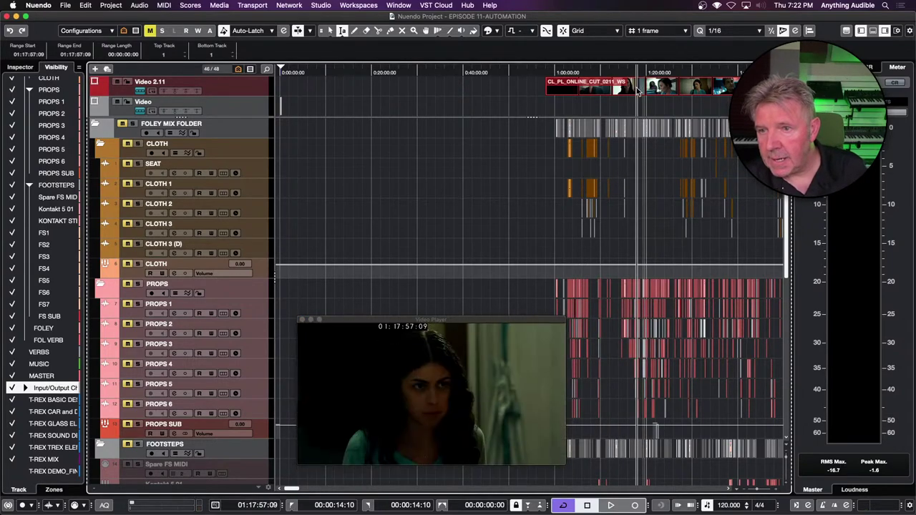
{"action": "key", "text": "h"}
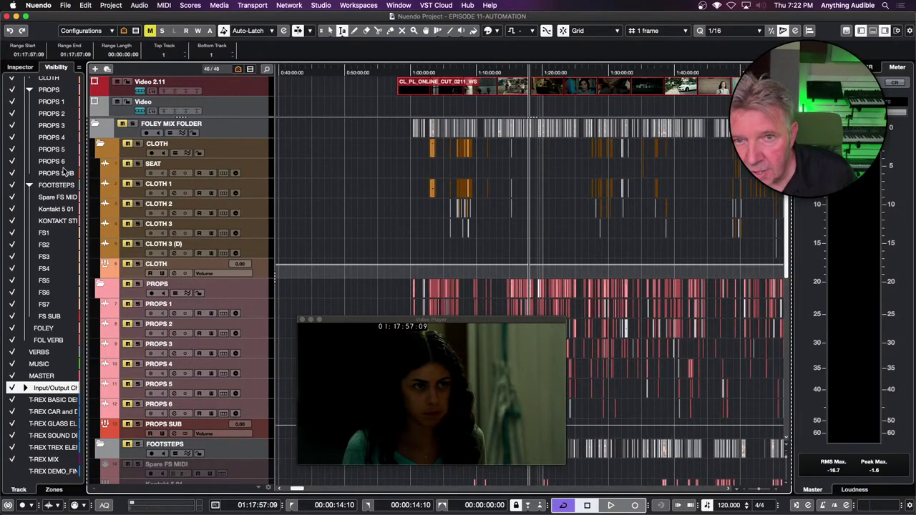
Select a time range starting 01:21:03:14 on the CLOTH track in the foley folder.
{"action": "scroll", "coordinate": [63, 170], "scroll_direction": "up", "scroll_amount": 5}
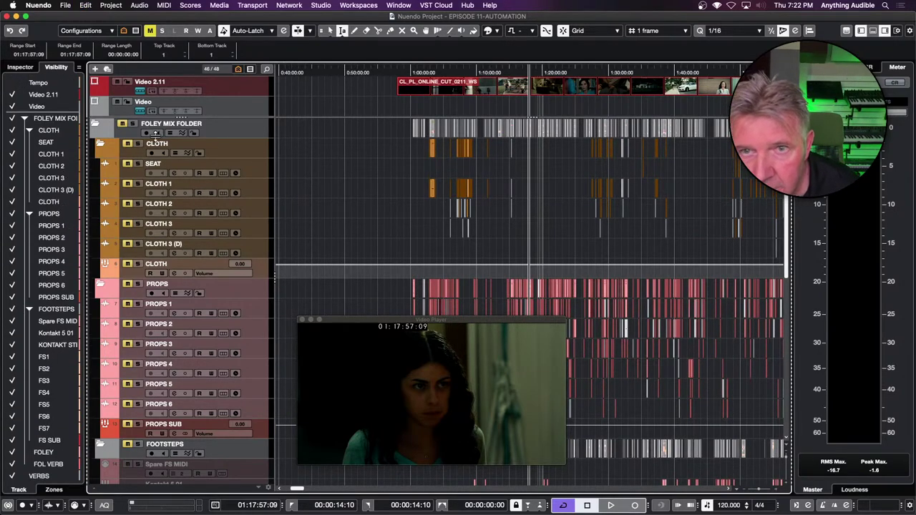
{"action": "left_click", "coordinate": [261, 127]}
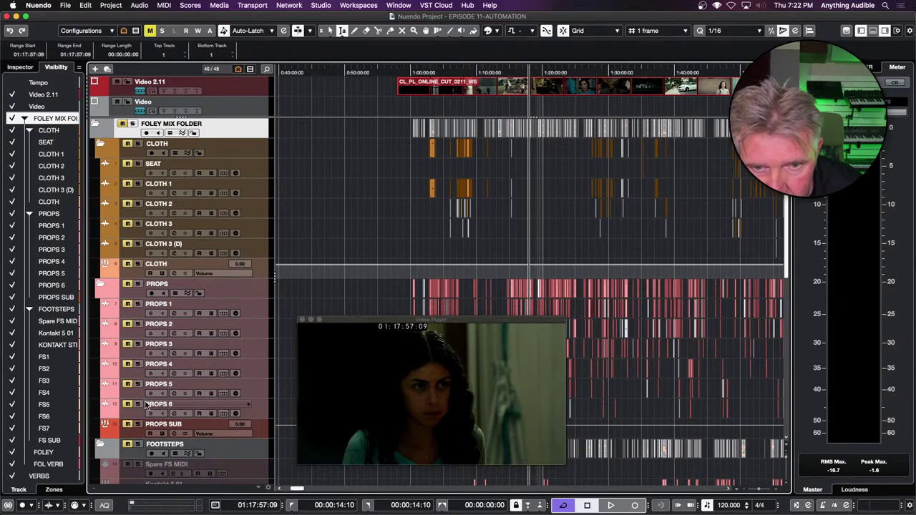
{"action": "left_click_drag", "start_coordinate": [549, 150], "coordinate": [612, 150]}
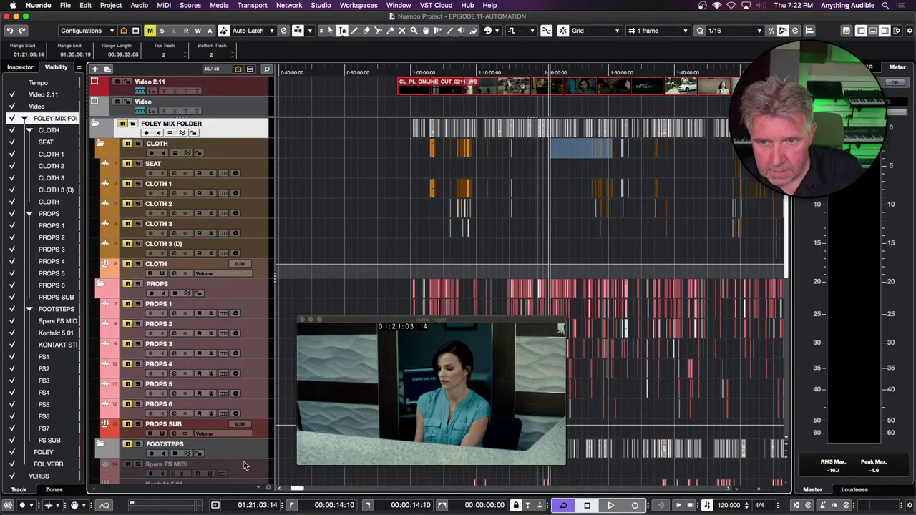
Move the VERBS track above the FOLEY MIX FOLDER.
{"action": "scroll", "coordinate": [242, 451], "scroll_direction": "down", "scroll_amount": 10}
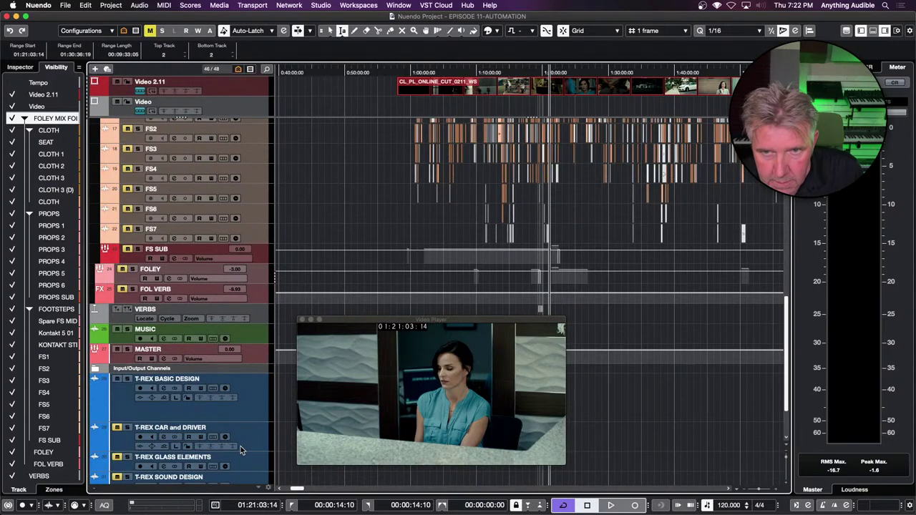
{"action": "left_click", "coordinate": [263, 315]}
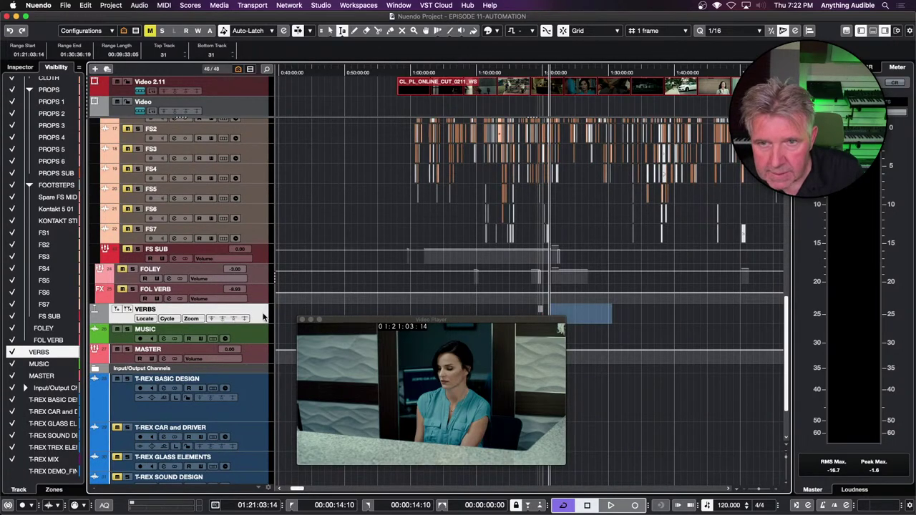
{"action": "left_click_drag", "start_coordinate": [263, 315], "coordinate": [269, 128]}
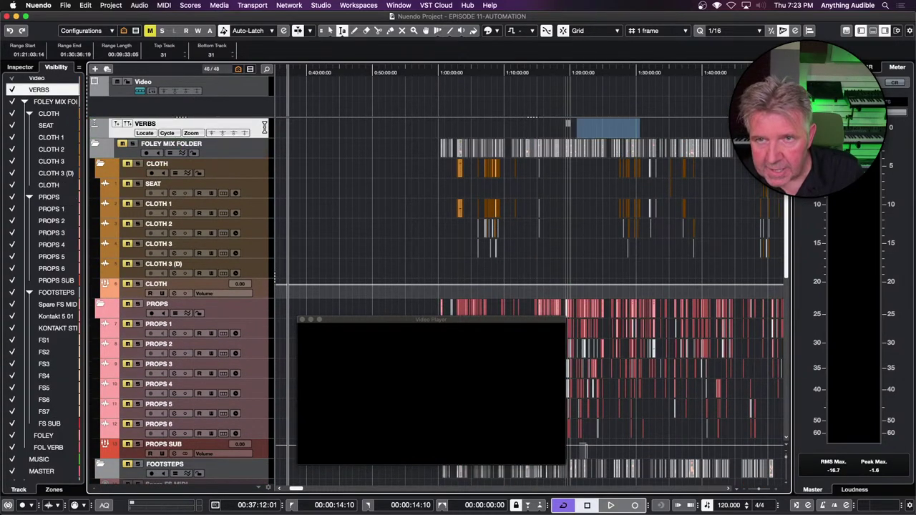
Zoom in to show the markers, set the position to 01:19:18:16, and open the MixConsole.
{"action": "left_click", "coordinate": [564, 125]}
{"action": "key", "text": "h"}
{"action": "key", "text": "h"}
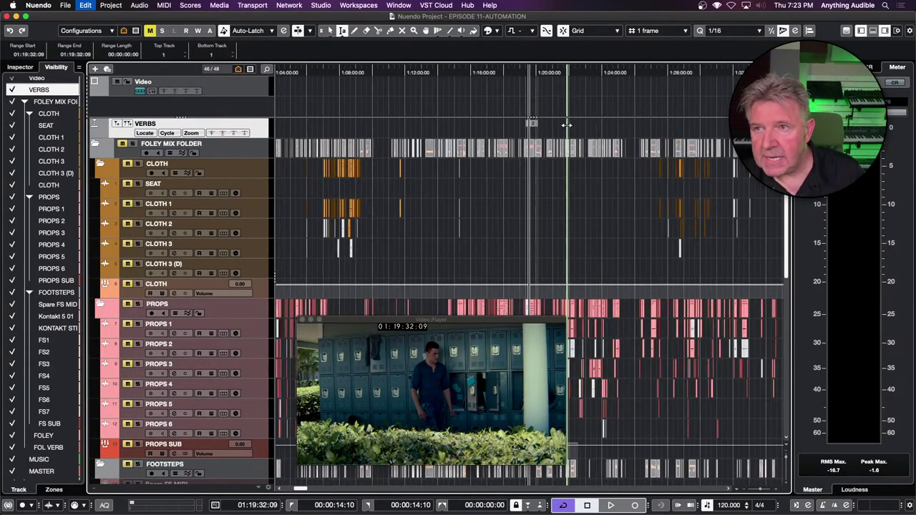
{"action": "key", "text": "h"}
{"action": "key", "text": "h"}
{"action": "key", "text": "h"}
{"action": "key", "text": "h"}
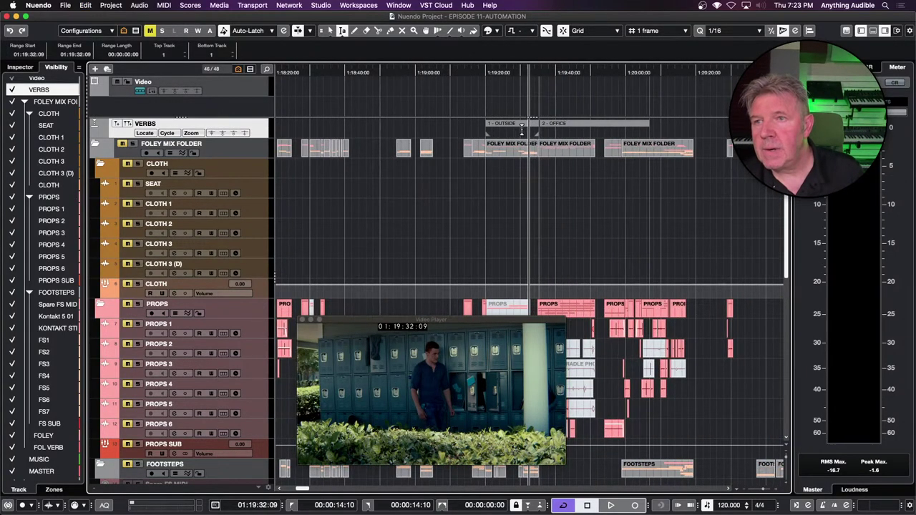
{"action": "left_click", "coordinate": [480, 127]}
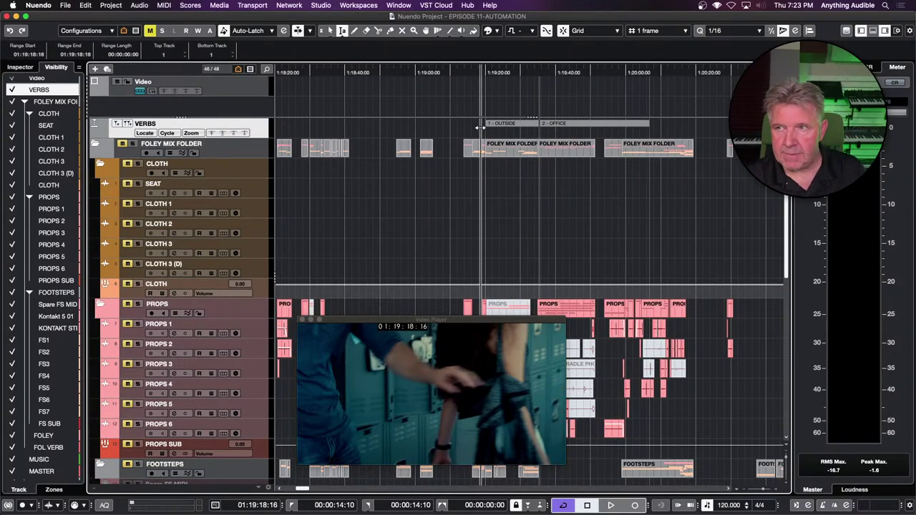
{"action": "key", "text": "F3"}
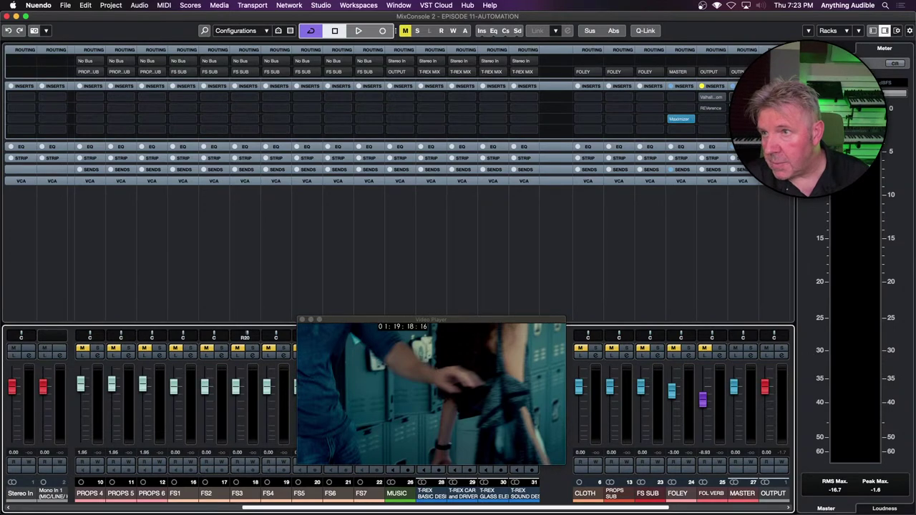
Open the REVerence editor on FOL VERB's insert and toggle the insert's bypass.
{"action": "left_click", "coordinate": [723, 100]}
{"action": "left_click", "coordinate": [724, 117]}
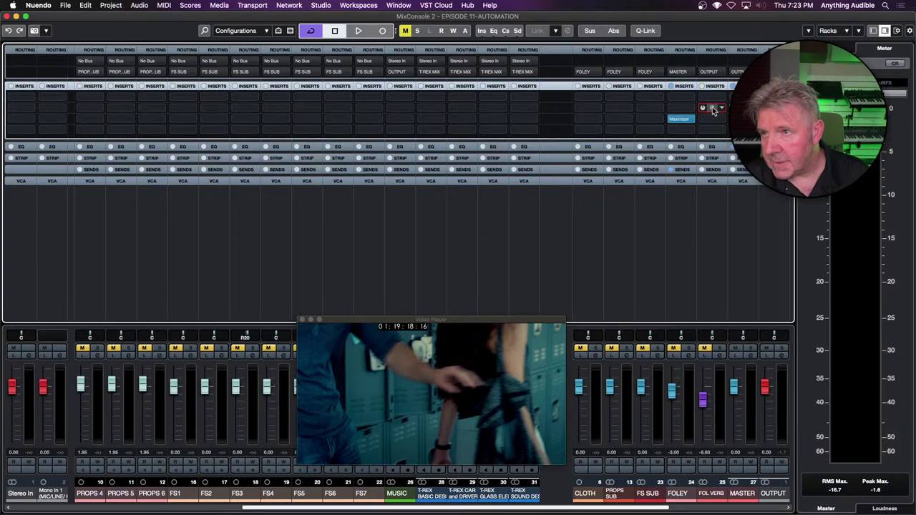
{"action": "left_click", "coordinate": [712, 109]}
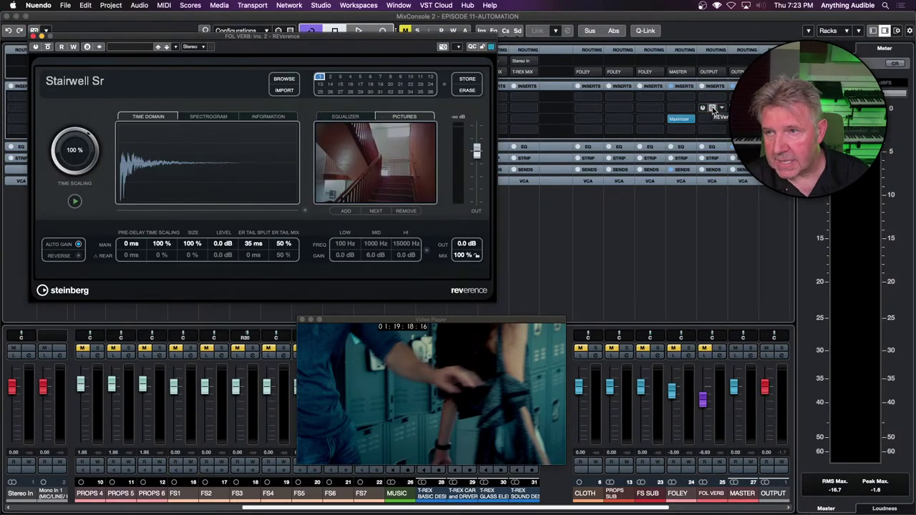
{"action": "left_click", "coordinate": [704, 110]}
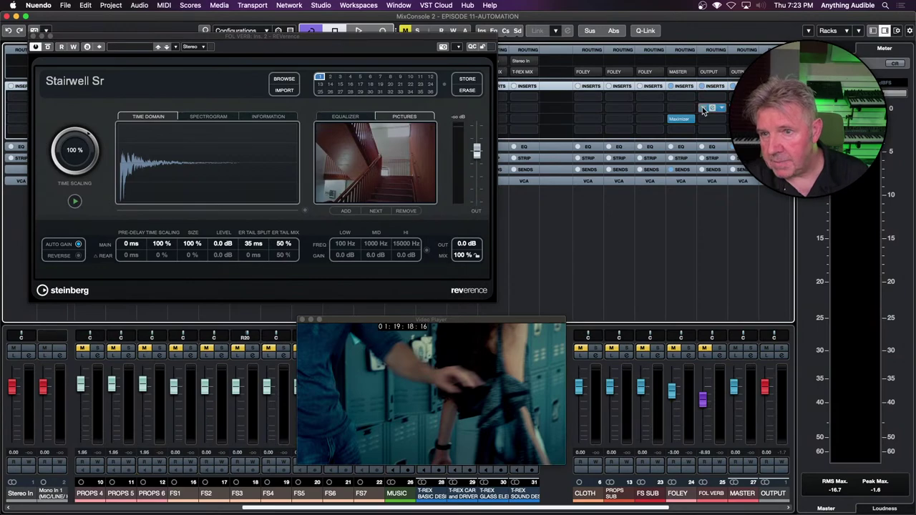
{"action": "left_click", "coordinate": [704, 110]}
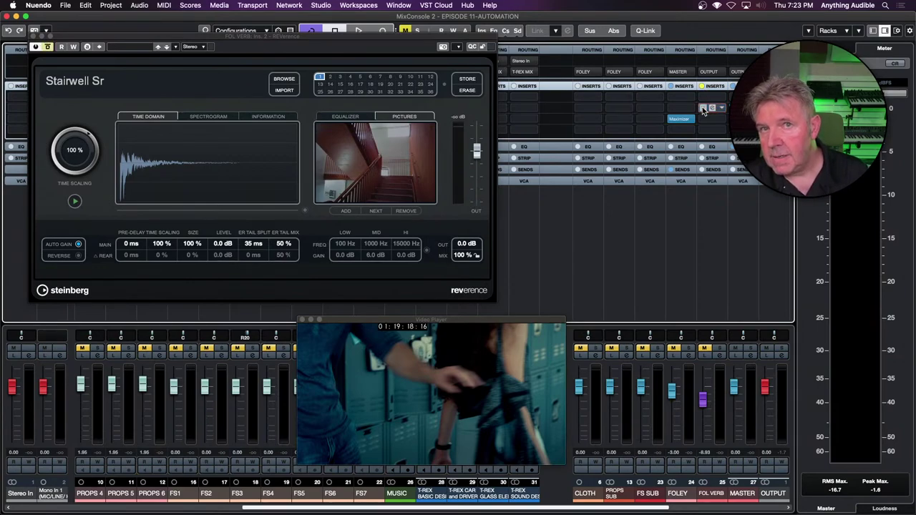
Close the MixConsole and the REVerence window, then start playback.
{"action": "key", "text": "F3"}
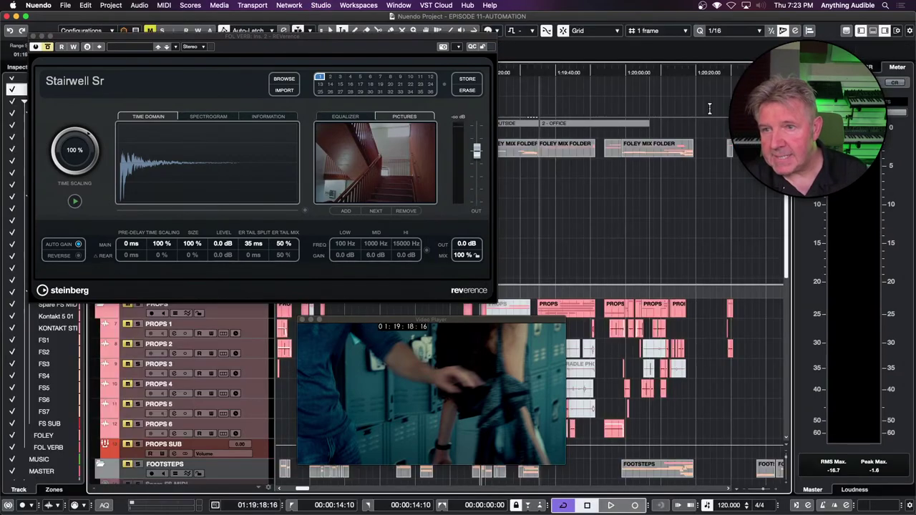
{"action": "left_click", "coordinate": [32, 36]}
{"action": "key", "text": "space"}
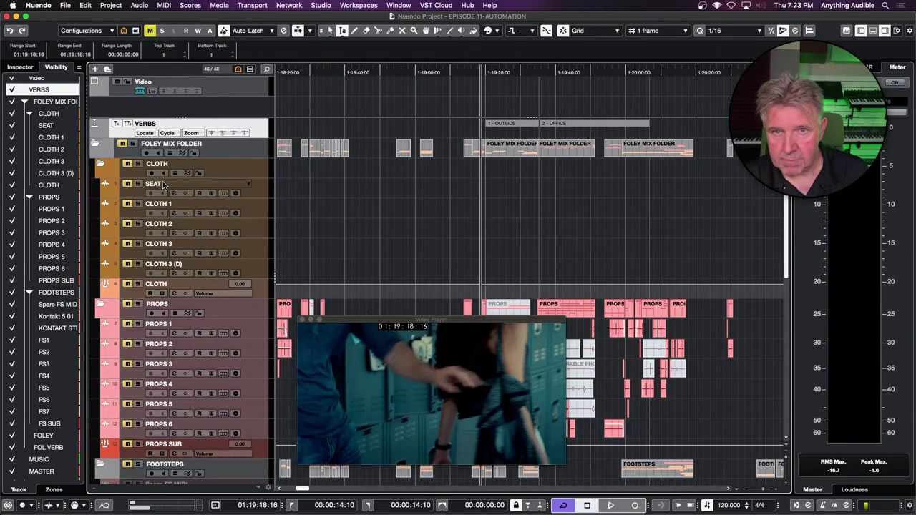
Unmute FOLEY MIX FOLDER and audition it, then reopen FOL VERB's REVerence editor in the MixConsole.
{"action": "key", "text": "space"}
{"action": "left_click", "coordinate": [122, 144]}
{"action": "key", "text": "space"}
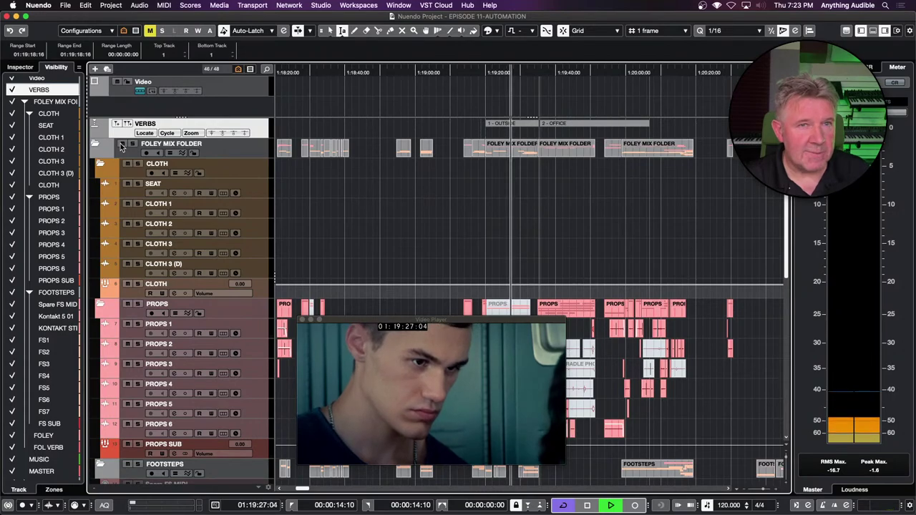
{"action": "key", "text": "space"}
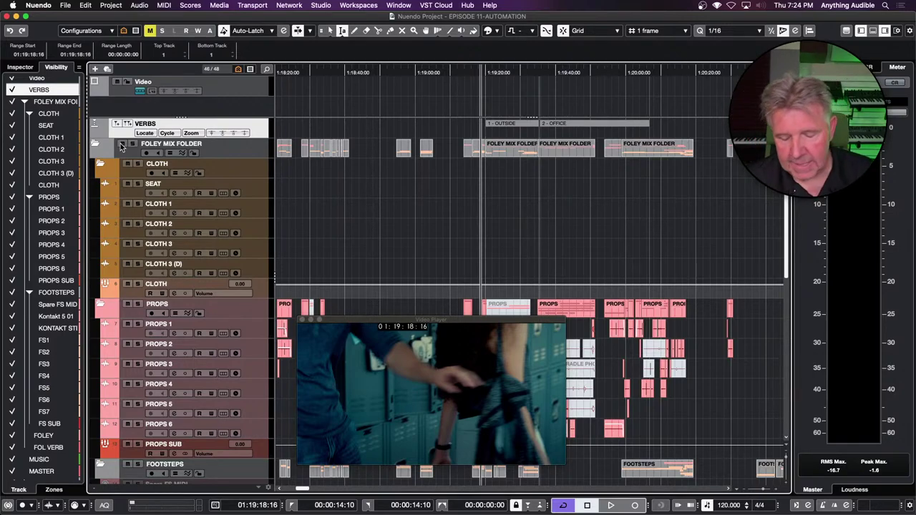
{"action": "key", "text": "F3"}
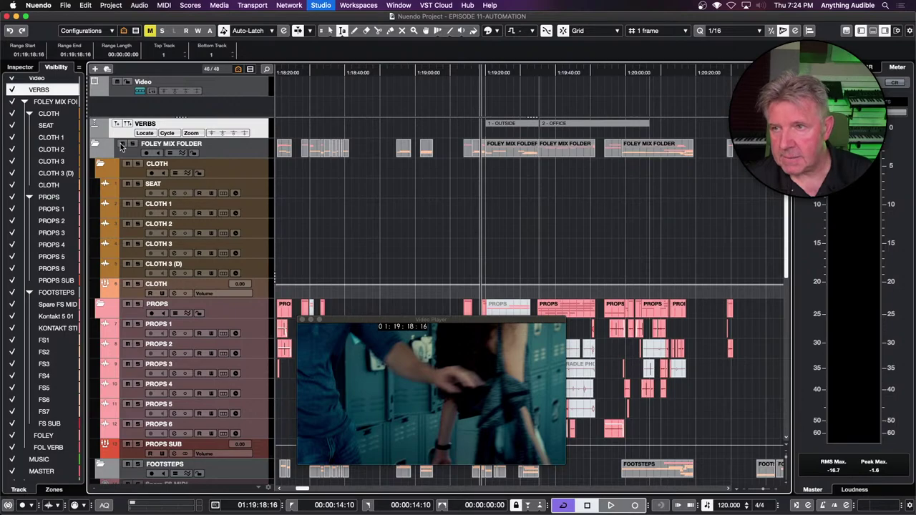
{"action": "left_click", "coordinate": [711, 107]}
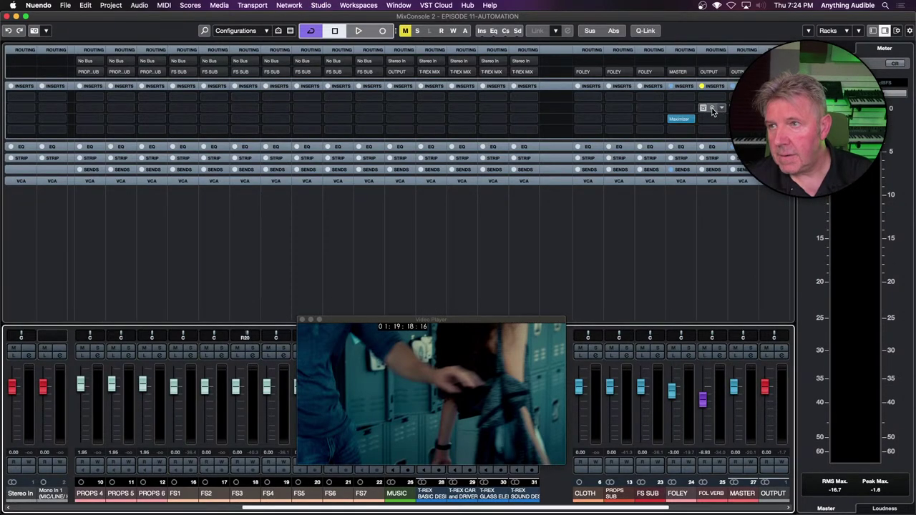
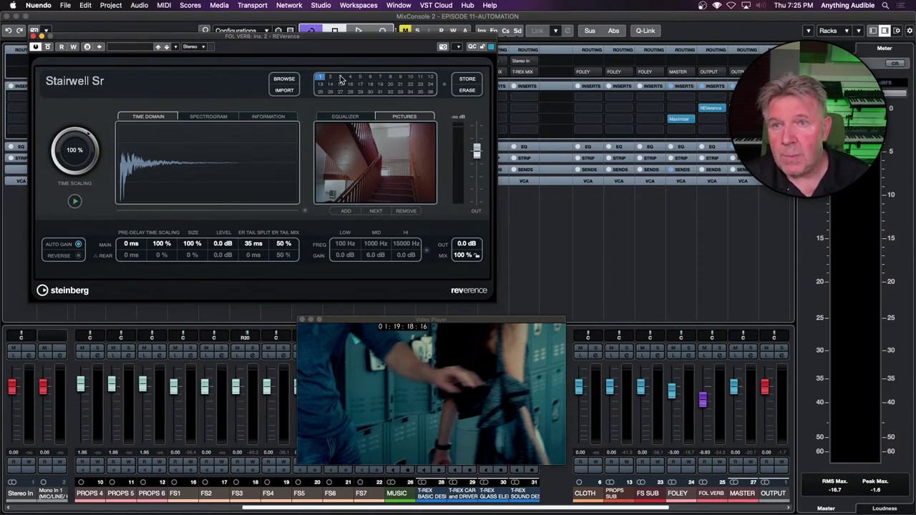
Load the OUTSIDE reverb preset into REVerence program slot 3.
{"action": "left_click", "coordinate": [342, 79]}
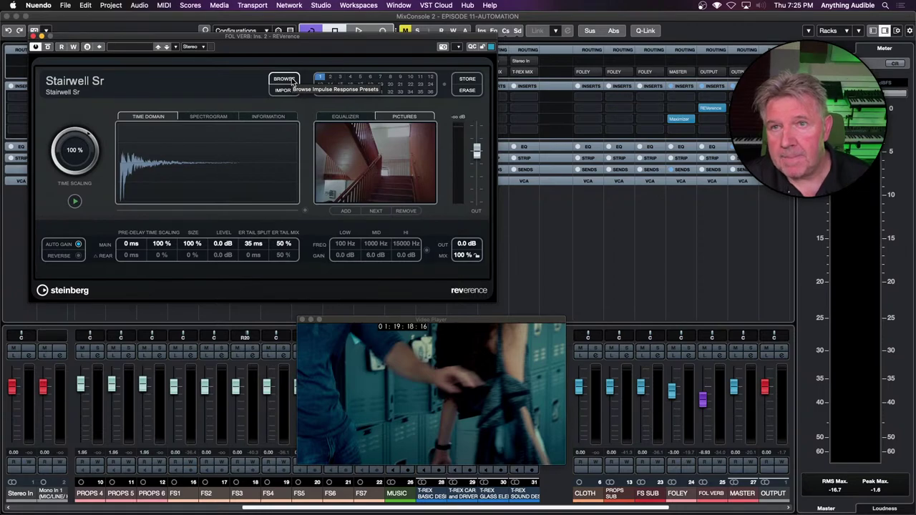
{"action": "left_click", "coordinate": [284, 78]}
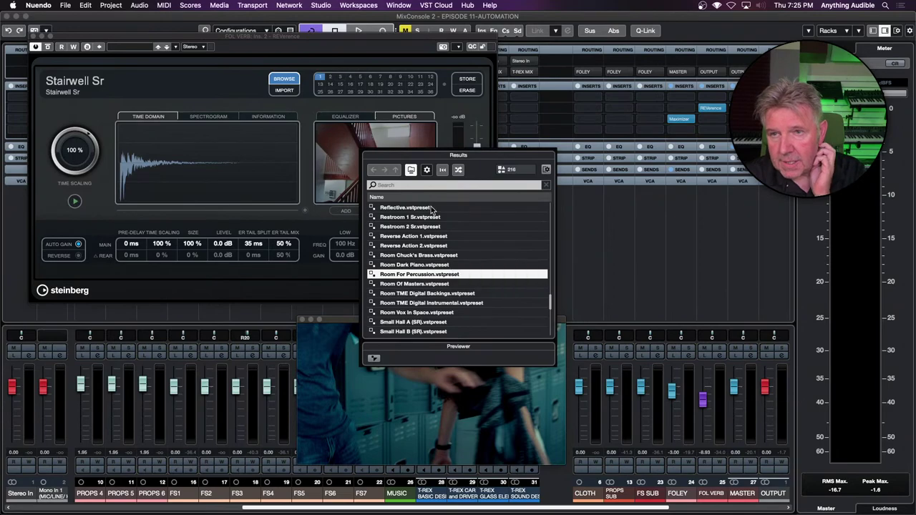
{"action": "left_click", "coordinate": [415, 185]}
{"action": "type", "text": "c"}
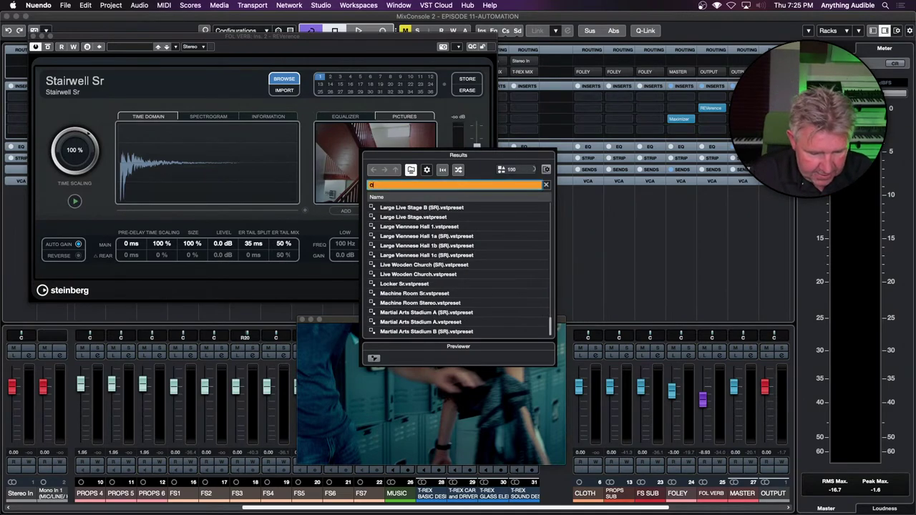
{"action": "type", "text": "utside"}
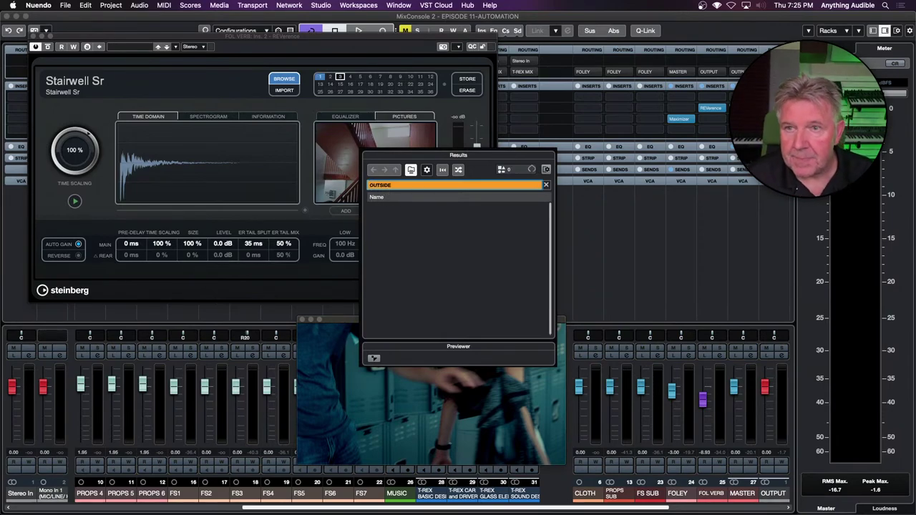
{"action": "double_click", "coordinate": [389, 208]}
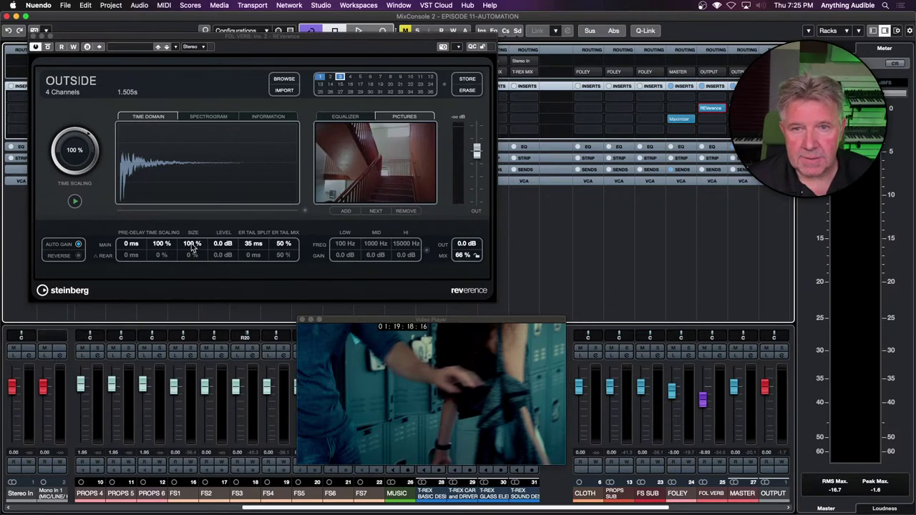
Lower Size to 58% and store it, overwriting the existing OUTSIDE.vstpreset.
{"action": "left_click_drag", "start_coordinate": [192, 247], "coordinate": [192, 264]}
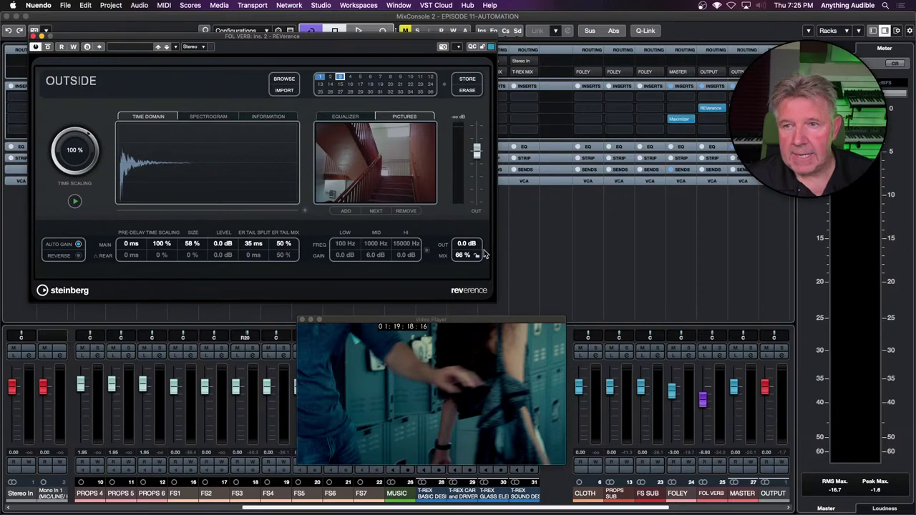
{"action": "left_click", "coordinate": [469, 80]}
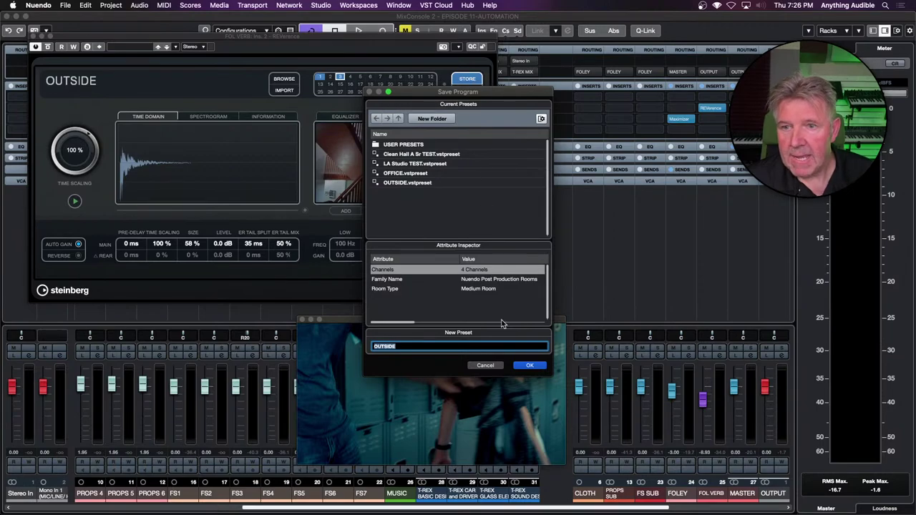
{"action": "left_click", "coordinate": [535, 365]}
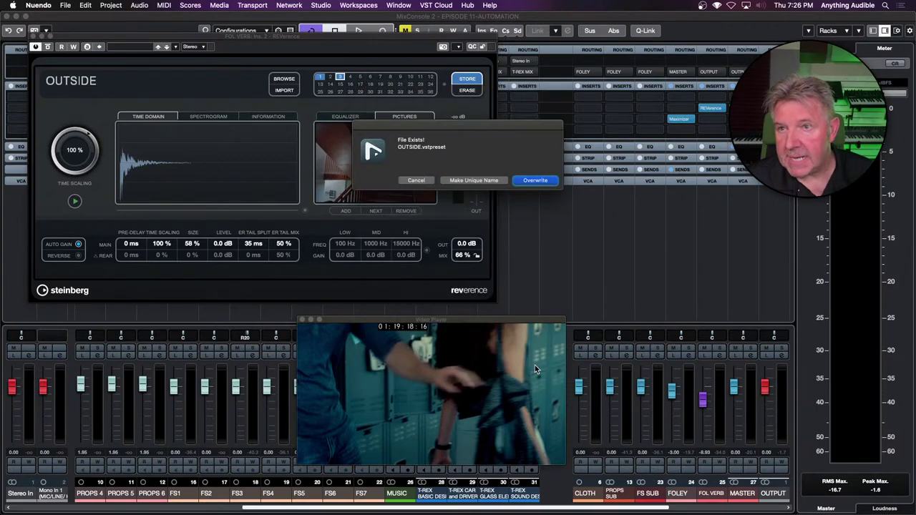
{"action": "left_click", "coordinate": [536, 181]}
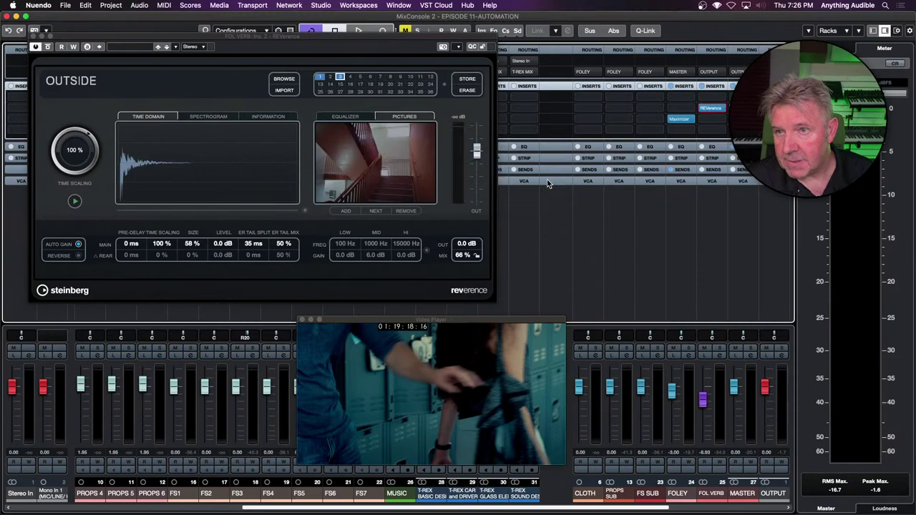
Search for OFFICE and load OFFICE.vstpreset into REVerence program slot 4.
{"action": "left_click", "coordinate": [350, 78]}
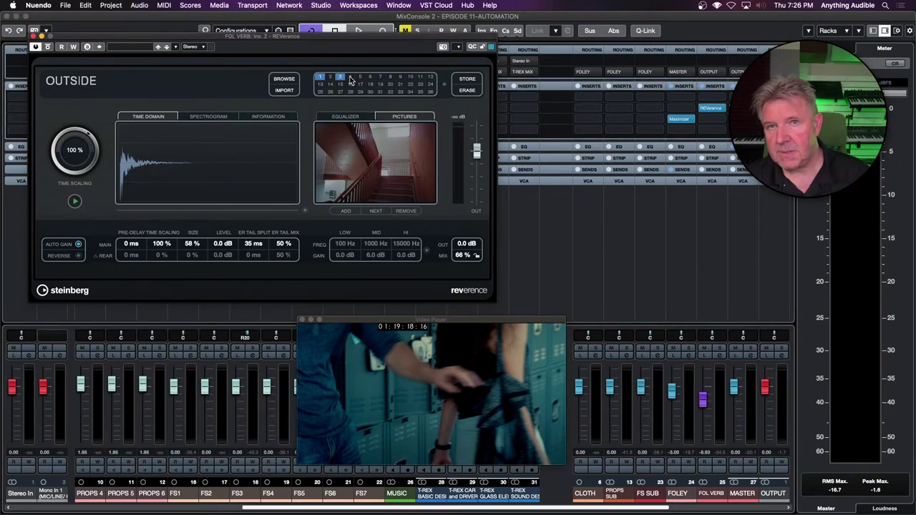
{"action": "left_click", "coordinate": [294, 81]}
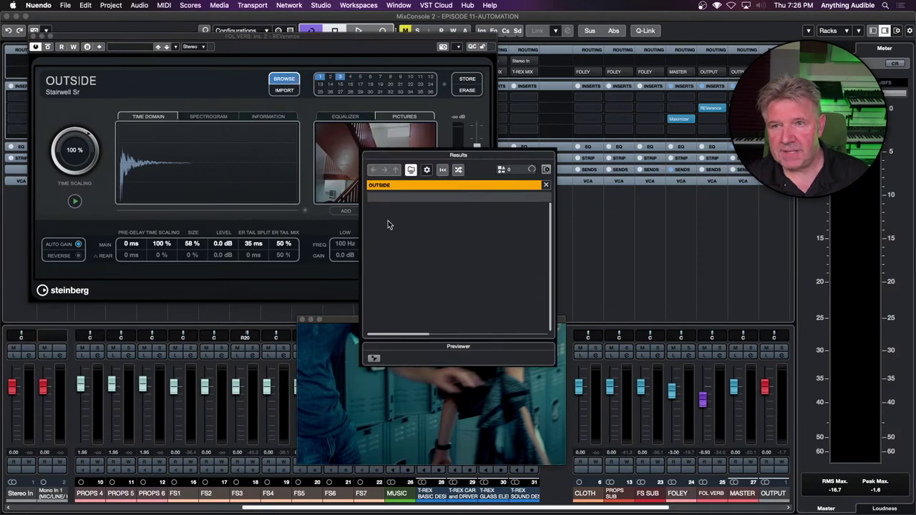
{"action": "left_click", "coordinate": [398, 186]}
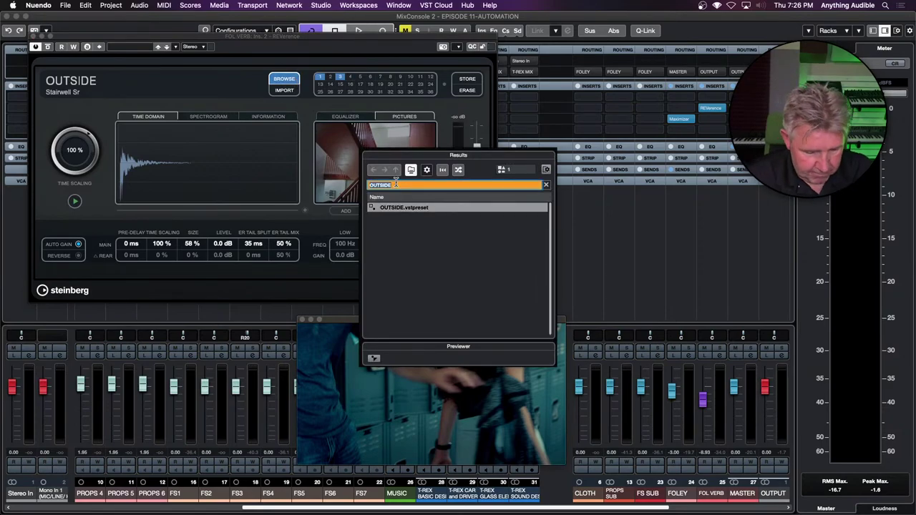
{"action": "type", "text": "PlFICE"}
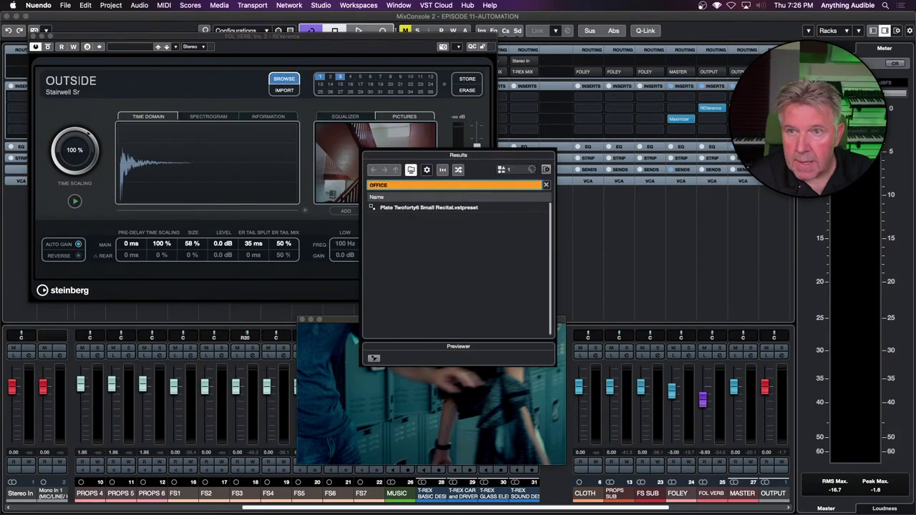
{"action": "left_click", "coordinate": [393, 208]}
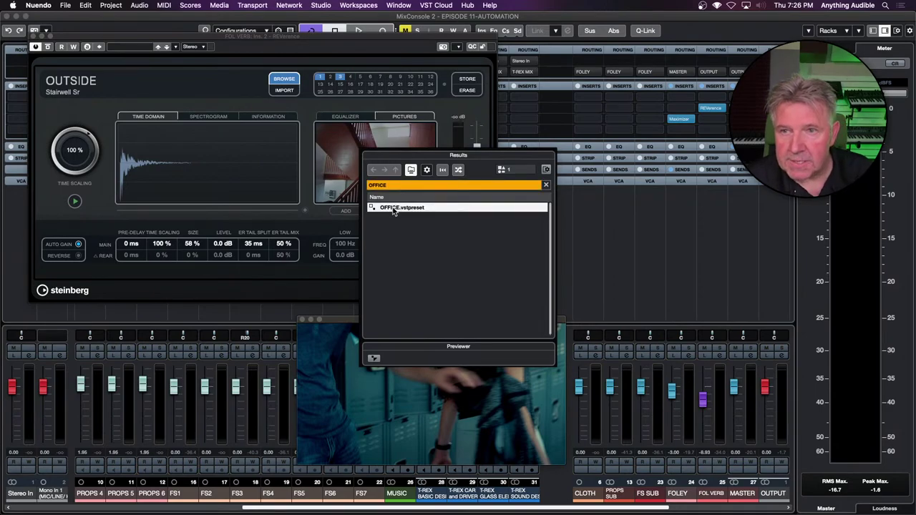
{"action": "double_click", "coordinate": [394, 209]}
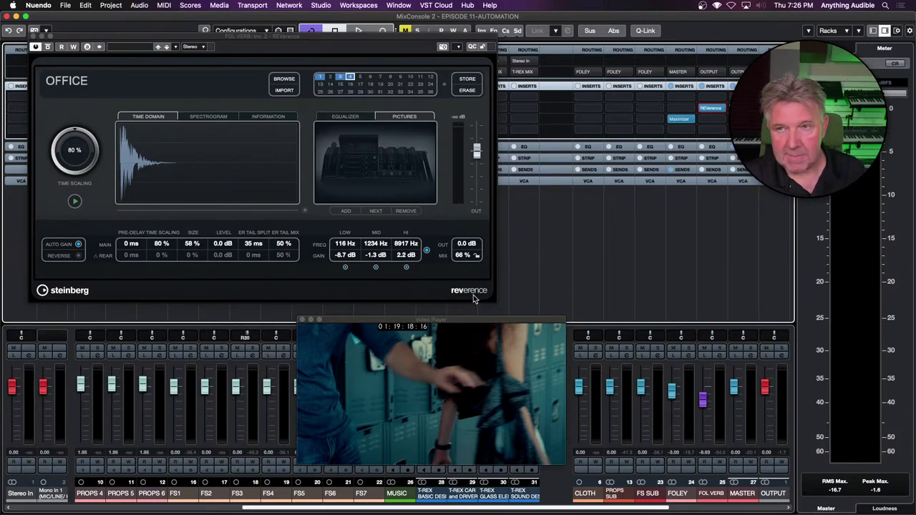
Bring up the project window, close the video player, and recall REVerence's OUTSIDE program.
{"action": "key", "text": "F3"}
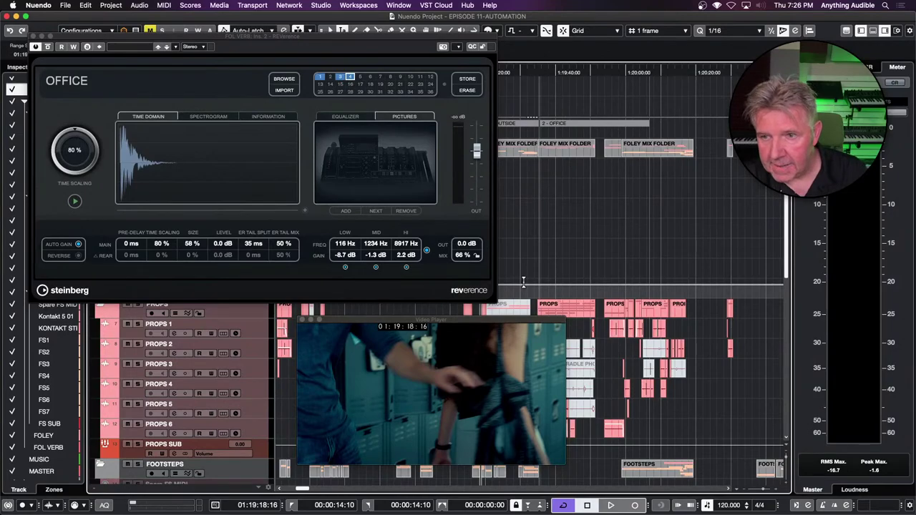
{"action": "left_click", "coordinate": [302, 320]}
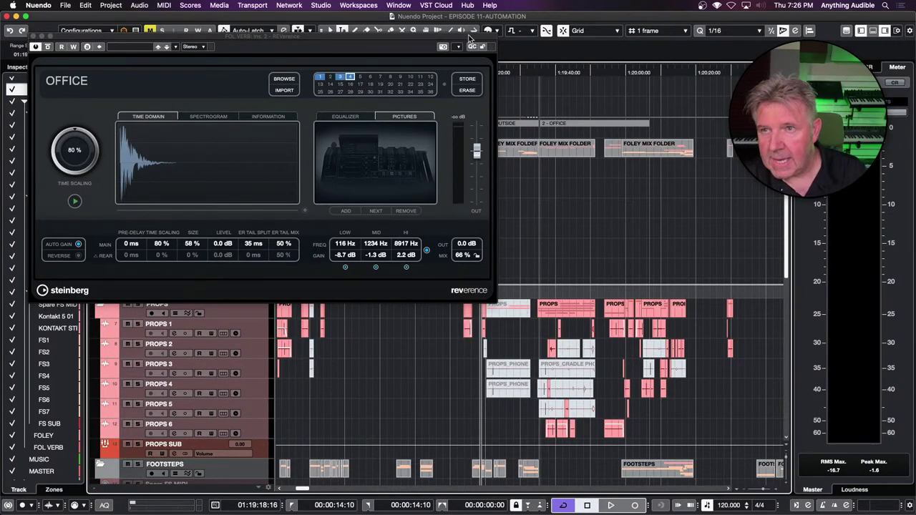
{"action": "left_click_drag", "start_coordinate": [470, 37], "coordinate": [463, 156]}
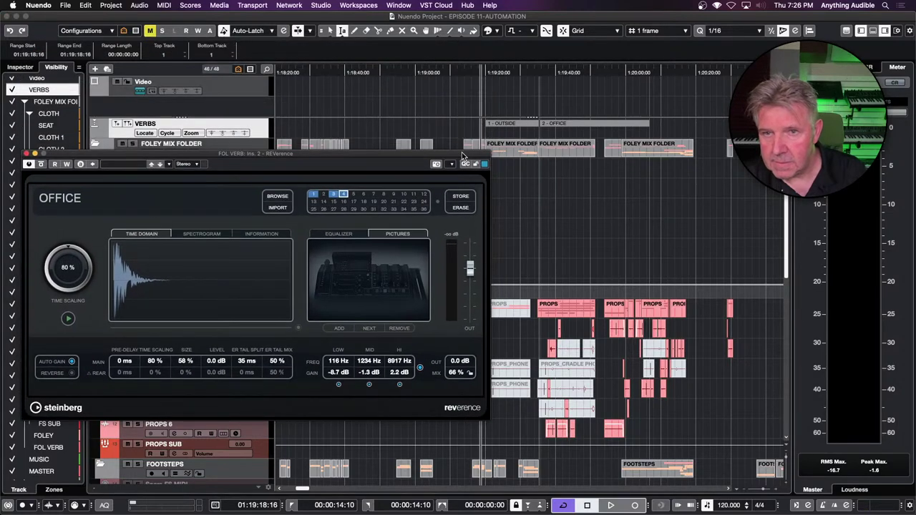
{"action": "left_click", "coordinate": [333, 195]}
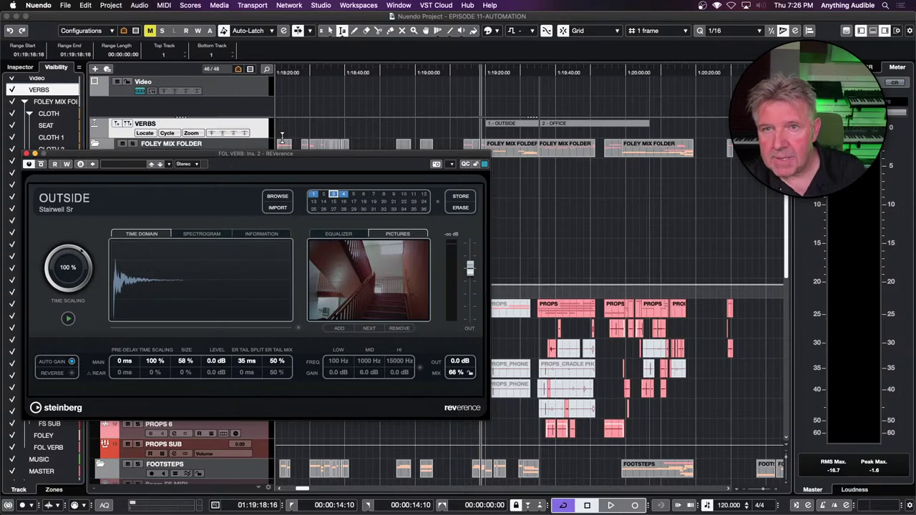
{"action": "left_click_drag", "start_coordinate": [283, 159], "coordinate": [292, 84]}
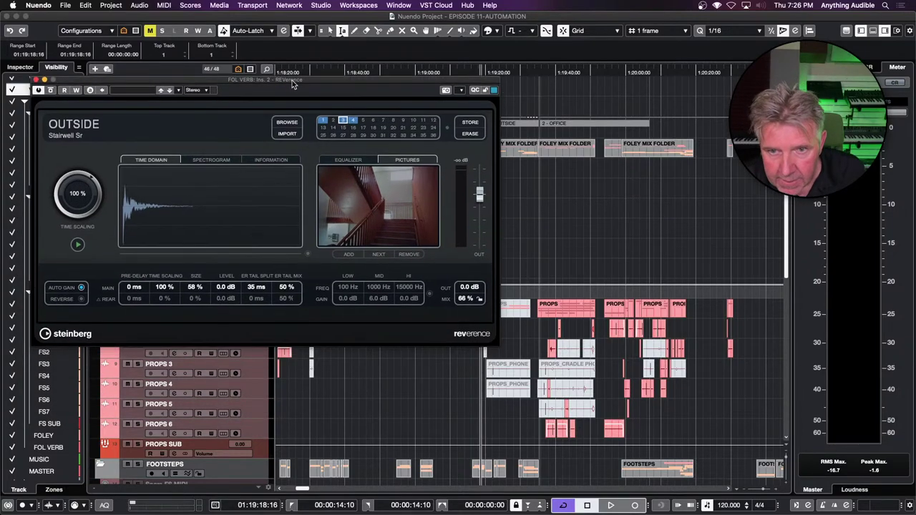
Select the FOL VERB track and enable its automation Write button.
{"action": "scroll", "coordinate": [343, 421], "scroll_direction": "down", "scroll_amount": 10}
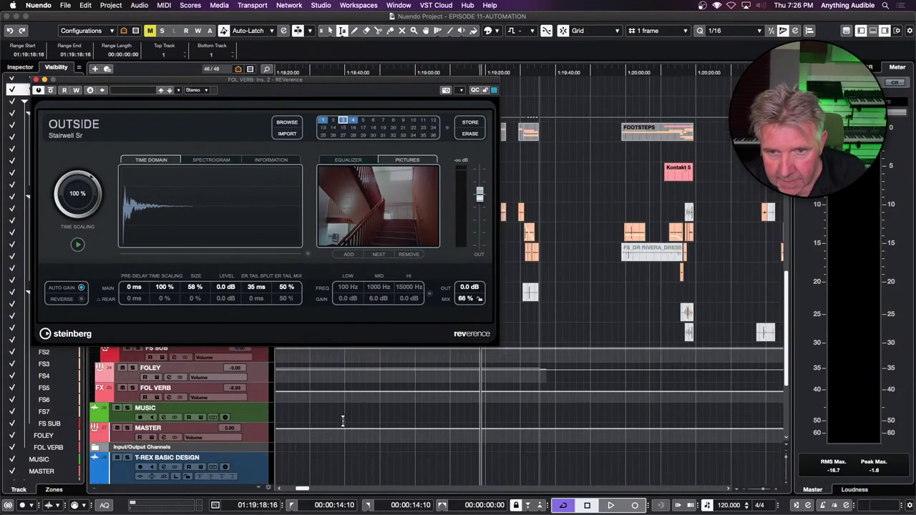
{"action": "scroll", "coordinate": [343, 421], "scroll_direction": "up", "scroll_amount": 1}
{"action": "left_click", "coordinate": [131, 406]}
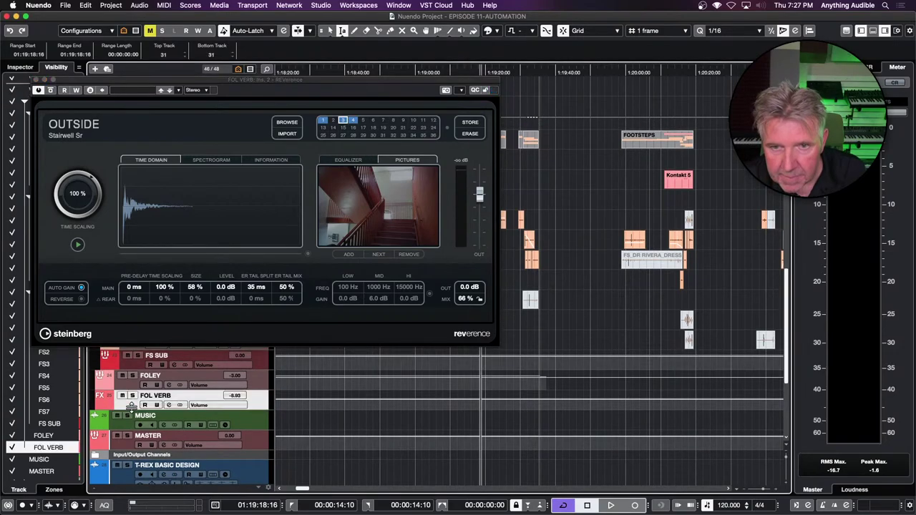
{"action": "left_click", "coordinate": [157, 405]}
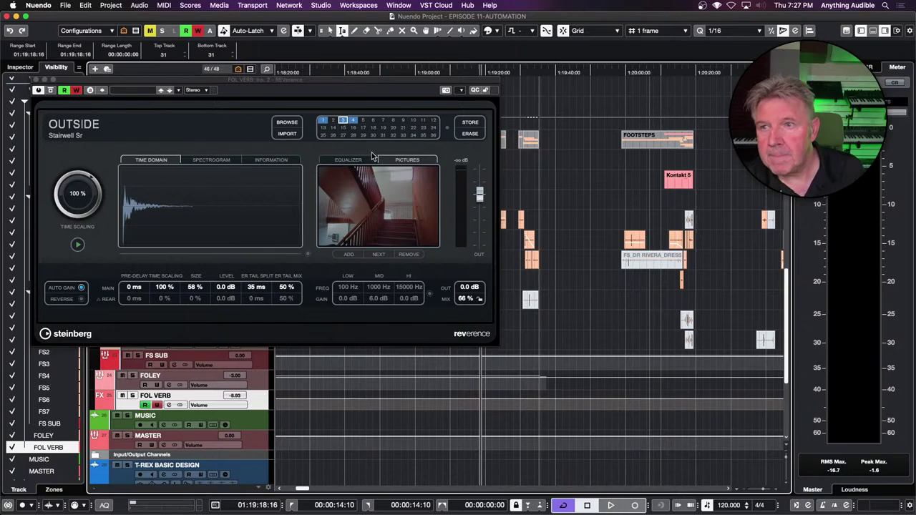
During playback, switch REVerence from OUTSIDE to OFFICE and back to OUTSIDE, then stop.
{"action": "key", "text": "space"}
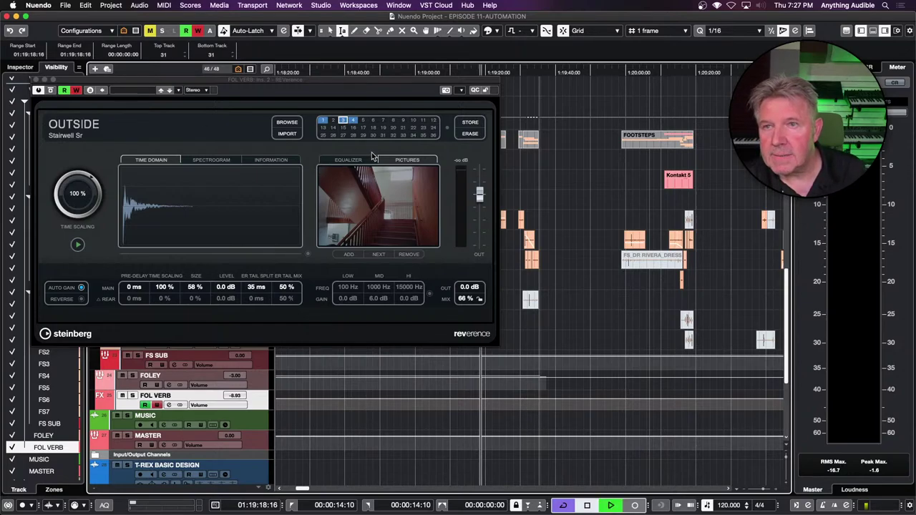
{"action": "left_click", "coordinate": [344, 121]}
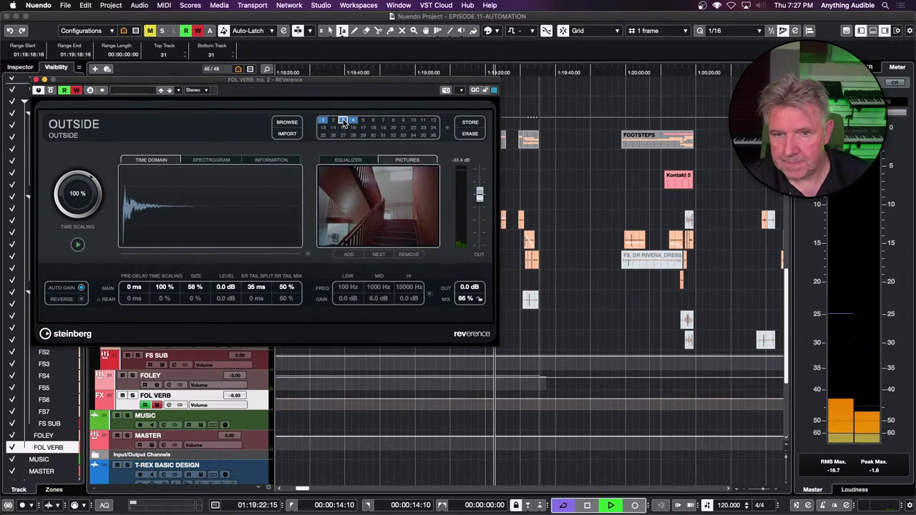
{"action": "key", "text": "F8"}
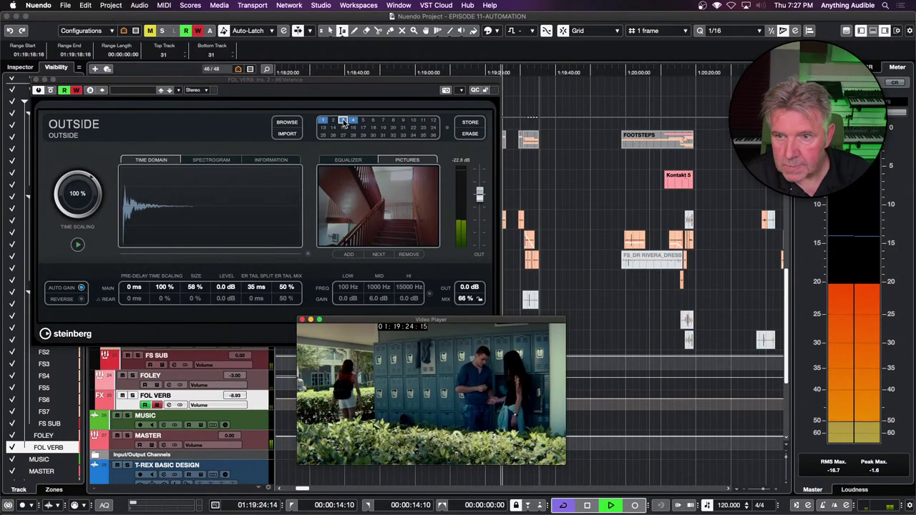
{"action": "left_click", "coordinate": [354, 120]}
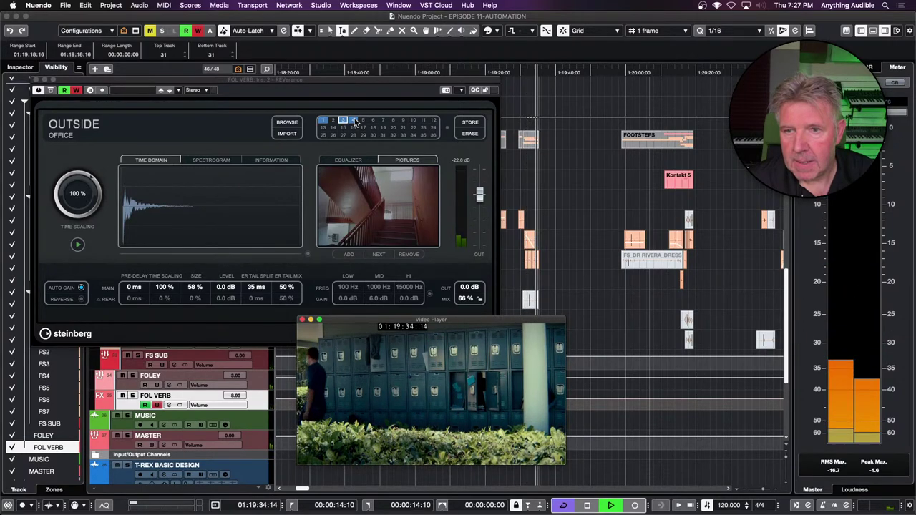
{"action": "left_click", "coordinate": [353, 120]}
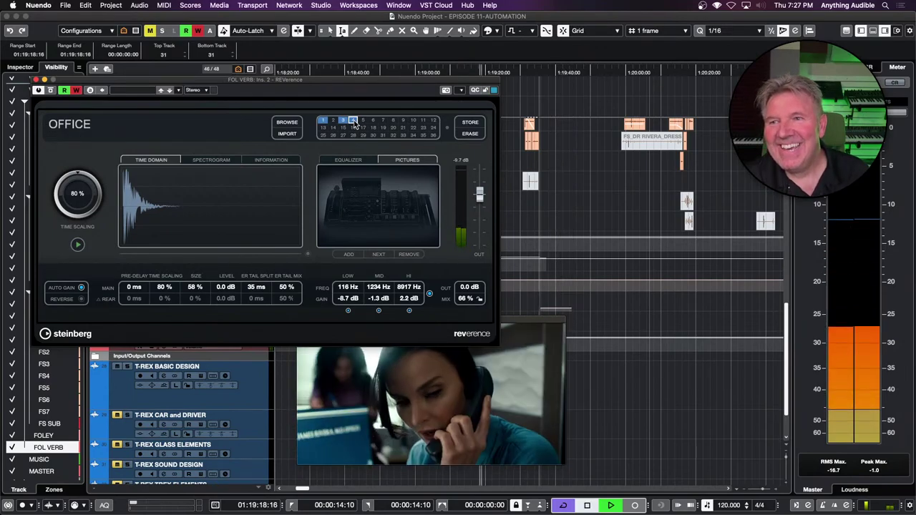
{"action": "left_click", "coordinate": [343, 120]}
{"action": "key", "text": "space"}
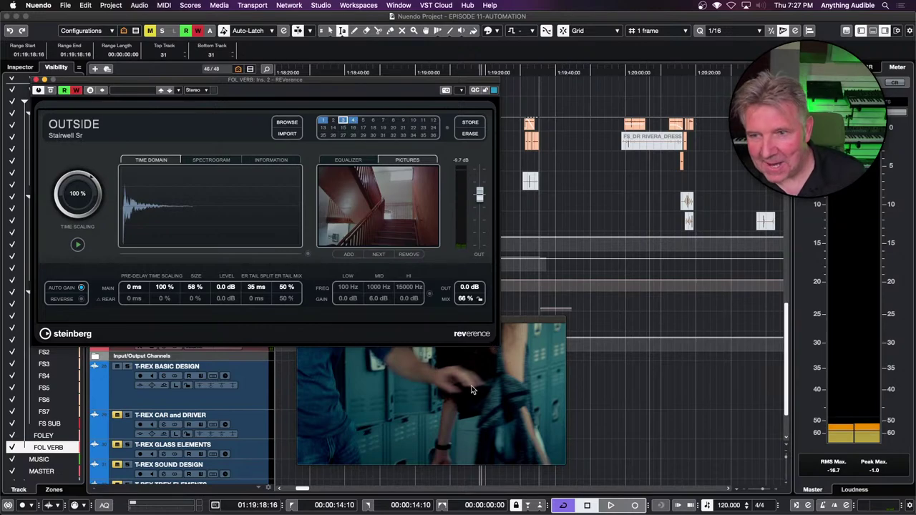
{"action": "scroll", "coordinate": [573, 412], "scroll_direction": "up", "scroll_amount": 1}
{"action": "scroll", "coordinate": [596, 406], "scroll_direction": "up", "scroll_amount": 3}
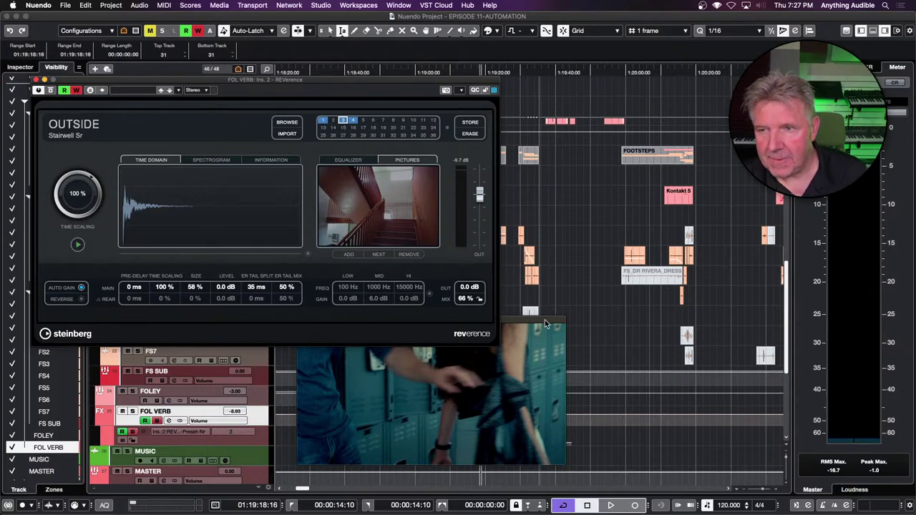
Check the Preset-Nr lane value (3), then turn off FOL VERB's Write and Read automation.
{"action": "left_click_drag", "start_coordinate": [545, 320], "coordinate": [428, 174]}
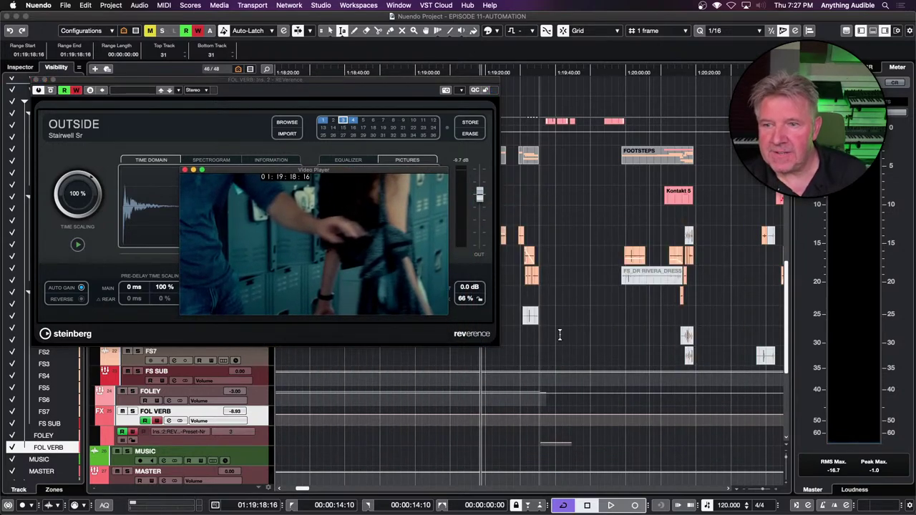
{"action": "left_click", "coordinate": [236, 432]}
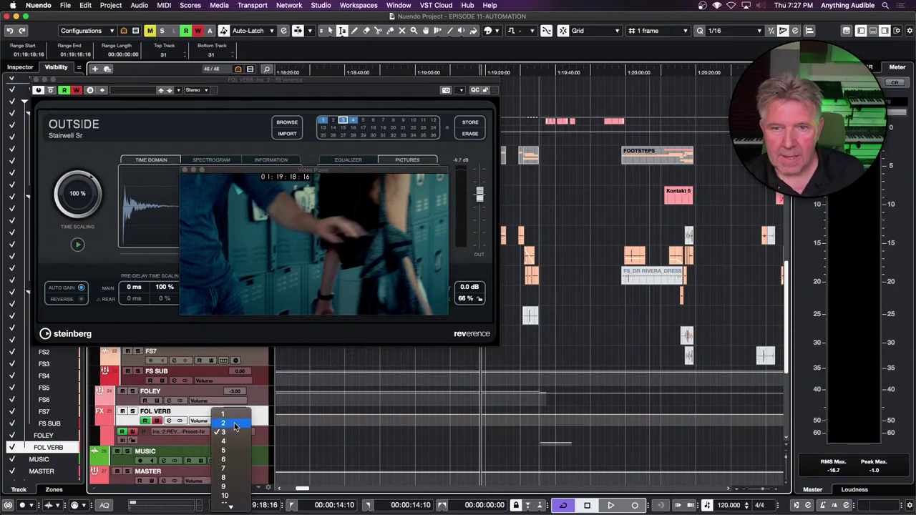
{"action": "mouse_move", "coordinate": [236, 509]}
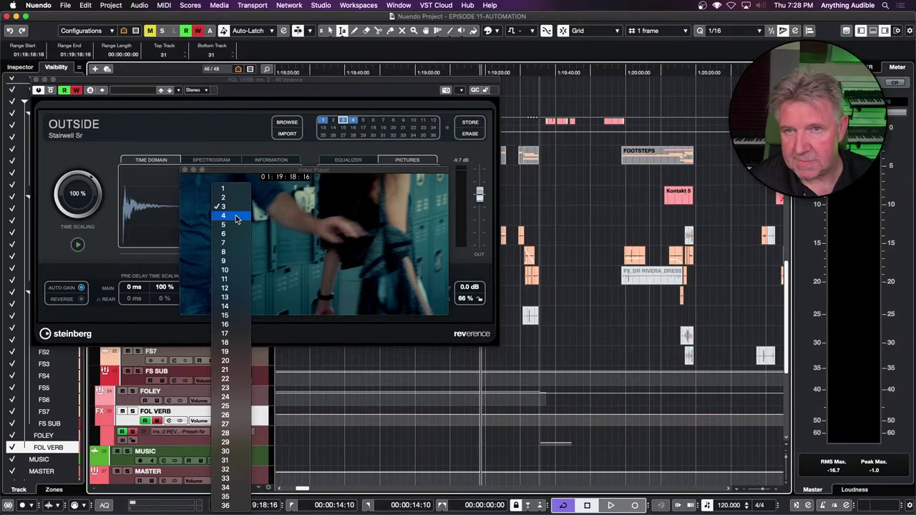
{"action": "left_click", "coordinate": [223, 77]}
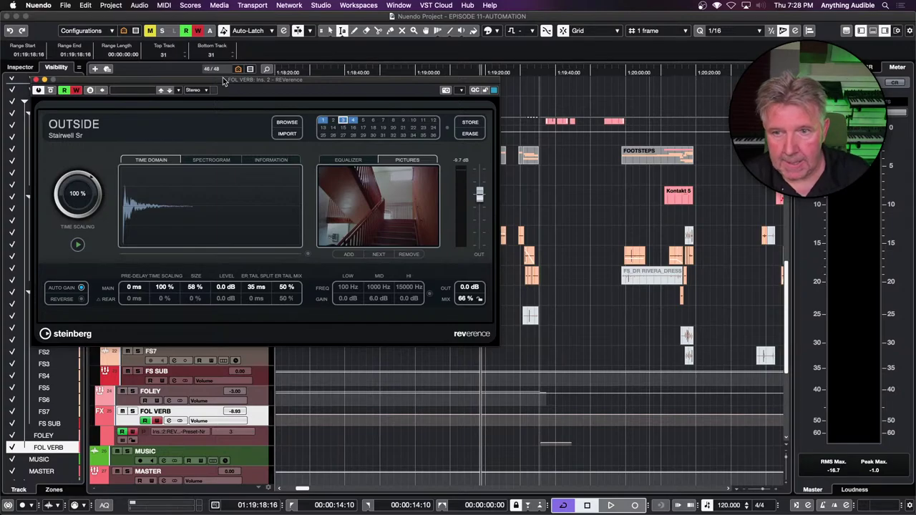
{"action": "left_click", "coordinate": [157, 422]}
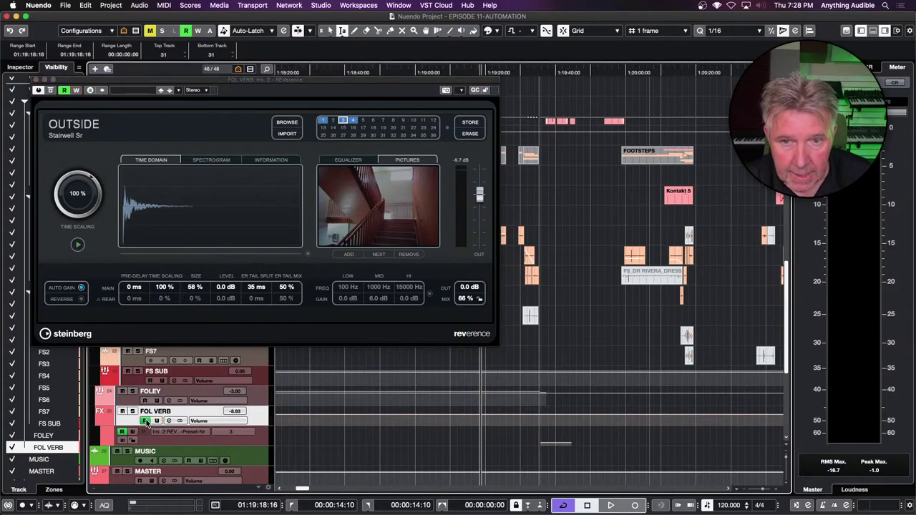
{"action": "left_click", "coordinate": [146, 421]}
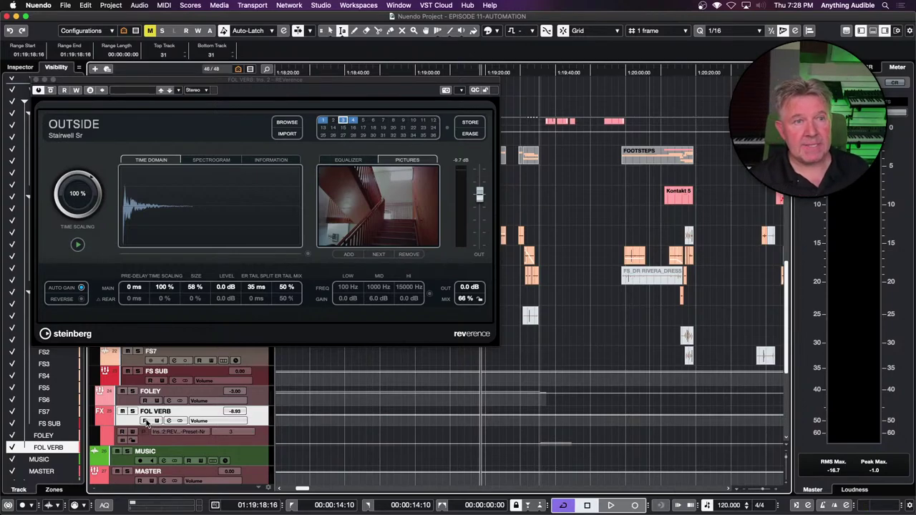